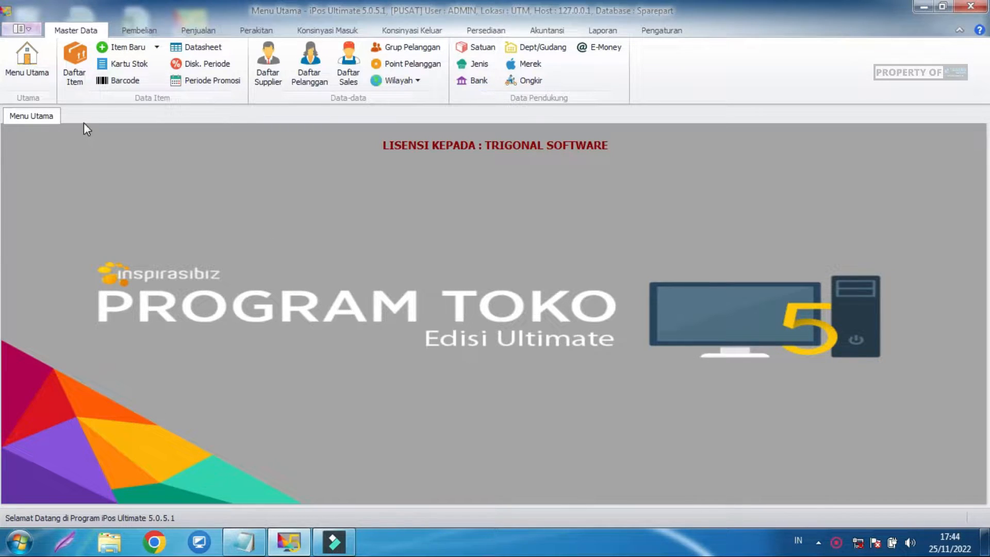
Start a new Barang item from the item list with code H00001 and name Handle REM.
left_click(73, 72)
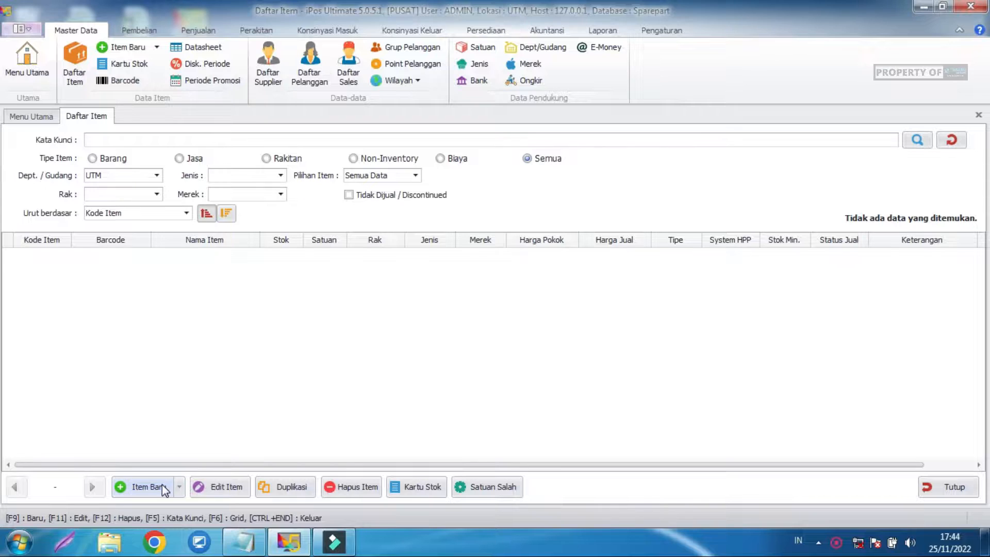
left_click(162, 486)
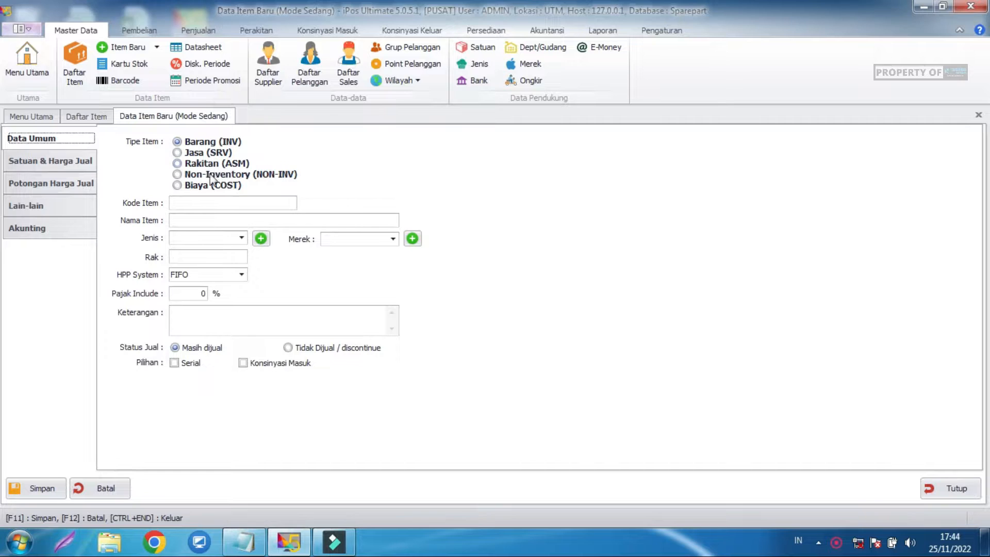
left_click(224, 200)
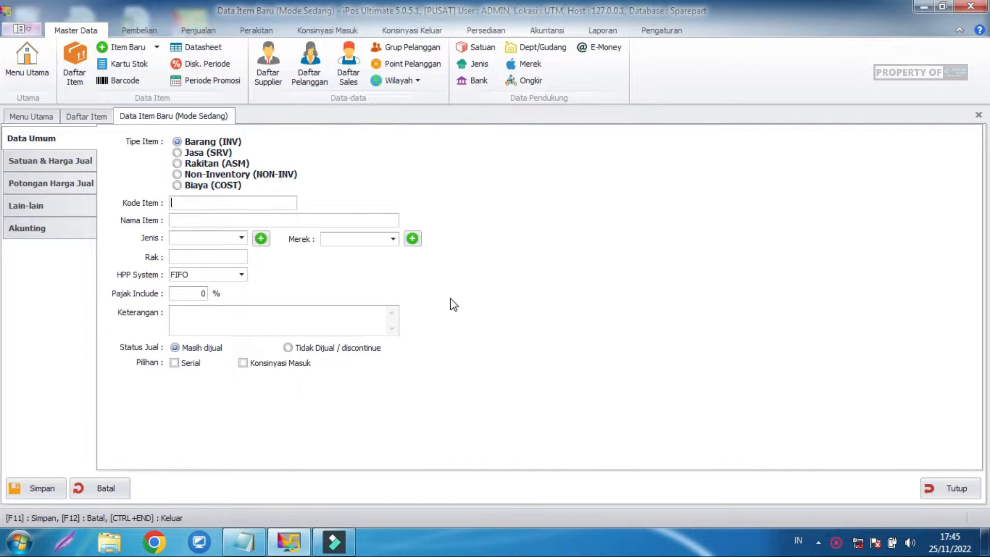
type("H")
type("00001")
key("Tab")
type("Han")
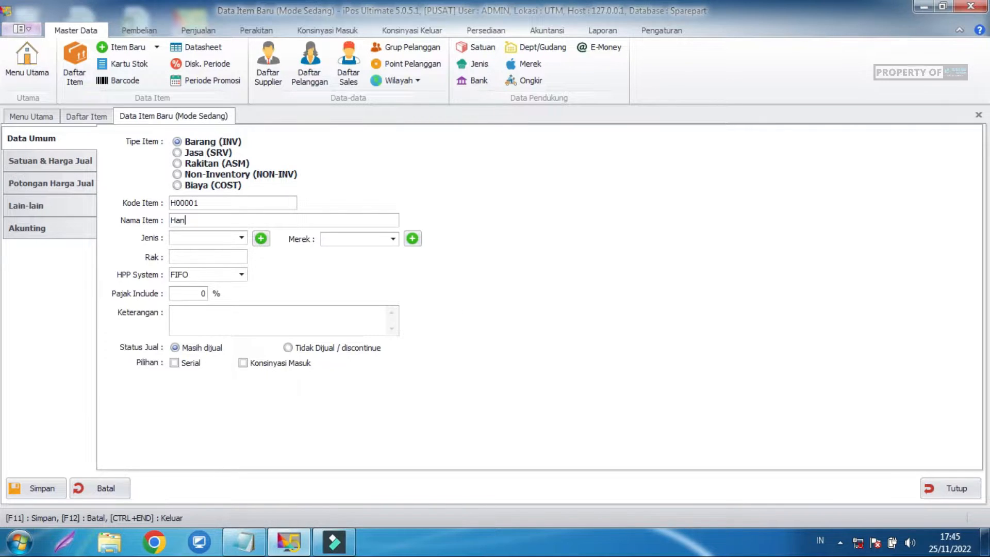
type("dle REM")
Add a new item type (Jenis) named Acc, leaving its description empty.
left_click(240, 241)
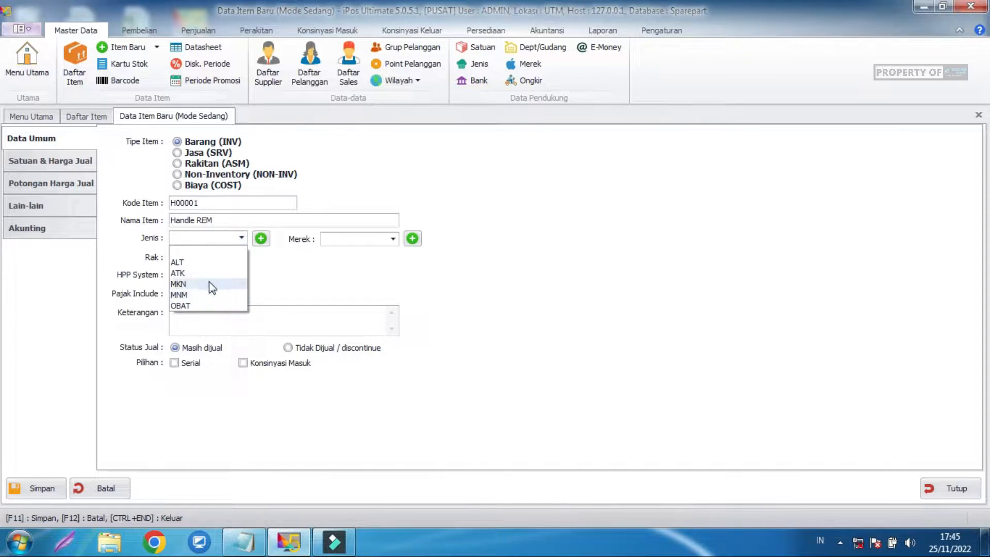
left_click(261, 239)
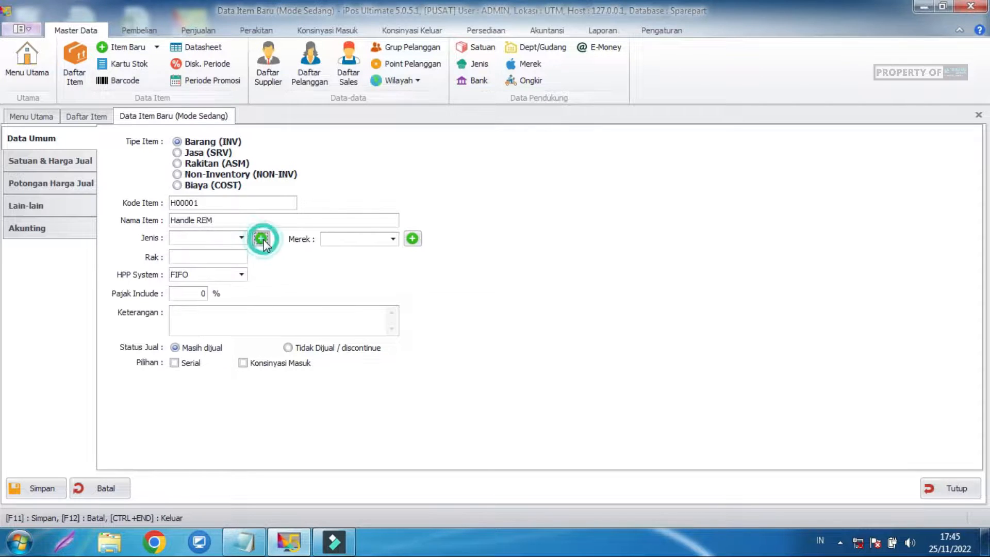
left_click(378, 247)
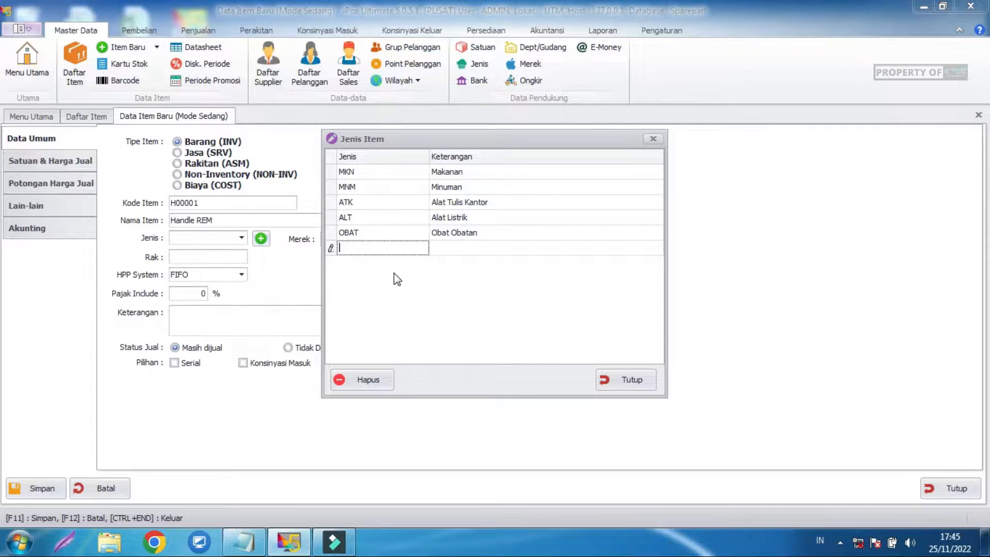
type("S")
key("BackSpace")
type("Acc")
key("Tab")
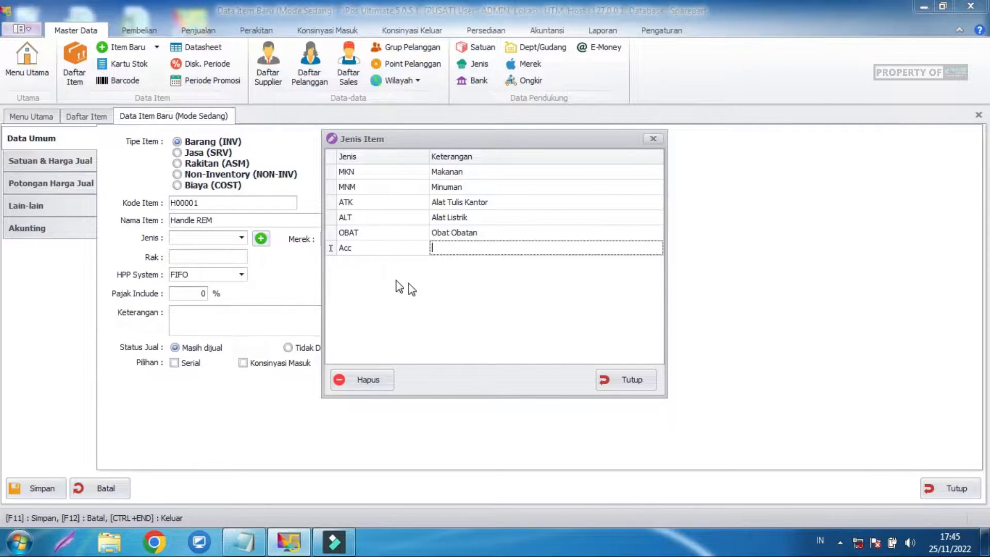
left_click(625, 380)
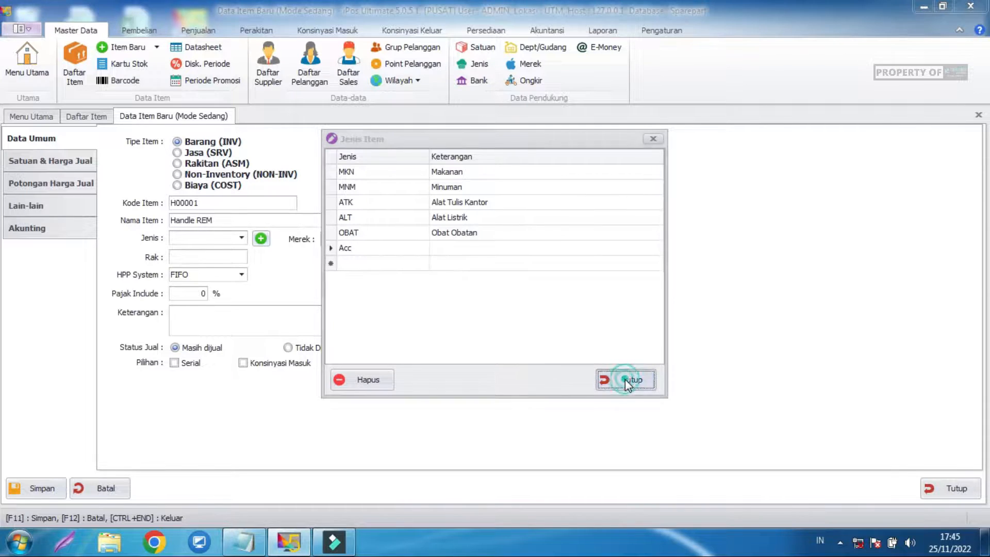
Assign the item type Acc to the new item.
left_click(242, 238)
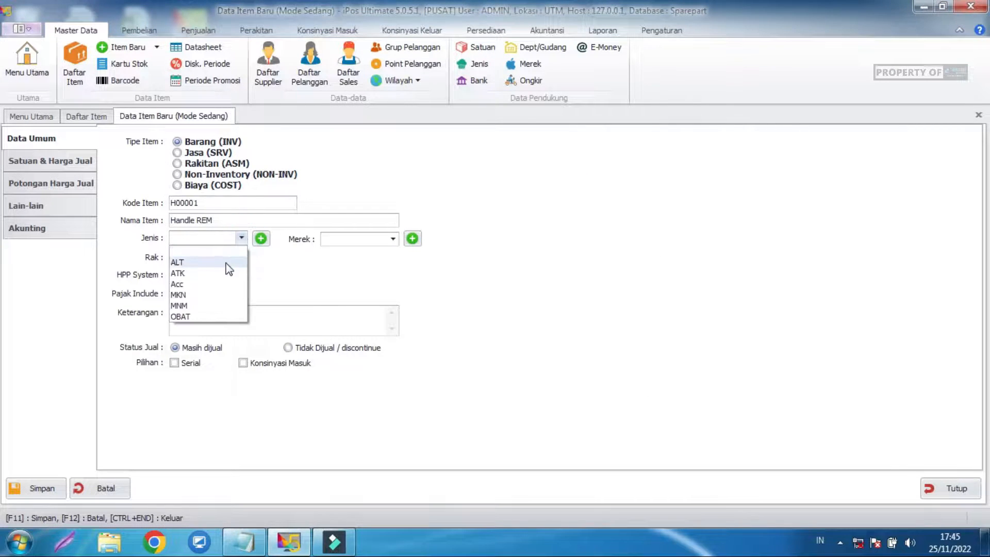
left_click(194, 295)
left_click(200, 243)
left_click(187, 281)
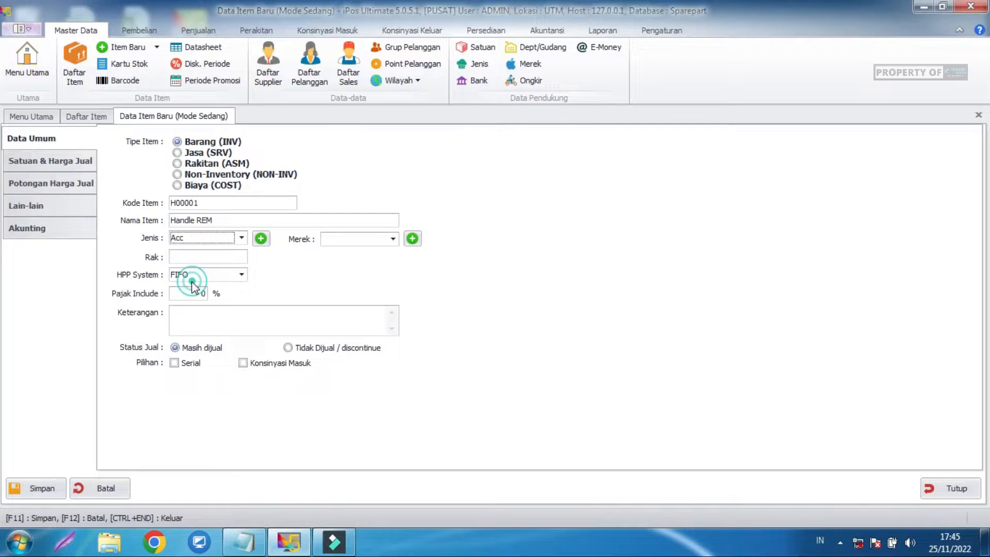
Add a new brand (Merek) named Brembo to the brand list.
left_click(394, 239)
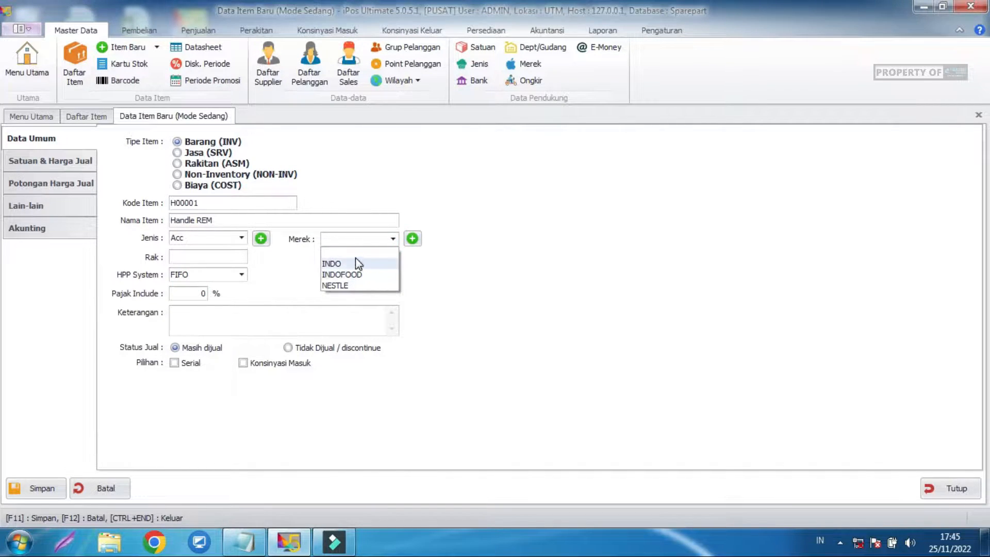
left_click(413, 240)
left_click(388, 221)
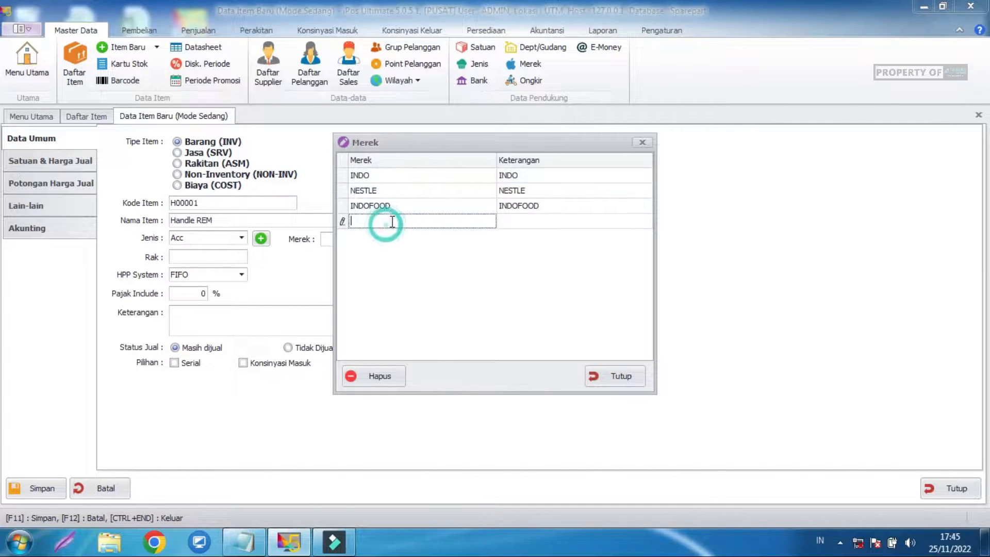
type("Brembo")
left_click(639, 376)
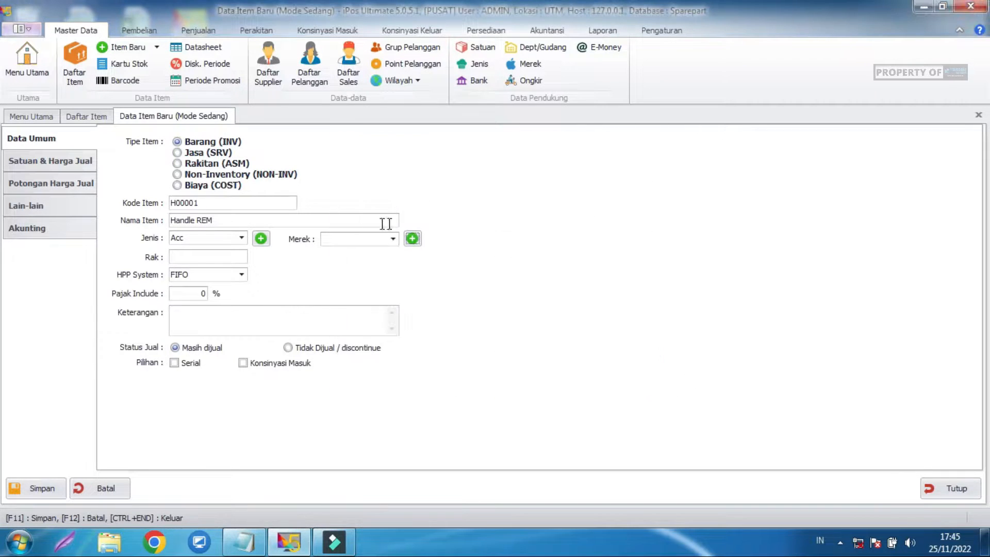
Try Brembo as the item's brand, and reset the brand to blank.
left_click(389, 240)
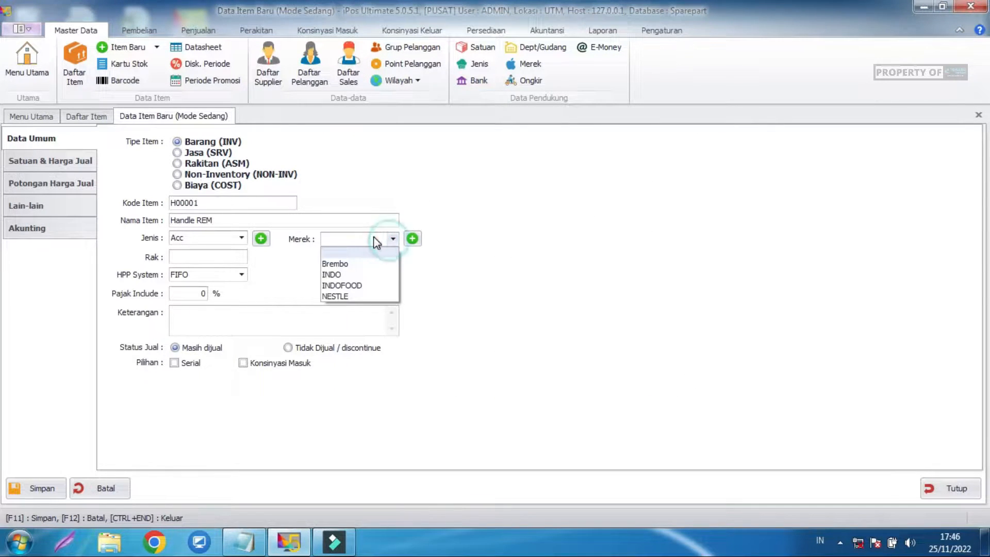
left_click(347, 264)
left_click(365, 240)
left_click(348, 252)
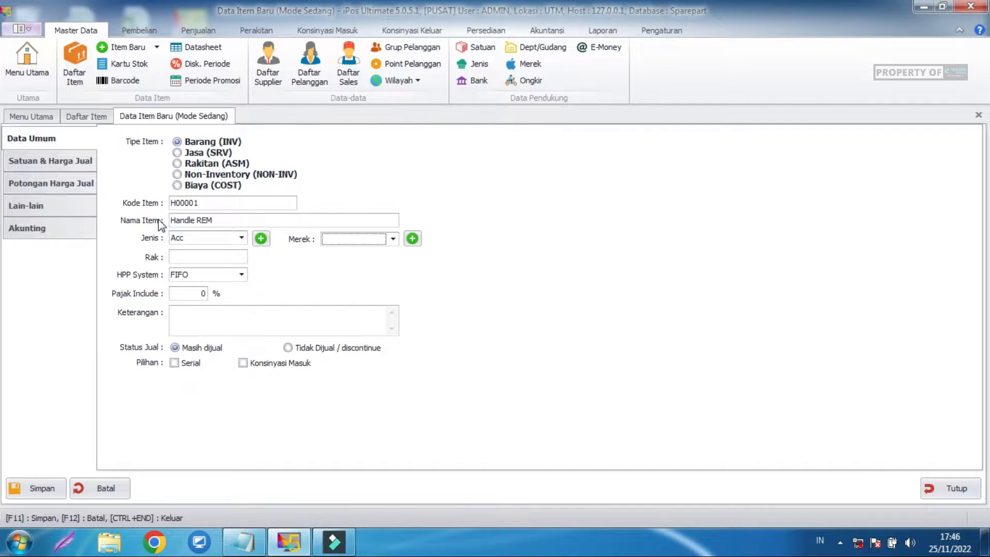
left_click(217, 259)
type("1")
key("BackSpace")
left_click(181, 365)
left_click(180, 365)
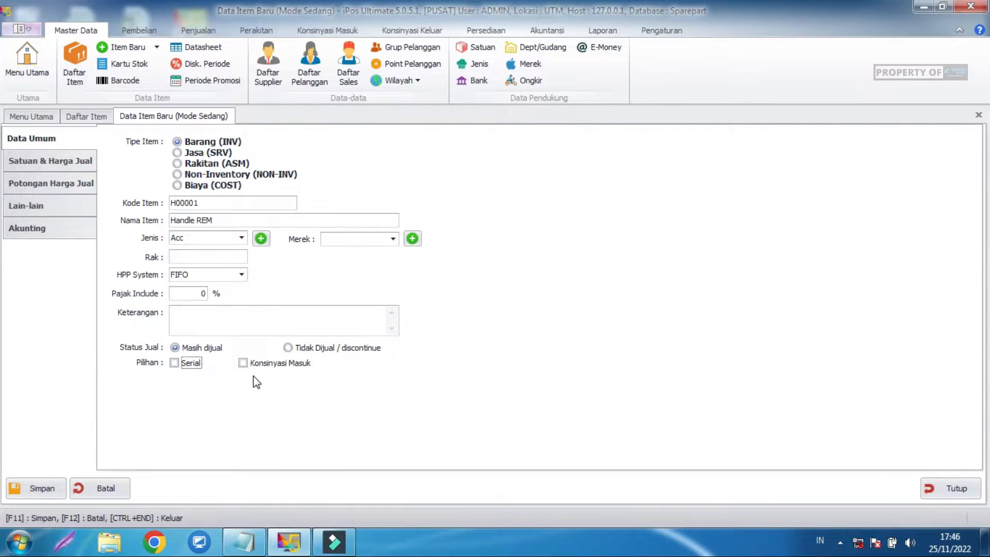
left_click(269, 367)
left_click(270, 368)
Base the item's selling price on price levels (Berdasar Level Harga), keeping the current Windows color scheme when asked.
left_click(25, 169)
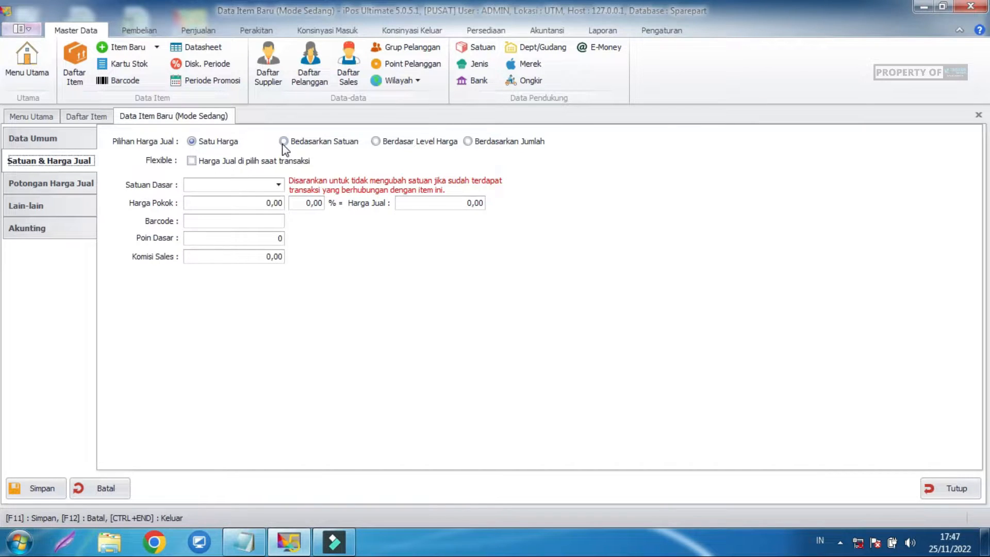
left_click(249, 183)
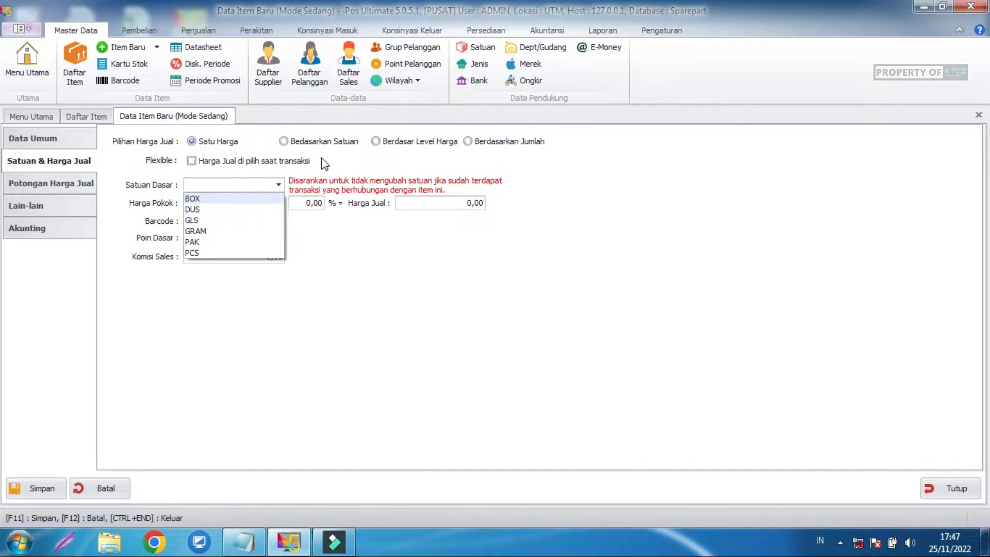
left_click(353, 140)
left_click(354, 140)
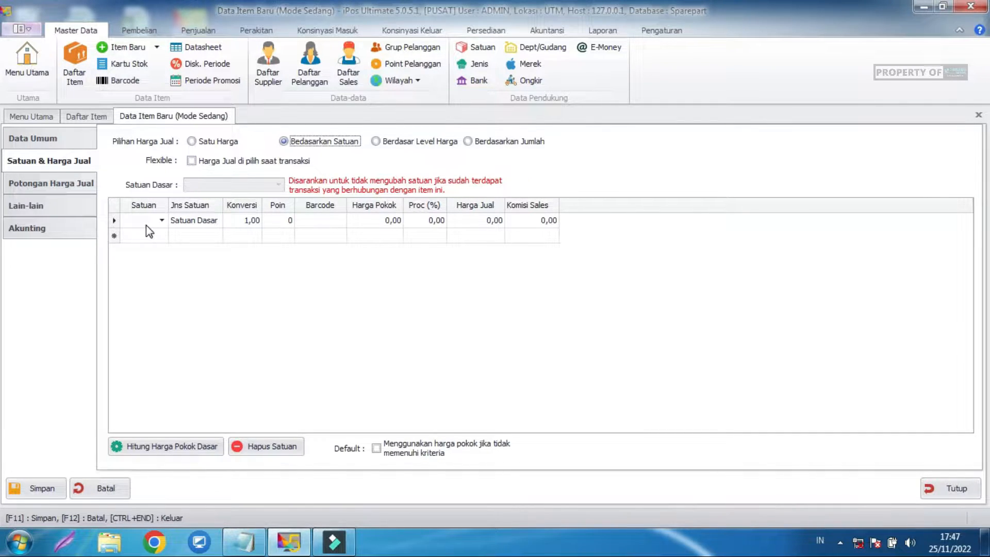
left_click(396, 143)
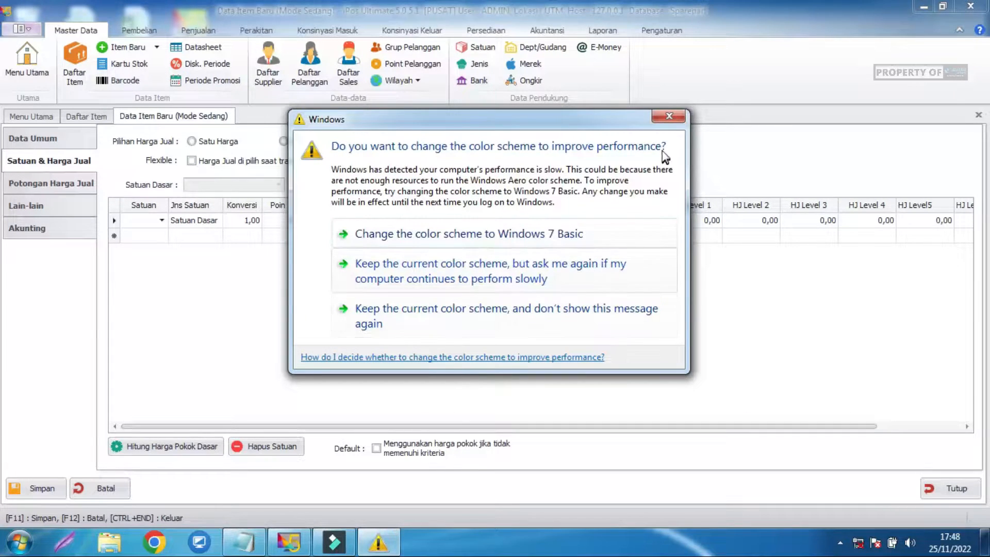
left_click(464, 271)
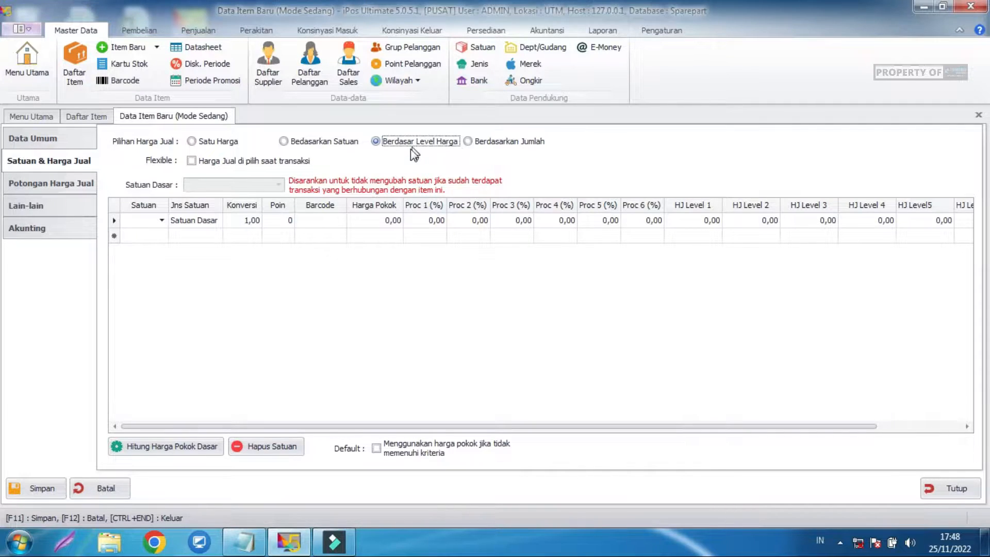
Set the base unit to PCS in the price level table, with Berdasar Level Harga as the pricing option.
left_click(160, 220)
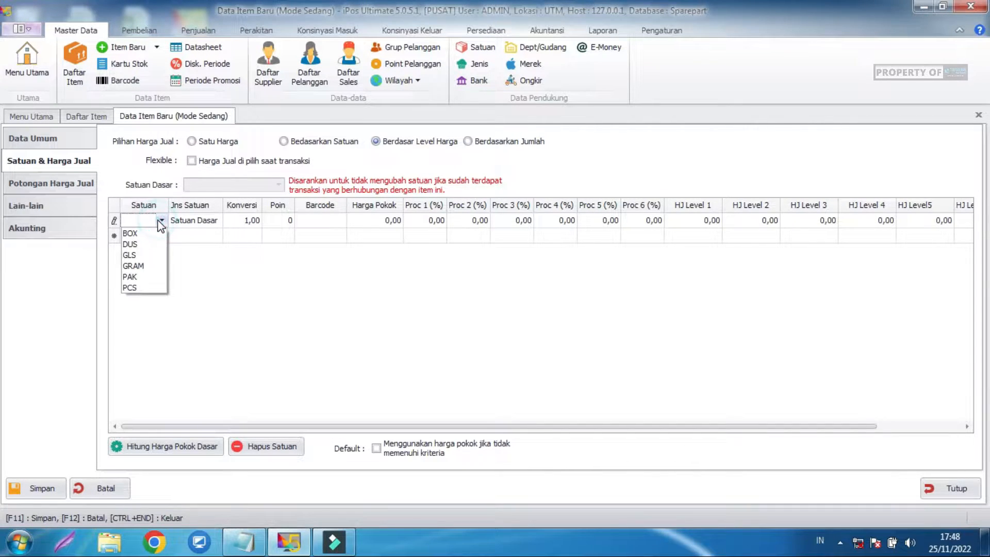
left_click(131, 288)
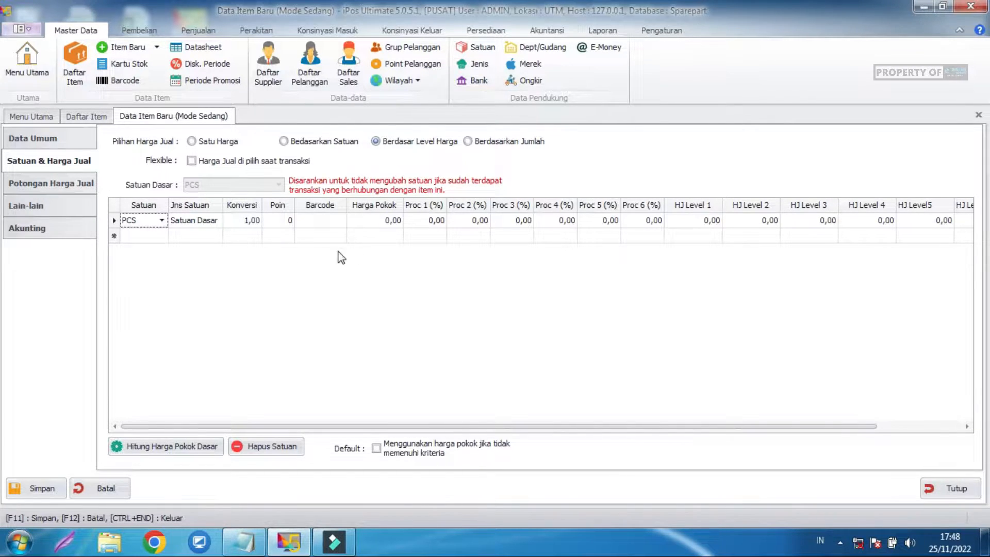
left_click(217, 142)
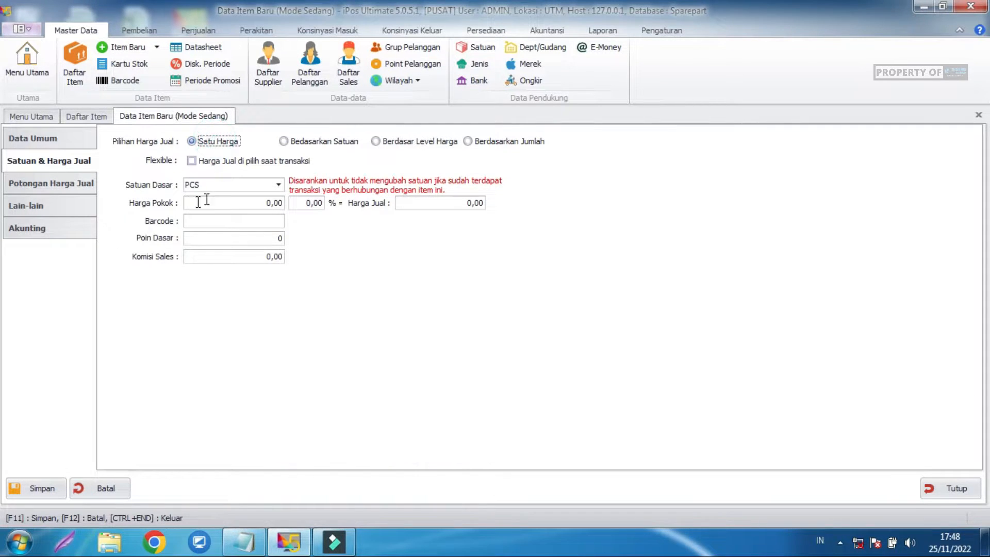
left_click(390, 143)
left_click(161, 221)
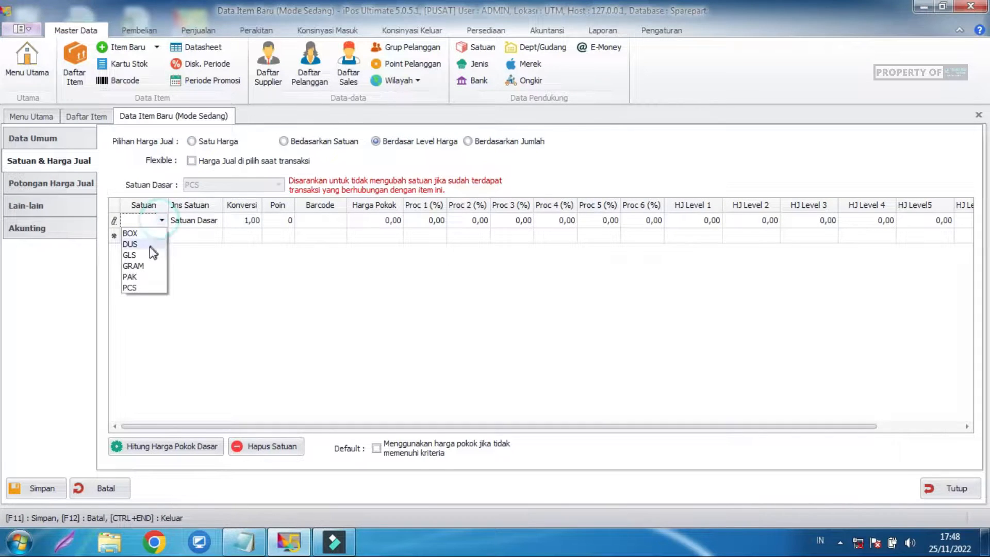
left_click(142, 286)
left_click(538, 309)
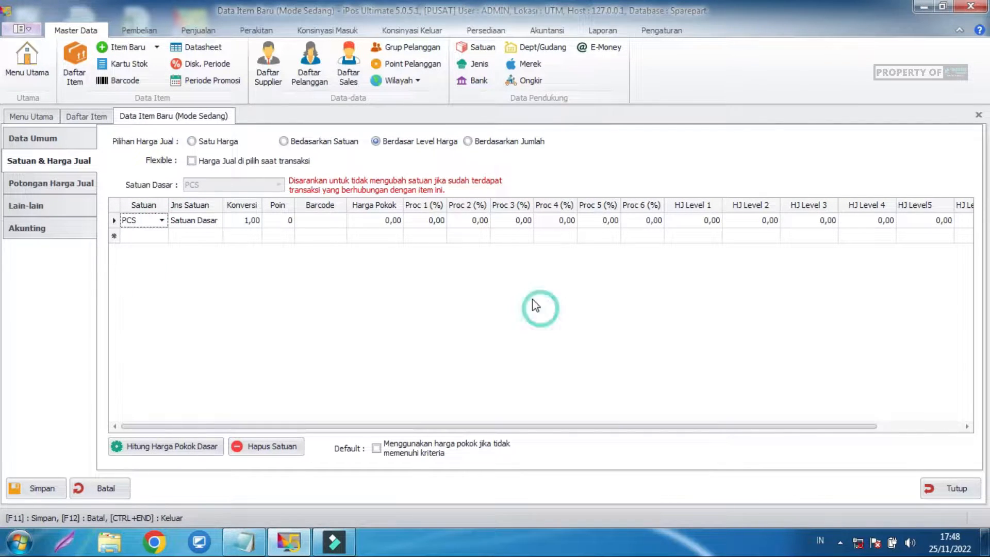
Set the cost price (Harga Pokok) of the PCS unit to 50.000.
left_click(390, 221)
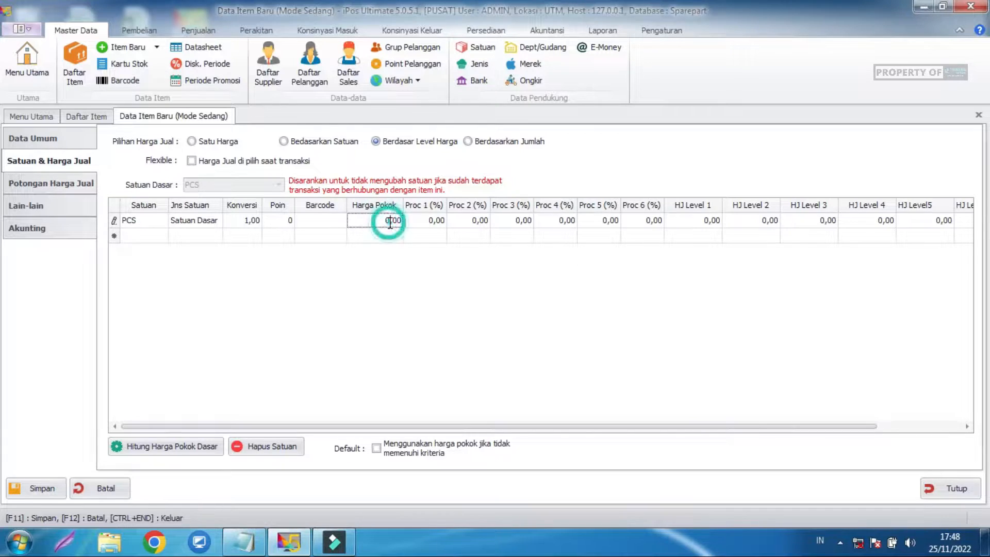
left_click_drag(390, 220, 380, 220)
type("50000")
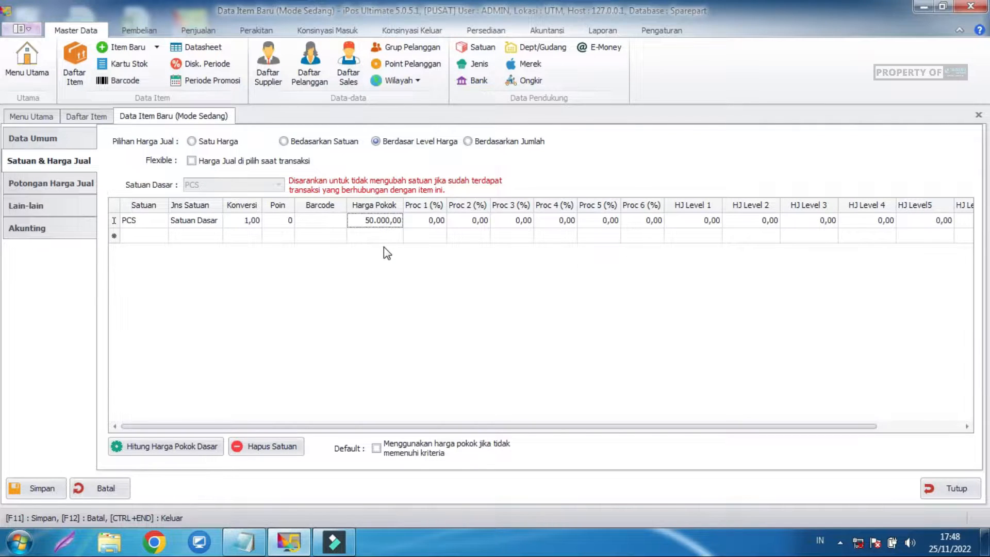
key("Return")
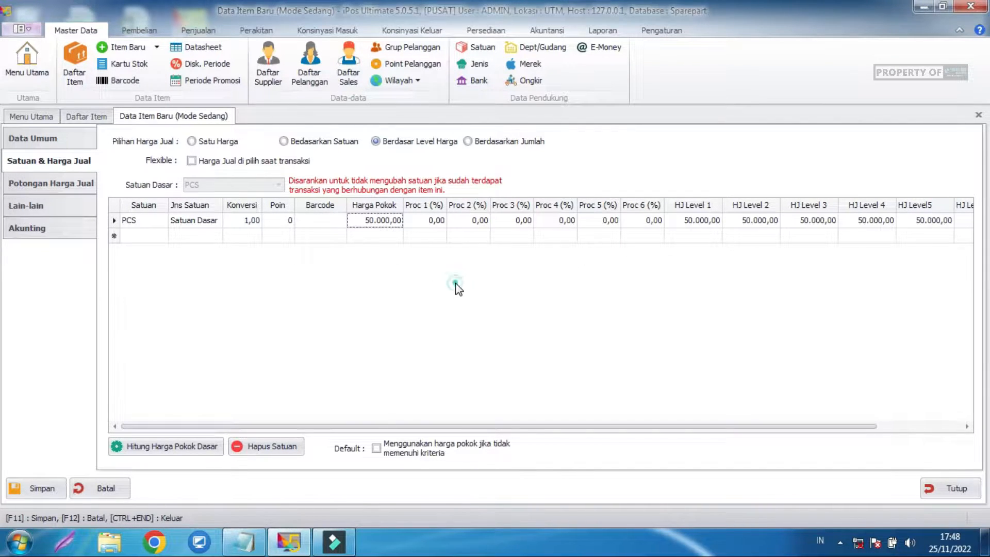
Set the level 1 markup (Proc 1) of the PCS unit to 20%.
left_click(412, 221)
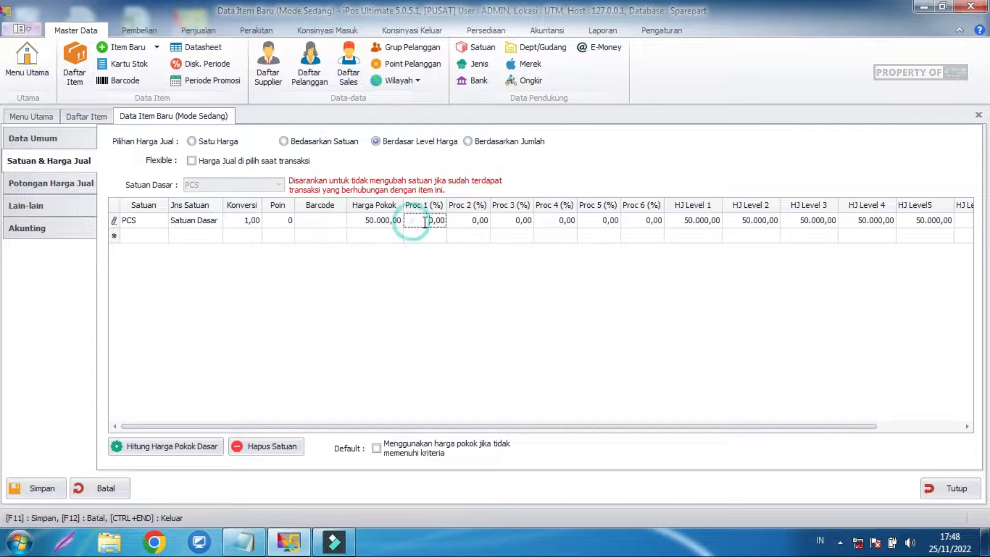
double_click(430, 220)
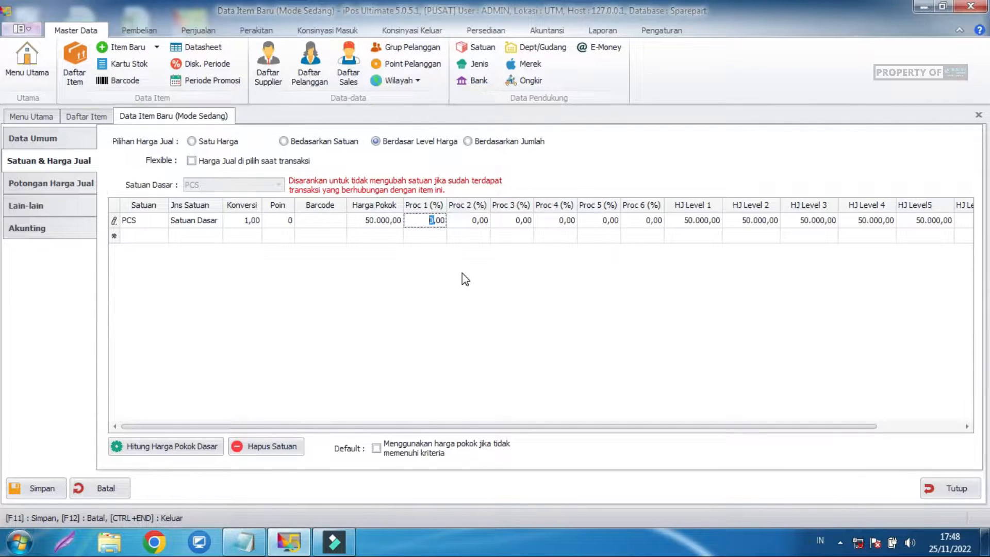
type("20")
key("Return")
Set the level 1 selling price (HJ Level 1) of the PCS unit to 80.000.
left_click(683, 221)
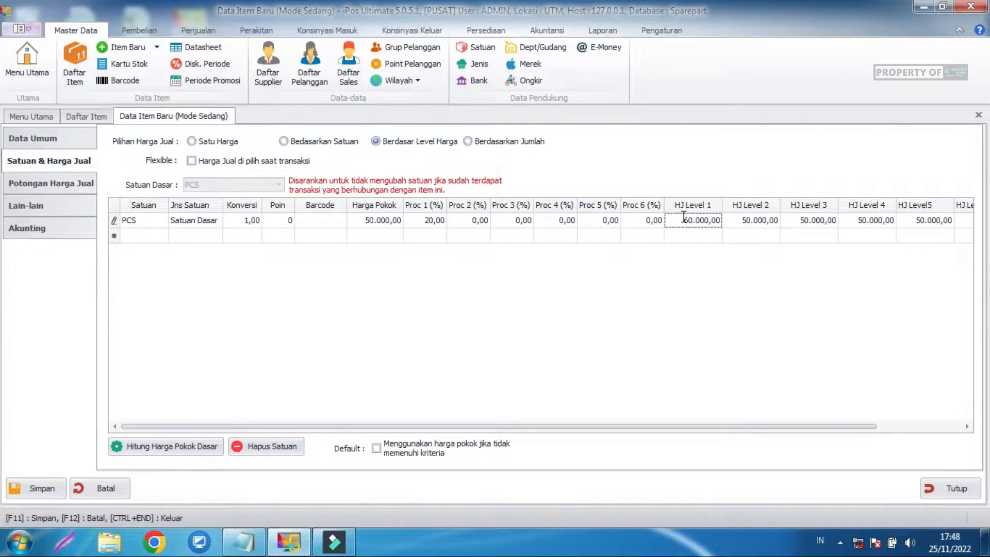
left_click(685, 220)
type("80.000")
key("Return")
left_click(702, 220)
Examine the price level assigned to the General and Bronze customer groups, keeping the item's price table in view.
left_click(407, 49)
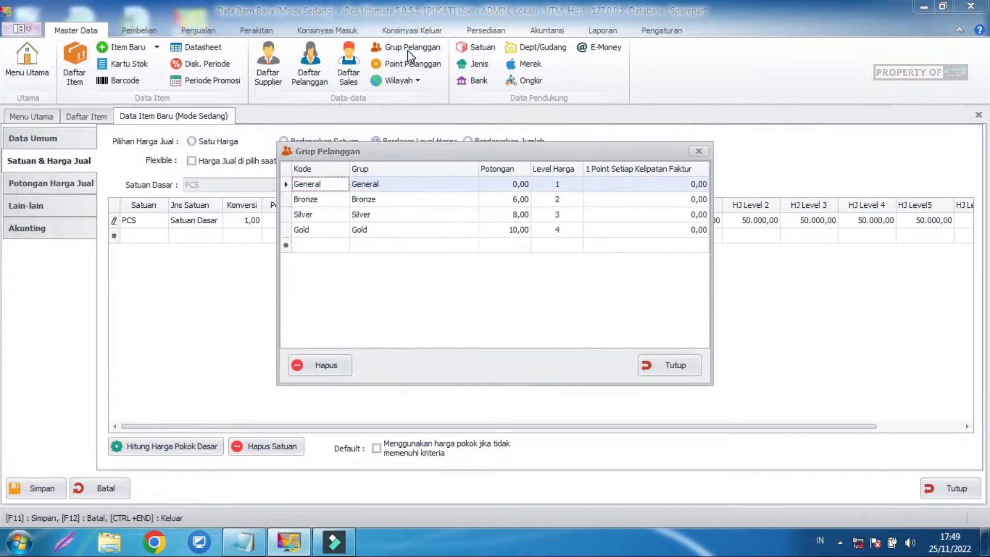
left_click_drag(456, 149, 555, 275)
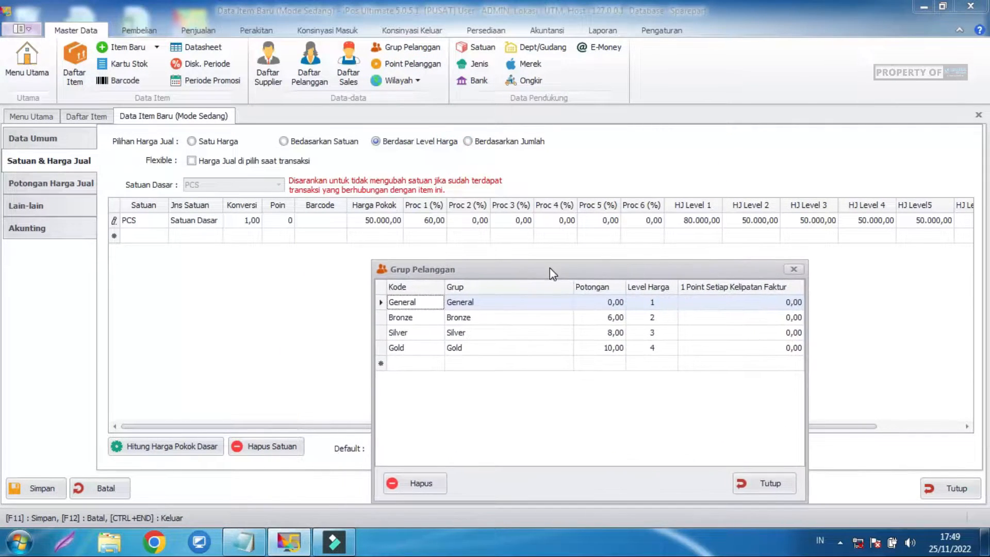
left_click(648, 302)
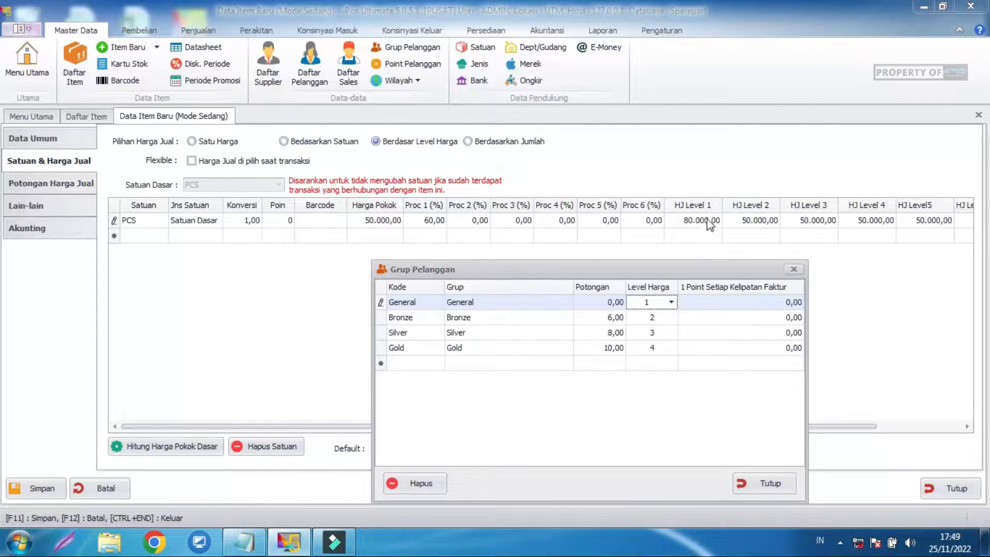
left_click(423, 301)
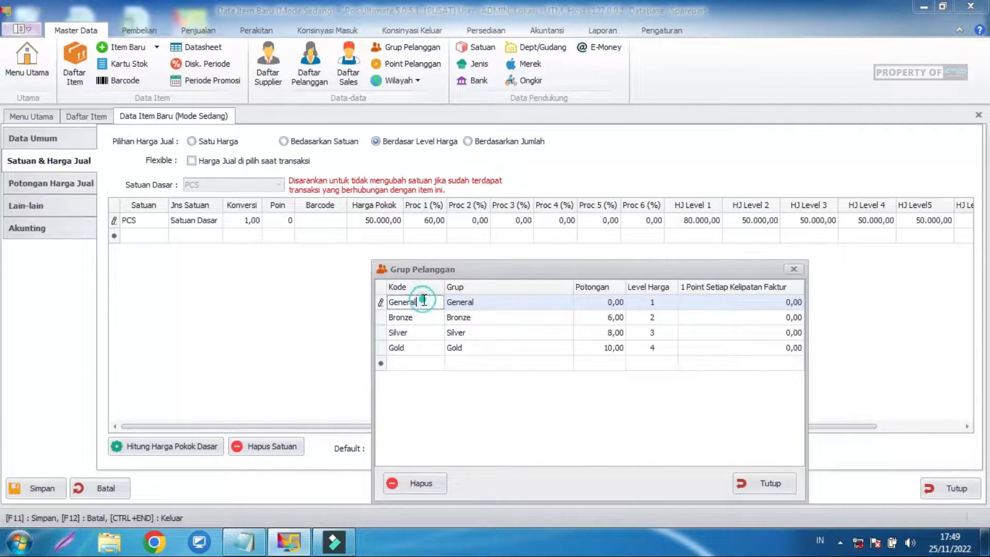
left_click(465, 304)
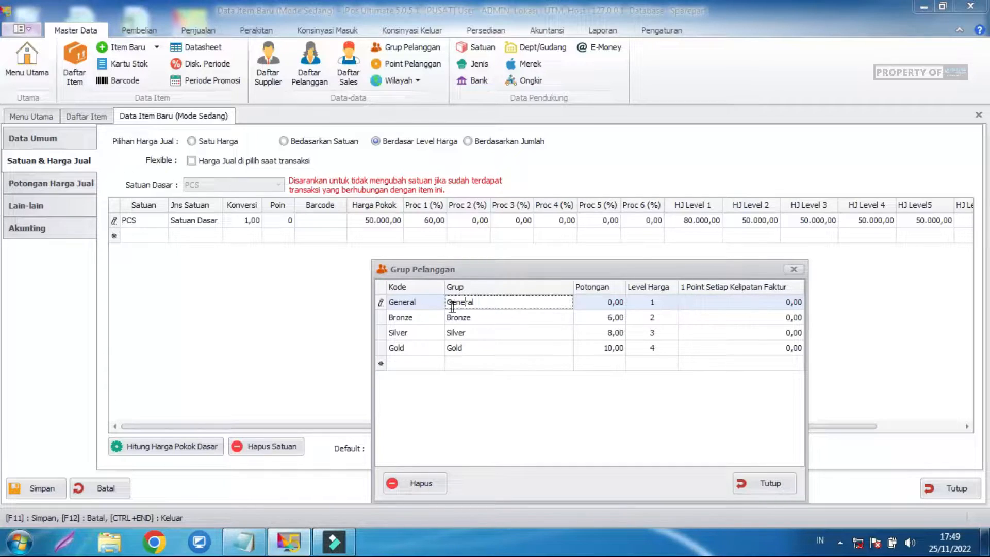
left_click(644, 318)
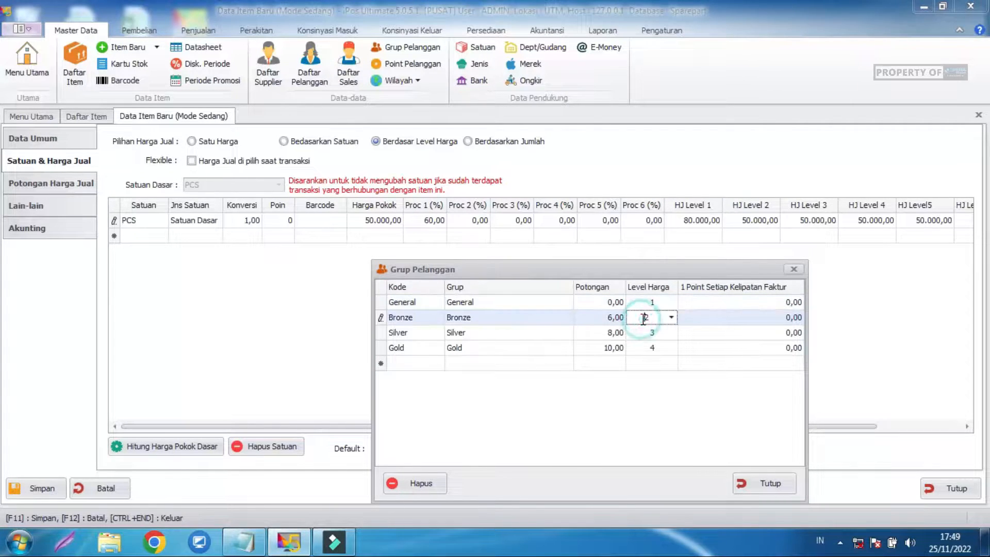
left_click(794, 270)
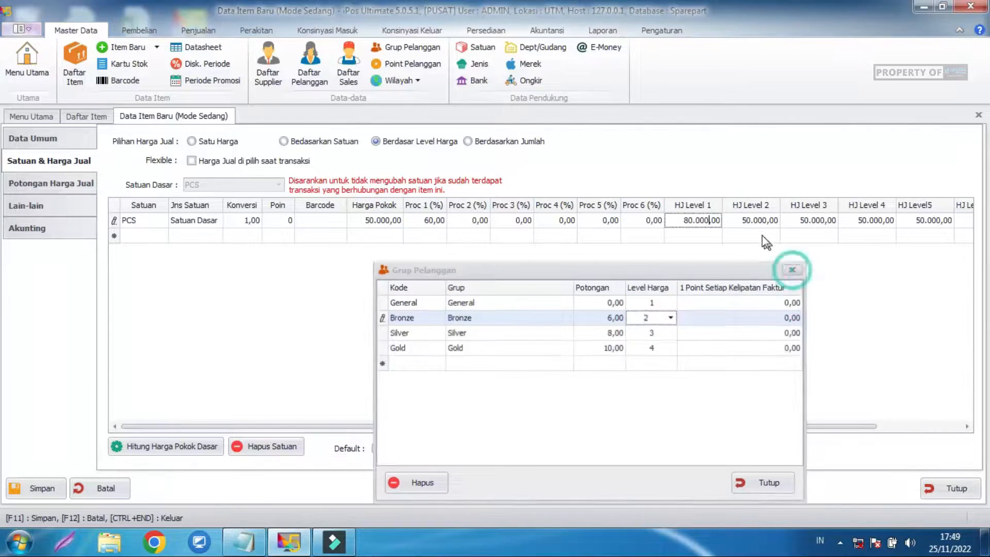
Set the level 2 selling price (HJ Level 2) of the PCS unit to 65.000.
left_click(750, 220)
left_click_drag(751, 220, 740, 222)
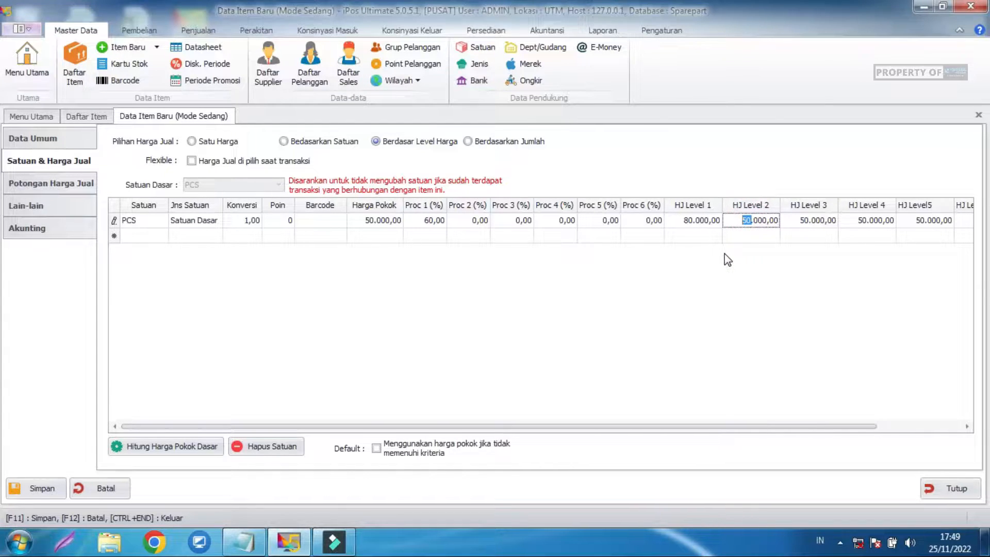
type("6.5")
type("00")
key("BackSpace")
key("BackSpace")
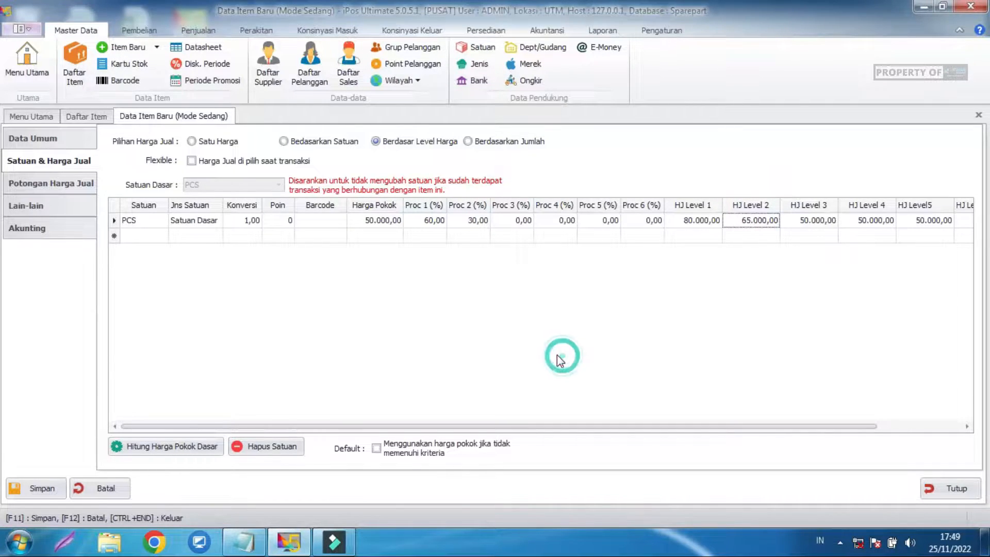
Review the customer group list again to compare its Level Harga values with the item's level prices.
left_click(395, 49)
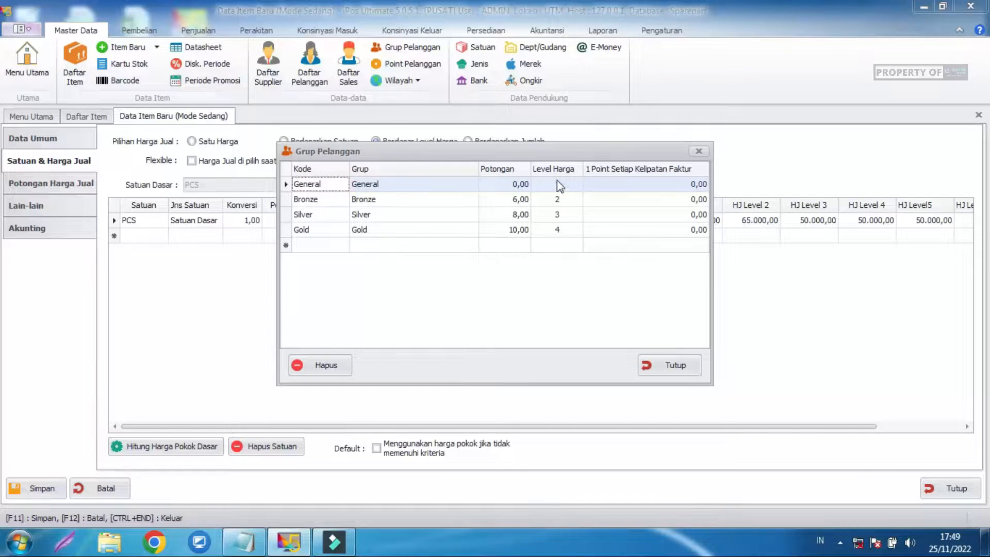
left_click_drag(569, 152, 492, 218)
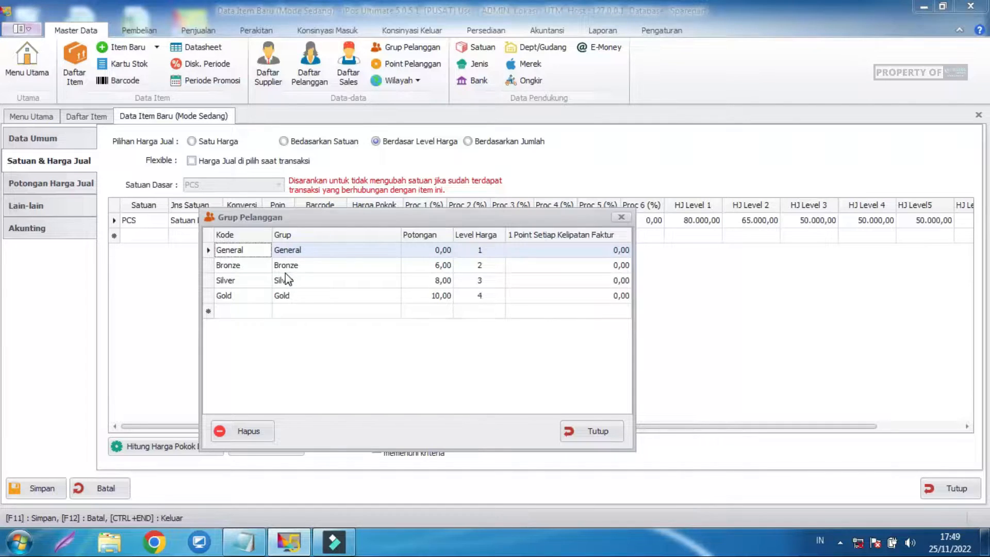
left_click(588, 431)
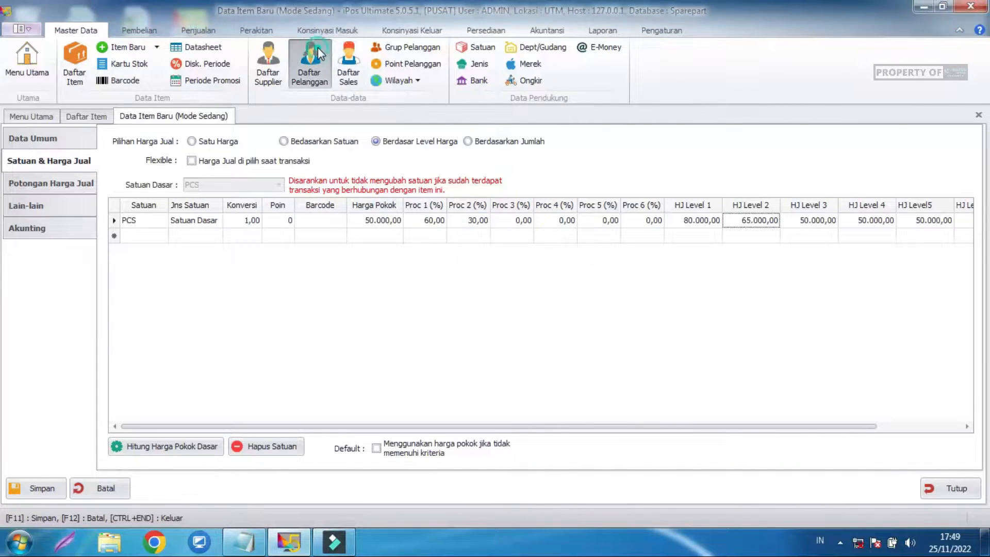
Start a new customer record from the customer list and name it PELANGGAN A.
left_click(318, 49)
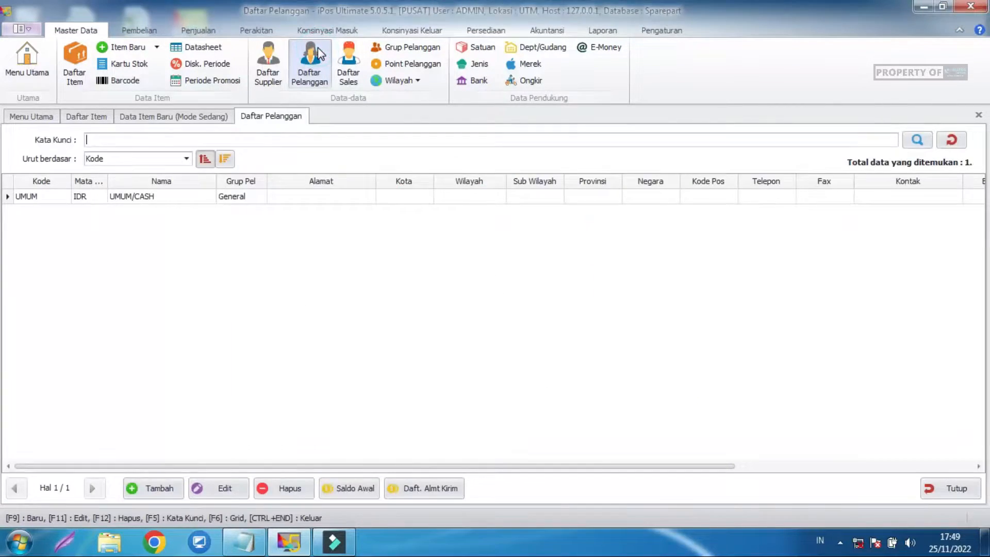
left_click(147, 486)
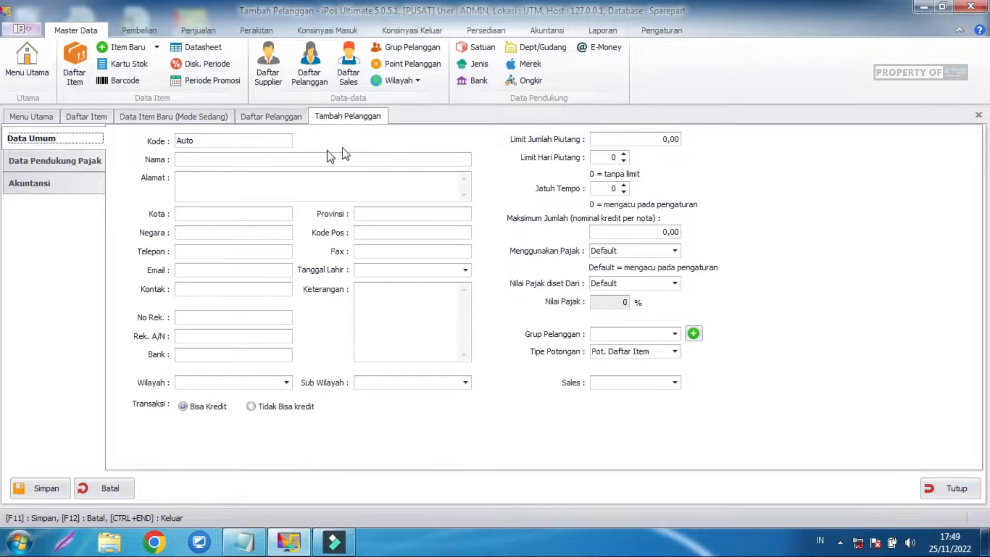
left_click(253, 159)
type("PELANGGAN A")
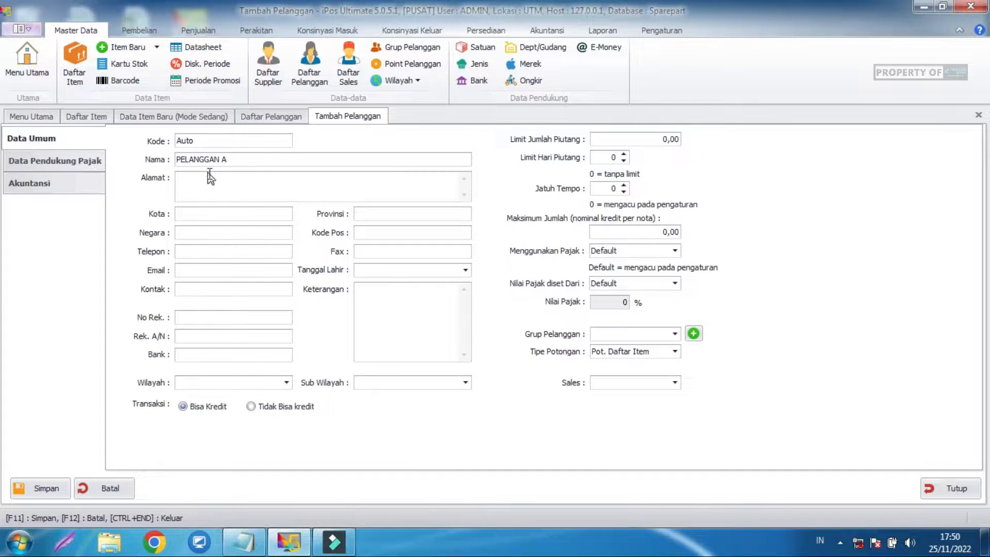
Check the selectable customer groups and the Level Harga of the Bronze group for the new customer.
left_click(641, 338)
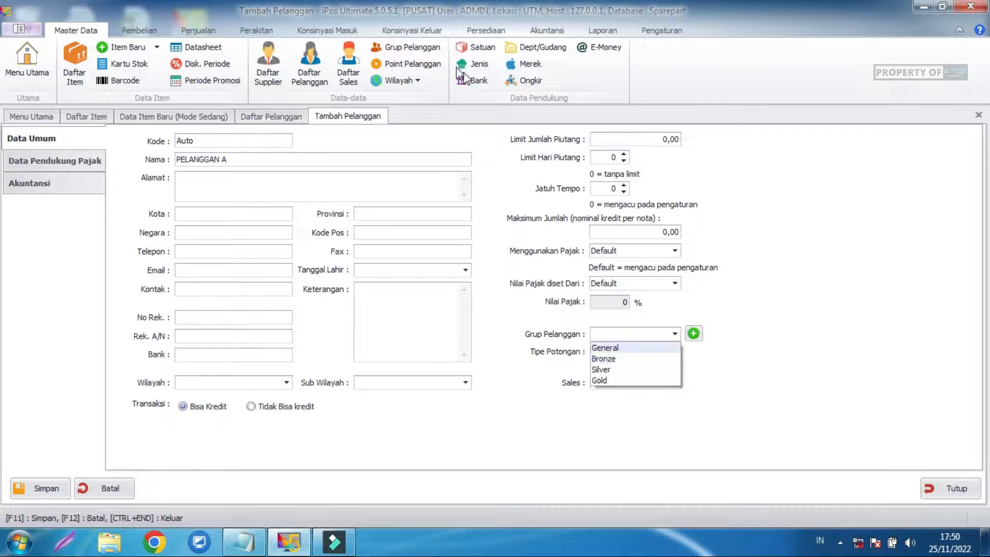
left_click(410, 47)
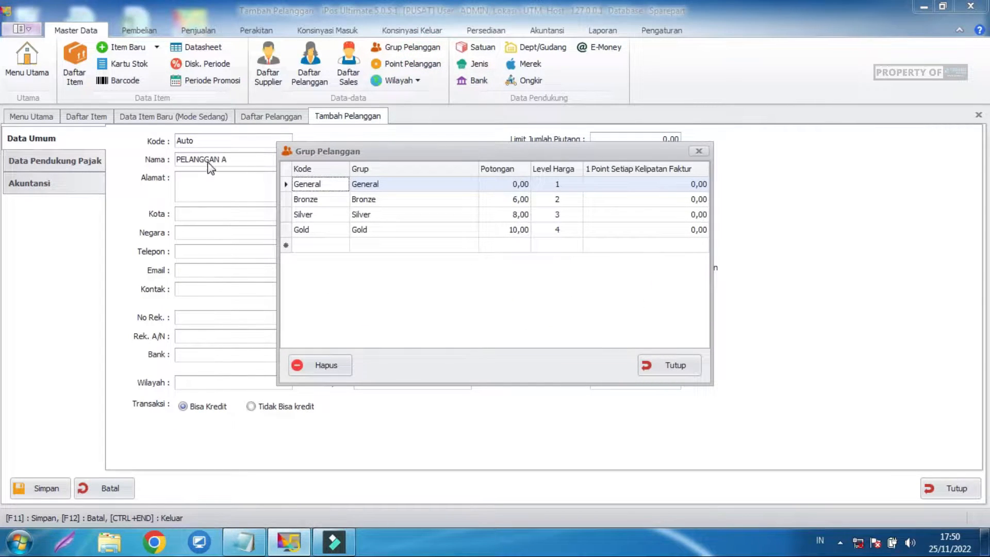
left_click(555, 199)
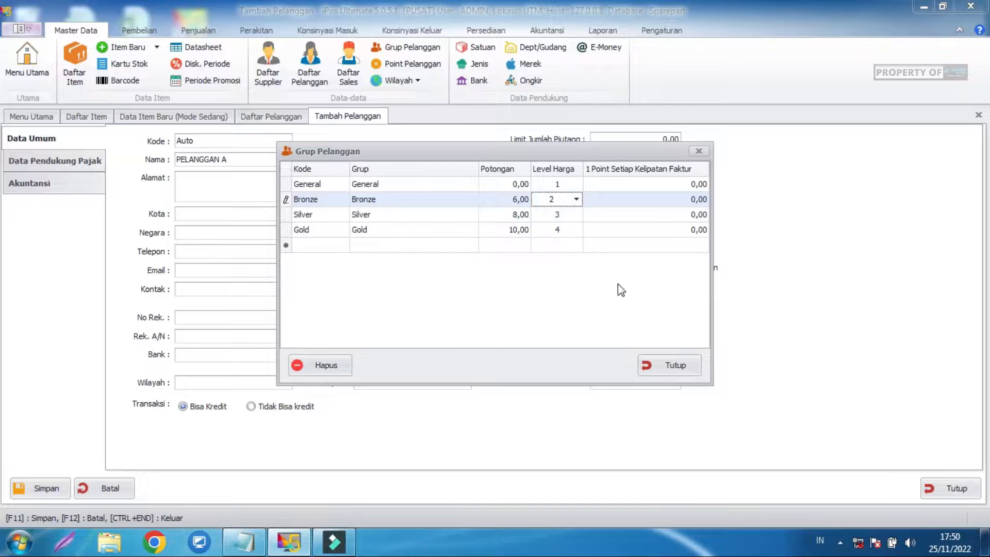
left_click(665, 369)
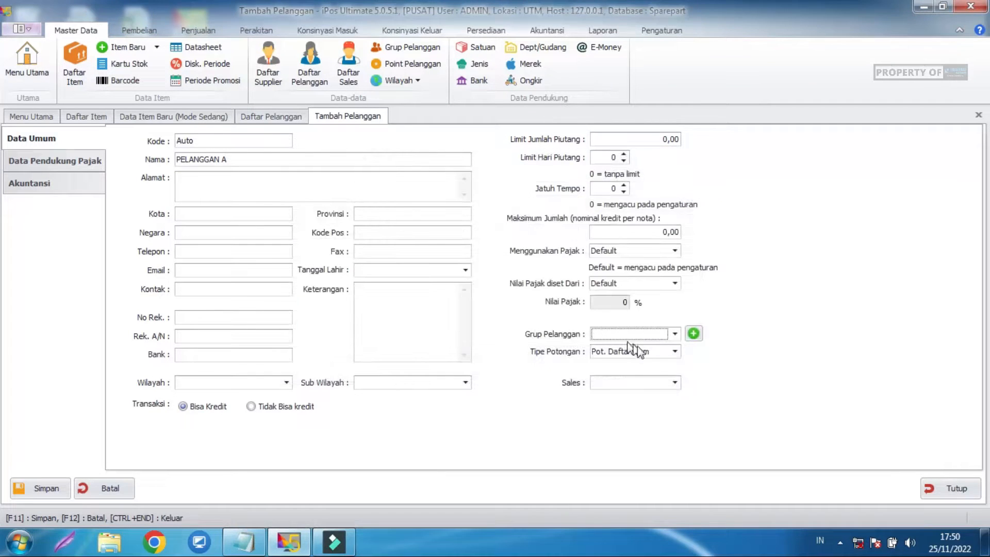
Assign PELANGGAN A to the Bronze customer group and save the record without adding another customer.
left_click(661, 334)
left_click(632, 357)
left_click(771, 338)
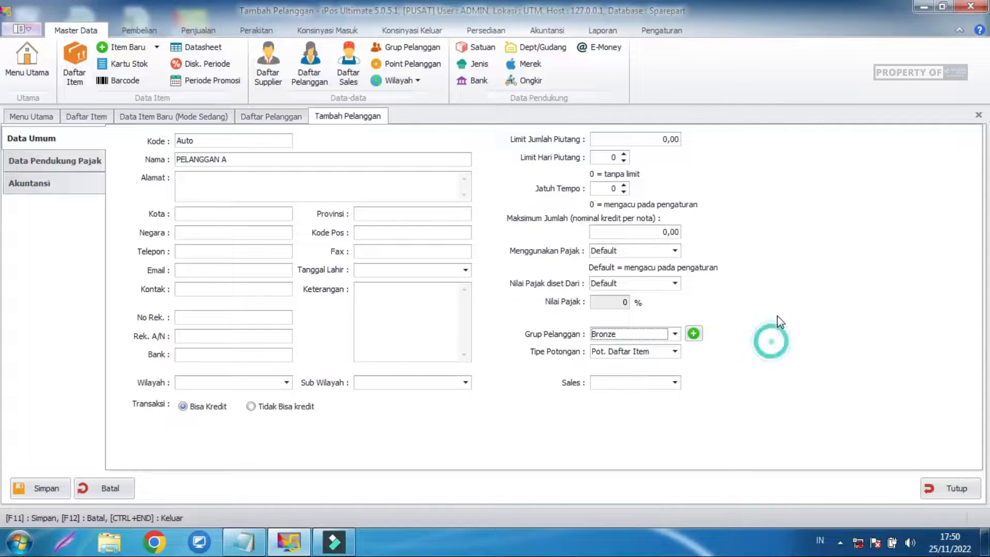
left_click(53, 487)
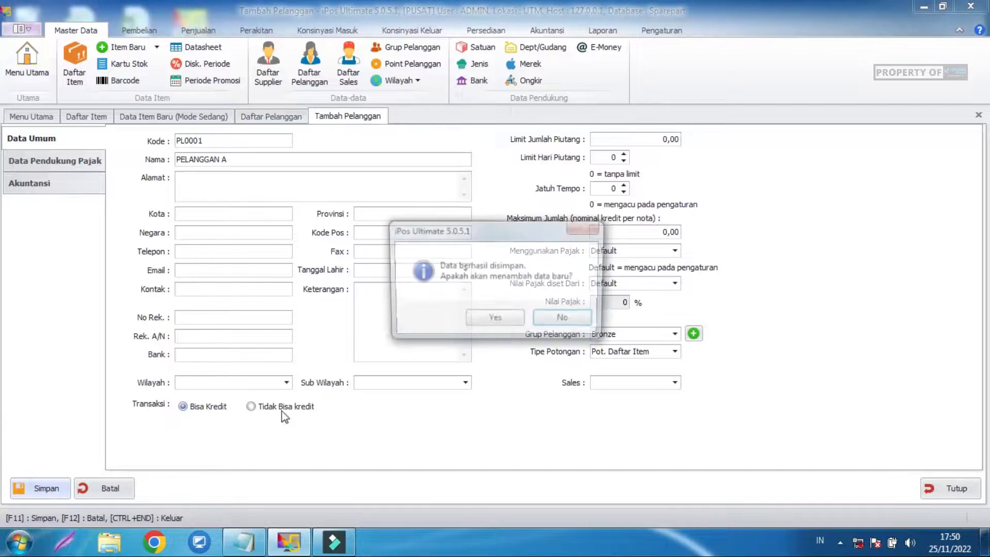
left_click(560, 321)
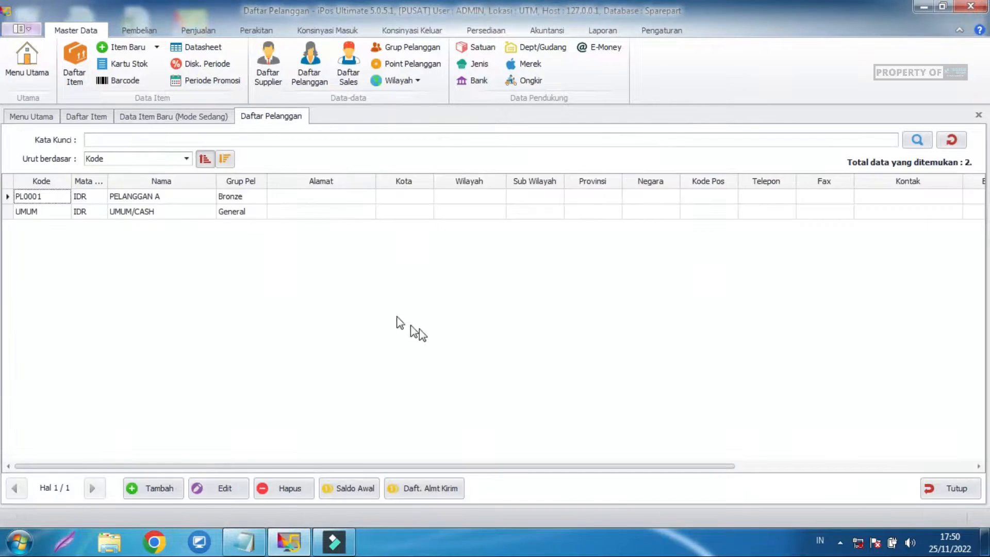
Check which customer group the UMUM/CASH customer belongs to in the customer list.
left_click(225, 214)
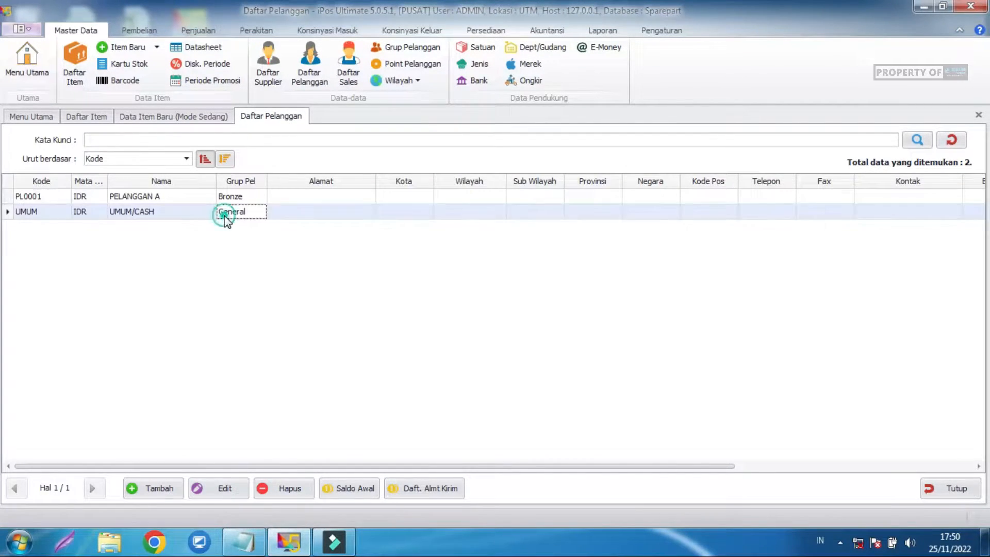
left_click(132, 215)
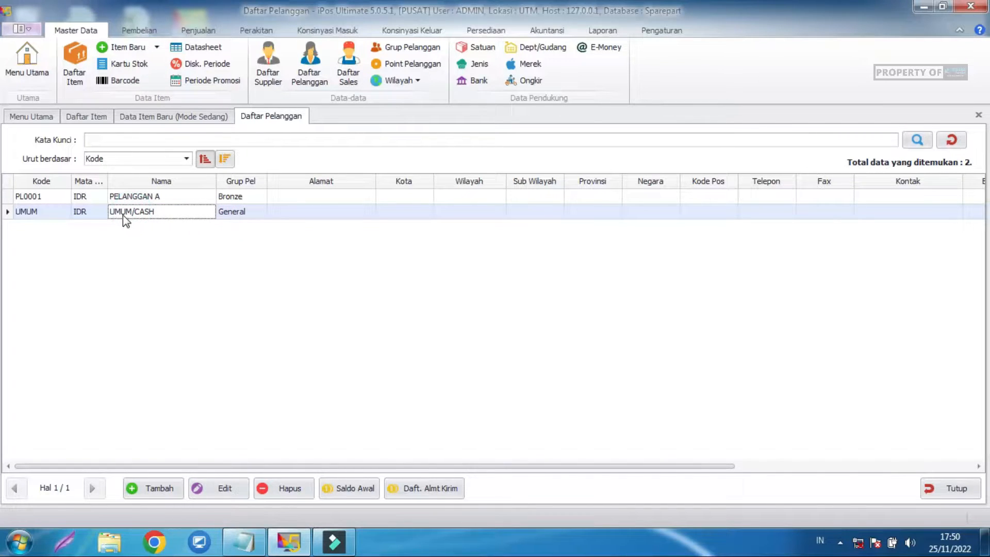
left_click(229, 213)
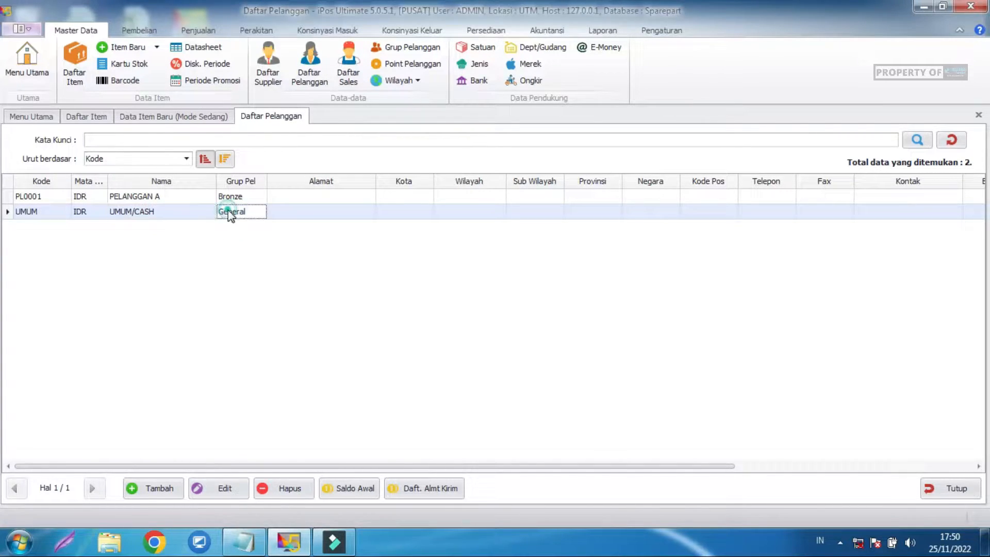
Return to the Handle REM item, save it and finish the item entry.
left_click(192, 116)
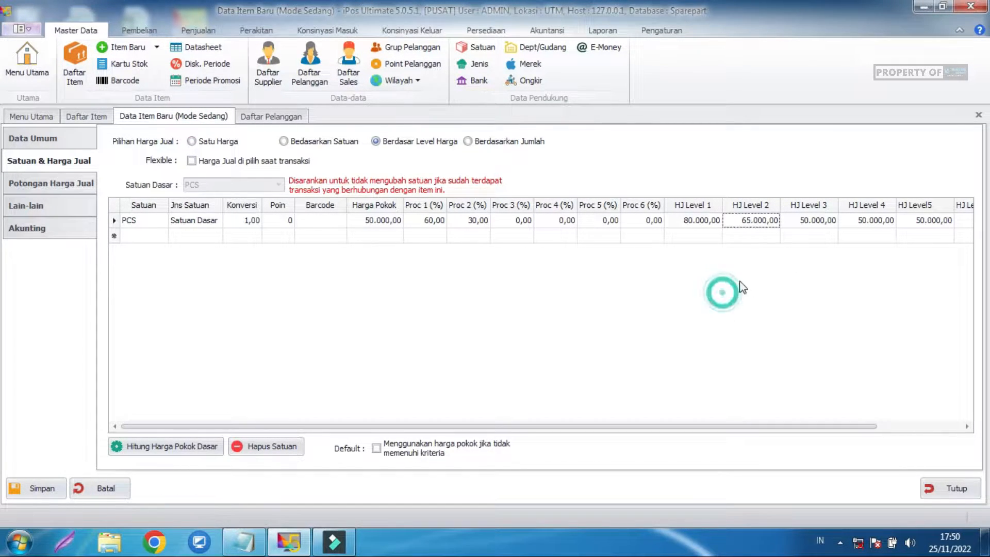
left_click(255, 343)
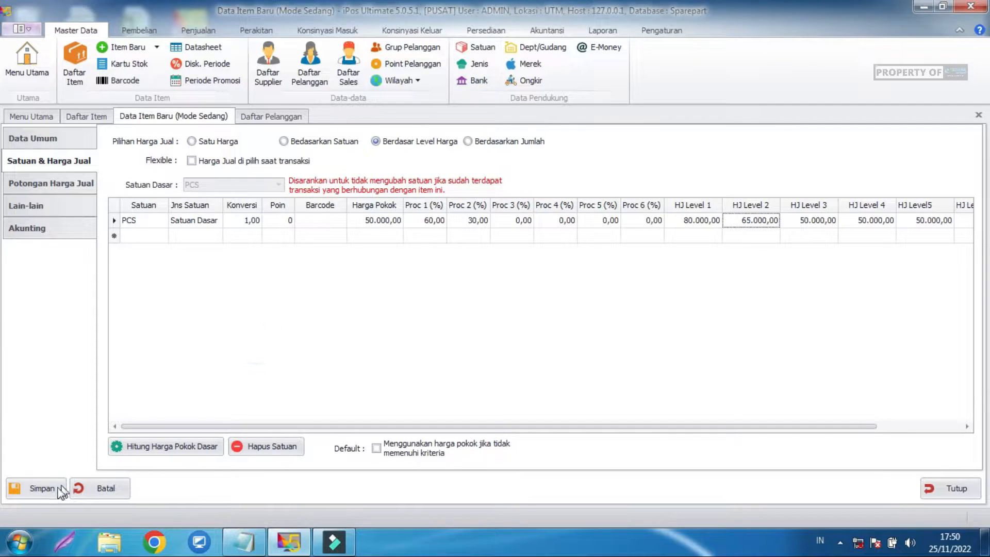
left_click(42, 489)
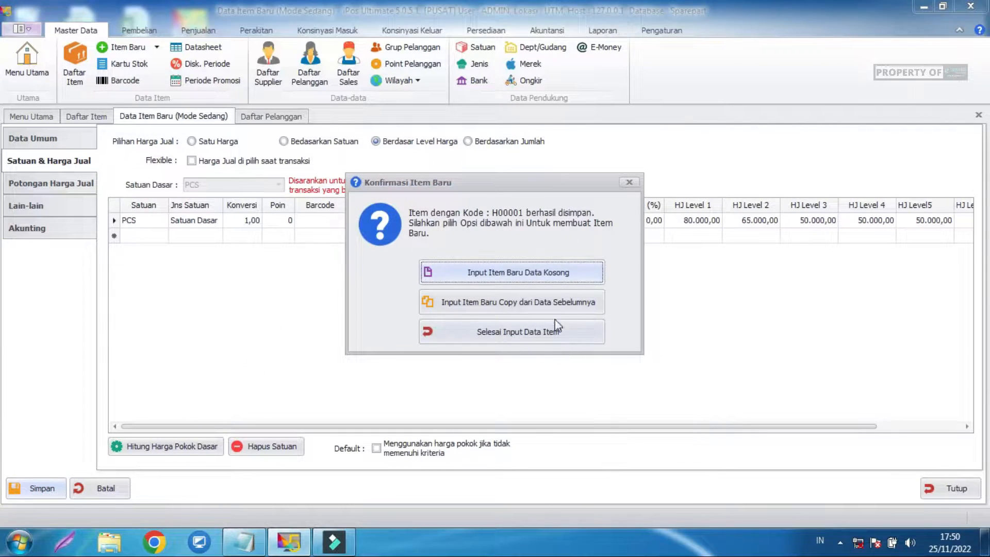
left_click(528, 333)
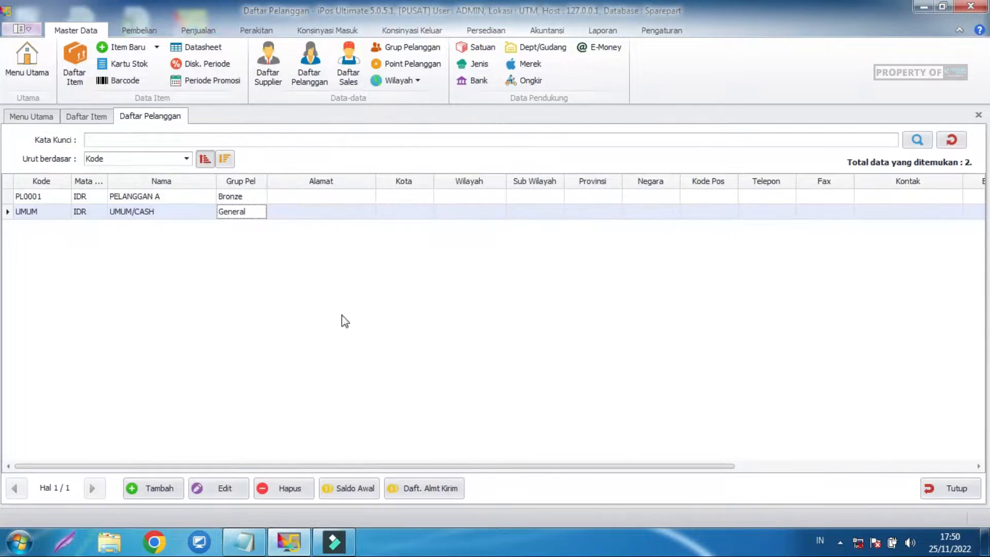
Close the customer list and review the saved Handle REM entry in the item list.
left_click(947, 489)
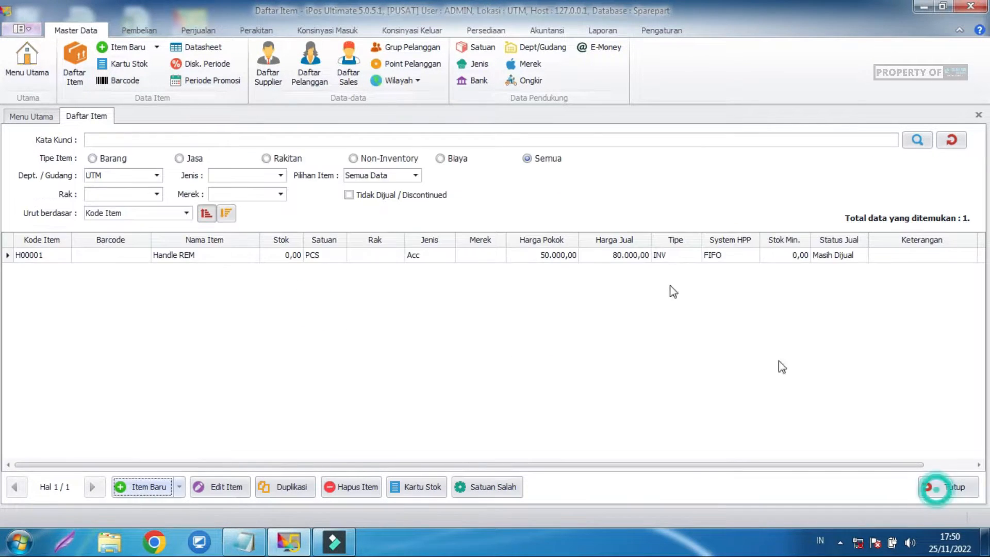
left_click(156, 255)
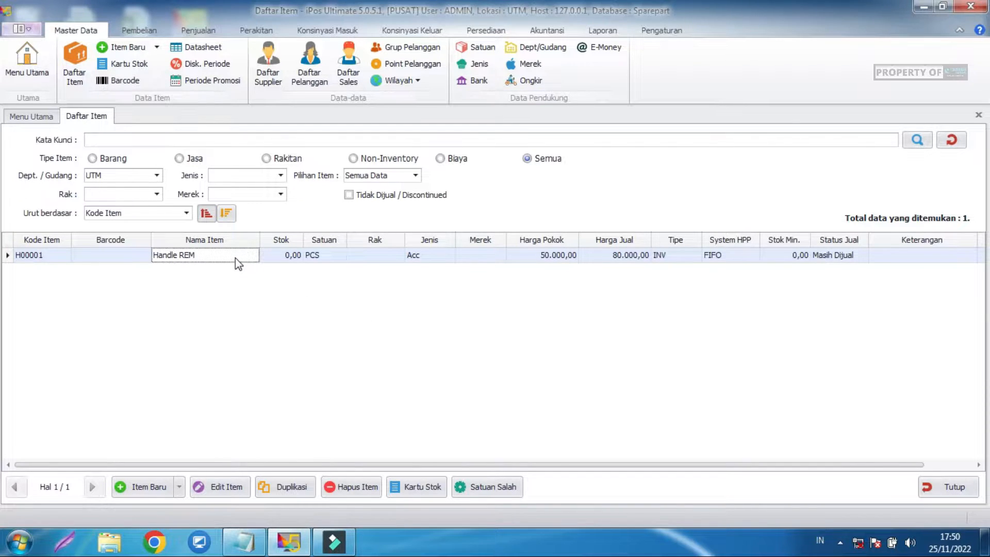
left_click(212, 277)
left_click(194, 282)
Start another new item with item code D0001 and the name Disc Brake.
left_click(135, 489)
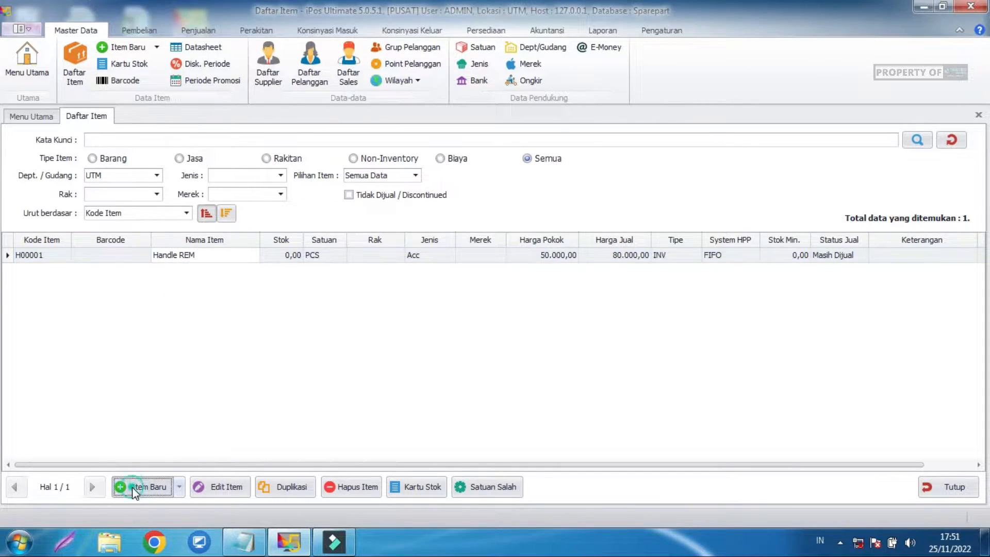
left_click(233, 204)
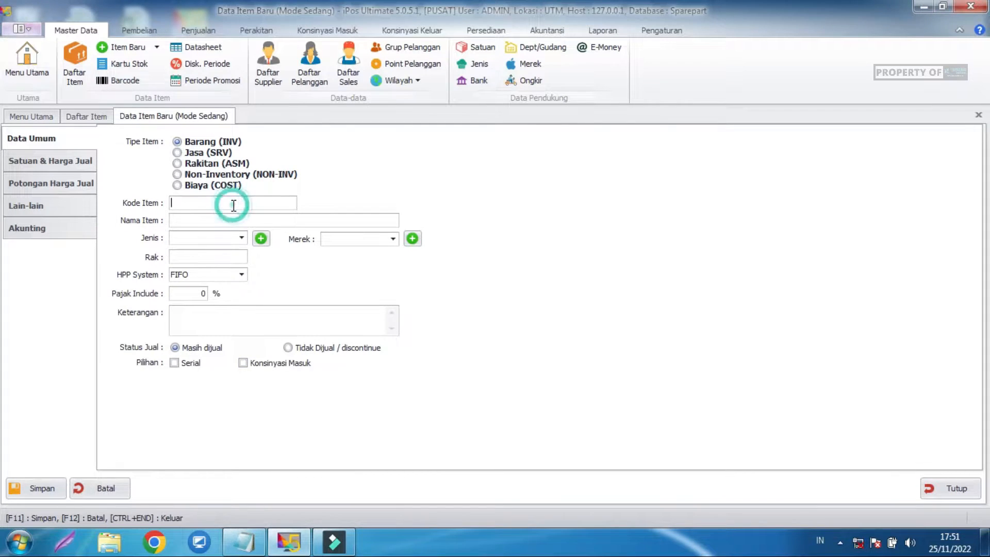
type("di")
key("BackSpace")
key("BackSpace")
type("D0001")
type("Disc")
type(" B")
type("r")
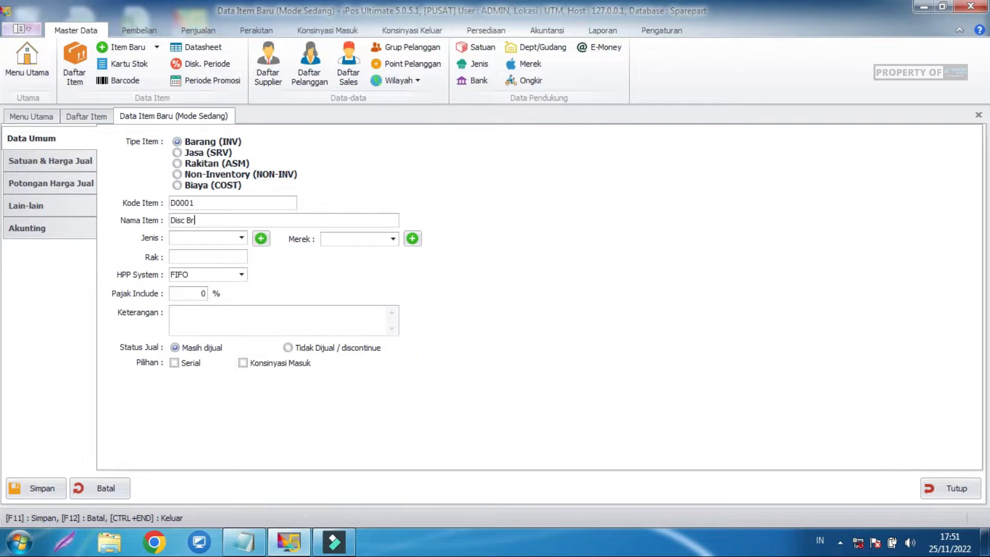
type("ake")
Set the Disc Brake item's type to Acc and leave its brand blank.
left_click(212, 236)
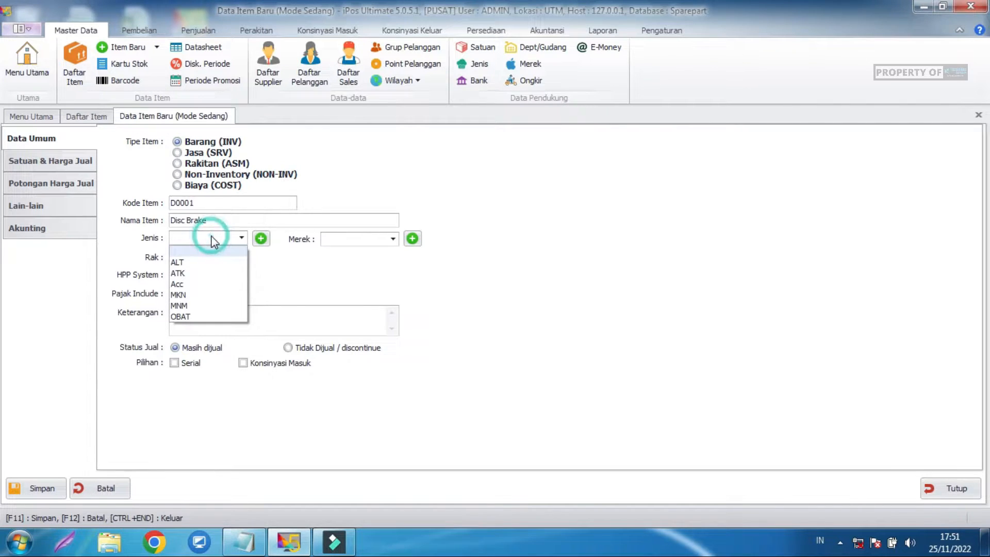
left_click(198, 284)
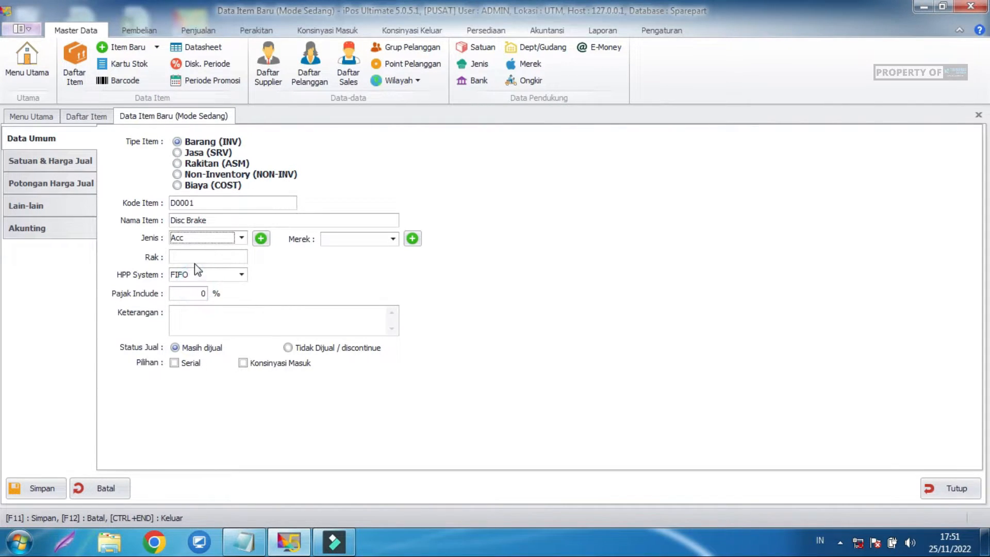
left_click(260, 238)
left_click(625, 390)
left_click(393, 238)
left_click(432, 284)
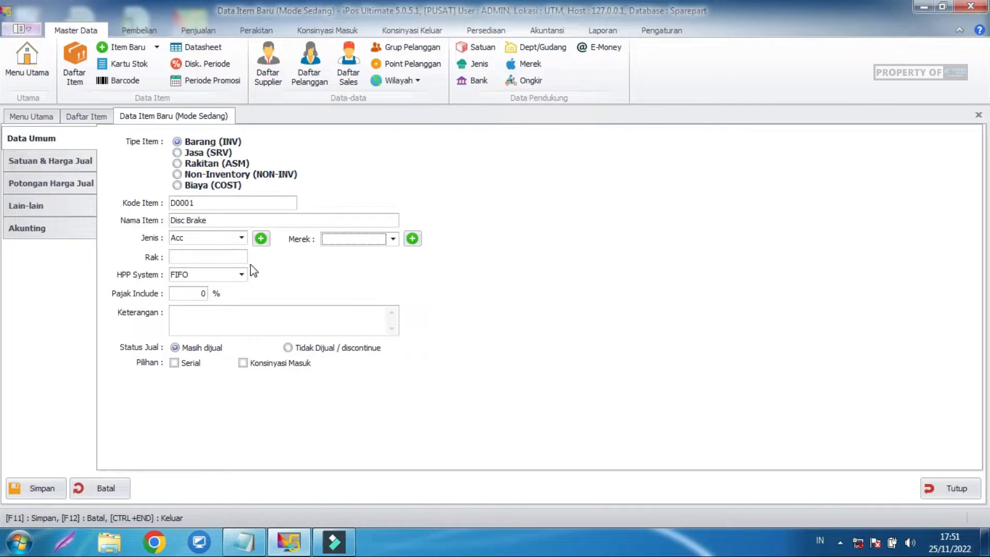
Switch the item's selling price to quantity-based, with base unit PCS and a cost price of 30.000.
left_click(41, 161)
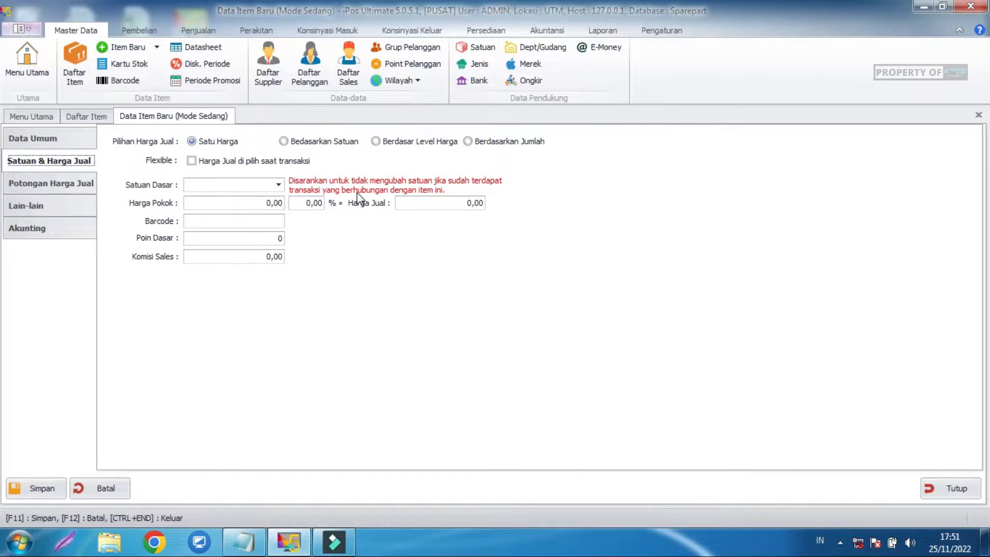
left_click(481, 146)
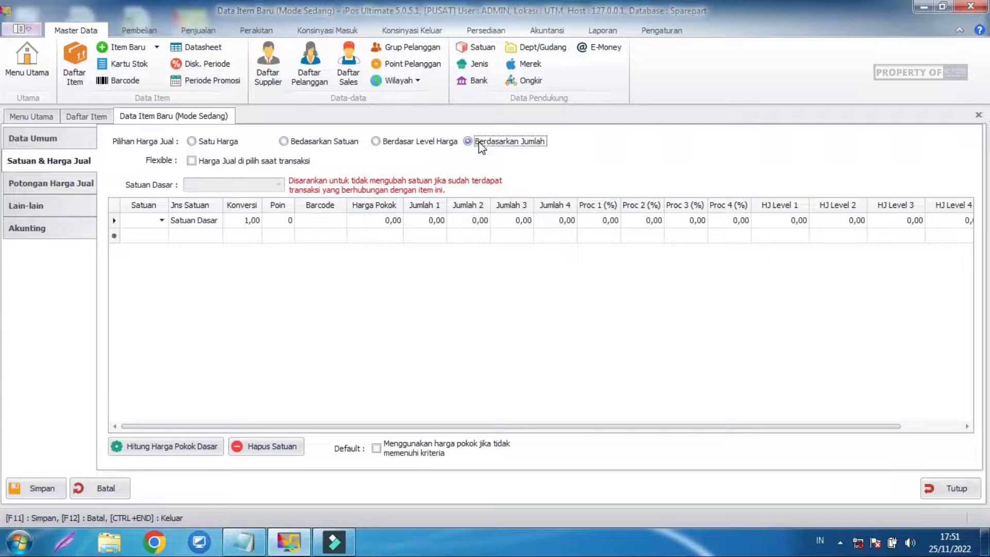
left_click(160, 220)
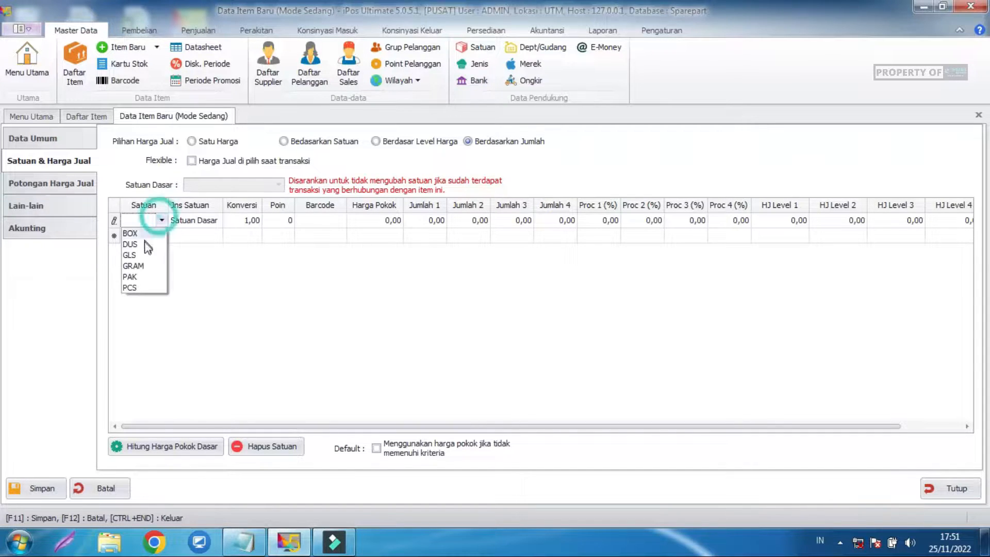
left_click(133, 287)
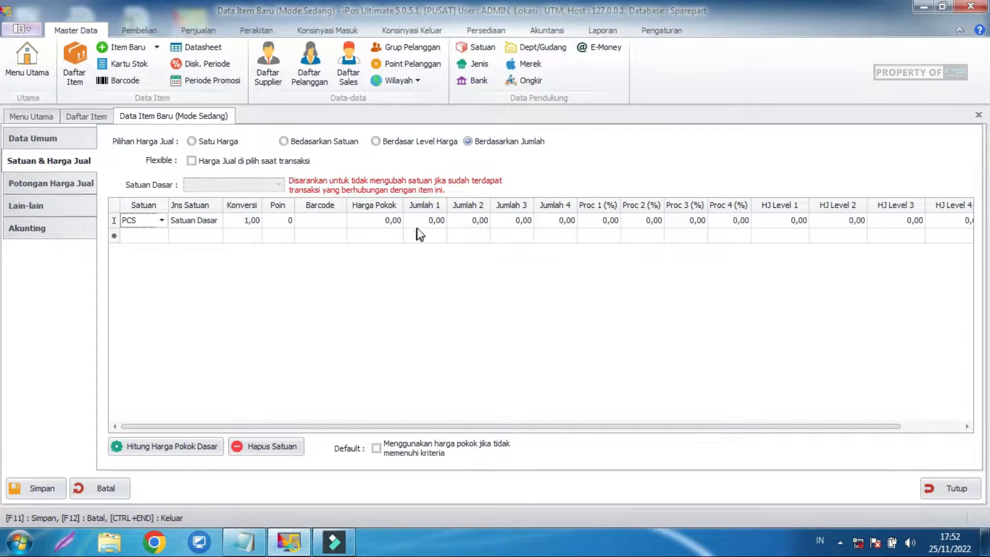
left_click(382, 220)
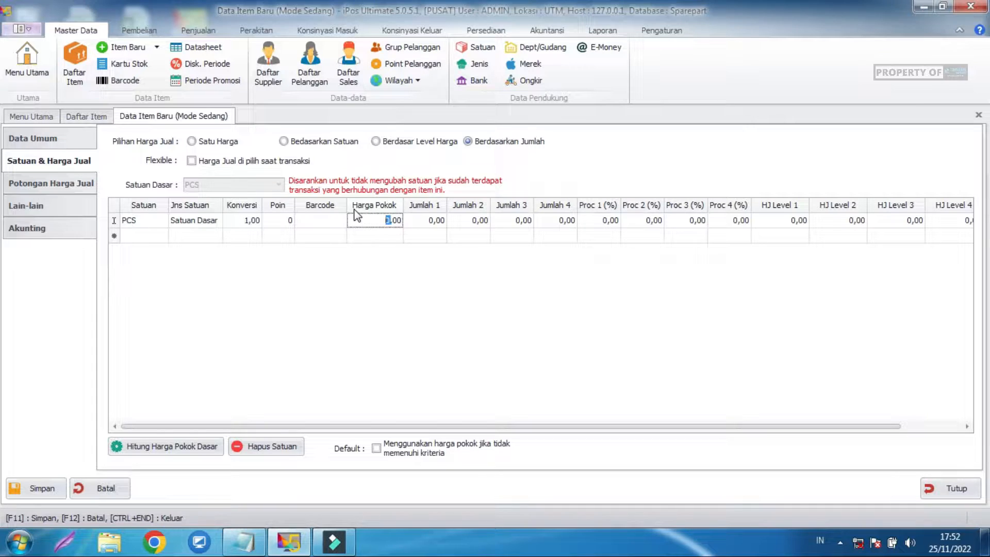
type("30000")
left_click(422, 294)
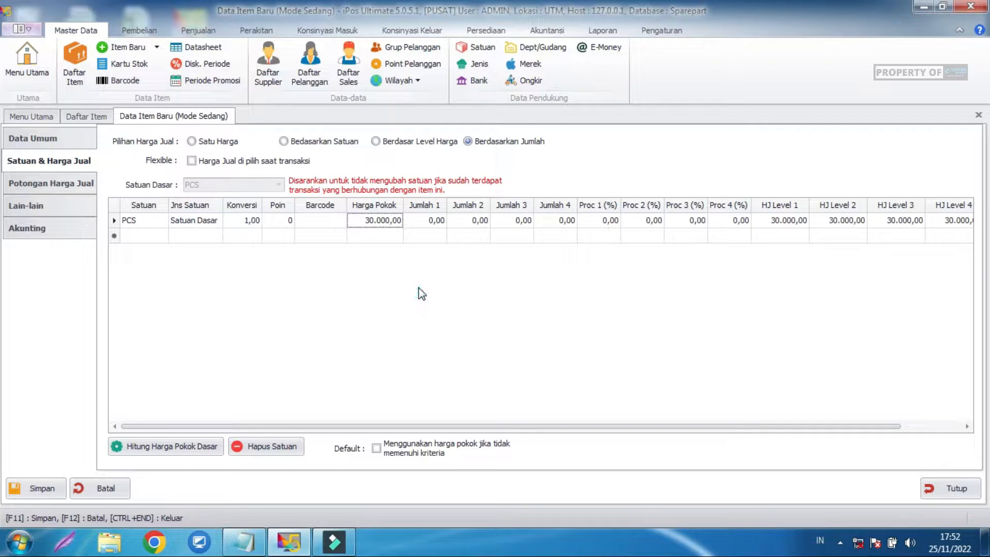
Define the first quantity tier with Jumlah 1 at 2 and a level 1 selling price of 45.000.
left_click(426, 220)
double_click(432, 221)
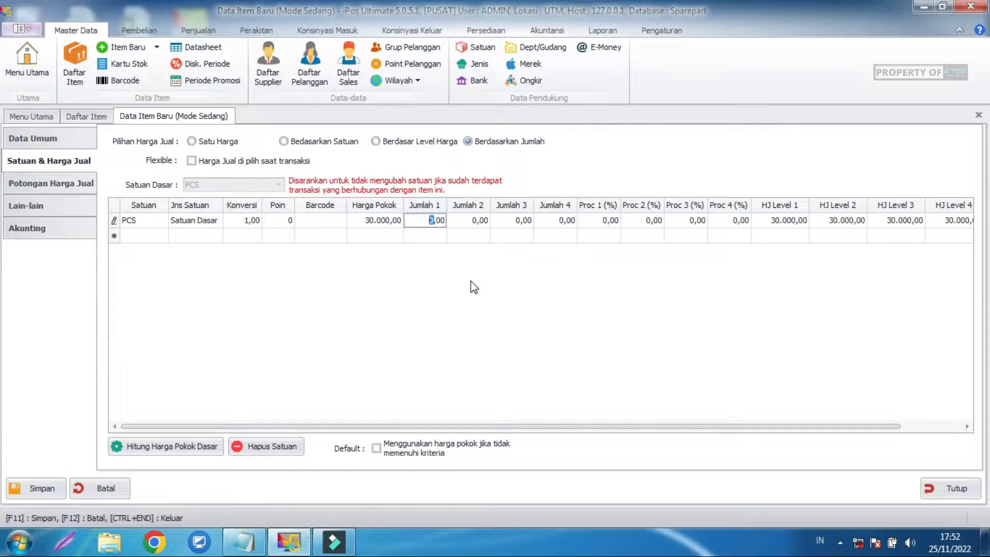
type("2")
left_click(491, 275)
left_click(770, 221)
left_click_drag(769, 221, 797, 221)
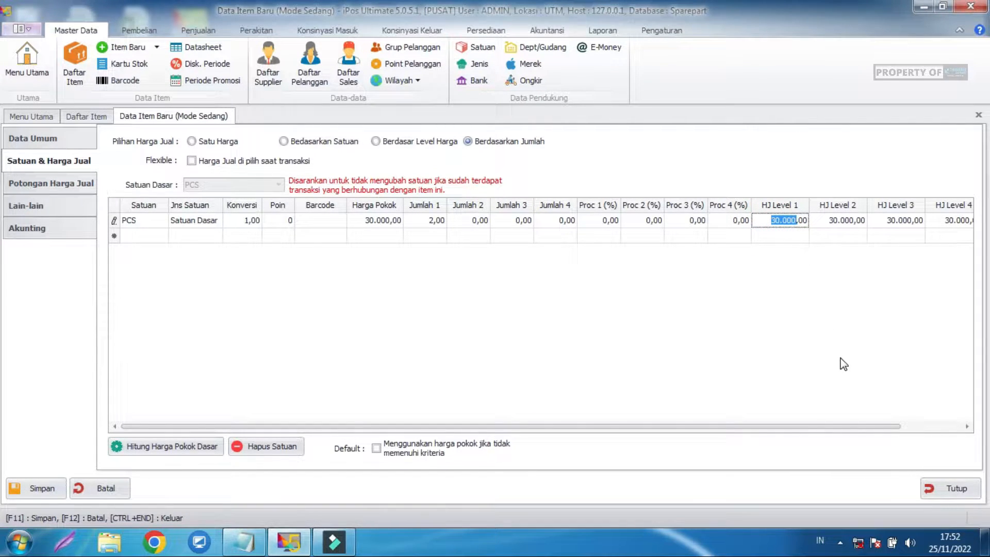
type("45.000")
left_click(671, 330)
left_click_drag(603, 221, 620, 221)
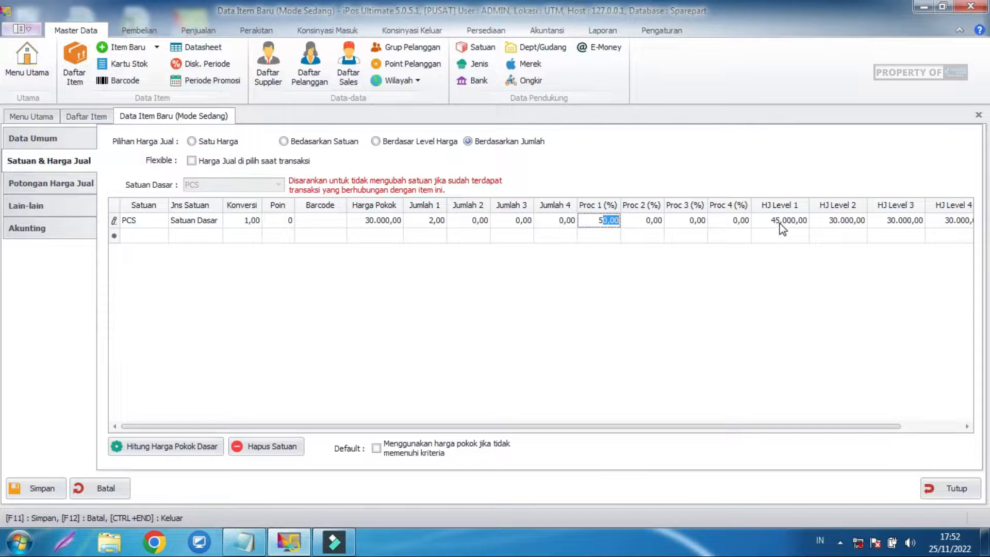
left_click(782, 226)
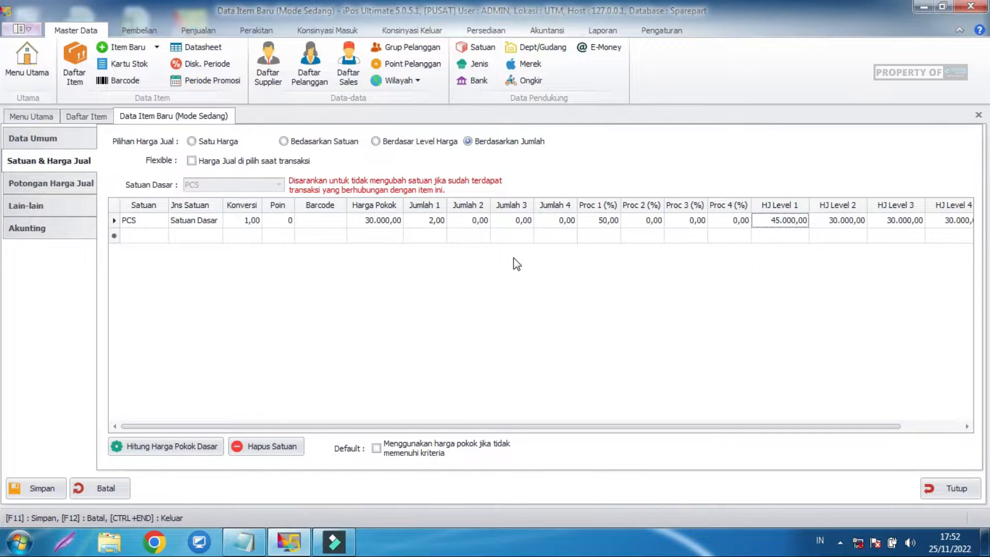
Define the second quantity tier with Jumlah 2 at 10 and a level 2 selling price of 40.000.
left_click(453, 220)
left_click(478, 221)
left_click_drag(478, 220, 470, 221)
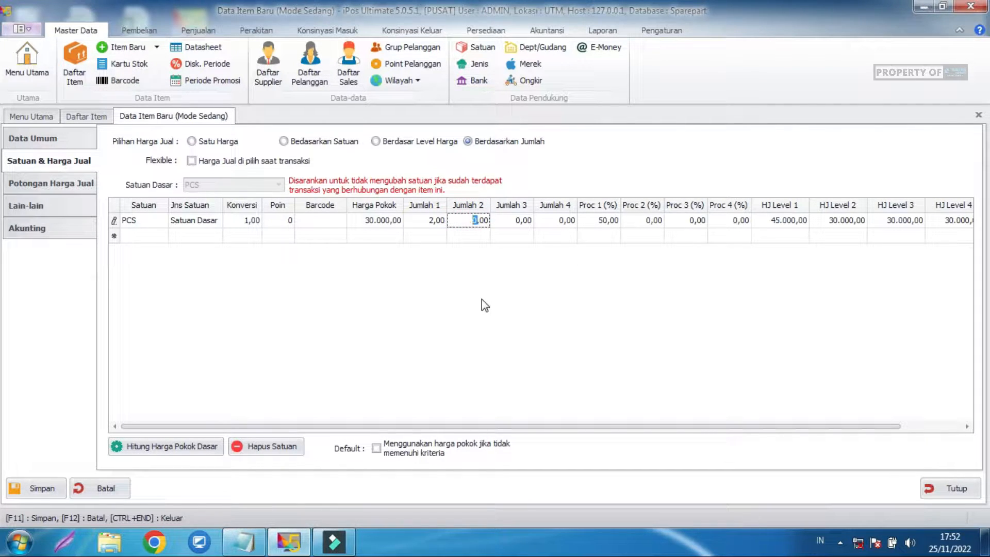
type("10")
left_click(496, 299)
left_click(830, 220)
left_click_drag(836, 221, 830, 221)
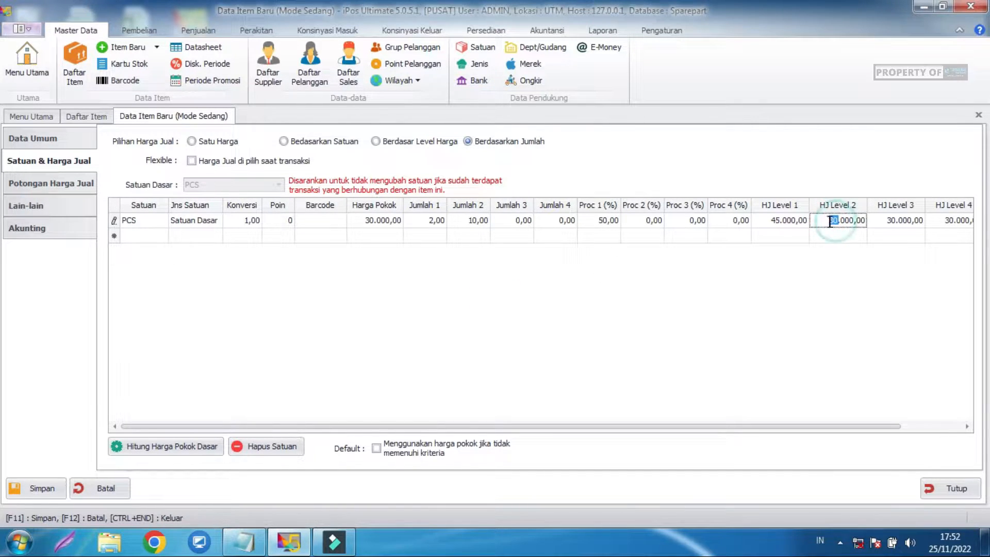
type("4")
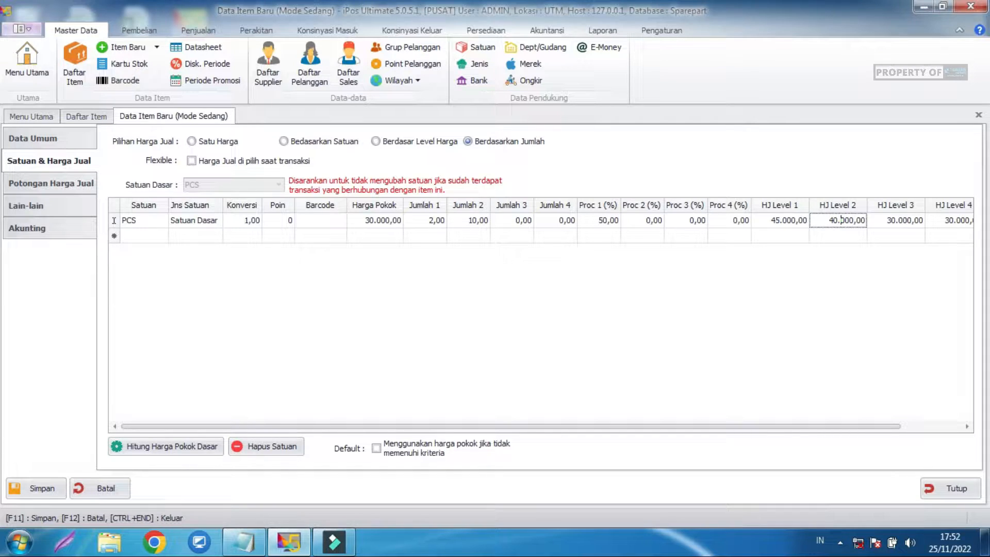
left_click(765, 325)
Set the third tier's quantity limit, Jumlah 3, to 999999.
left_click(508, 220)
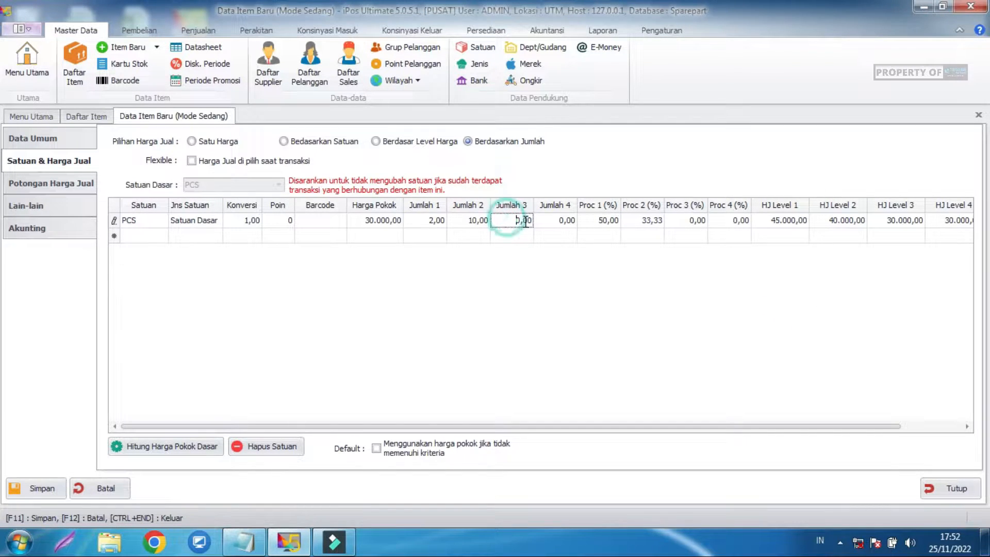
left_click_drag(524, 222, 517, 222)
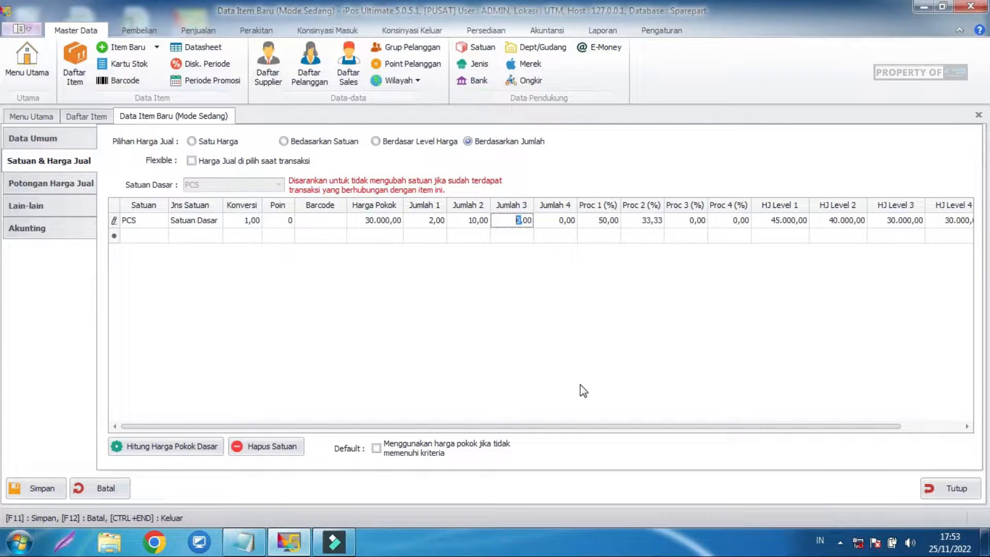
type("999.999")
key("BackSpace")
key("BackSpace")
key("BackSpace")
key("BackSpace")
key("BackSpace")
key("BackSpace")
type("20")
left_click(502, 225)
double_click(512, 220)
type("999999")
left_click(523, 259)
Set the level 3 selling price of the PCS unit to 35.000.
left_click(888, 222)
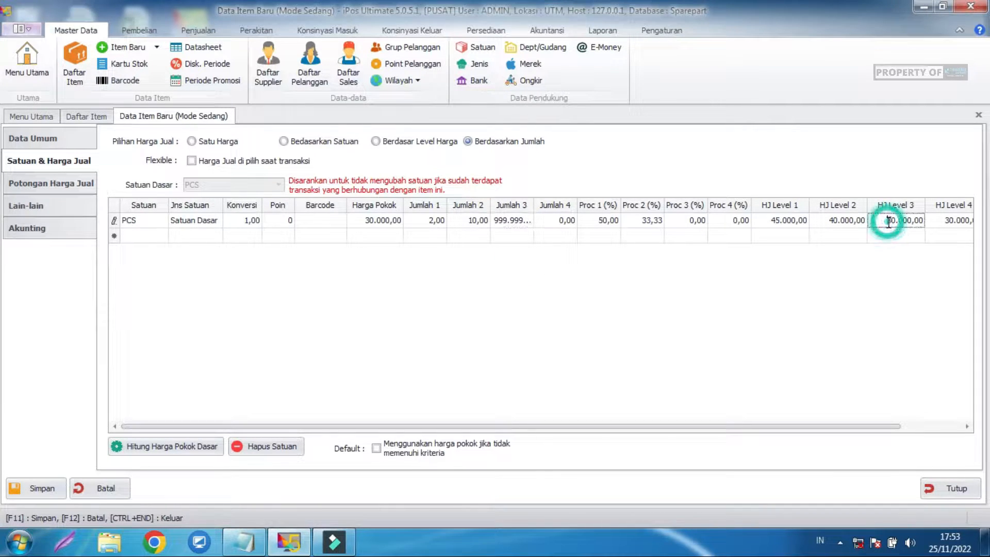
key("BackSpace")
type("5")
left_click(848, 309)
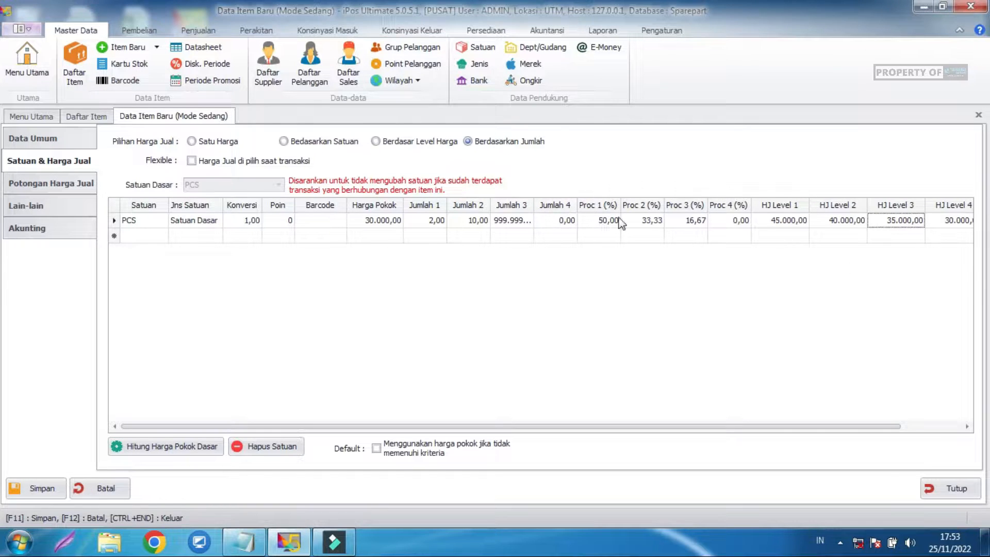
left_click(660, 286)
left_click(258, 318)
Check the item's customer-group discount settings and its miscellaneous settings, including minimum stock.
left_click(64, 186)
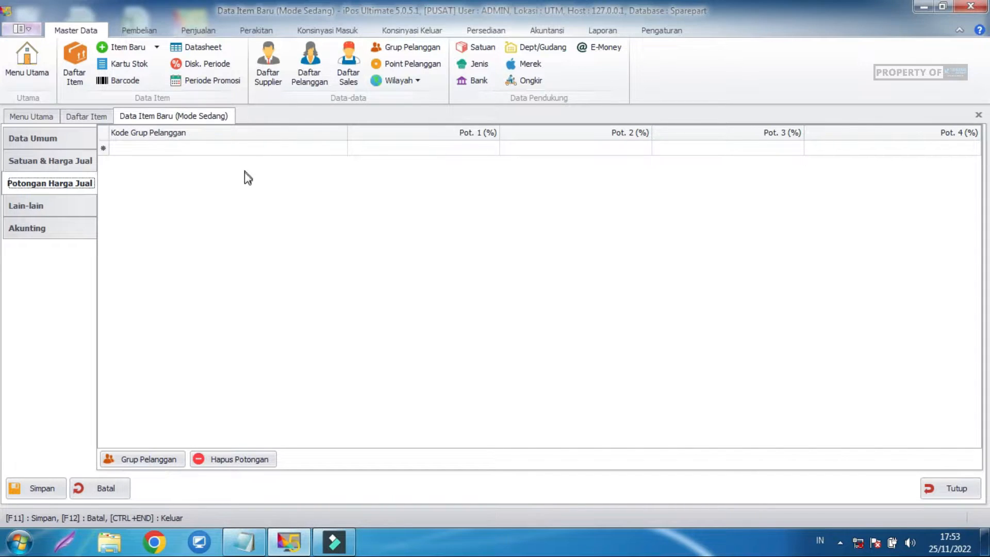
left_click(668, 116)
left_click(74, 203)
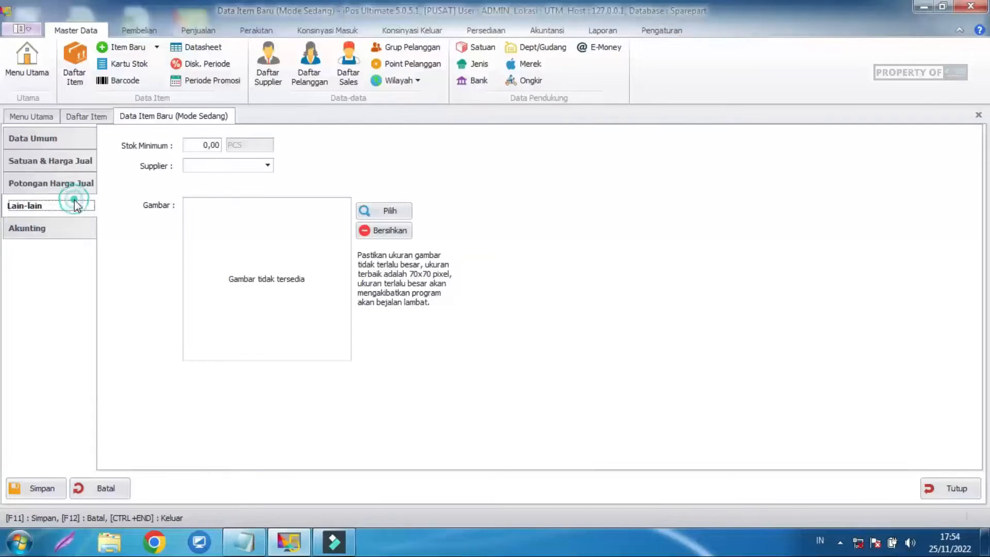
left_click(207, 146)
type("10")
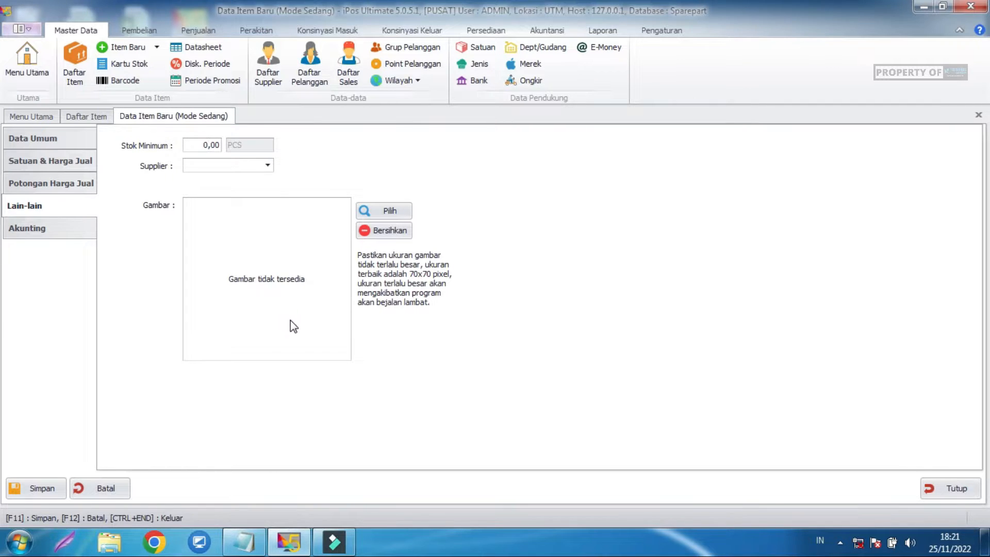
Save the Disc Brake item, finish the item entry and review both items in the item list.
left_click(55, 489)
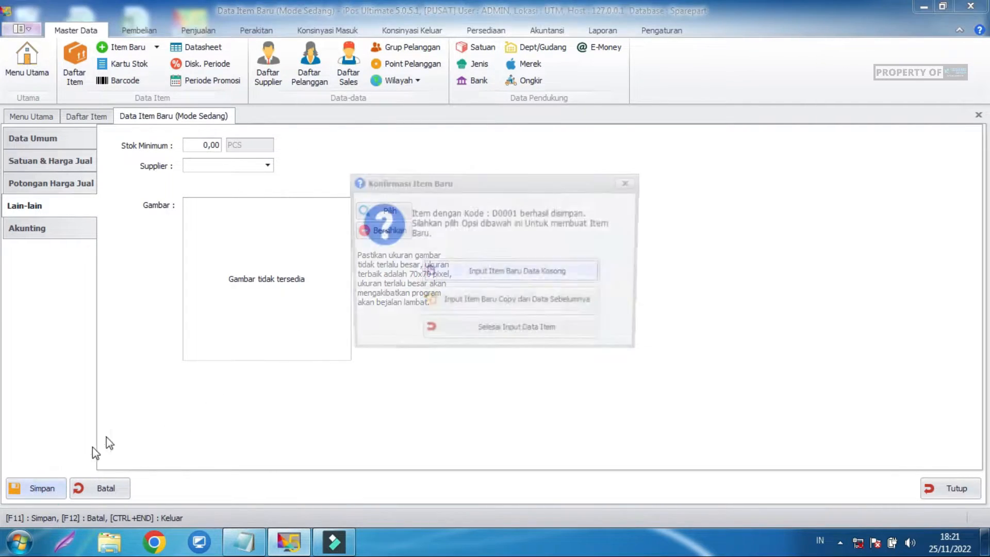
left_click(539, 337)
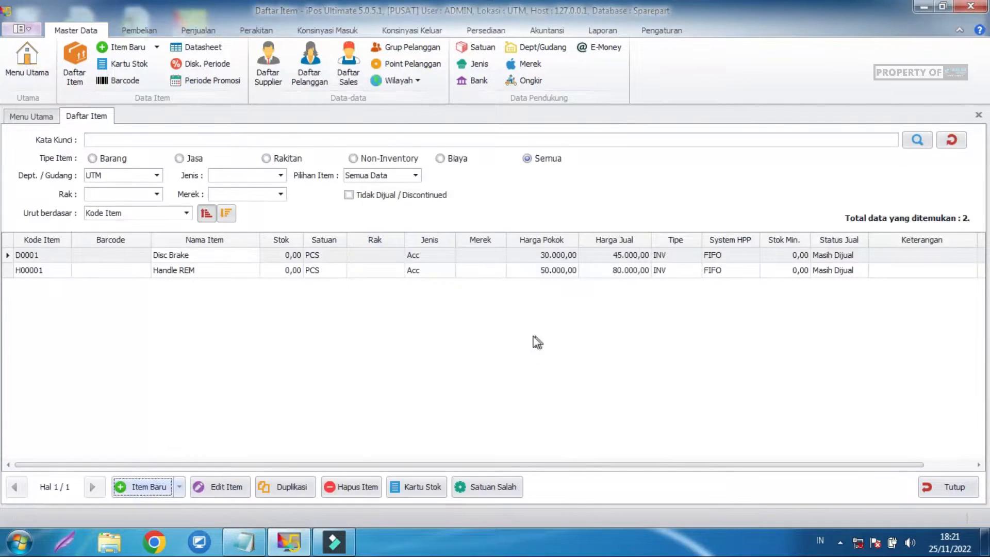
left_click(140, 273)
left_click(135, 254)
left_click(133, 270)
left_click(133, 254)
left_click(133, 269)
left_click(137, 255)
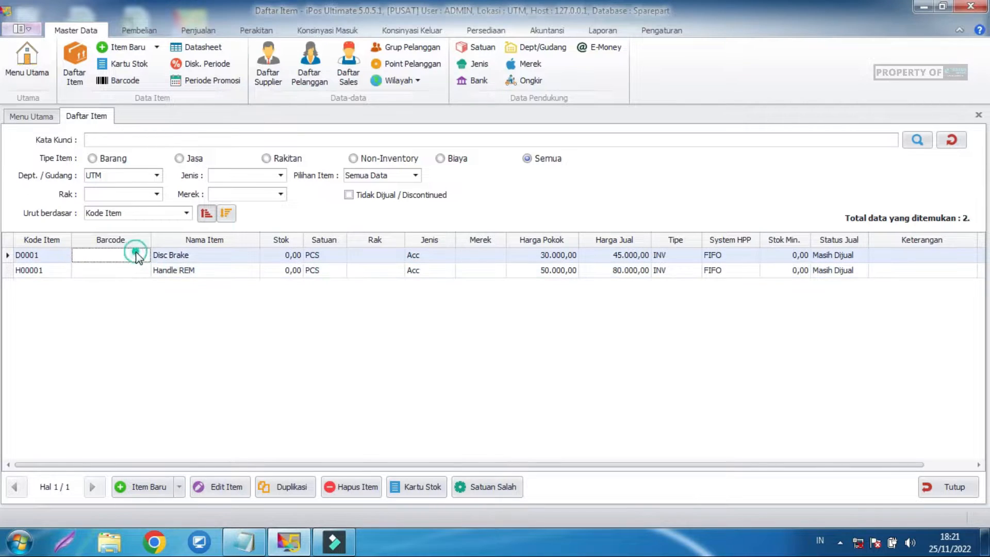
Open the Disc Brake item for editing and go to the barcode of its PCS unit.
left_click(178, 256)
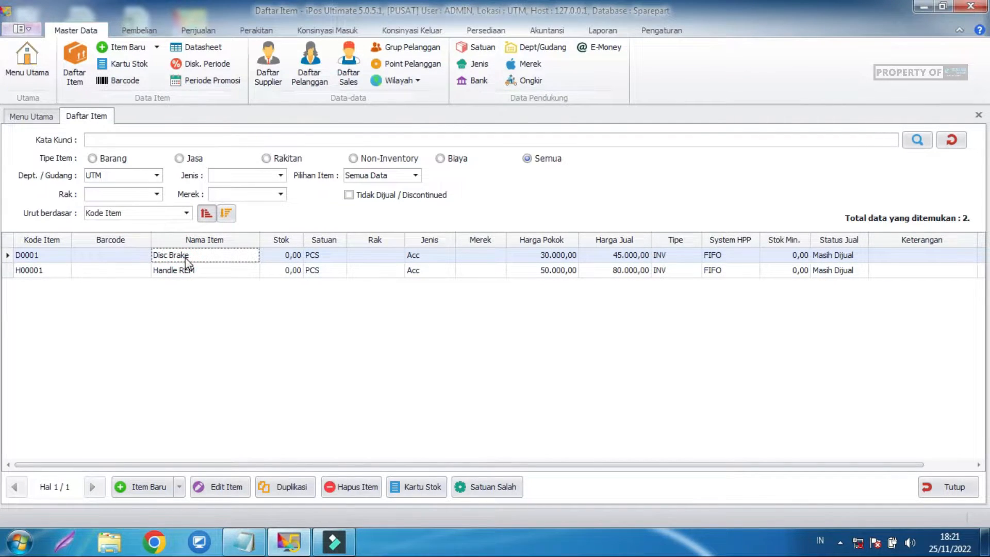
left_click(218, 486)
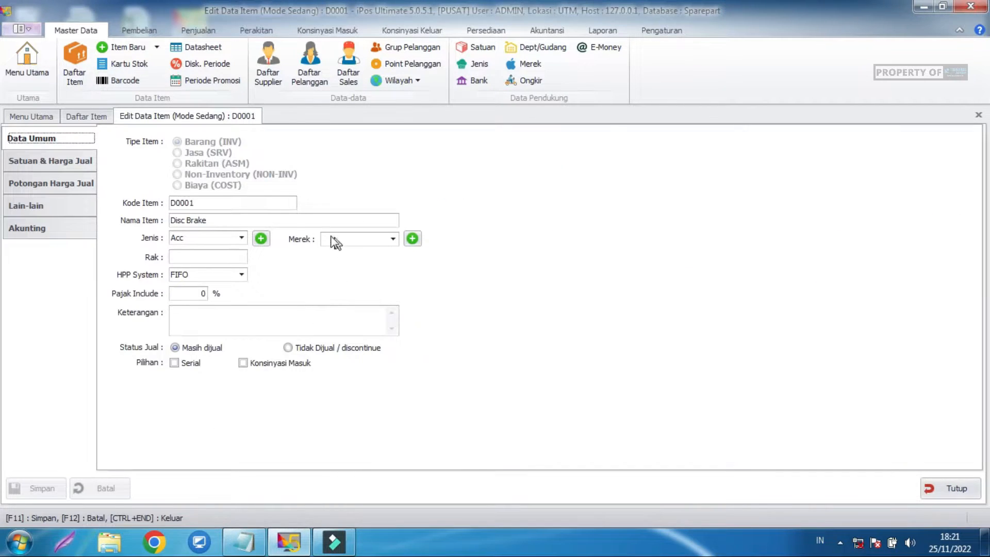
left_click(44, 167)
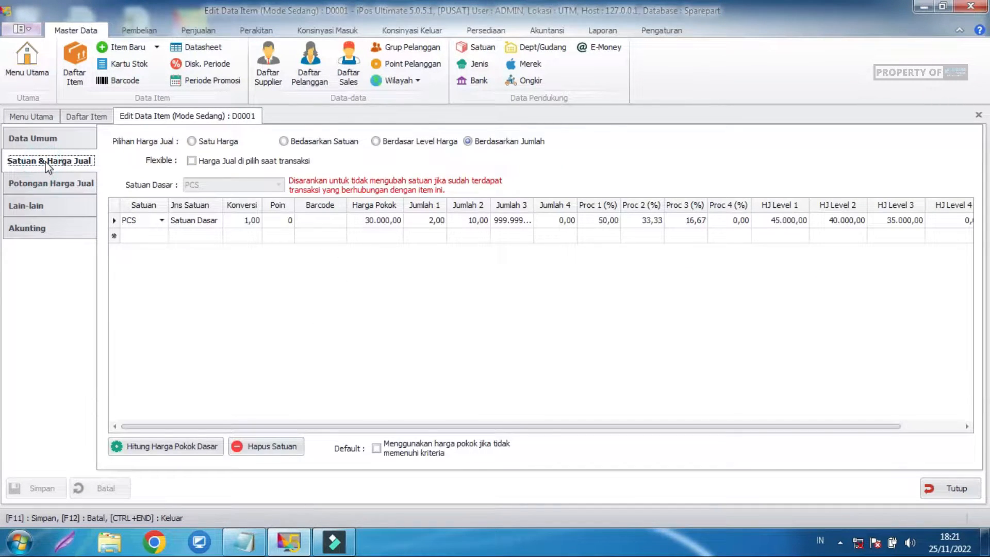
left_click(332, 221)
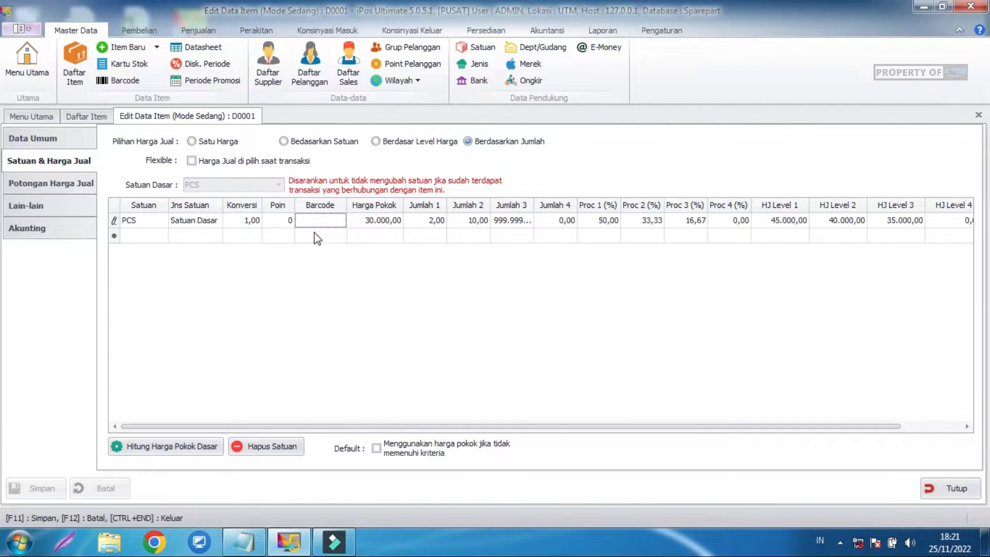
Copy the first code, 1112221, from the Notepad list and paste it as the PCS unit's barcode.
left_click(250, 539)
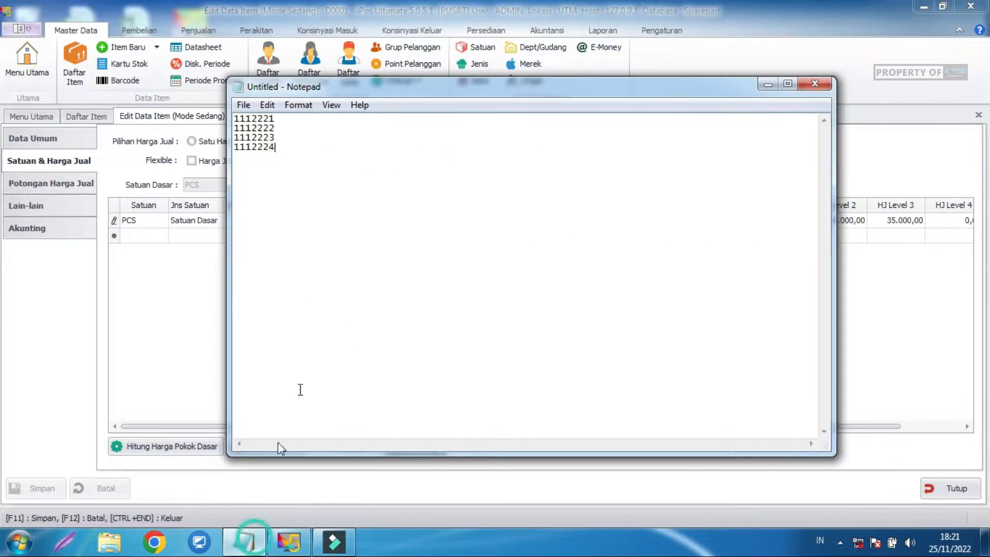
double_click(252, 119)
key("ctrl+c")
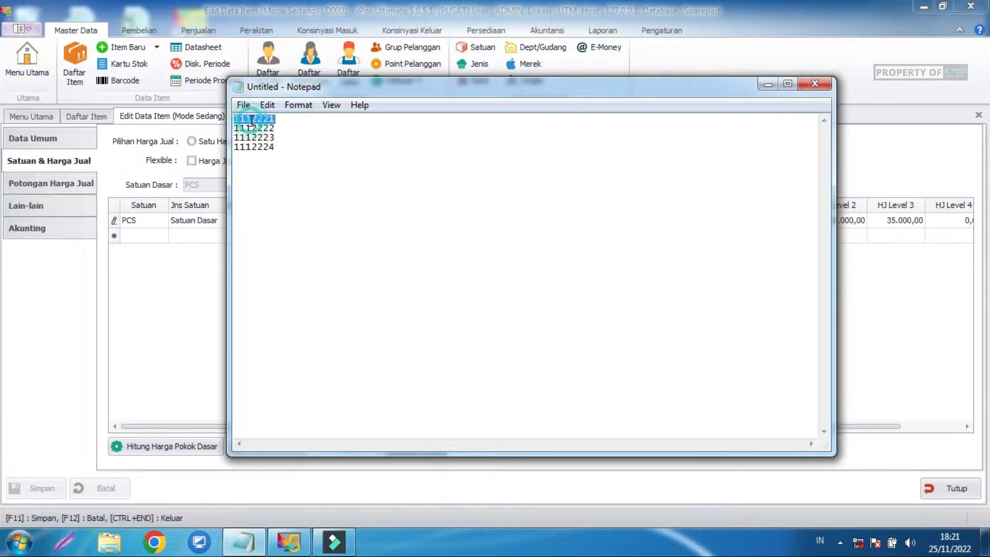
left_click(197, 318)
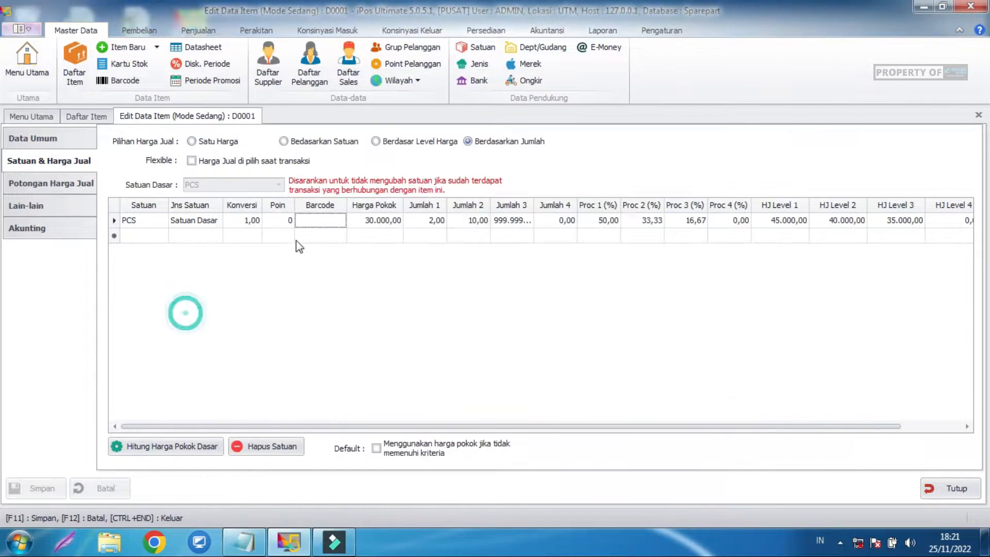
left_click(325, 223)
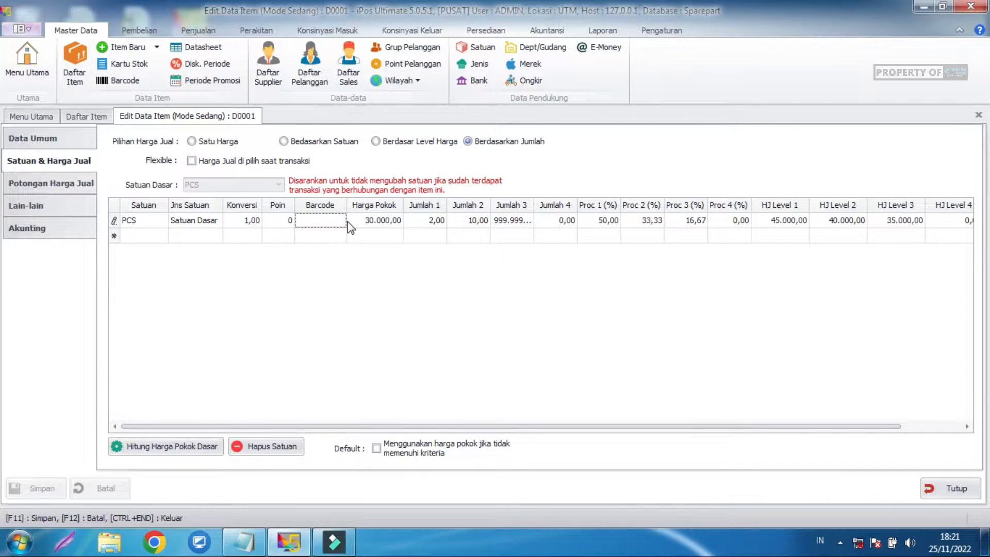
key("ctrl+v")
left_click(199, 373)
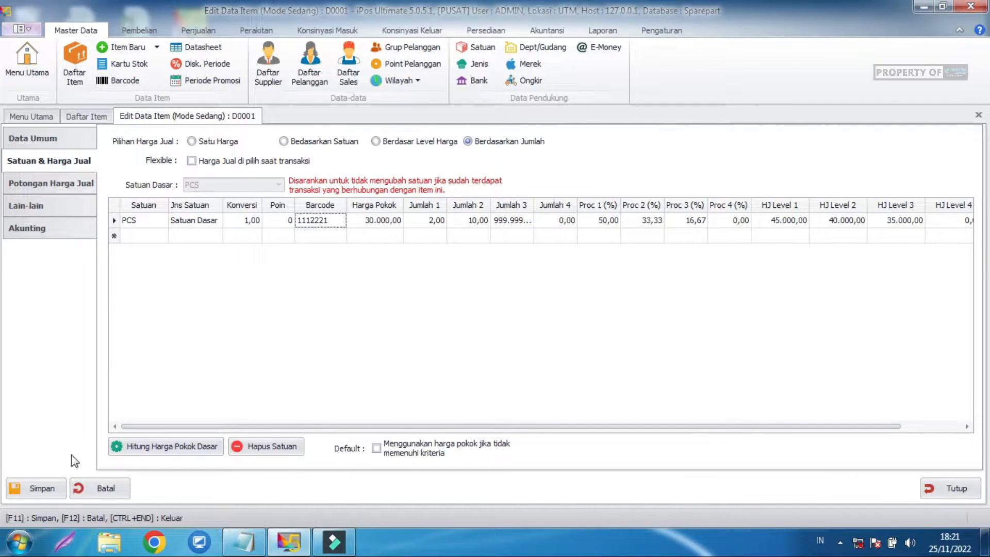
Save the Disc Brake item with its new barcode and close its edit form.
left_click(32, 485)
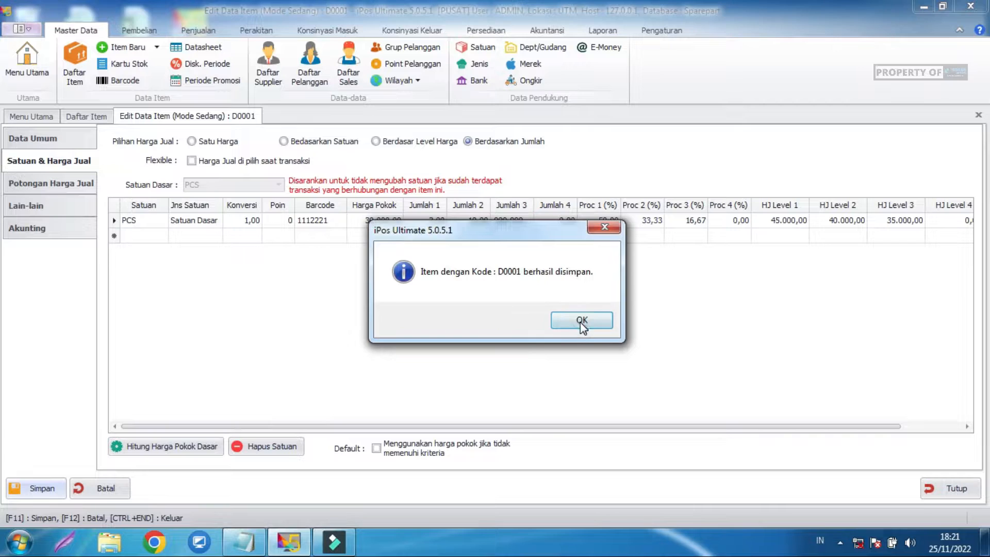
left_click(579, 319)
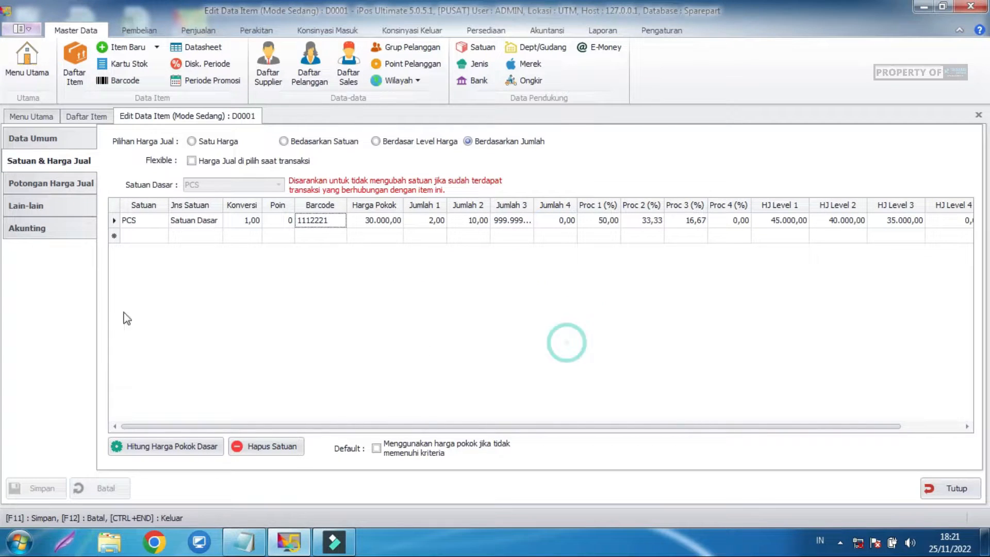
left_click(951, 490)
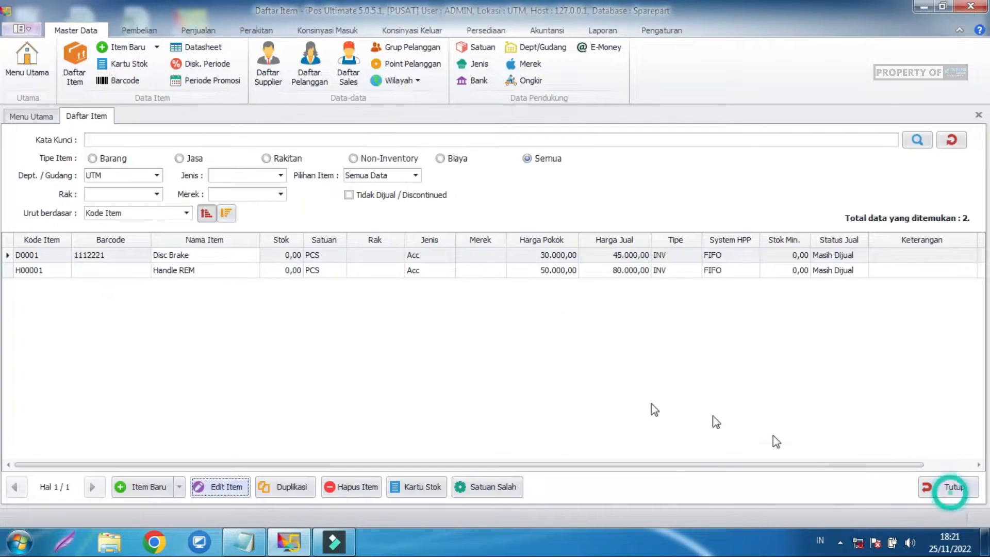
Open the Handle REM item for editing and go to the barcode of its PCS unit.
left_click(132, 271)
left_click(227, 493)
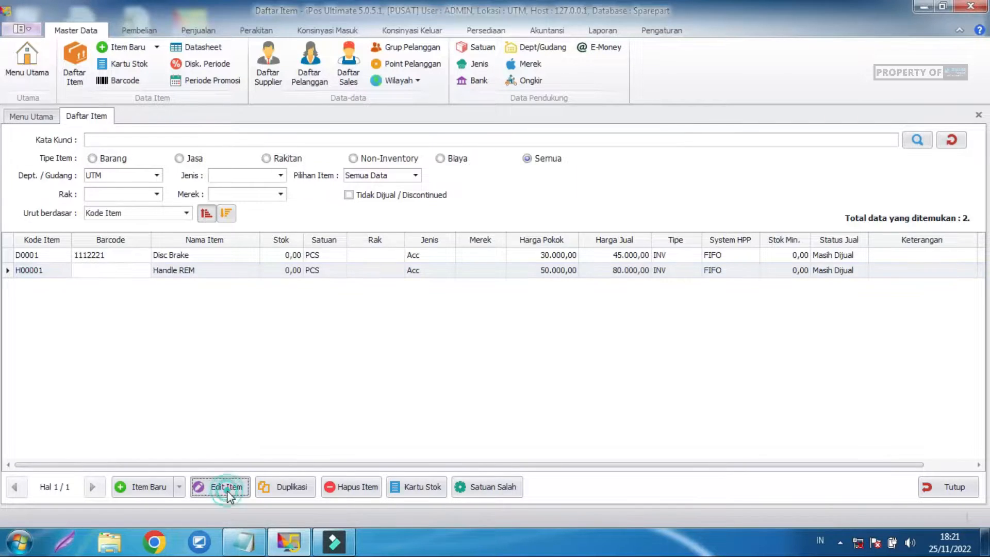
left_click(63, 160)
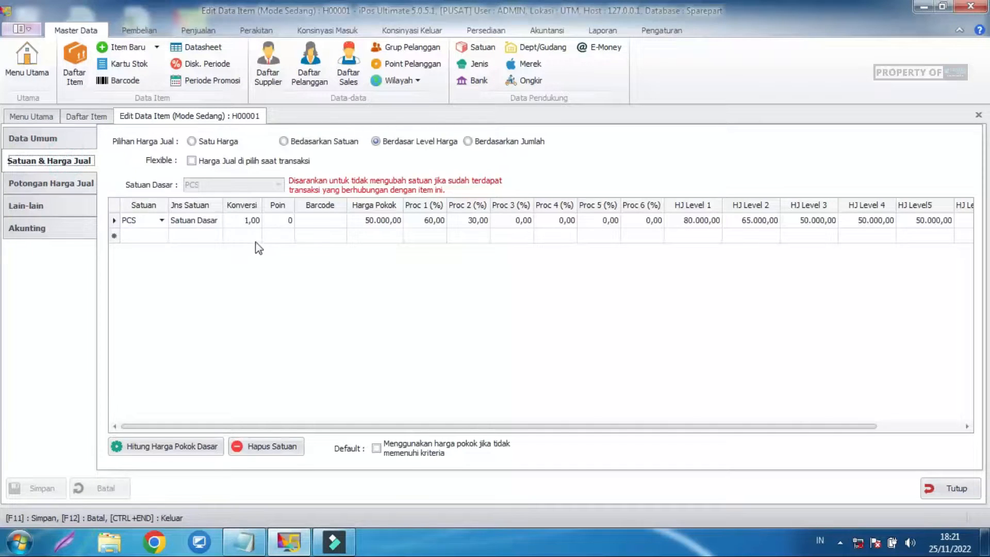
left_click(334, 222)
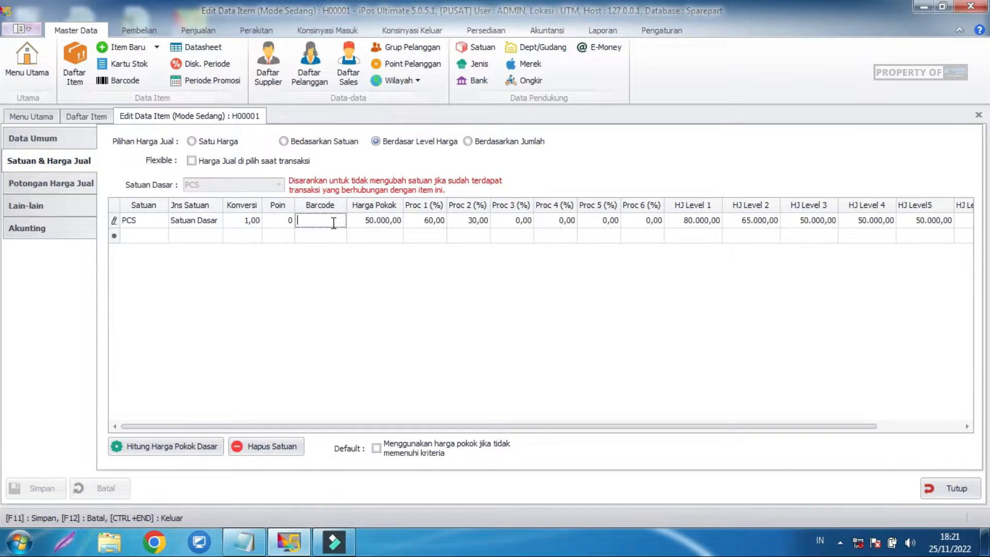
Copy the second code, 1112222, from the Notepad list and paste it as the barcode of Handle REM's PCS unit.
type("1112221")
key("Escape")
left_click(251, 551)
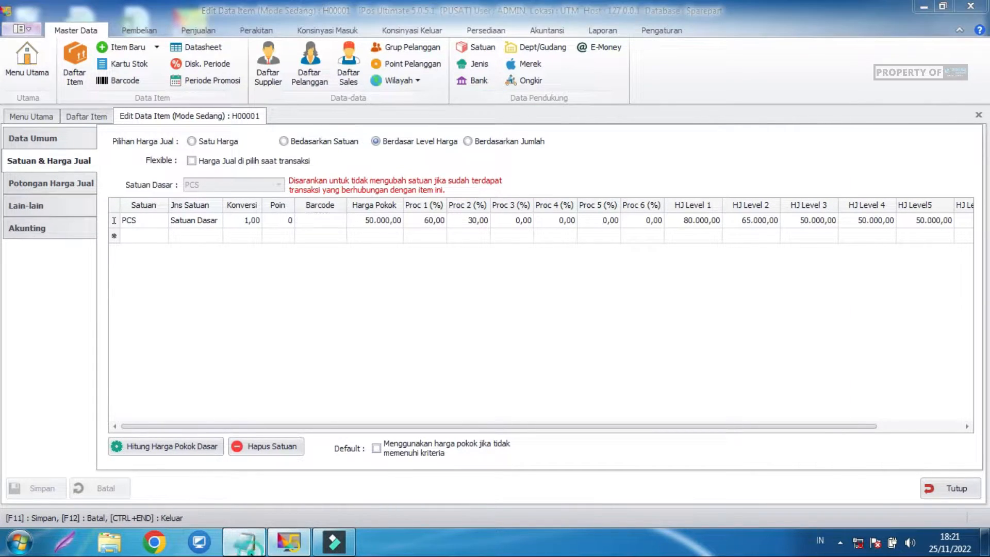
key("Down")
key("shift+Home")
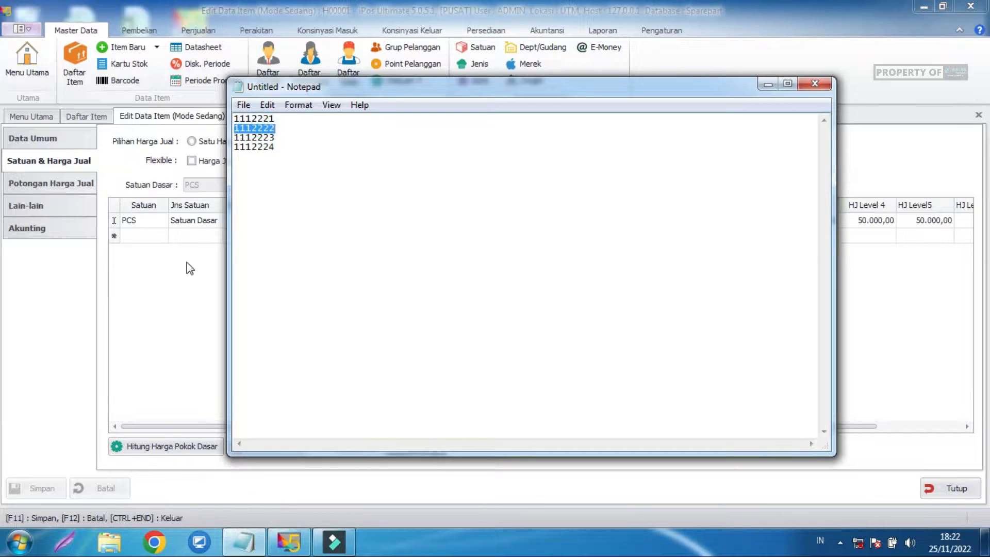
left_click(190, 258)
left_click(316, 220)
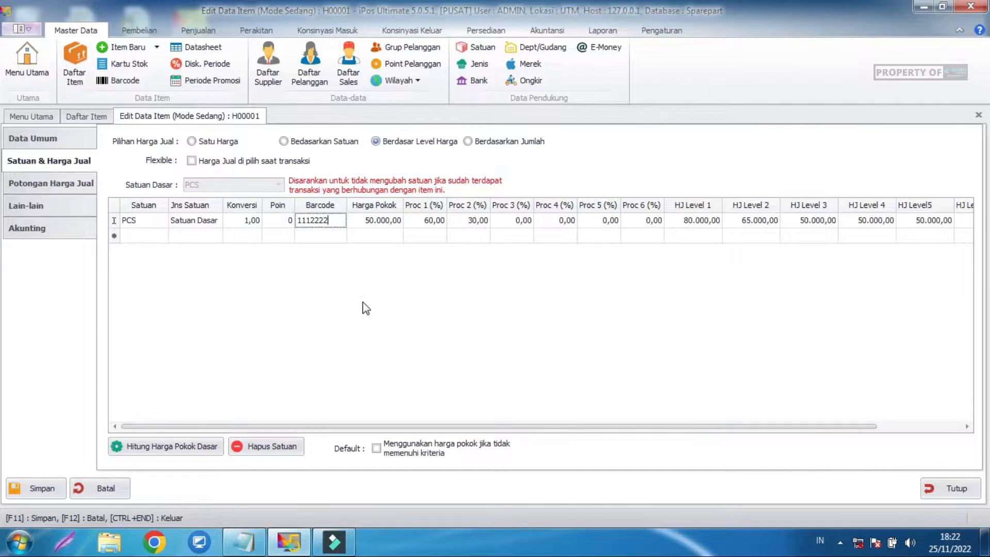
Save the Handle REM item and return to the item list.
left_click(41, 488)
left_click(561, 327)
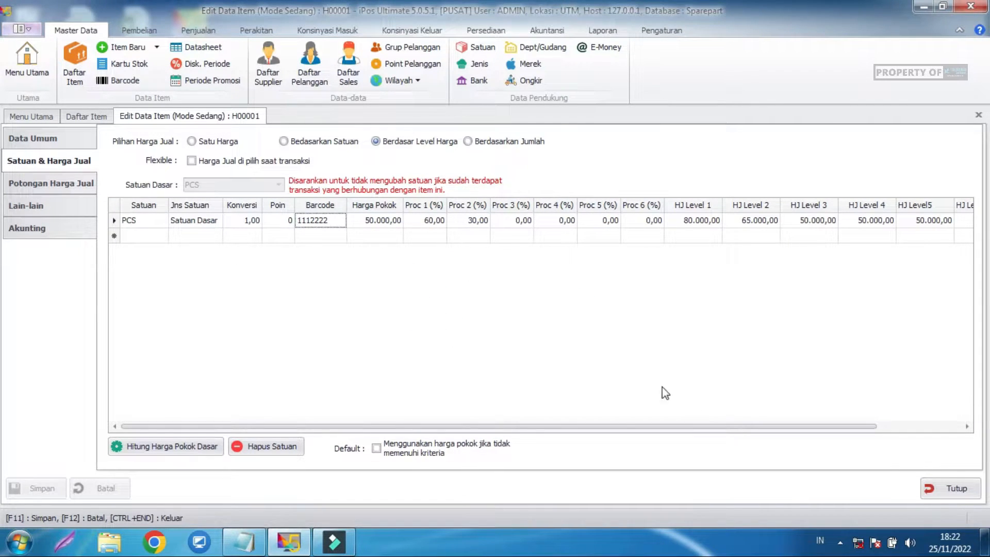
left_click(958, 489)
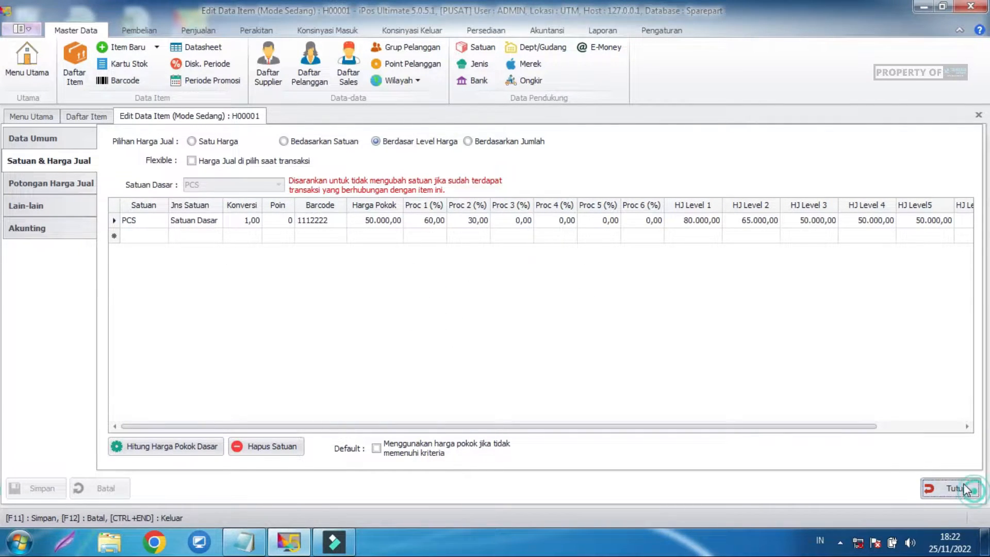
Compare the barcodes of Disc Brake and Handle REM in the item list.
left_click(116, 259)
left_click(117, 269)
left_click(116, 258)
left_click(118, 269)
left_click(118, 257)
left_click(118, 270)
left_click(114, 257)
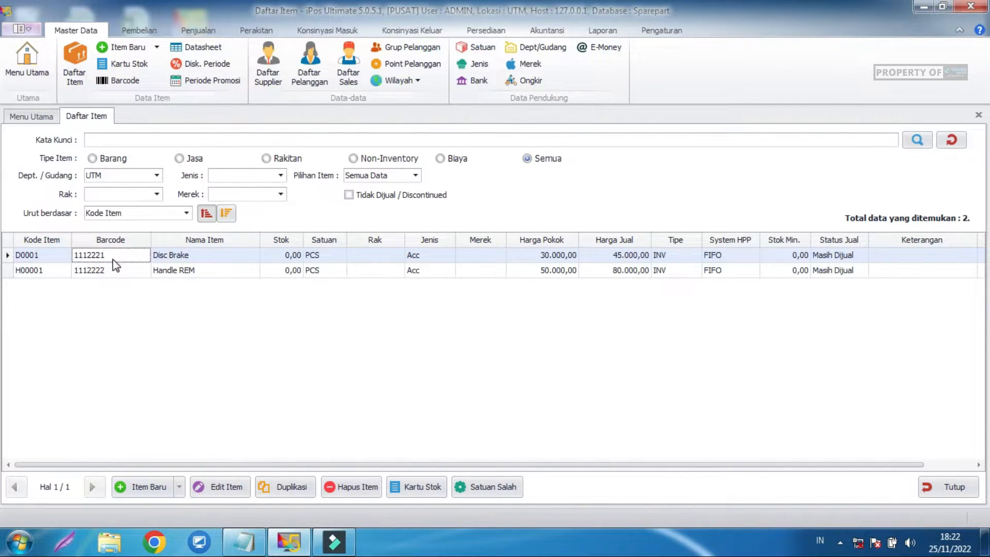
left_click(117, 271)
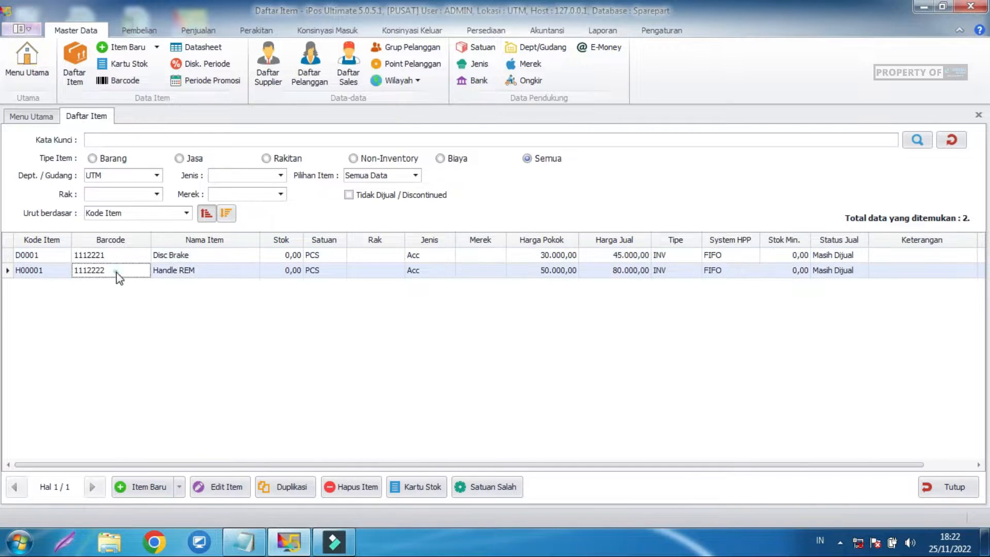
left_click(164, 256)
left_click(122, 270)
left_click(122, 257)
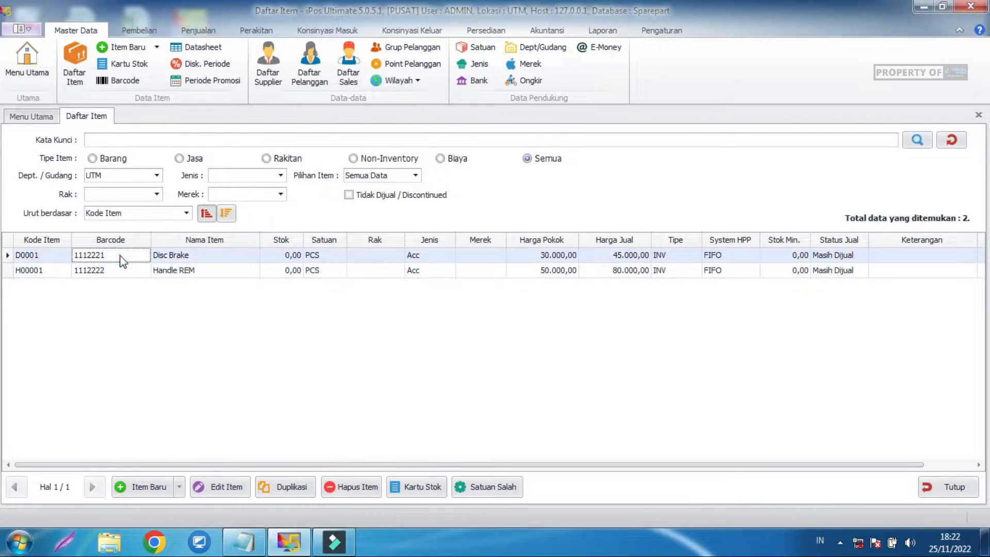
Check the stock of Handle REM and Disc Brake in the item list.
left_click(232, 336)
left_click(336, 293)
left_click(271, 269)
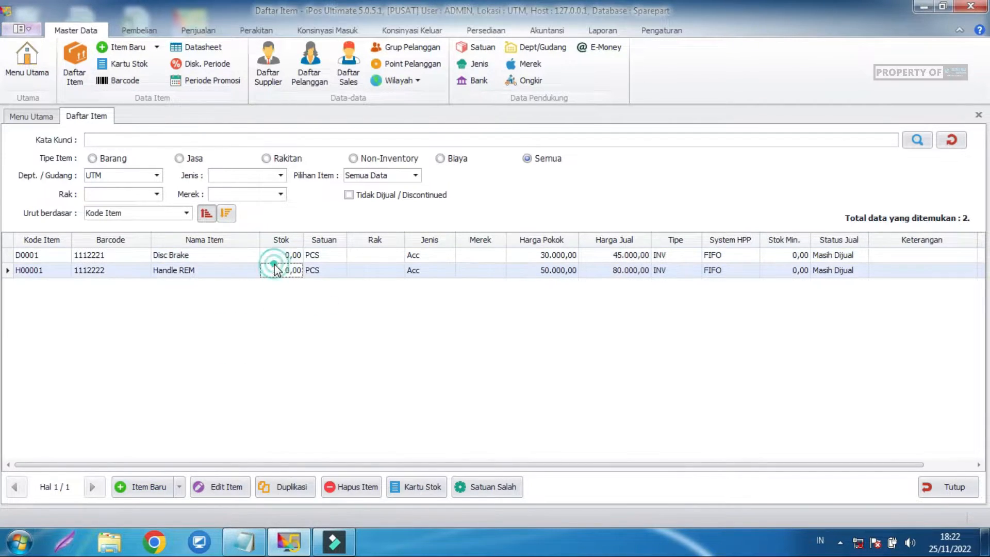
left_click(268, 255)
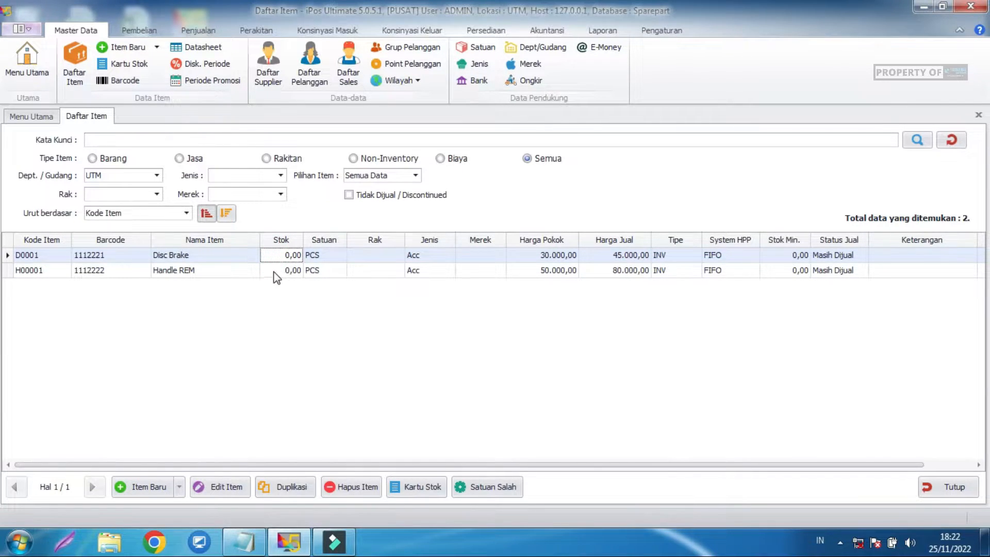
Open the opening stock balance (Saldo Awal Item) and add Handle REM by its barcode 1112222.
left_click(484, 32)
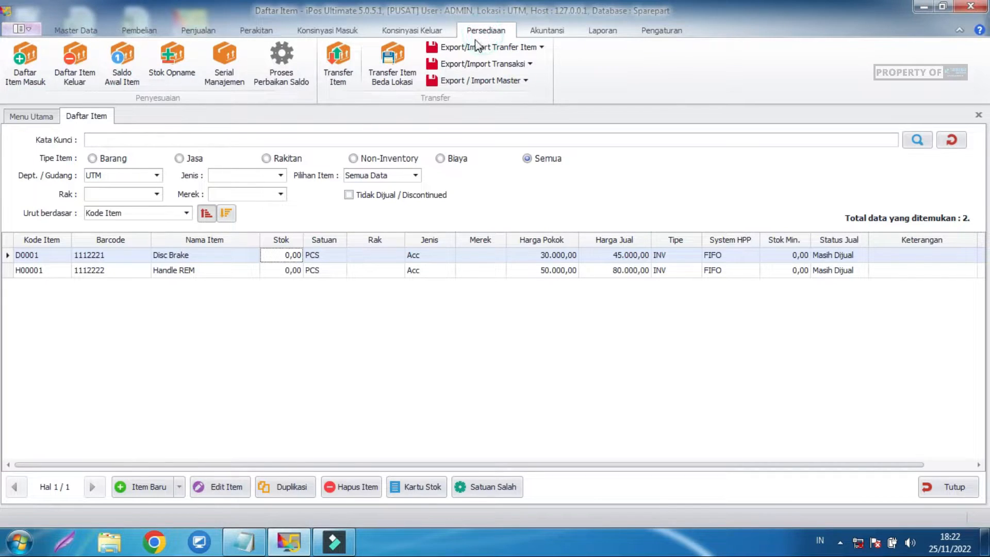
left_click(122, 61)
left_click(116, 188)
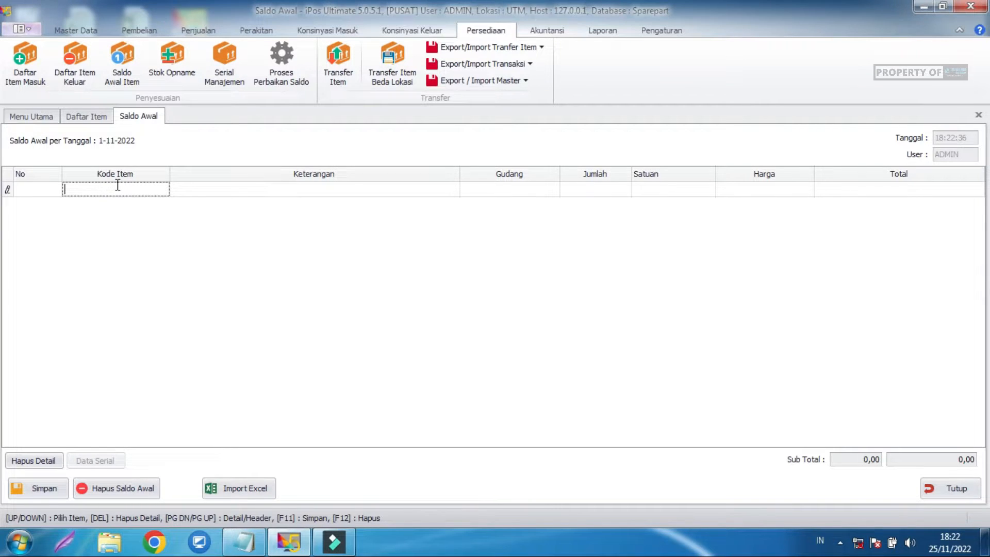
type("1112222")
key("Return")
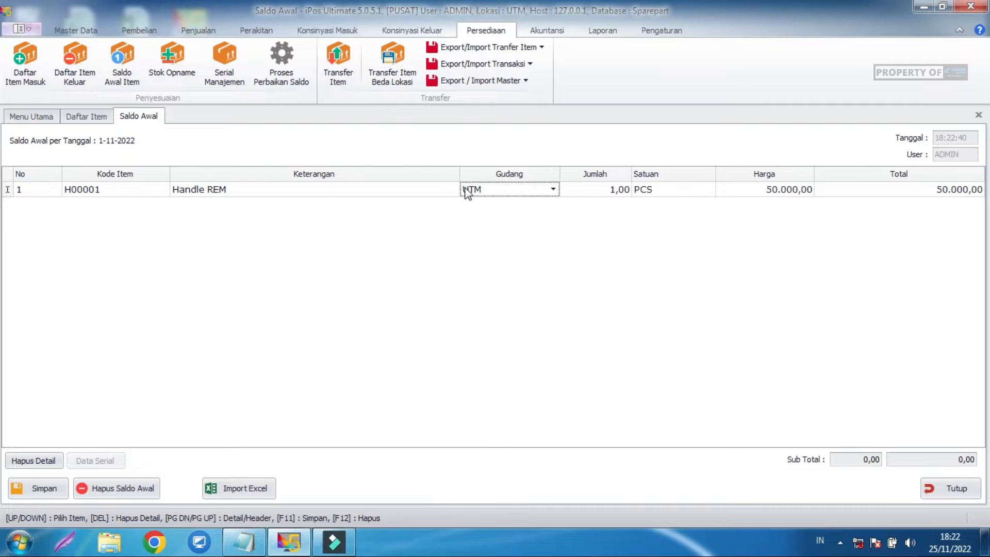
Set Handle REM's opening stock quantity to 10.
left_click(603, 193)
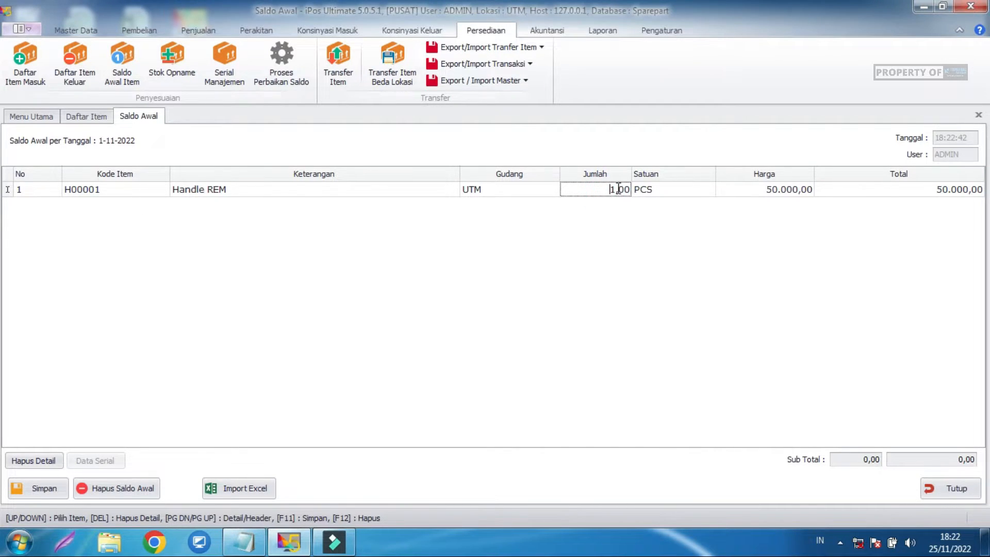
left_click_drag(619, 189, 604, 195)
type("10")
key("Return")
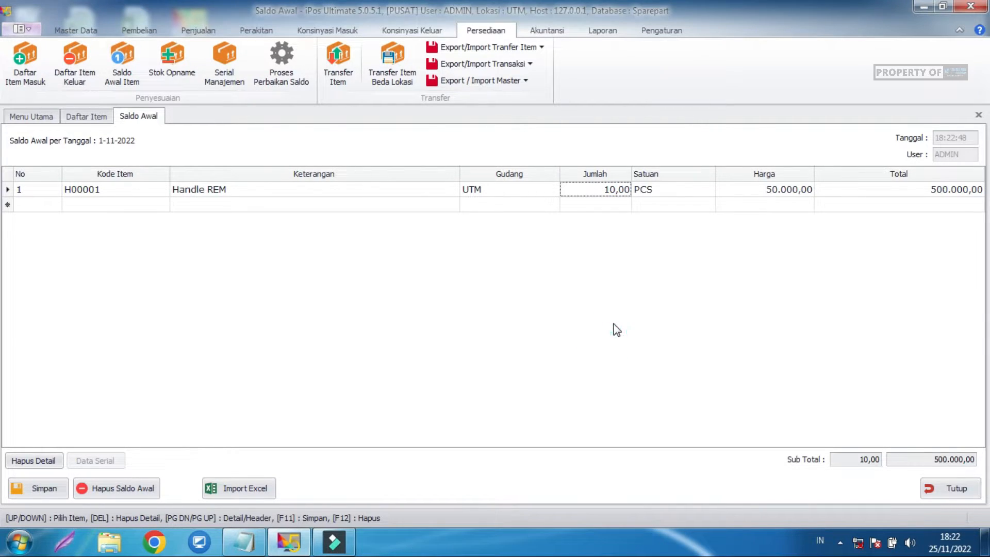
Copy barcode 1112221 from the Notepad list and use it to add Disc Brake as the second opening balance line.
left_click(126, 205)
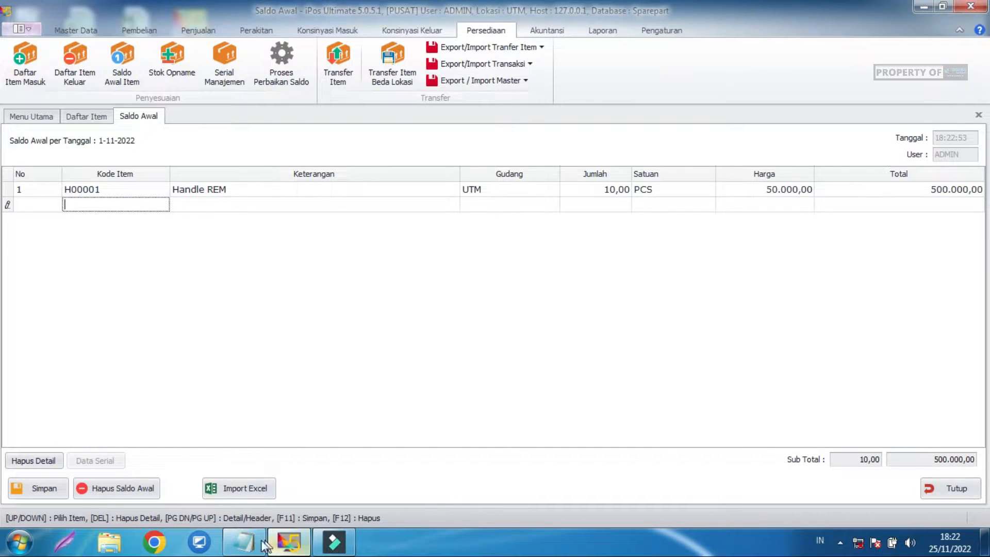
left_click(244, 543)
double_click(252, 119)
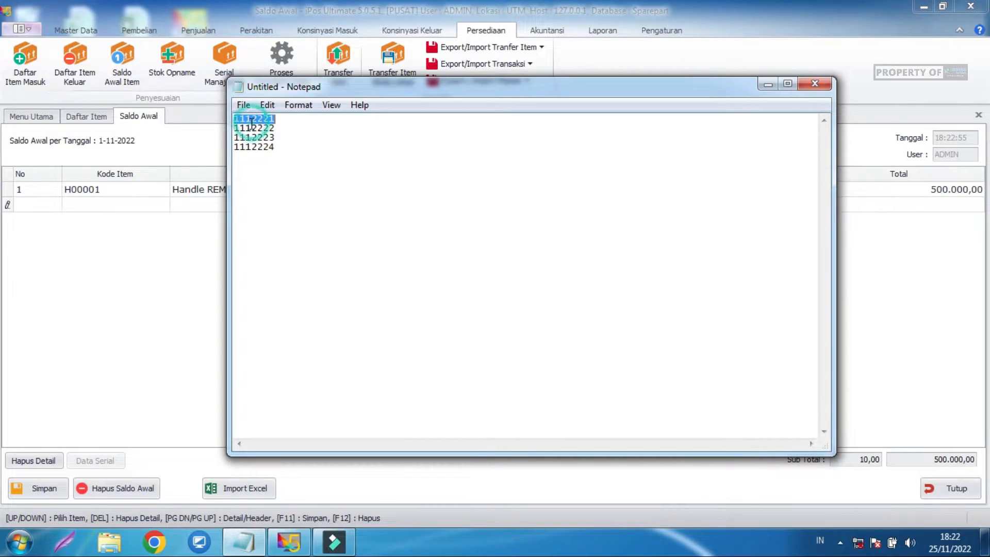
key("ctrl+c")
left_click(126, 204)
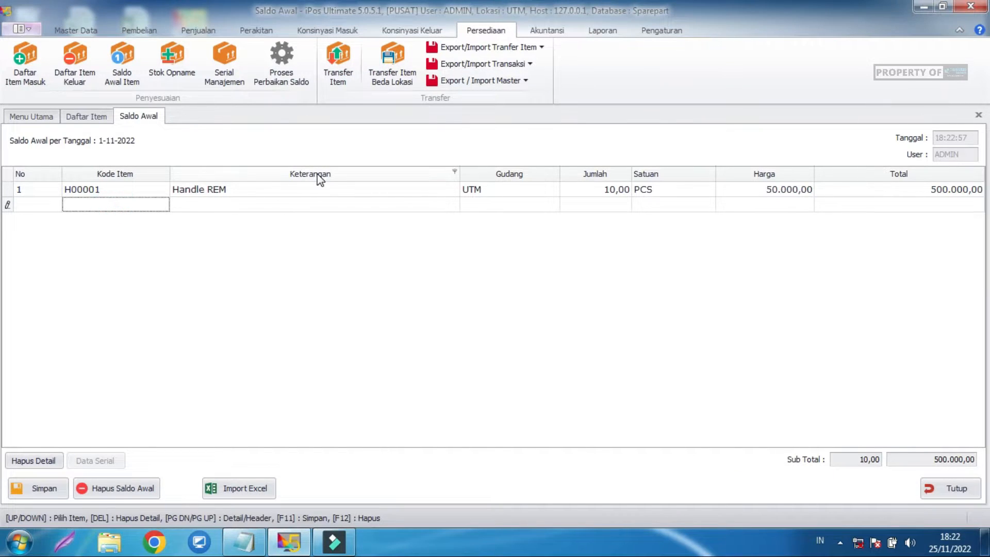
key("ctrl+v")
key("Return")
Set Disc Brake's opening stock quantity to 8.
left_click(613, 205)
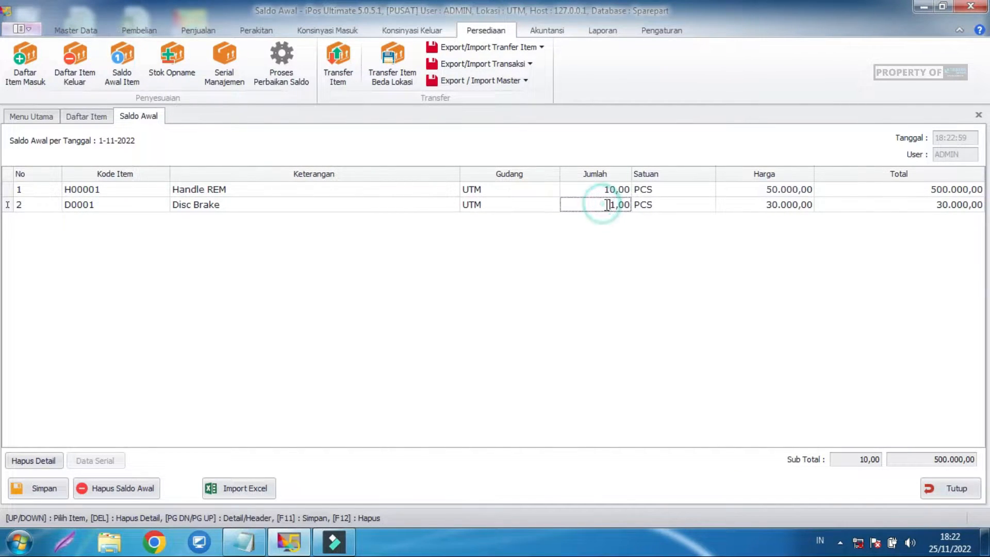
left_click_drag(613, 206, 600, 208)
type("8")
key("Return")
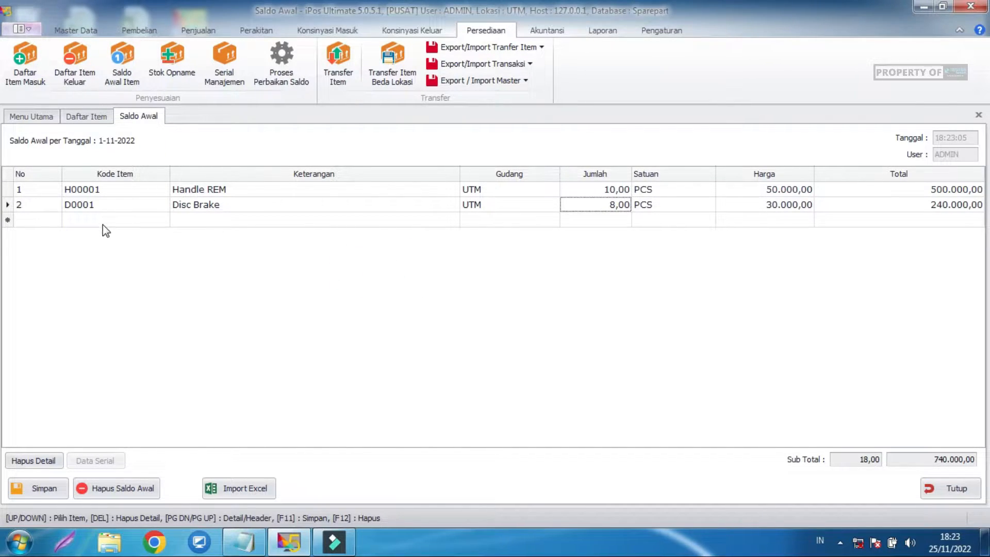
Save the opening stock balance and close it.
left_click(190, 279)
left_click(32, 489)
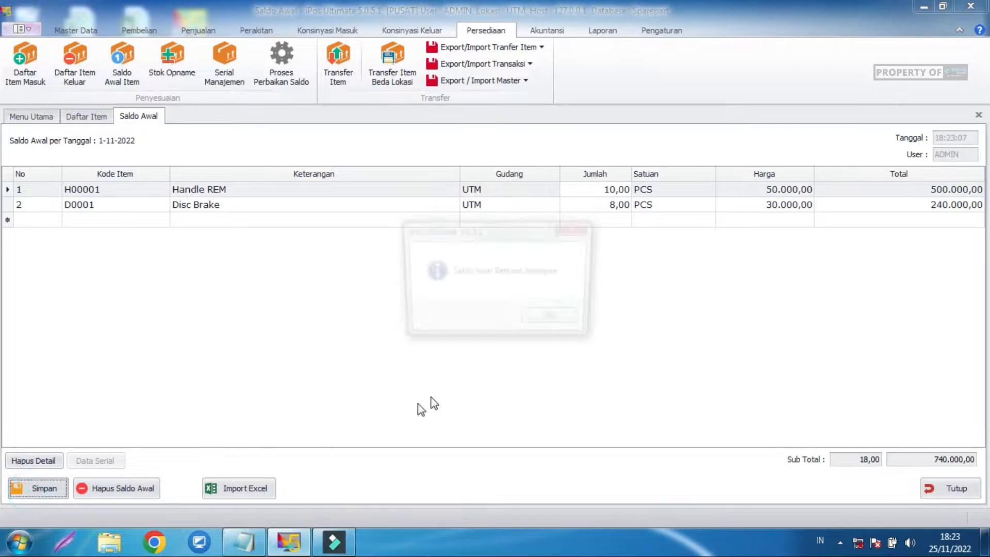
left_click(570, 323)
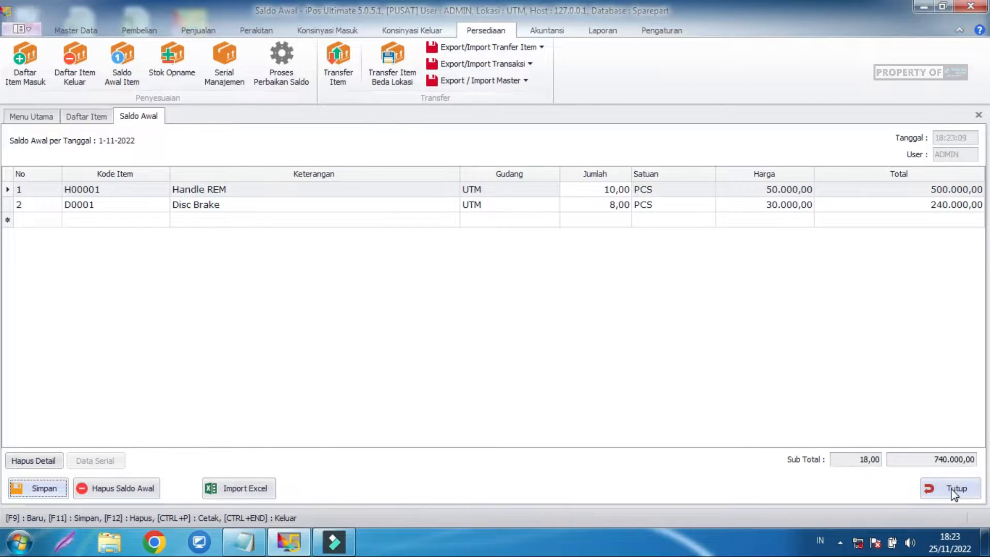
left_click(954, 488)
Refresh the item list and check the stock of Disc Brake and Handle REM.
left_click(271, 272)
left_click(282, 256)
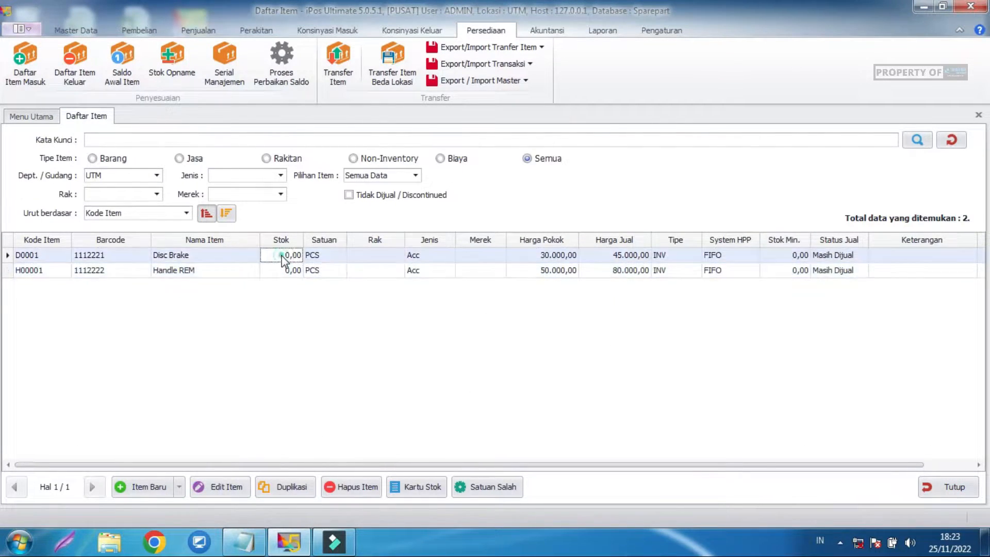
left_click(951, 140)
left_click(305, 353)
left_click(278, 299)
left_click(276, 273)
Open the purchase list and start a new purchase transaction.
left_click(149, 30)
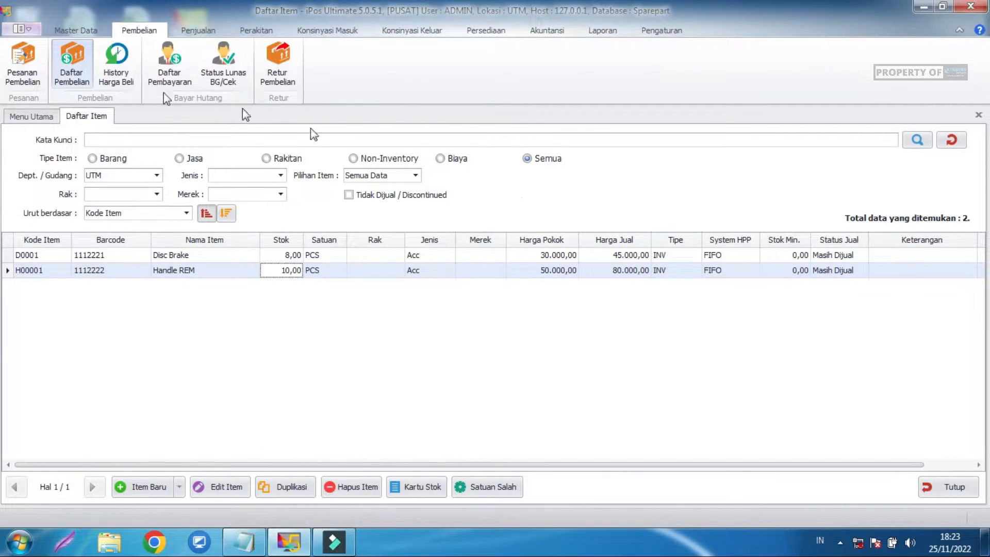
left_click(72, 61)
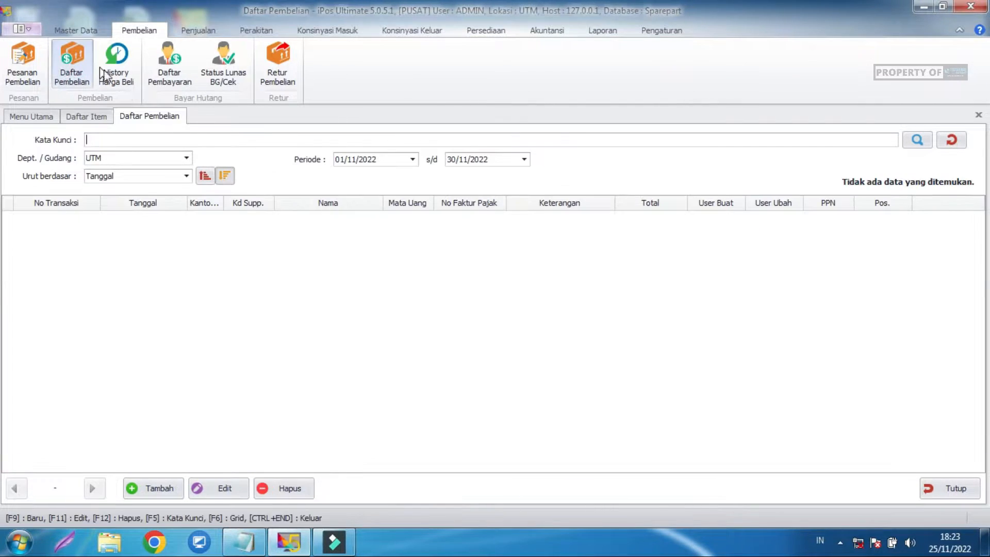
left_click(140, 488)
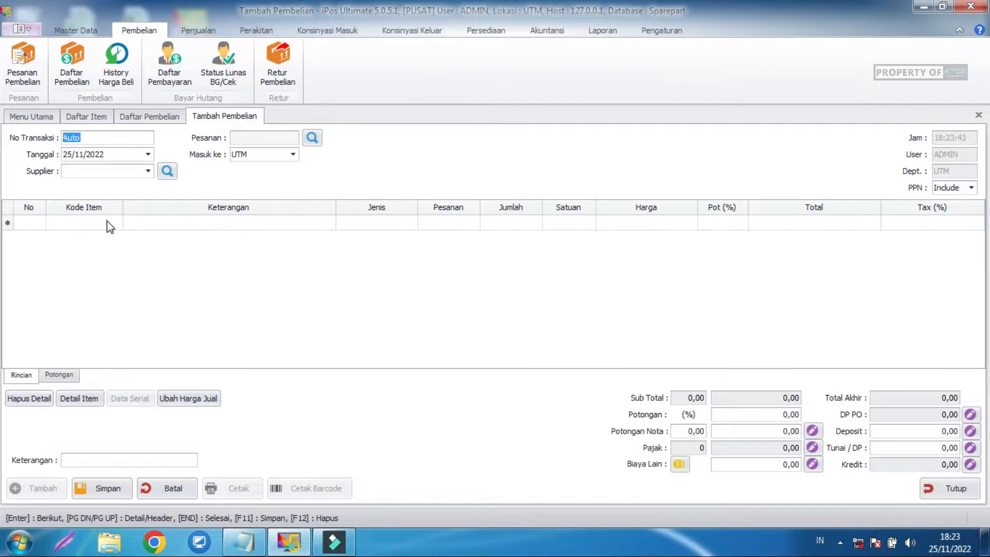
Add Disc Brake (D0001) to the purchase with a quantity of 7.
left_click(107, 223)
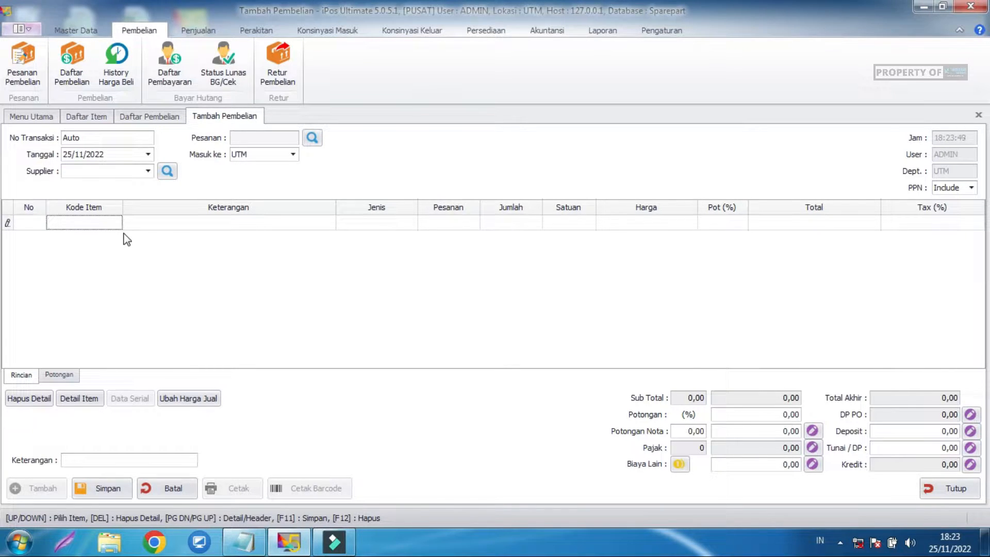
type("D0001")
key("Return")
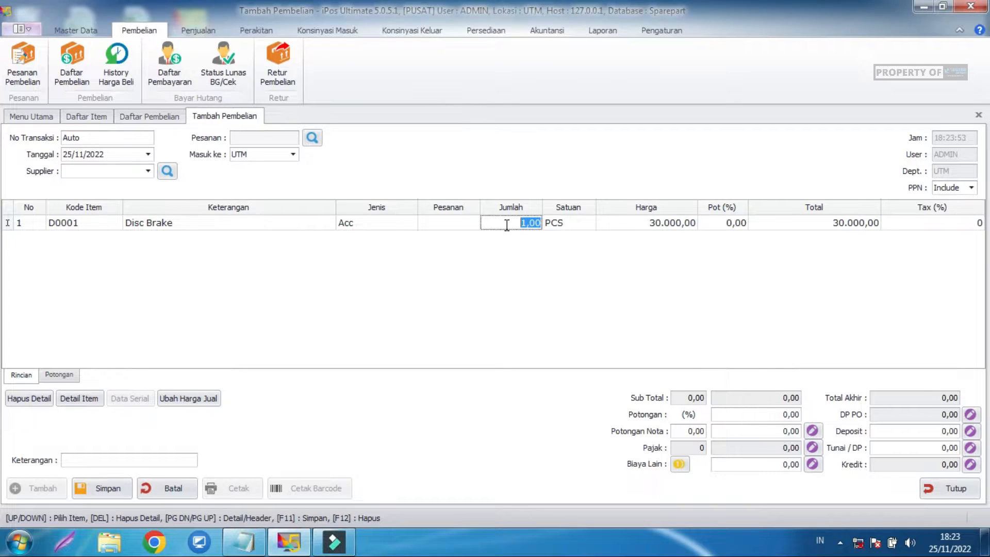
double_click(523, 223)
type("7")
key("Return")
Create a new supplier named SUPPLIER A and select it as the purchase's supplier.
left_click(148, 171)
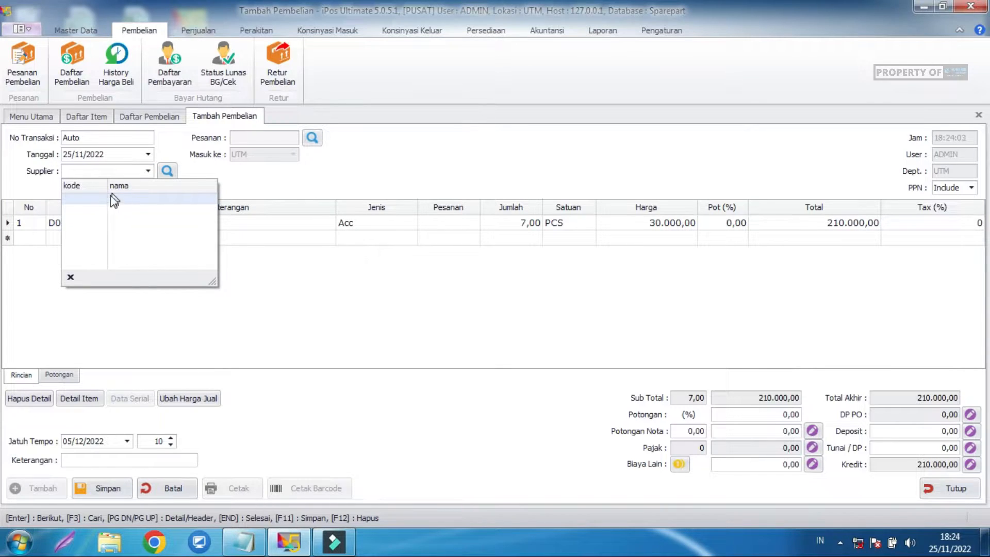
left_click(23, 282)
left_click(146, 171)
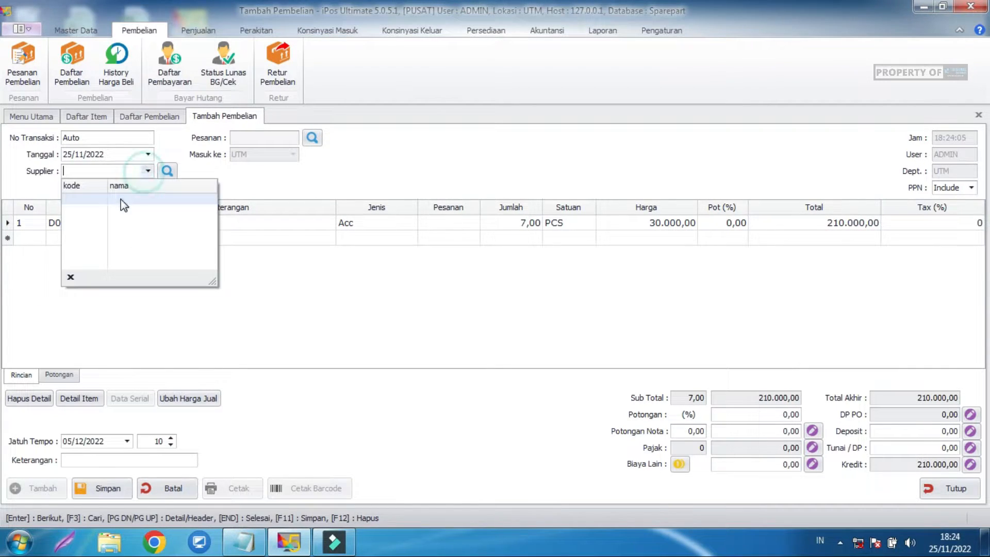
left_click(88, 32)
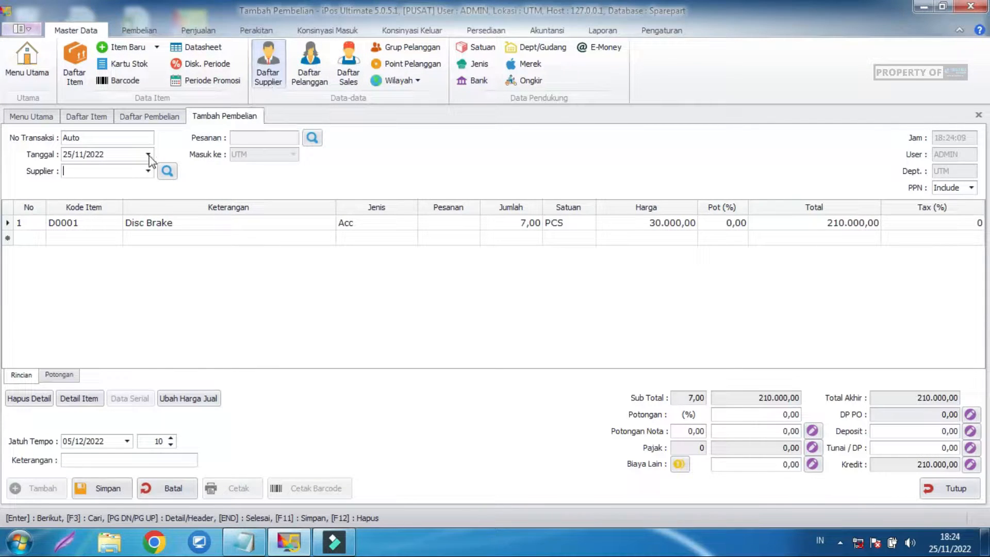
left_click(167, 171)
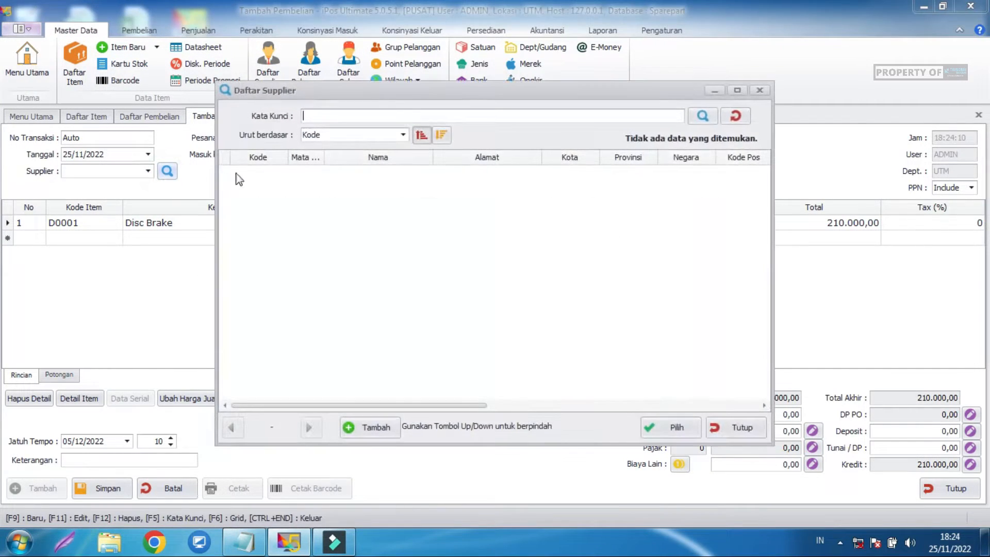
left_click(367, 433)
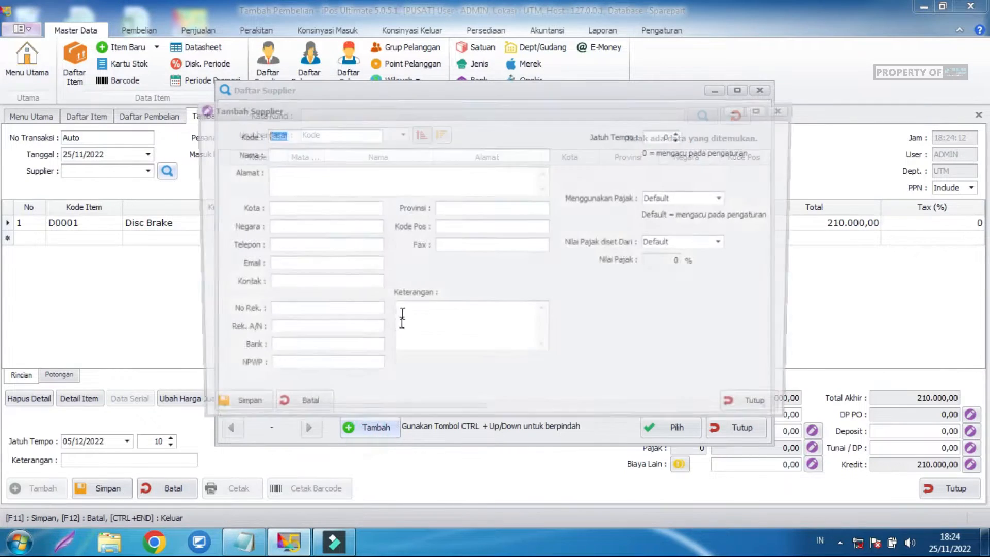
left_click(290, 154)
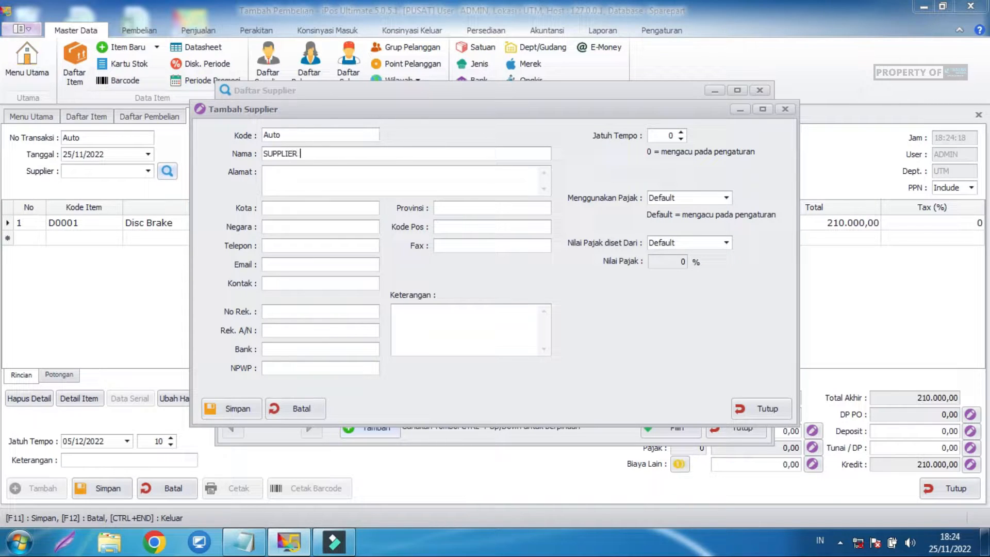
left_click(217, 410)
left_click(374, 174)
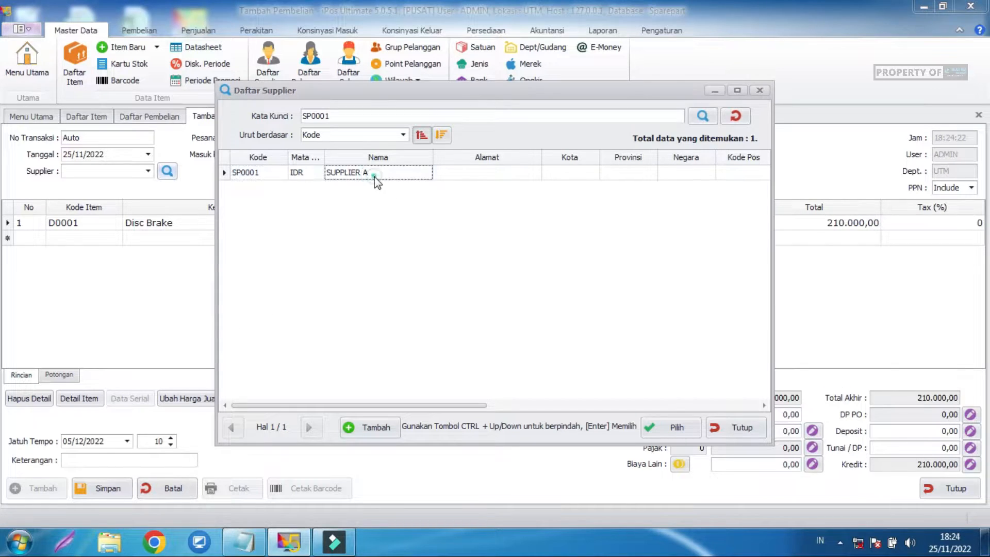
left_click(648, 433)
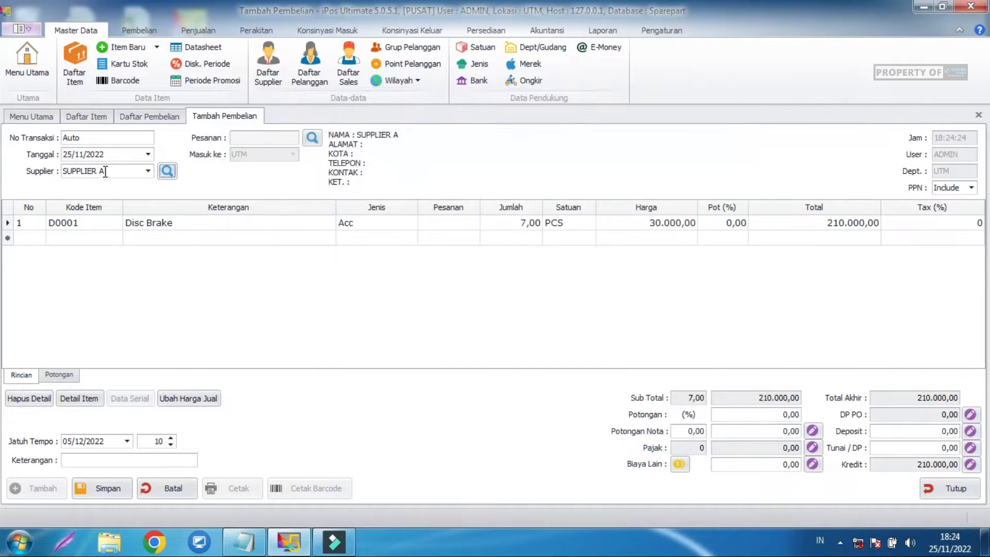
left_click(302, 293)
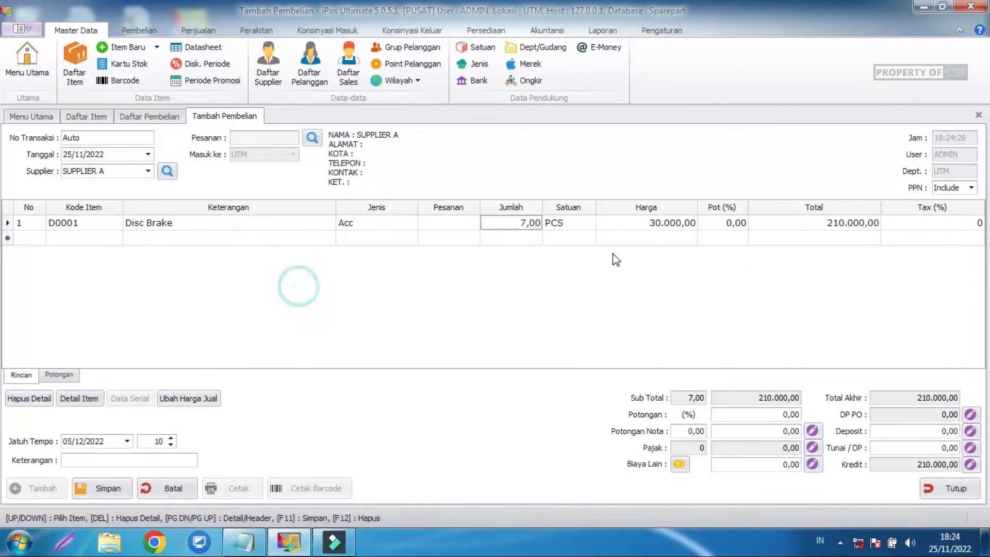
left_click(641, 223)
left_click(654, 224)
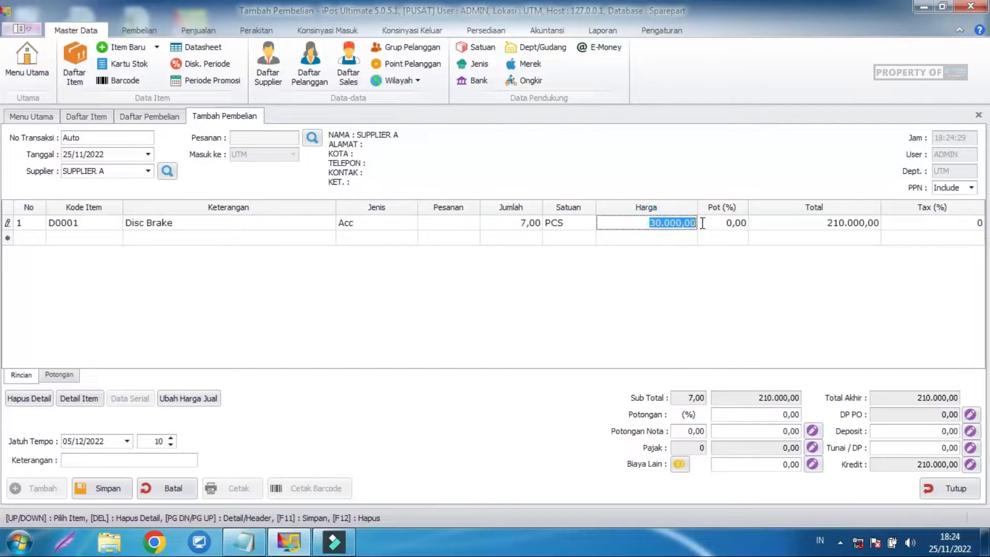
left_click(691, 285)
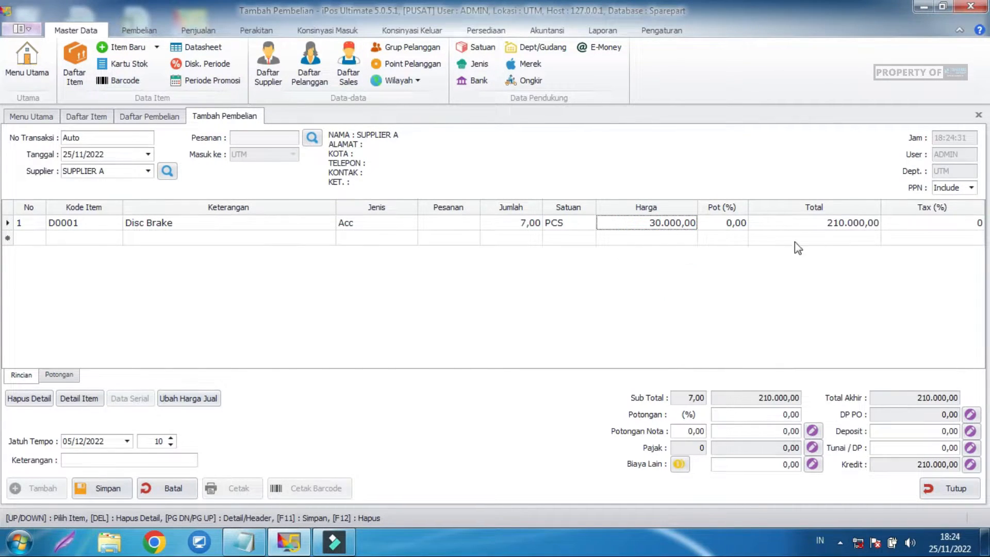
left_click(759, 286)
Enter a cash payment of 210.000 for the purchase, save the transaction and close it.
left_click(913, 448)
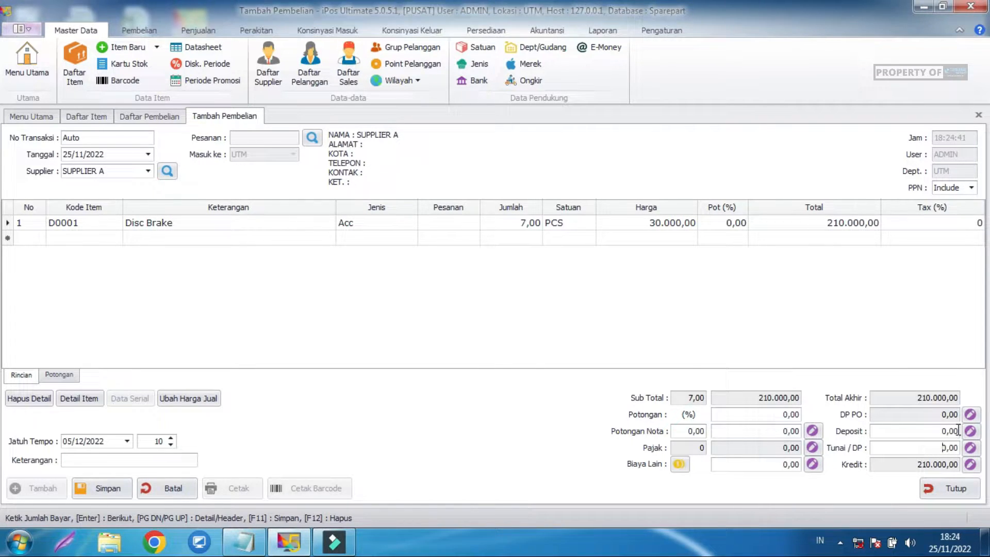
type("210.000")
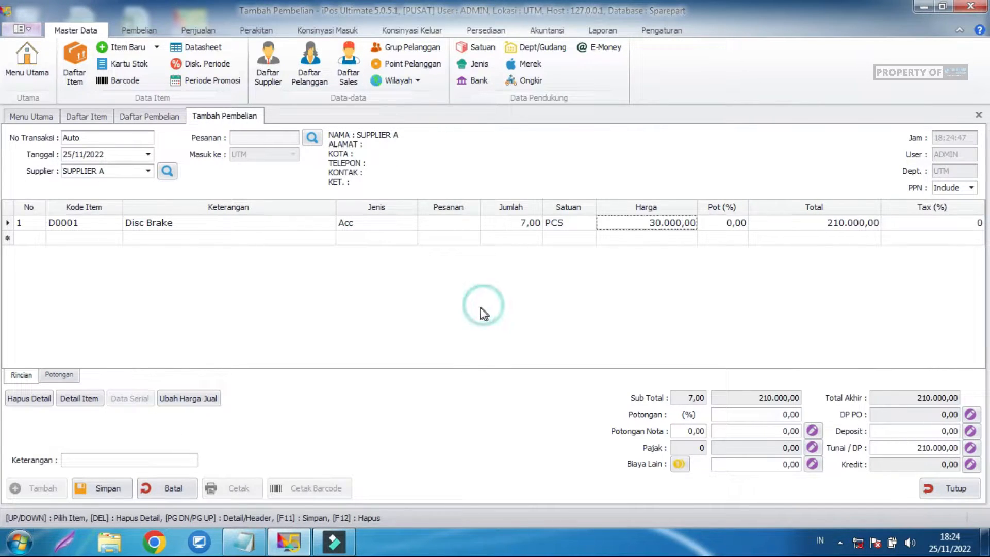
left_click(122, 488)
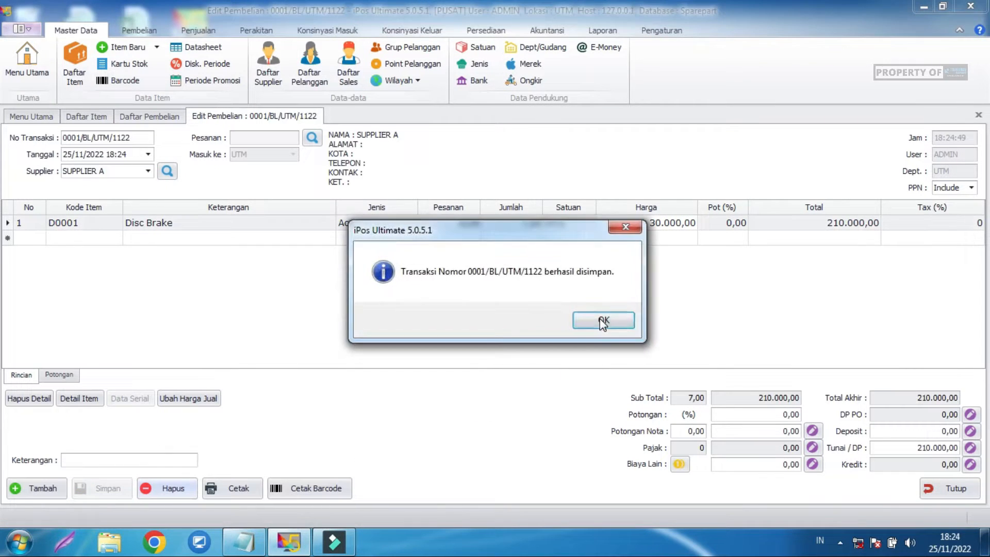
left_click(602, 319)
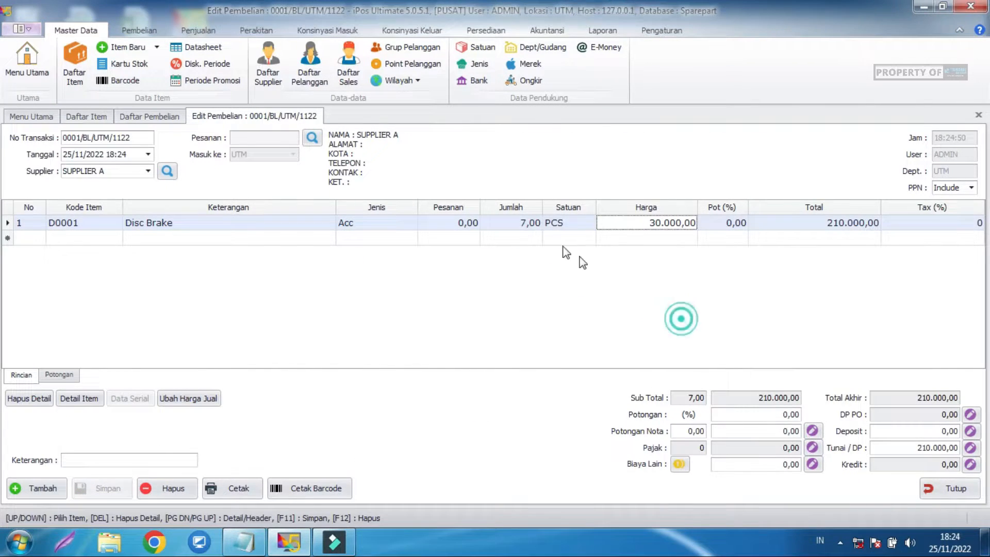
left_click(935, 487)
Refresh the item list and check the stock of Disc Brake after the purchase.
left_click(98, 118)
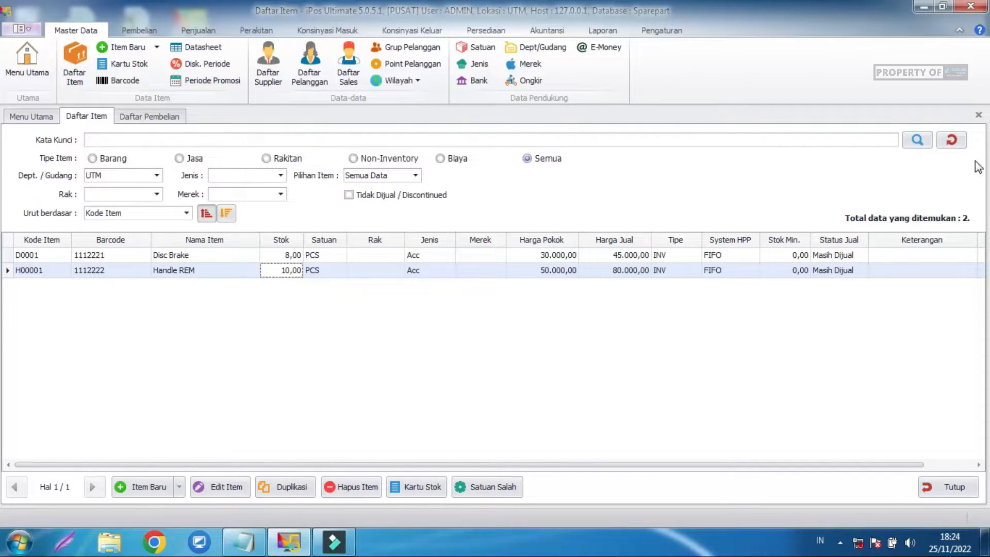
left_click(953, 142)
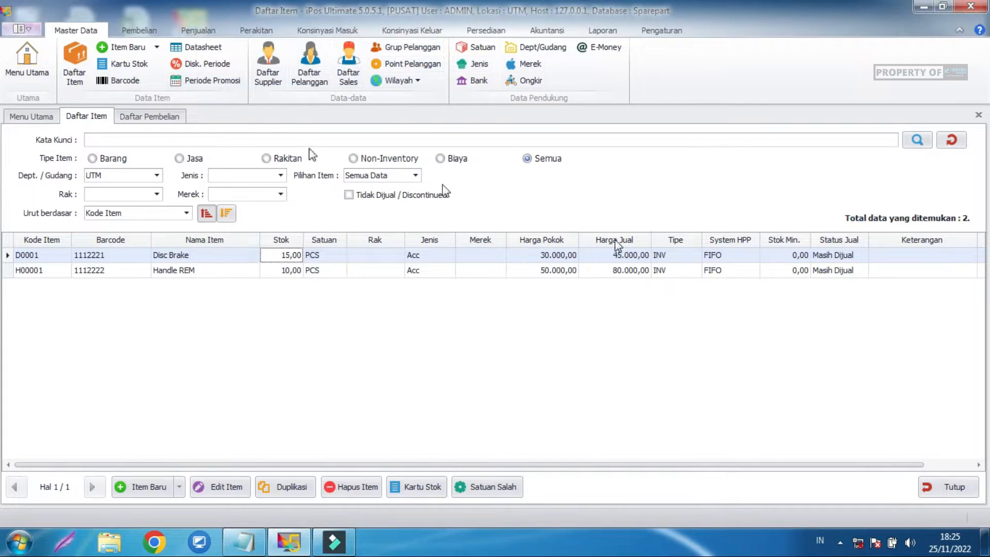
left_click(287, 254)
Review the saved purchase in the purchase list and close both the purchase and item lists.
left_click(139, 118)
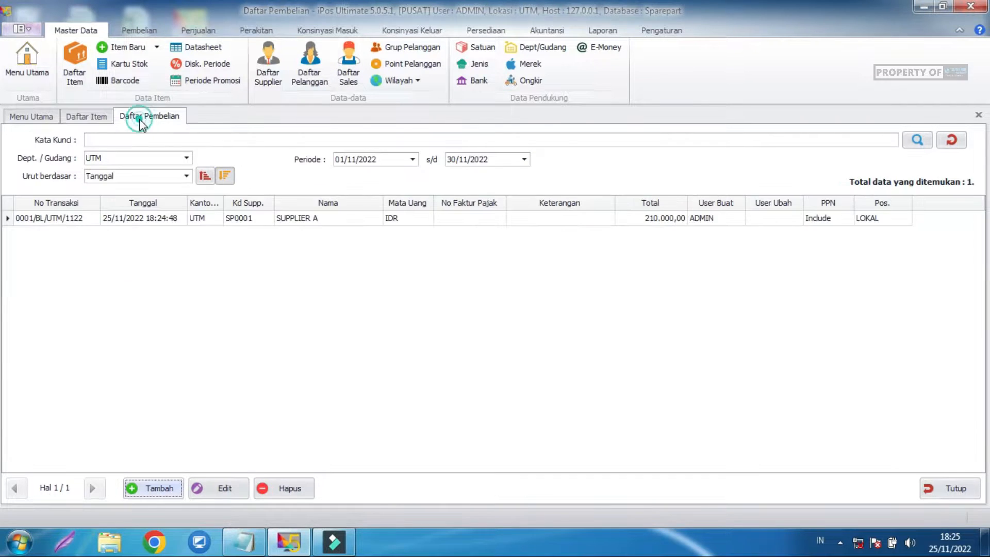
left_click(200, 220)
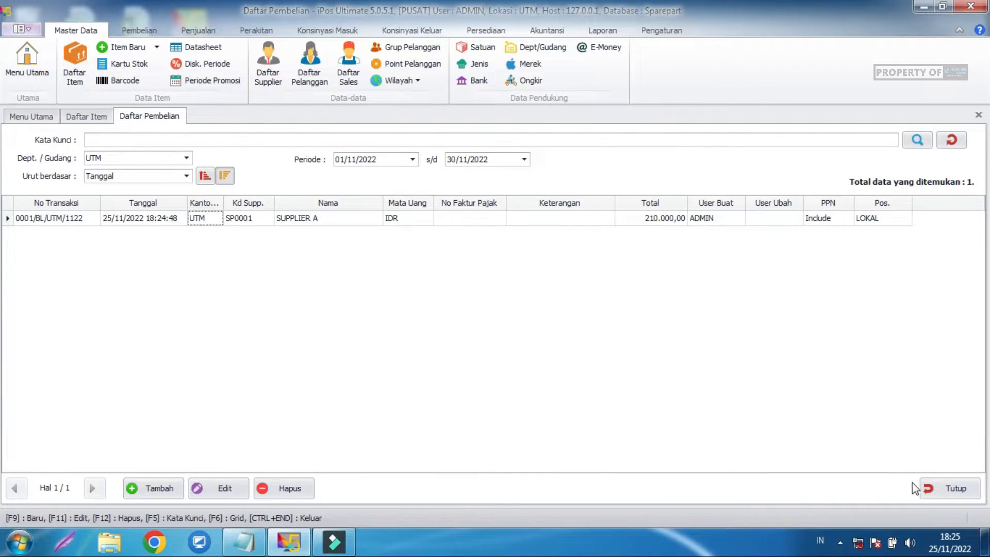
left_click(941, 494)
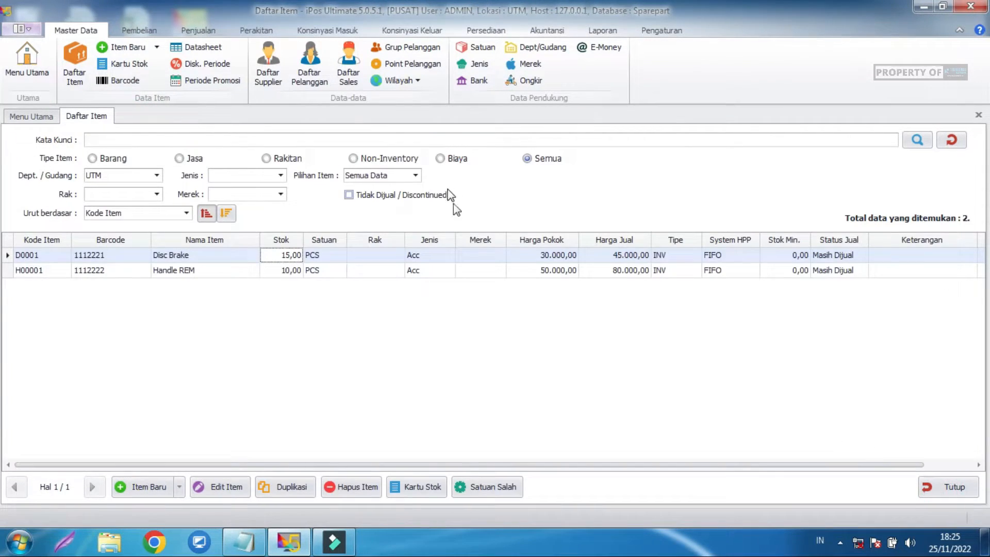
left_click(952, 491)
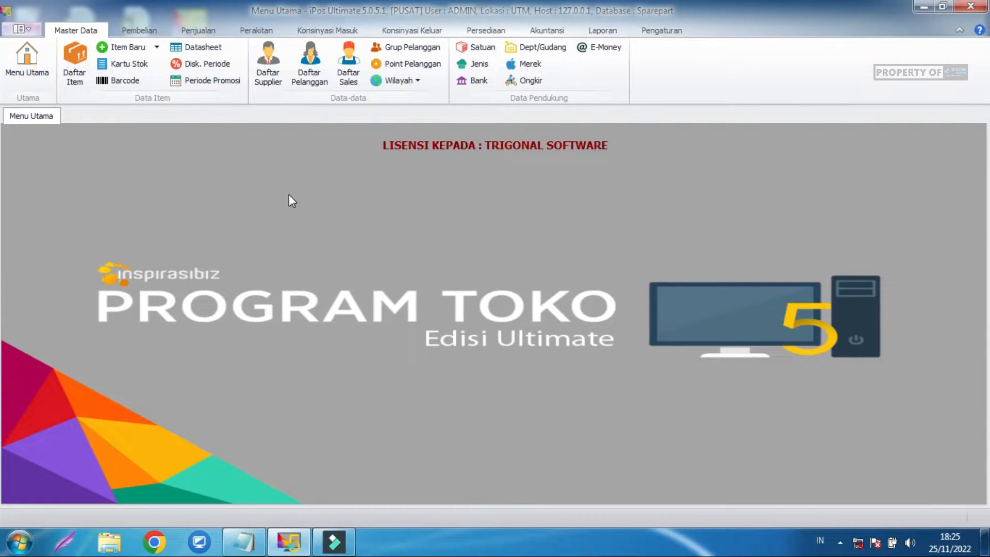
Open the cashier sales list and start a new cashier sale.
left_click(191, 32)
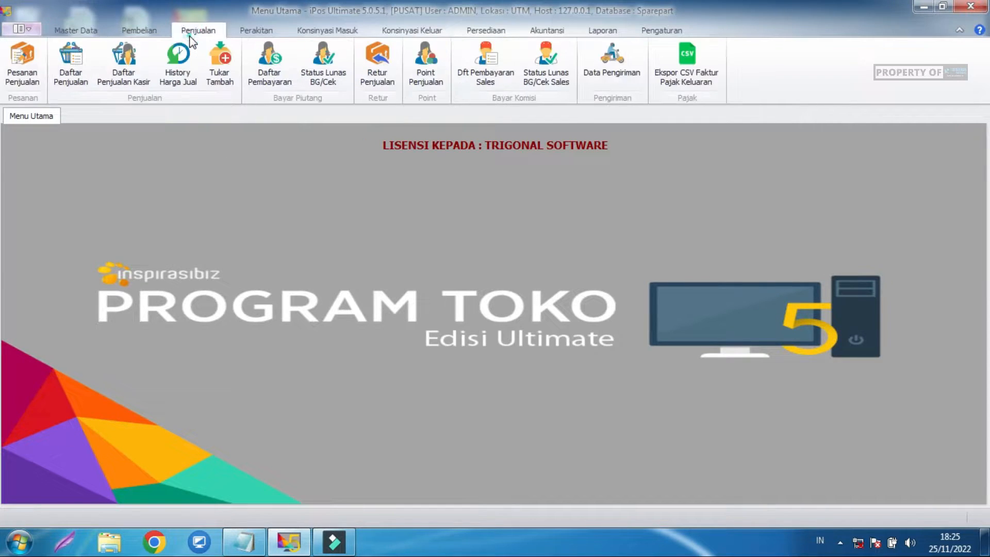
left_click(119, 72)
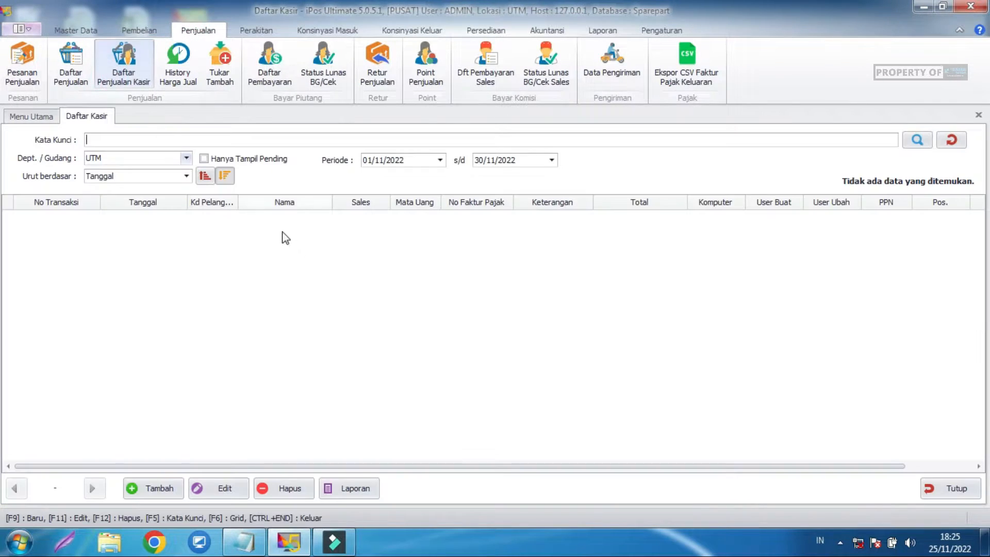
left_click(163, 487)
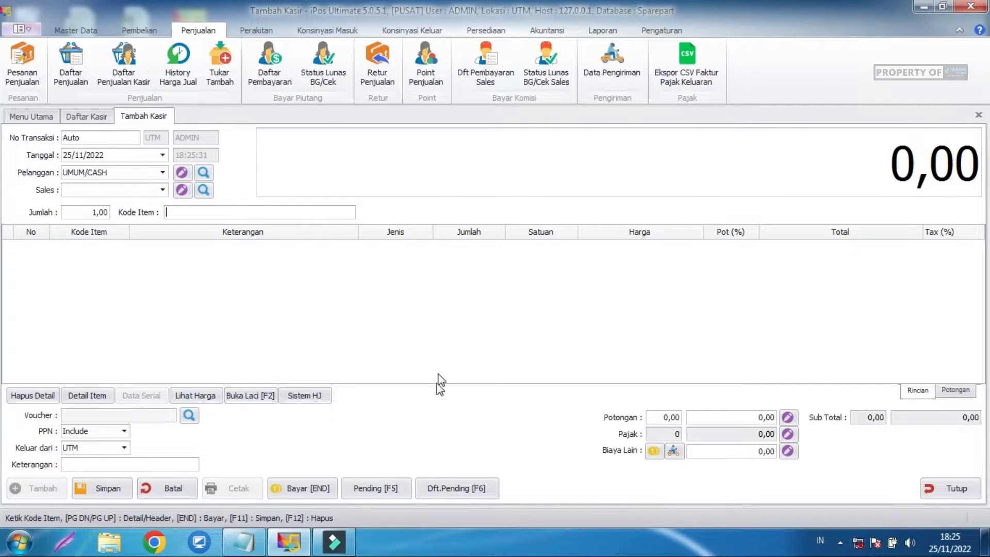
Copy the barcode 1112222 from the Notepad list and add that item to the cashier sale.
left_click(244, 541)
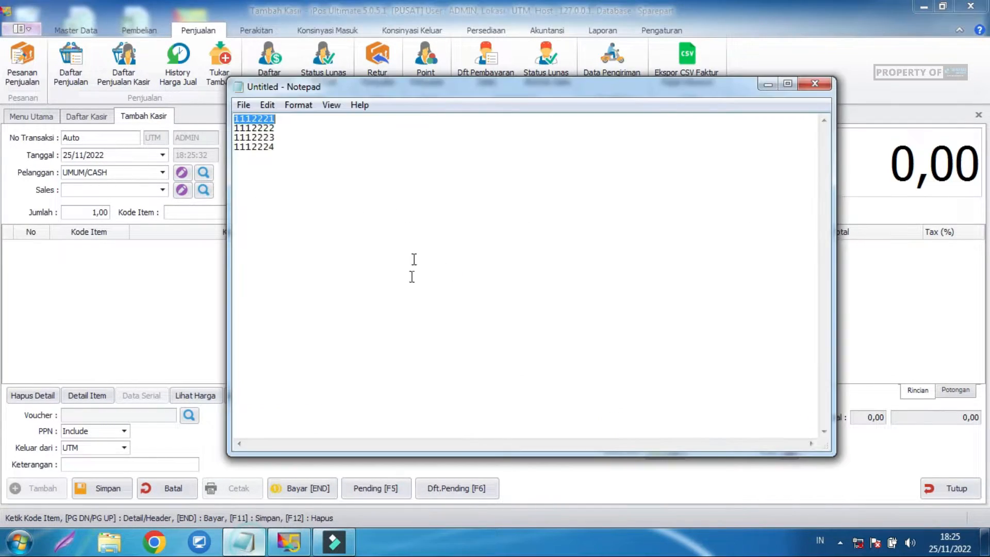
double_click(261, 127)
key("ctrl+c")
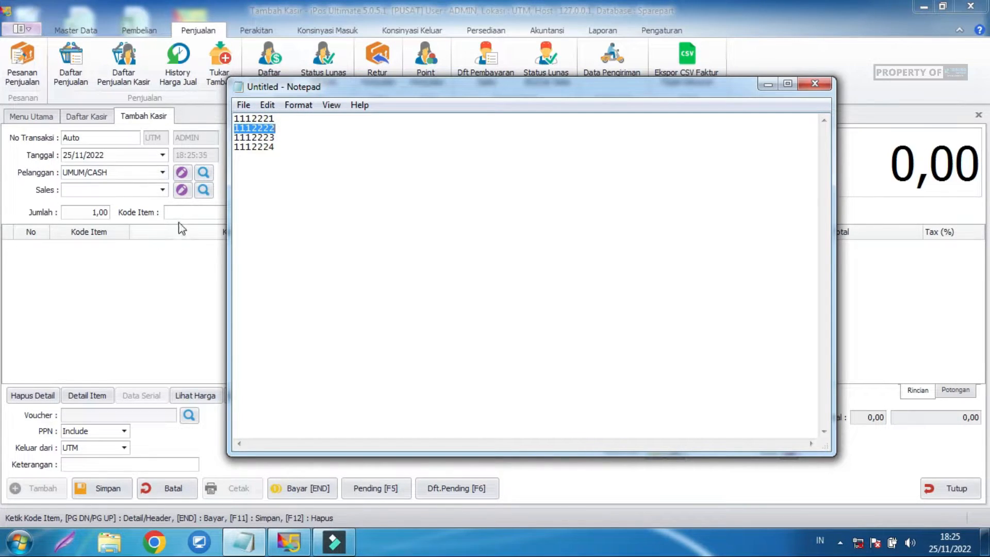
left_click(183, 212)
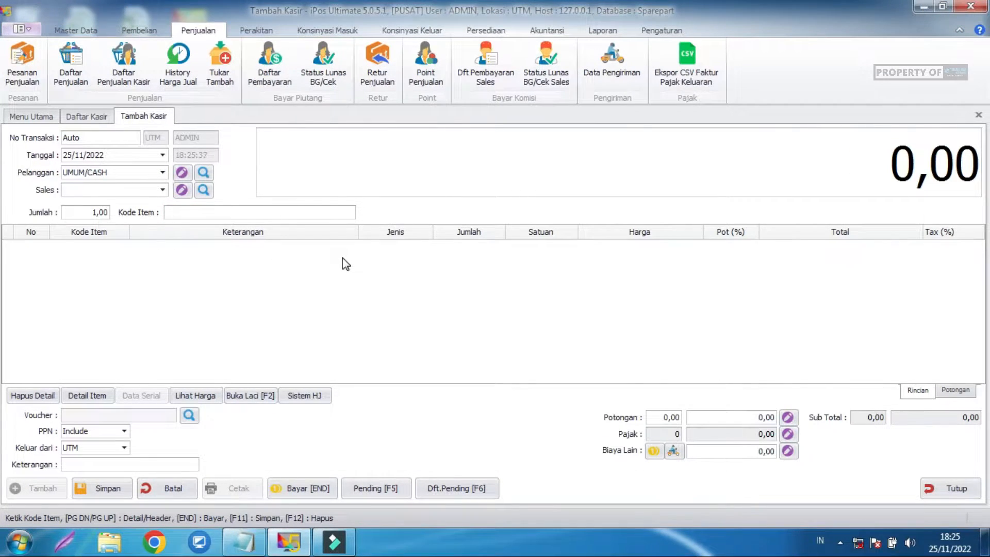
key("ctrl+v")
key("Return")
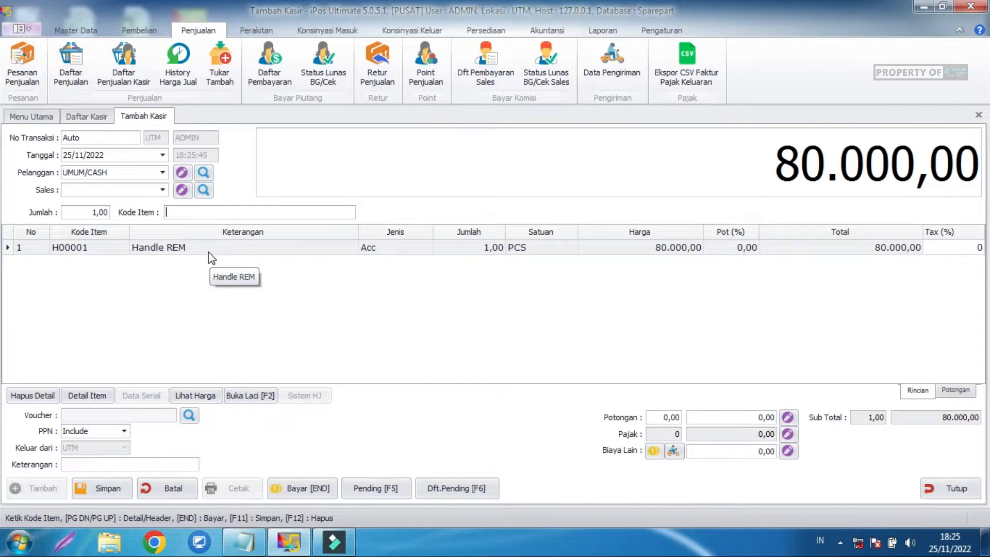
Try the customer PELANGGAN A on the sale to compare the price, and restore UMUM/CASH as customer.
left_click(158, 173)
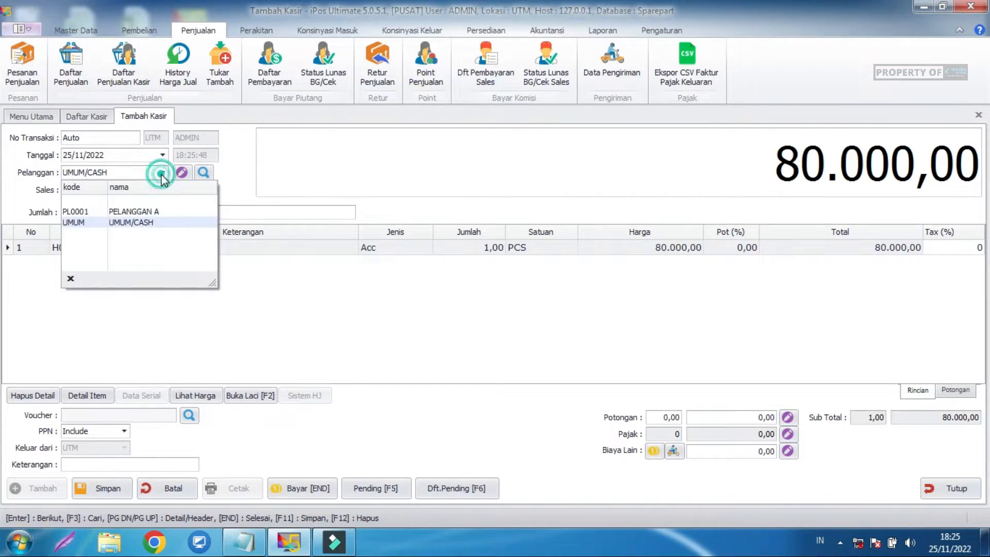
left_click(164, 211)
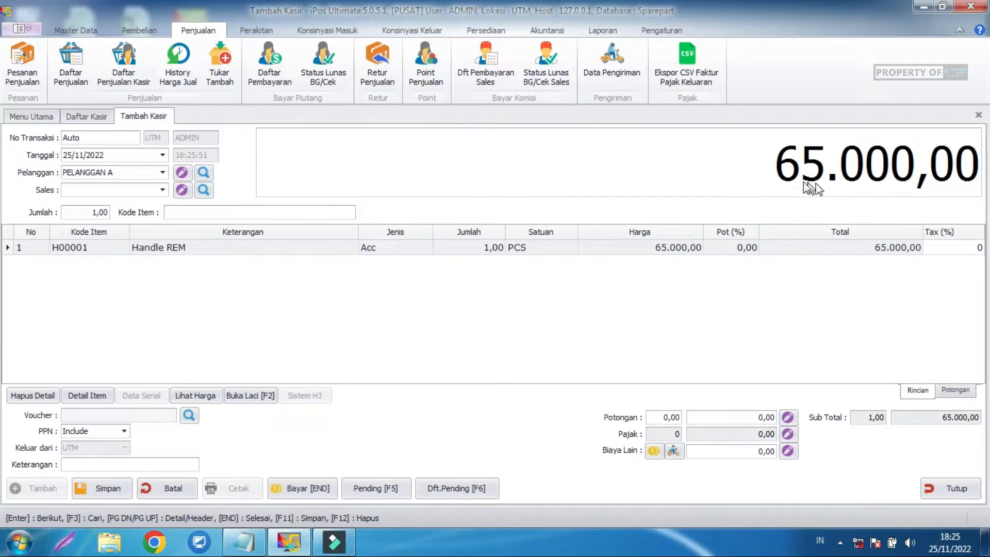
left_click(163, 173)
left_click(141, 220)
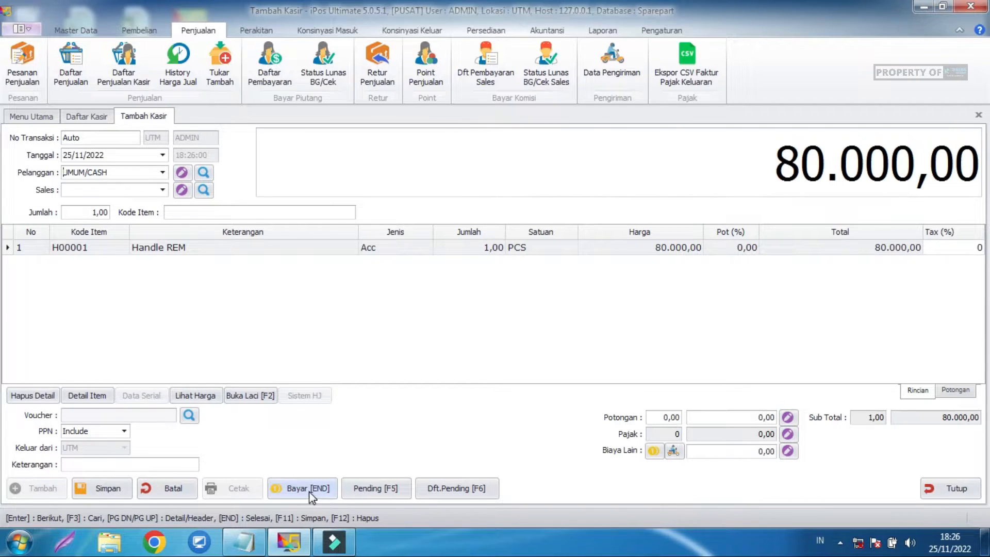
Open the payment for the Handle REM sale and enter 100.000 as the cash amount.
left_click(291, 489)
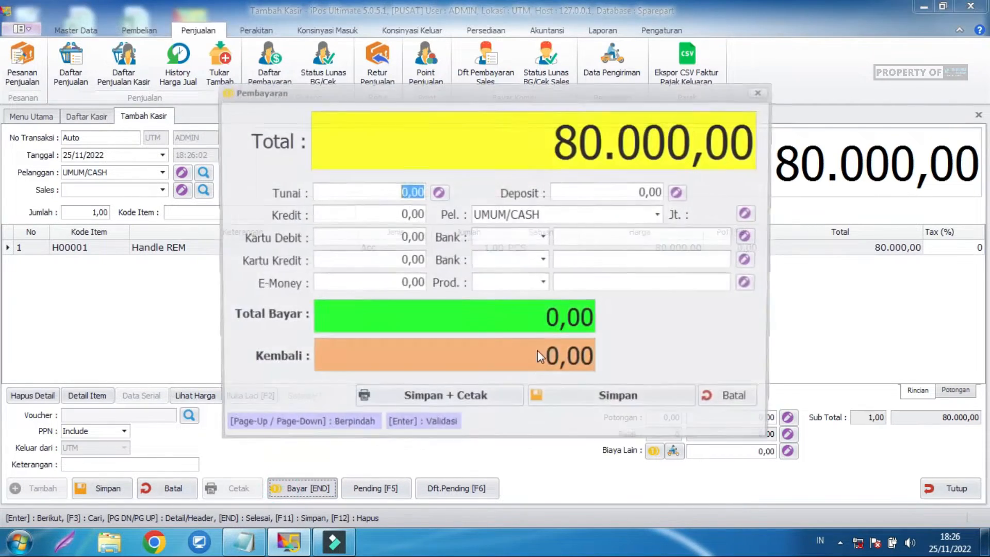
left_click(397, 191)
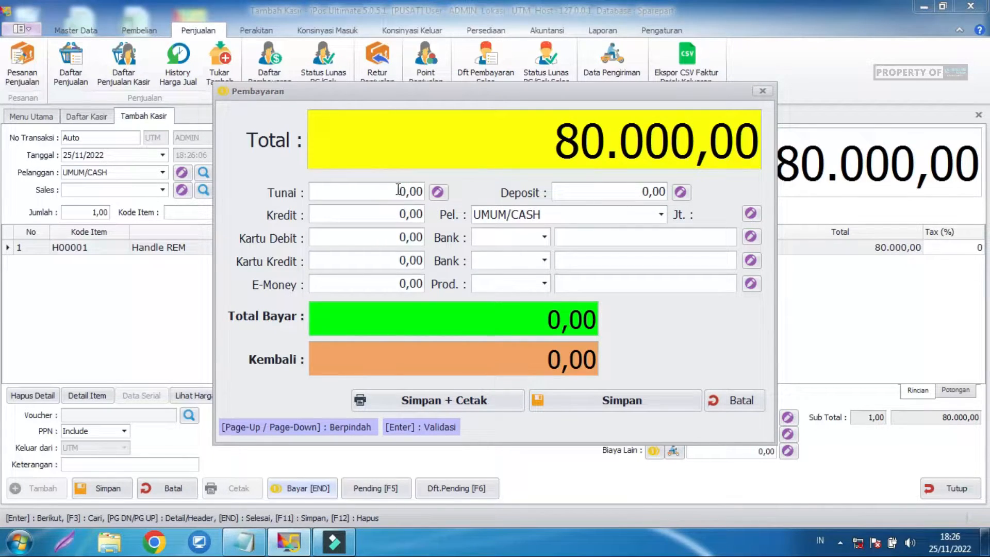
type("80")
key("BackSpace")
key("BackSpace")
type("100000")
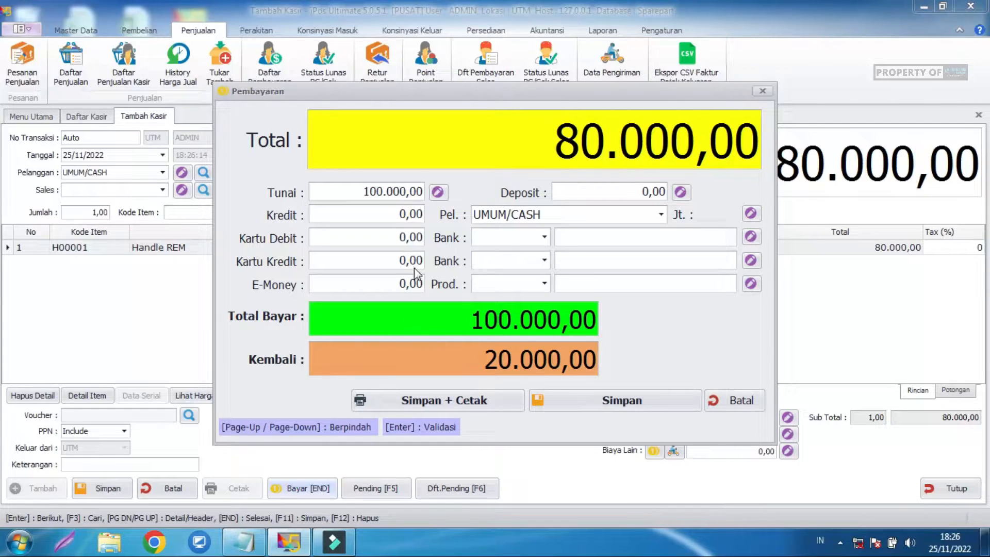
Try a debit card payment instead: clear the cash amount, enter 80.000 as debit and choose bank BCA.
double_click(360, 193)
key("BackSpace")
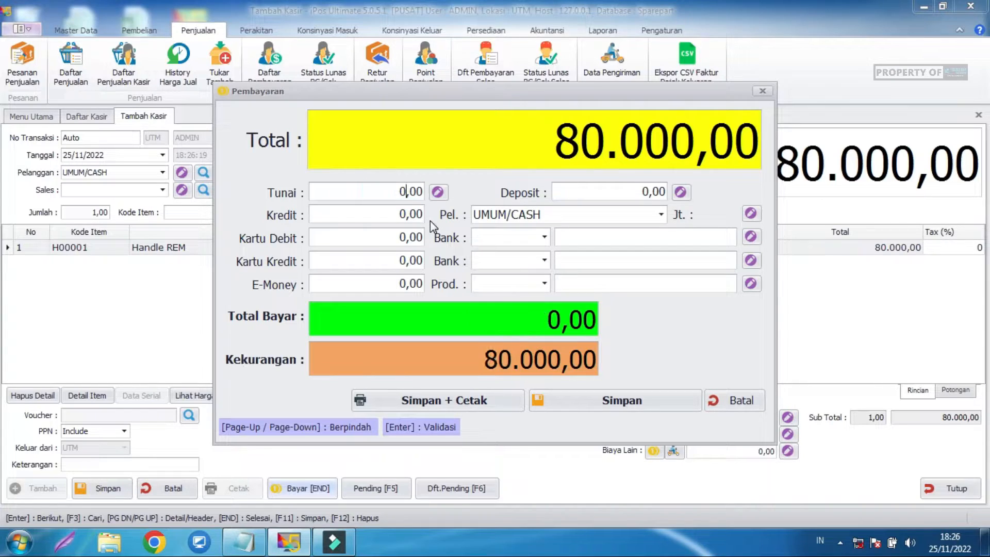
left_click(402, 237)
type("80000")
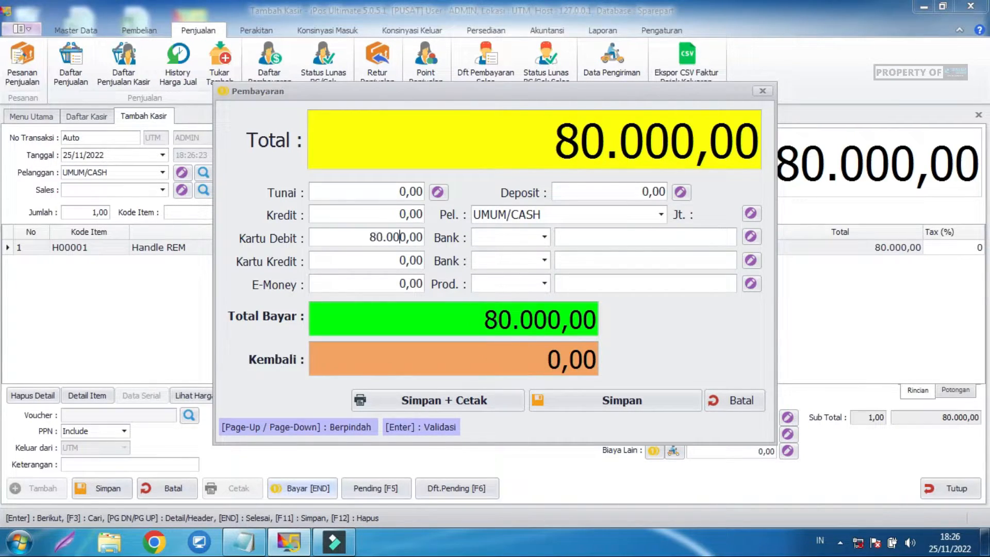
left_click(513, 238)
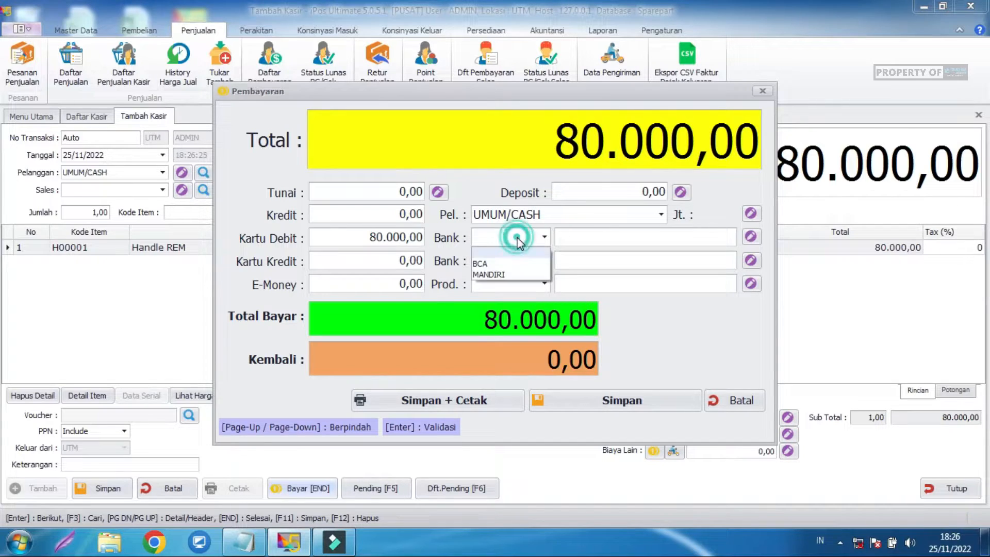
left_click(502, 264)
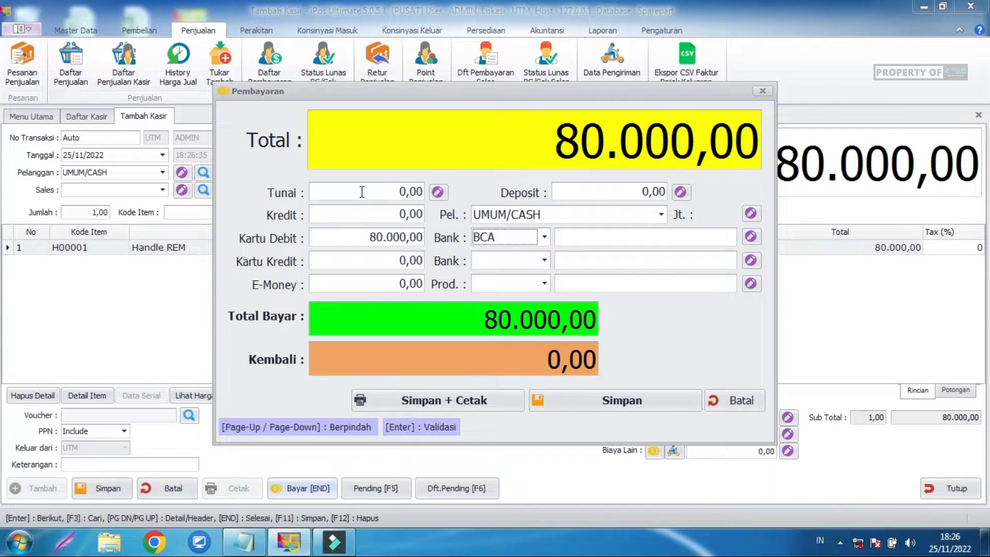
Replace the debit amount with 100.000 in cash, save the payment and start a new transaction.
double_click(370, 238)
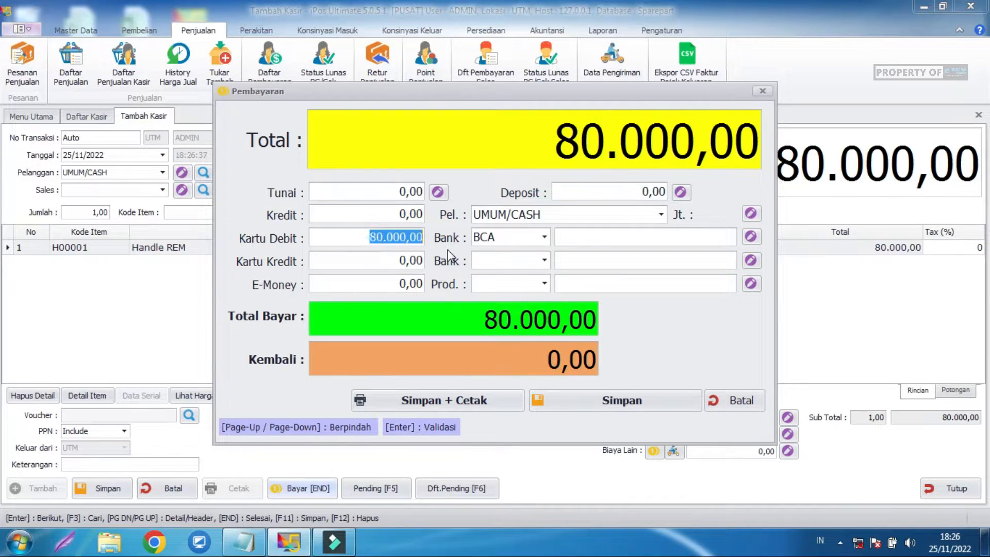
key("BackSpace")
left_click(374, 193)
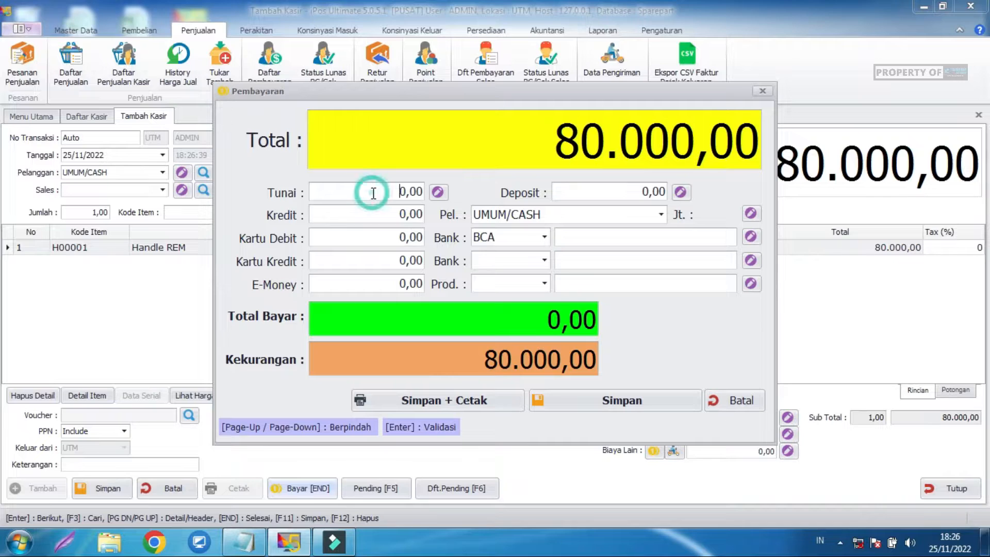
type("100.000")
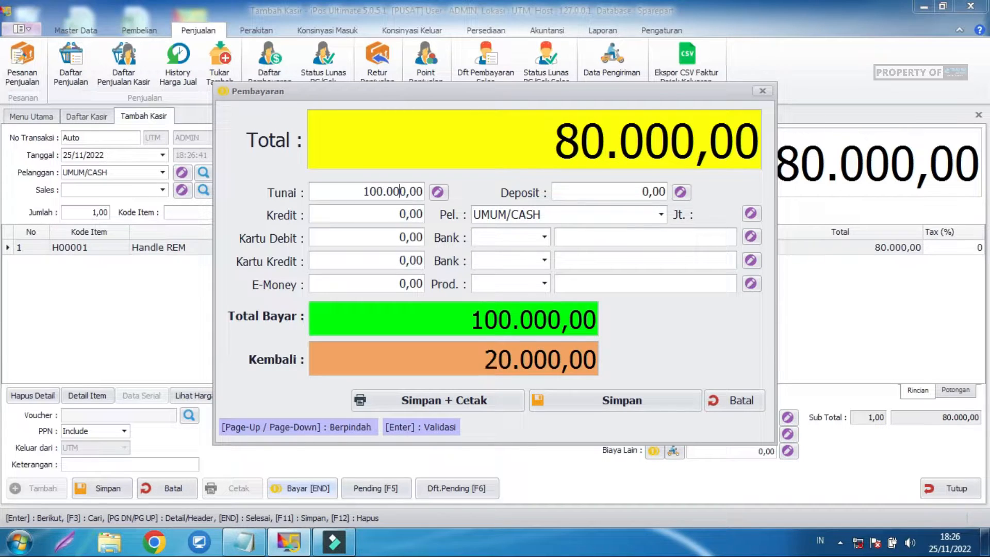
left_click(565, 400)
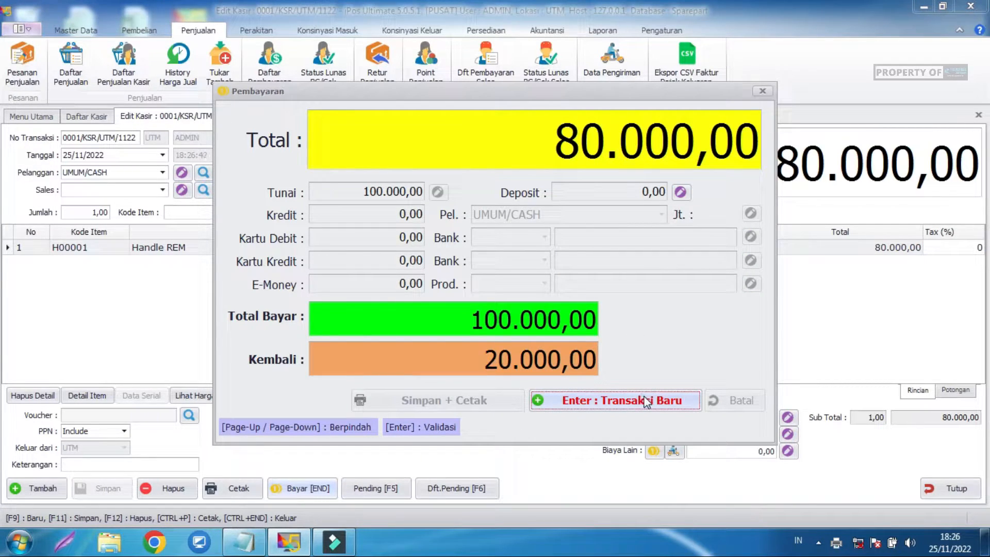
left_click(644, 400)
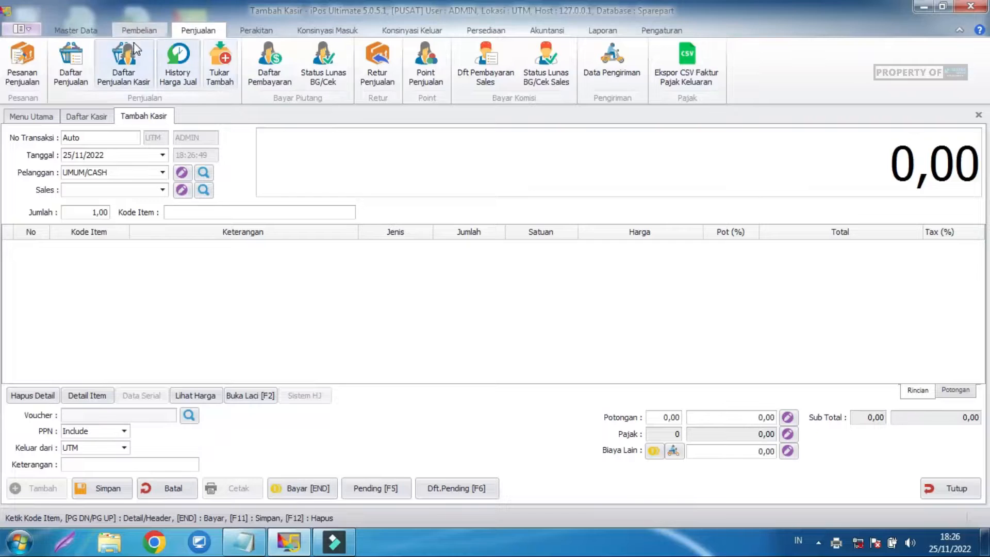
Open the item list, refresh it and check the remaining stock of Handle REM.
left_click(87, 33)
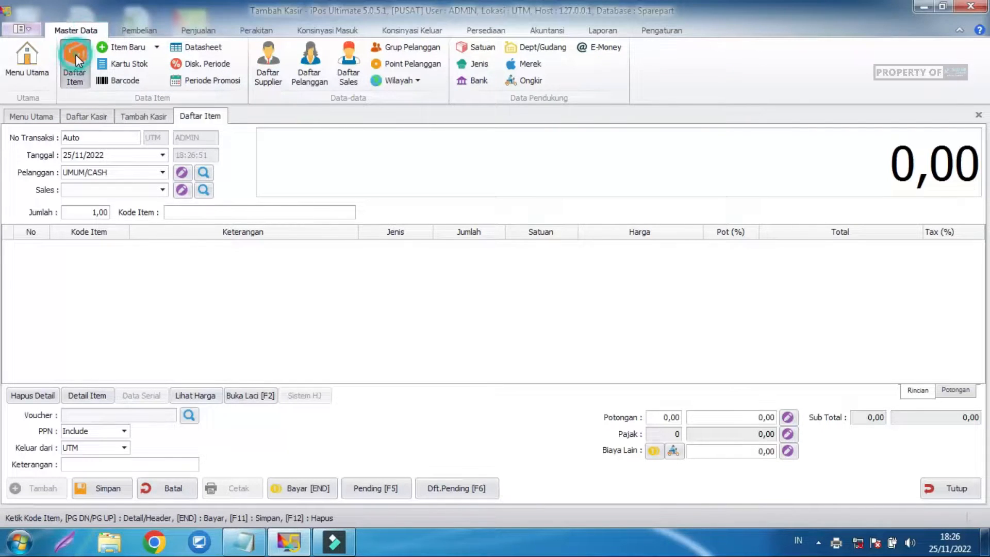
left_click(75, 57)
left_click(284, 256)
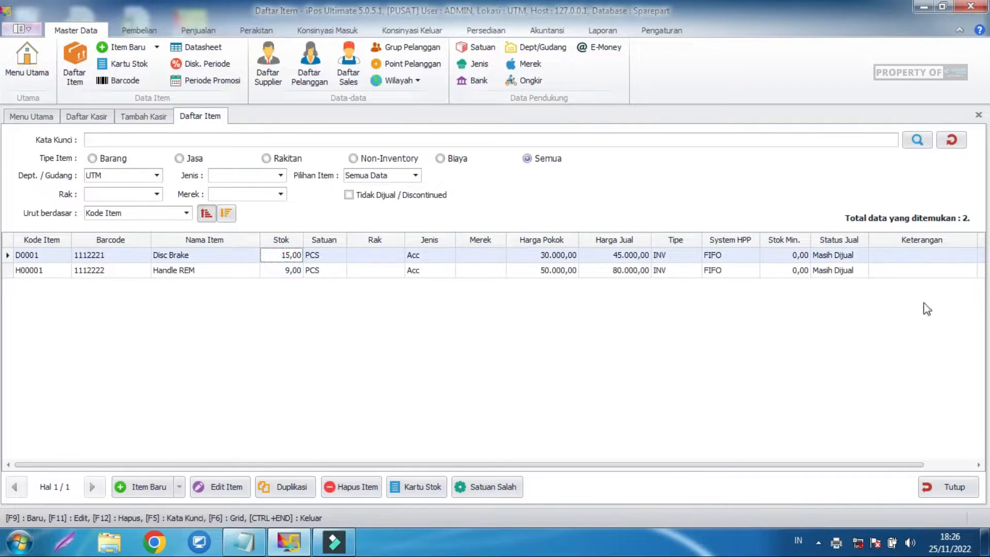
left_click(949, 140)
left_click(274, 272)
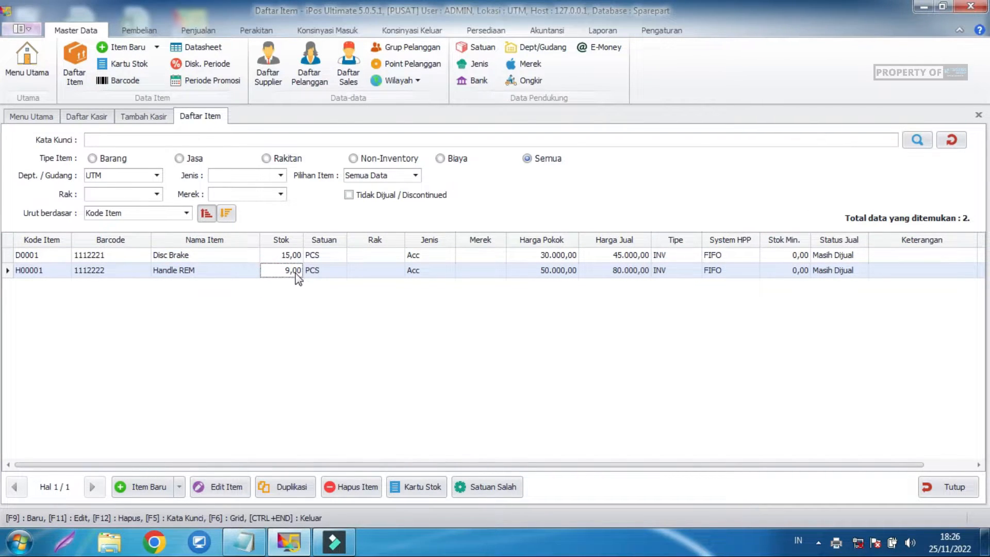
Return to the cashier sale and add the item with barcode 1112221 from the Notepad list.
left_click(156, 119)
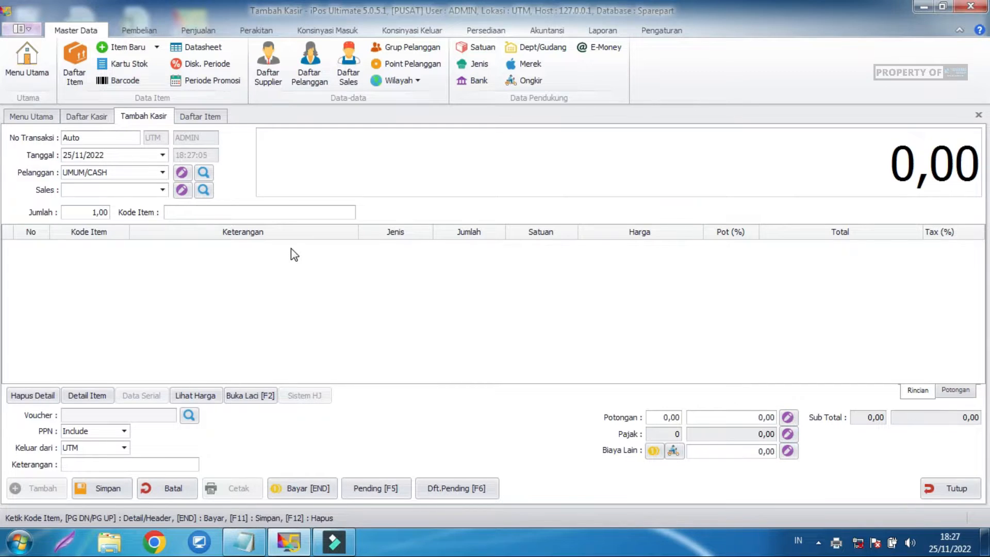
left_click(244, 541)
double_click(264, 119)
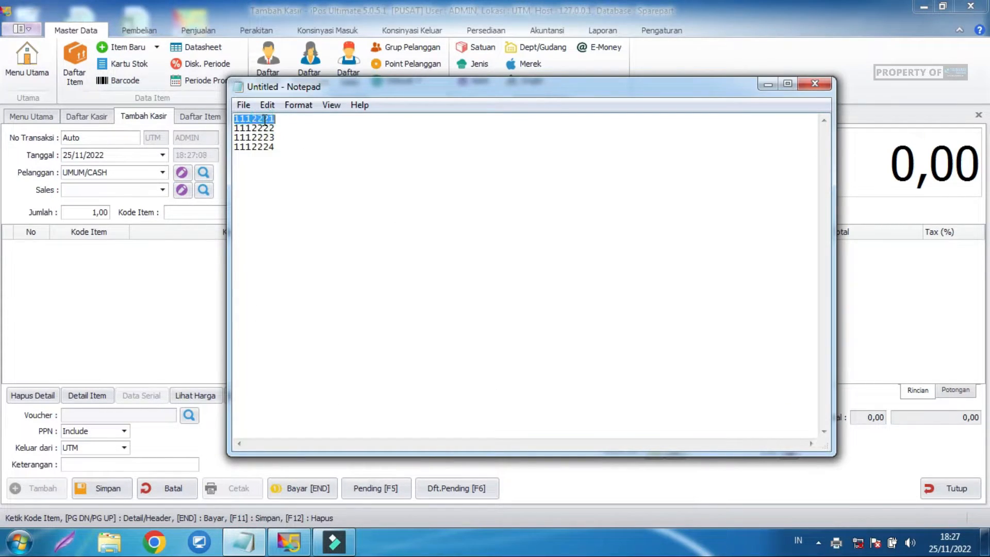
left_click(204, 209)
key("ctrl+v")
key("Return")
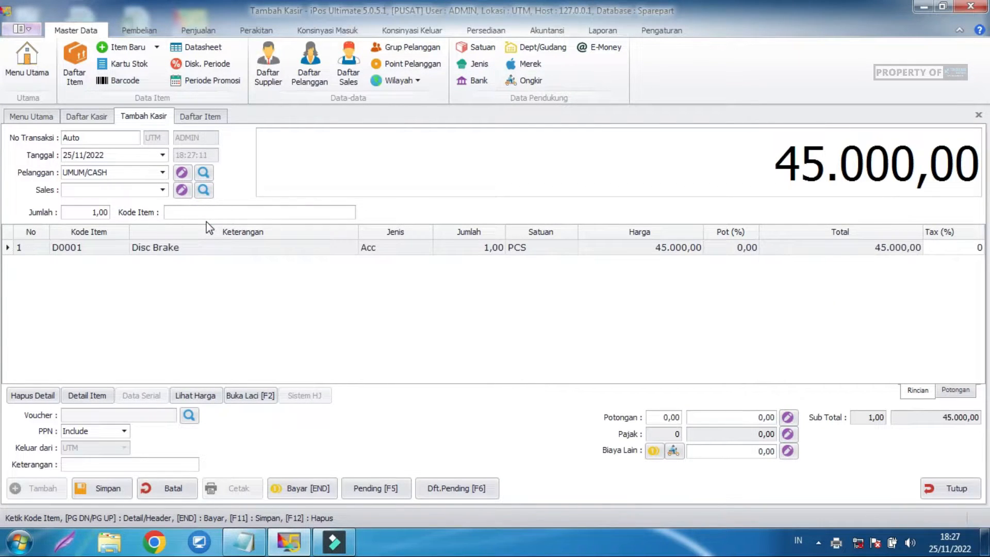
Set the Disc Brake quantity to 3 and check its unit price.
left_click(482, 246)
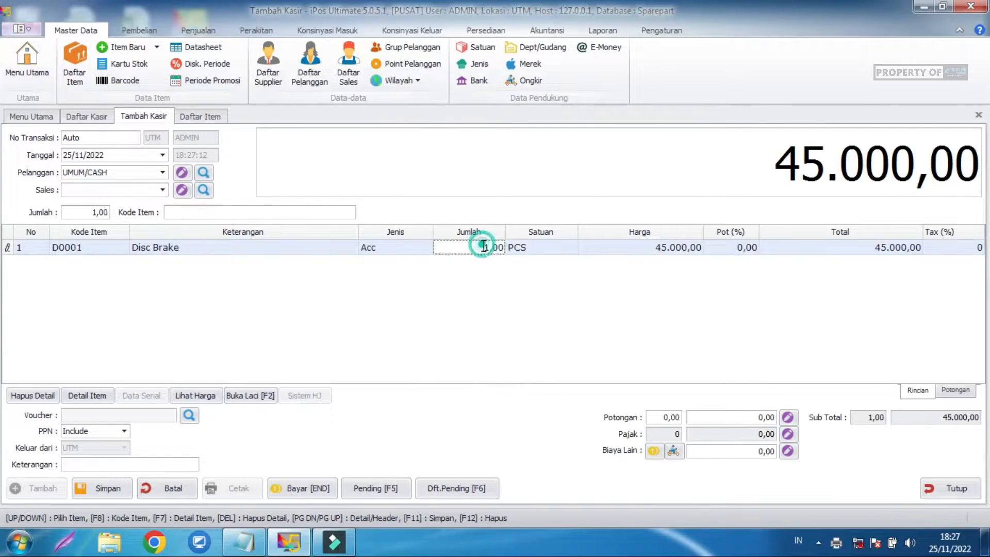
left_click(485, 247)
left_click(642, 247)
left_click_drag(655, 247, 703, 250)
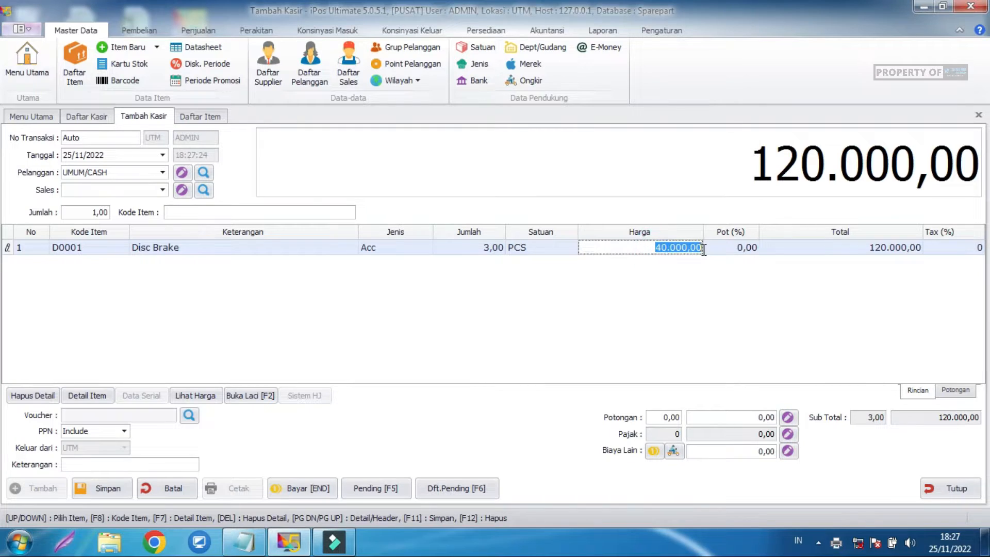
left_click(686, 270)
Raise the Disc Brake quantity to 11 and check the unit price for that quantity.
left_click(483, 248)
left_click(488, 248)
left_click_drag(485, 248, 489, 248)
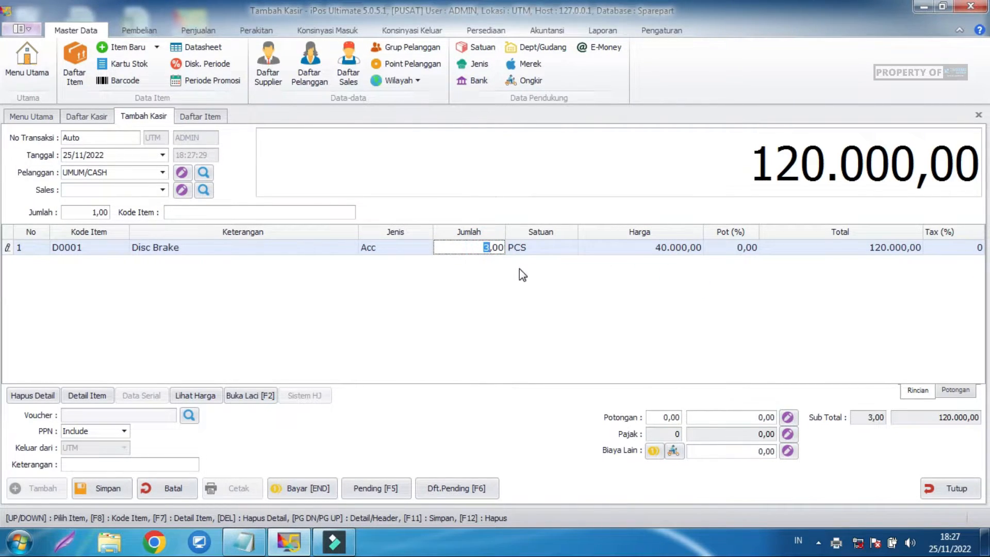
type("11")
key("Return")
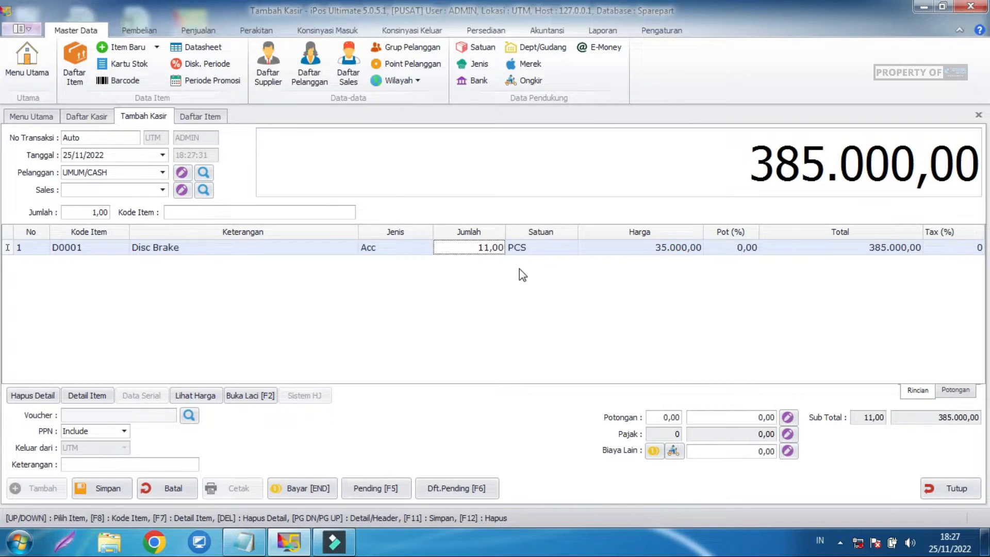
left_click(652, 247)
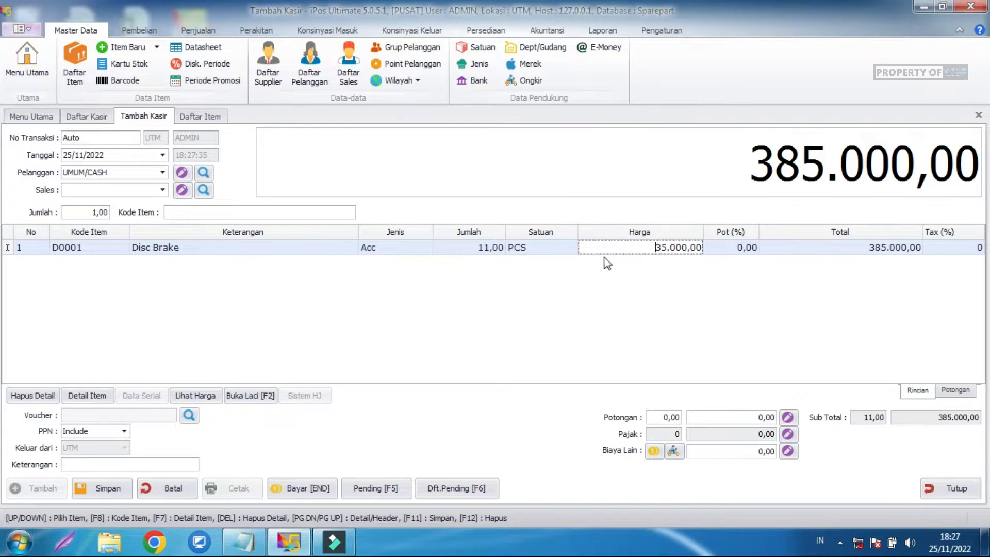
Set the Disc Brake quantity to 2.
double_click(484, 248)
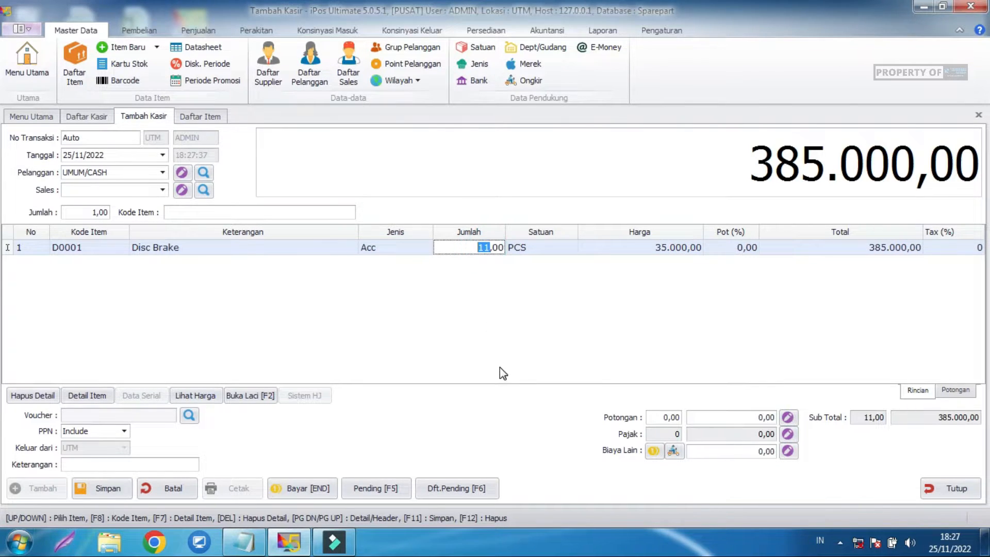
type("2")
left_click(541, 345)
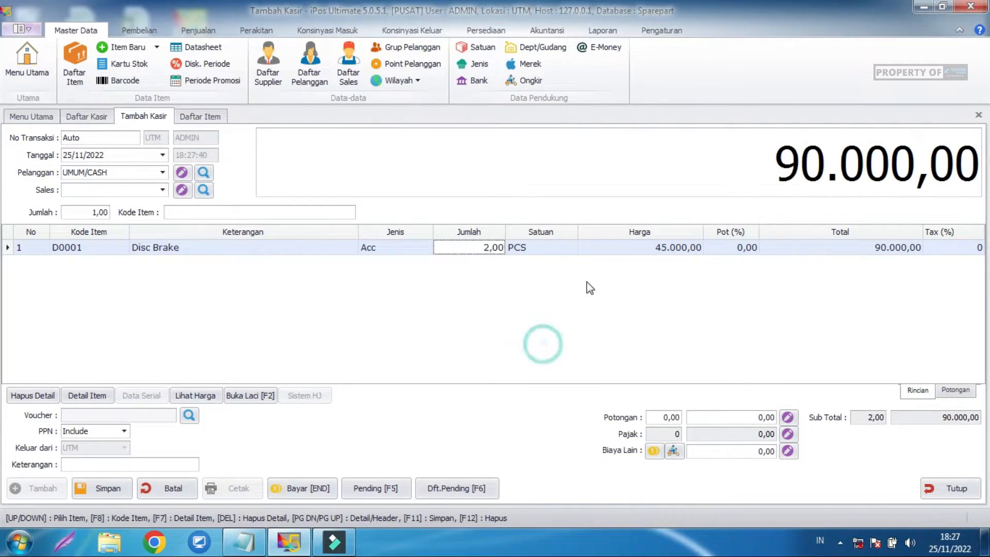
Try customer PELANGGAN A on the Disc Brake sale and switch the customer back to UMUM/CASH.
left_click(162, 173)
left_click(154, 212)
left_click(162, 172)
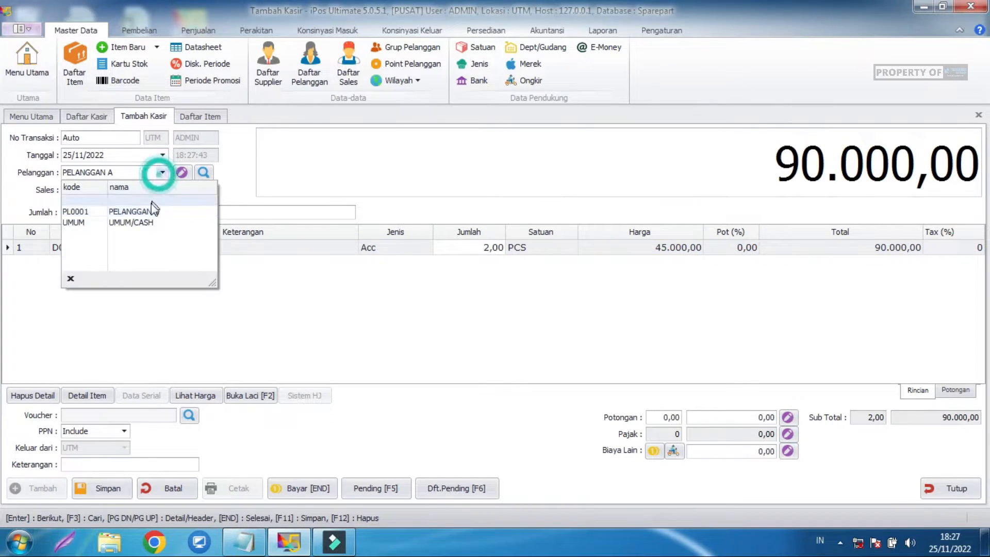
left_click(147, 224)
left_click(188, 309)
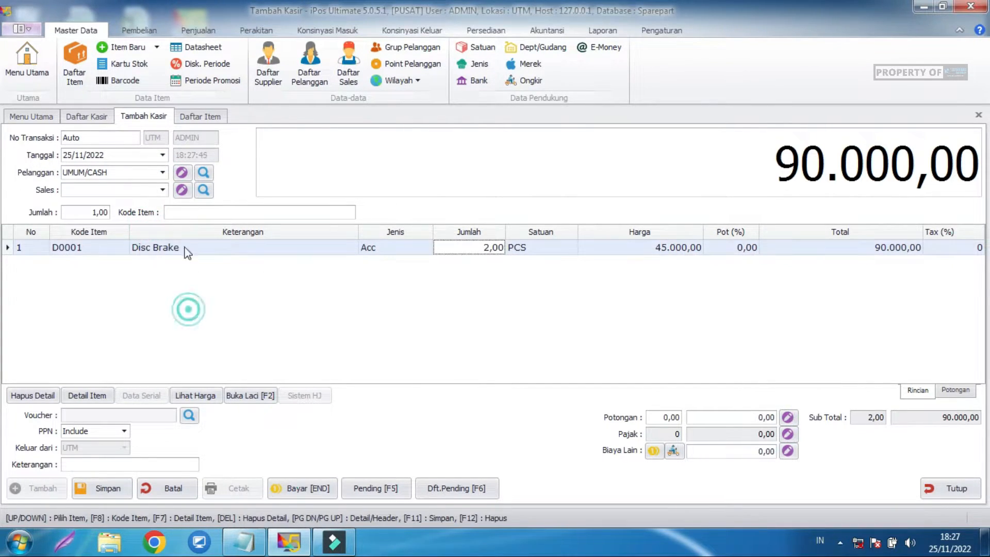
Copy barcode 1112222 from the Notepad list and add that item as the second line of the sale.
left_click(177, 212)
left_click(243, 541)
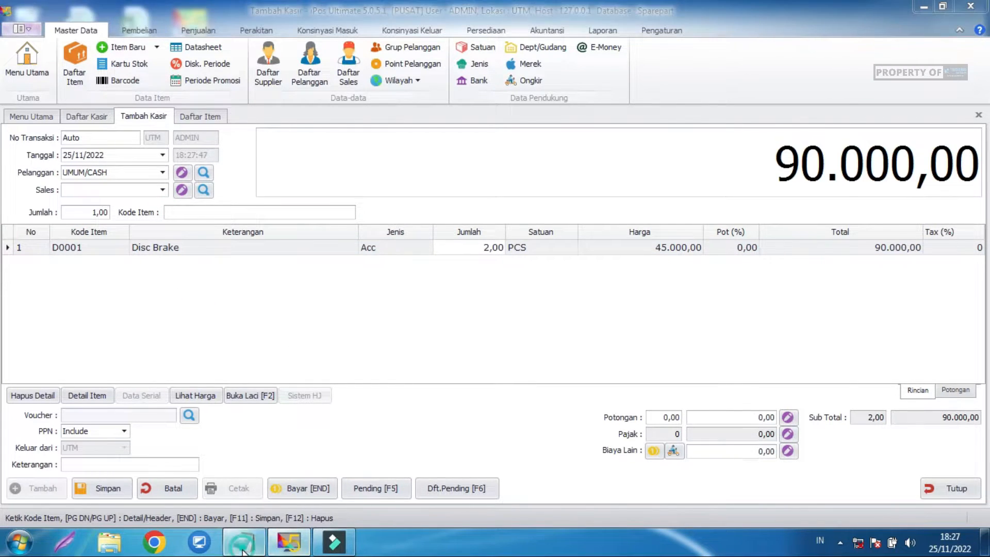
double_click(269, 130)
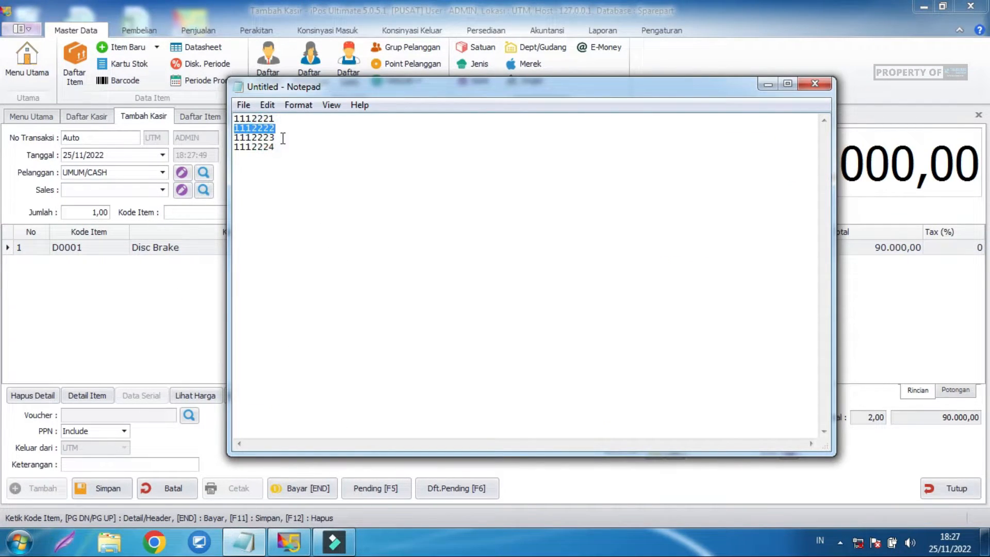
key("ctrl+c")
left_click(203, 213)
key("ctrl+v")
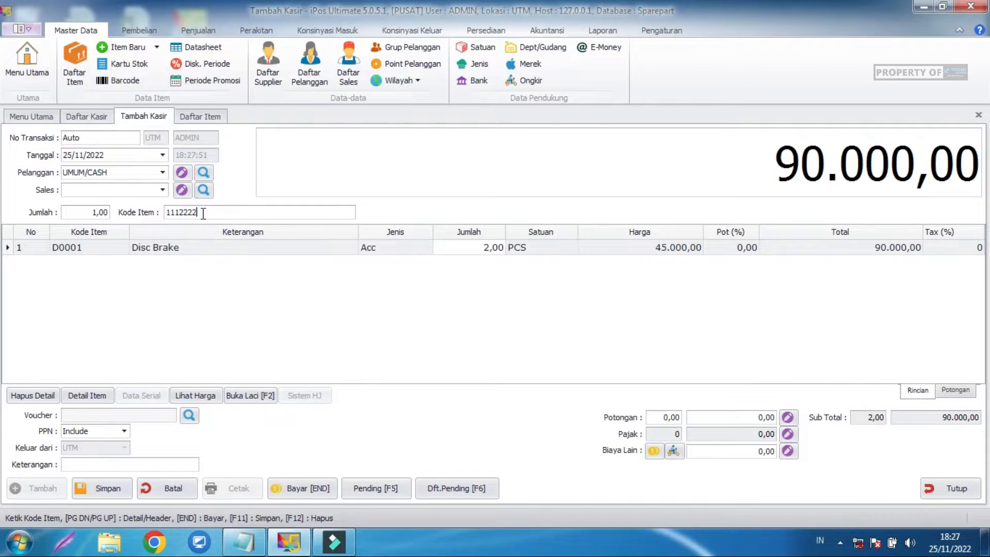
key("Return")
left_click(487, 336)
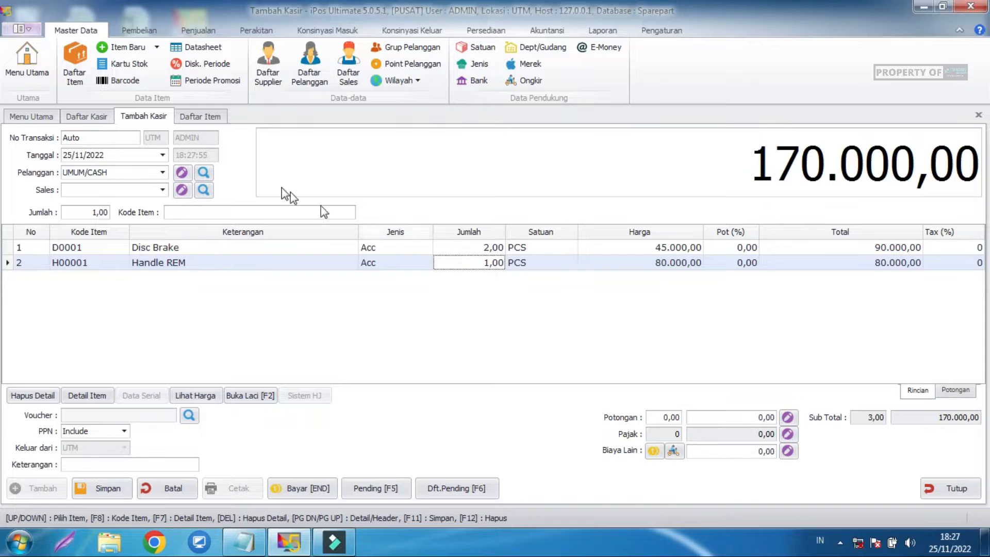
Set the sale's customer to PELANGGAN A and check the Handle REM unit price.
left_click(163, 173)
left_click(150, 212)
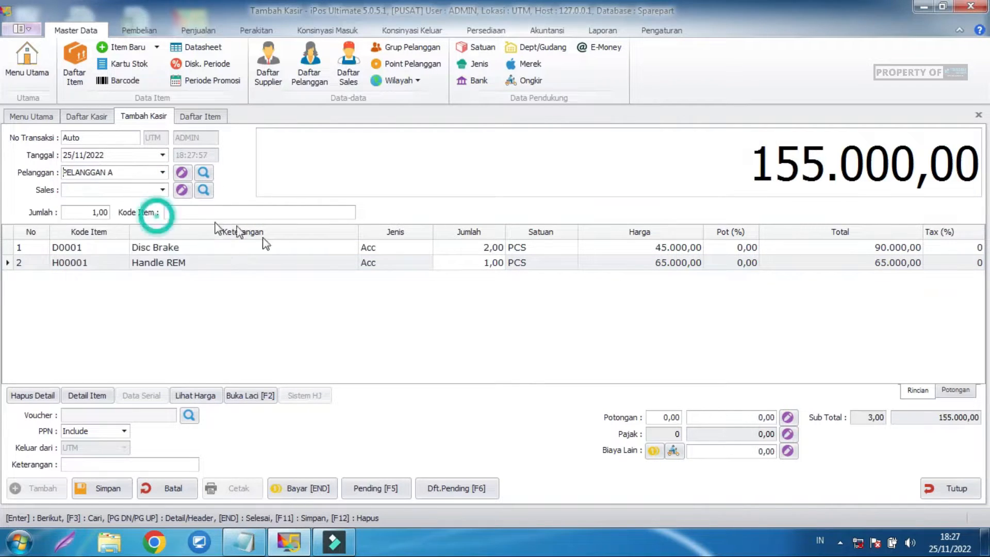
left_click(636, 261)
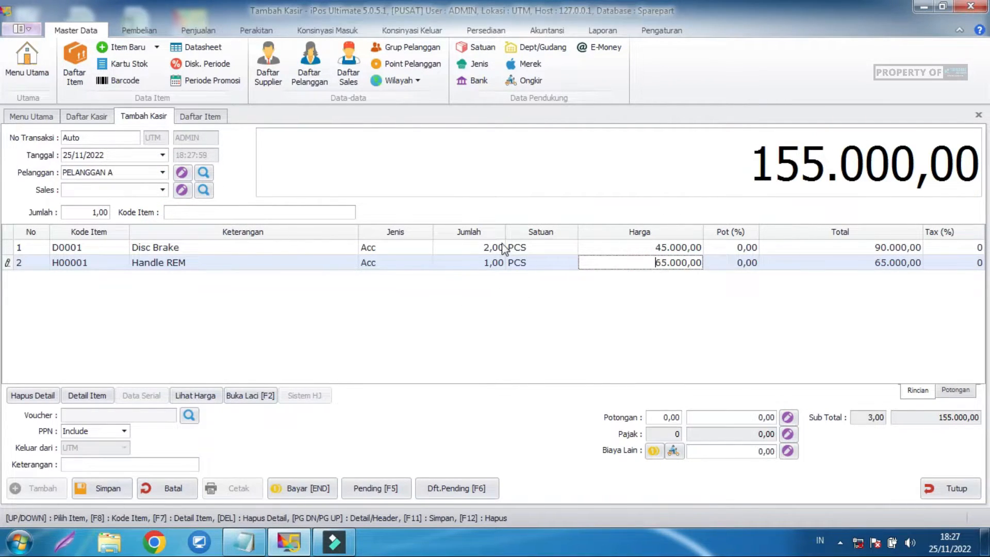
left_click(482, 291)
Open the payment for the two-item sale and enter 155.000 as the debit card amount.
left_click(293, 488)
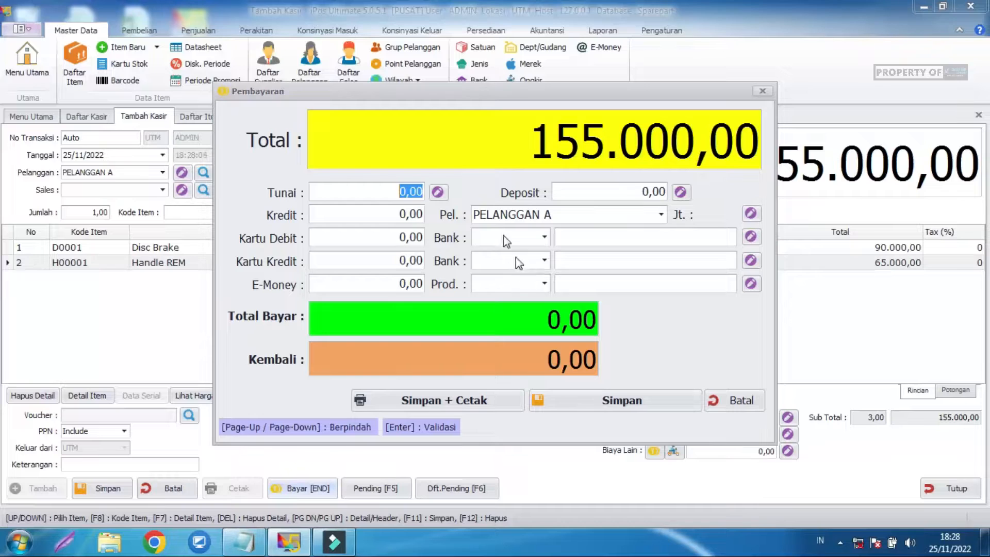
left_click(377, 194)
left_click(403, 193)
left_click_drag(404, 236, 389, 236)
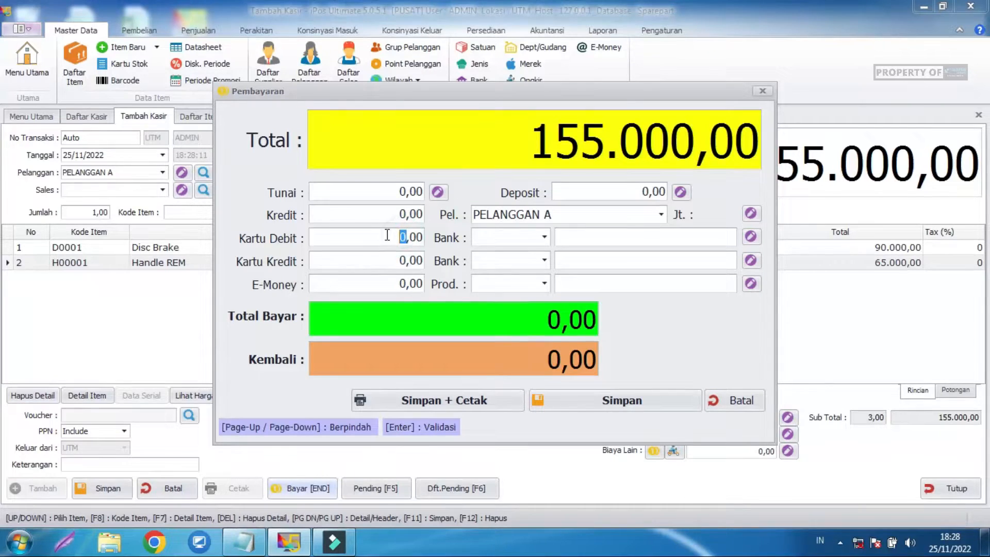
type("155.0")
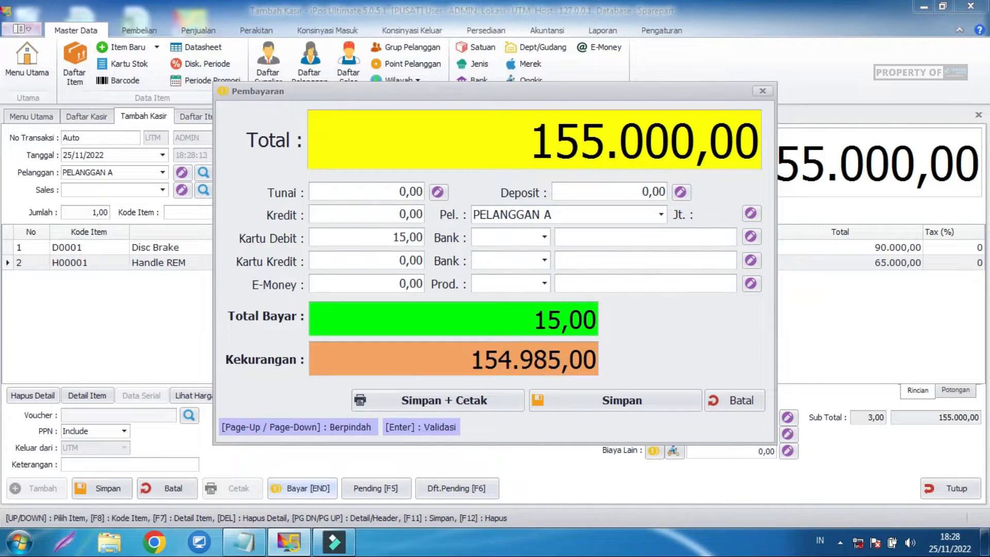
type("00")
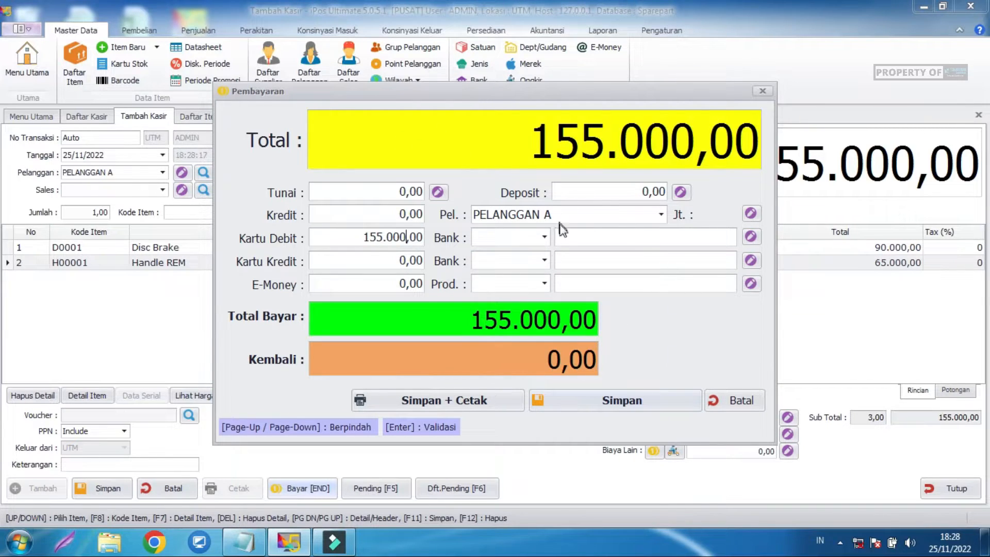
Choose BCA as the debit card bank, save the payment and start a new transaction.
left_click(544, 238)
left_click(536, 254)
left_click(645, 403)
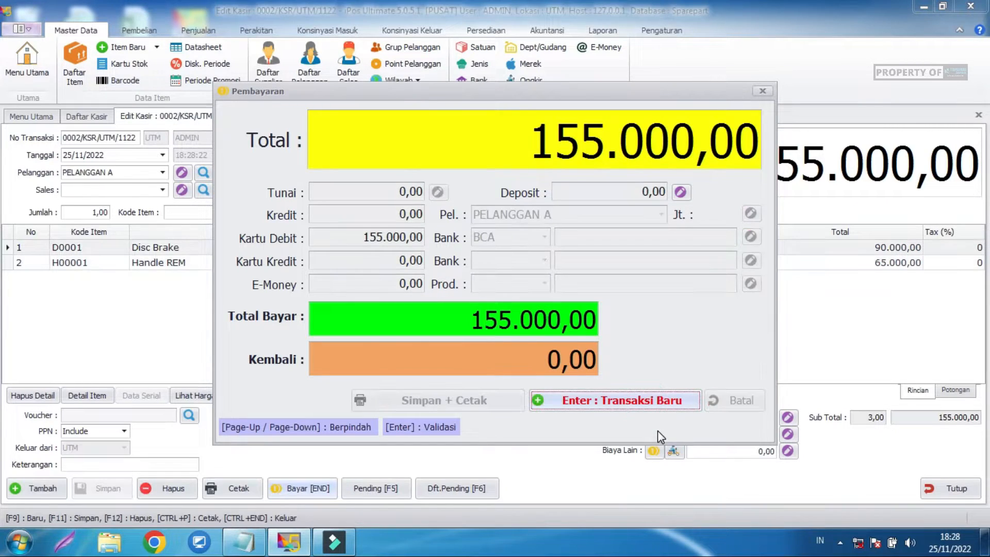
left_click(634, 404)
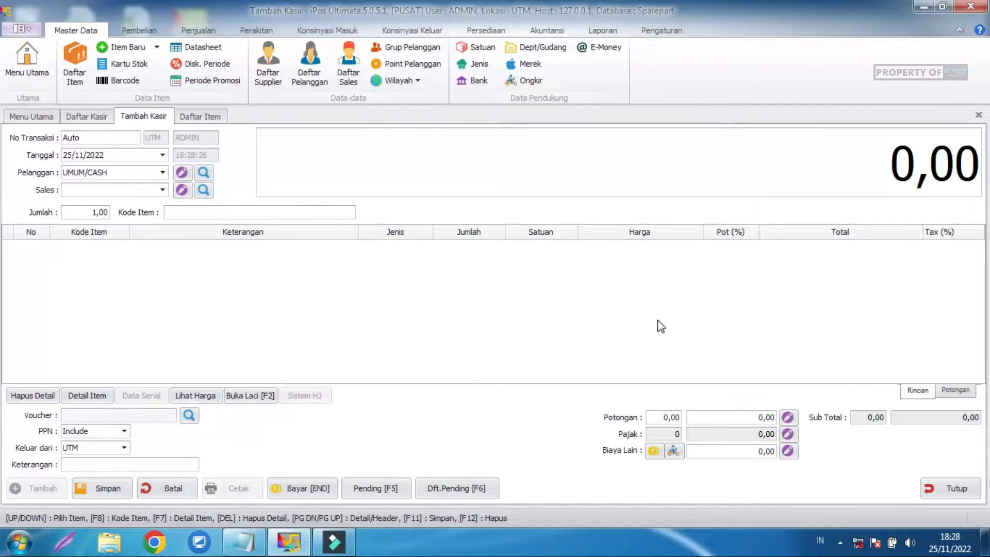
Add item H00001 (Handle REM) with a quantity of 1 to the new cashier sale.
left_click(186, 212)
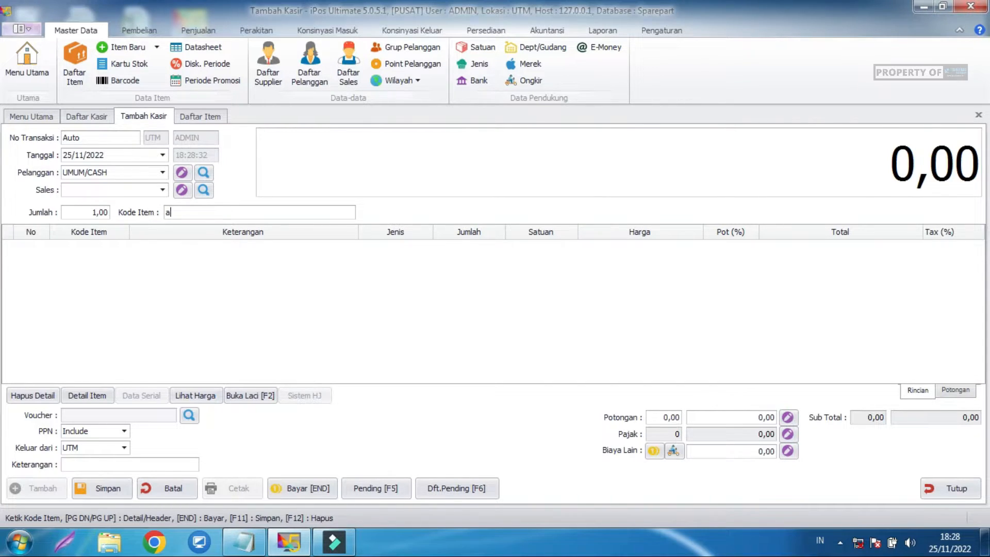
type("H00001")
key("Return")
left_click(315, 284)
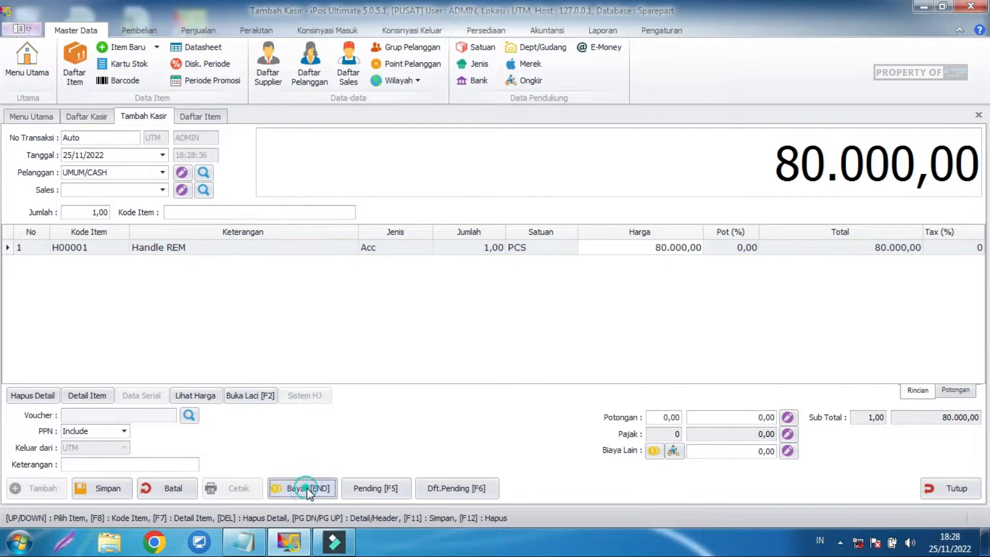
Try a cash payment of 80000 for the sale with its cash account code chosen, and cancel the payment.
left_click(307, 488)
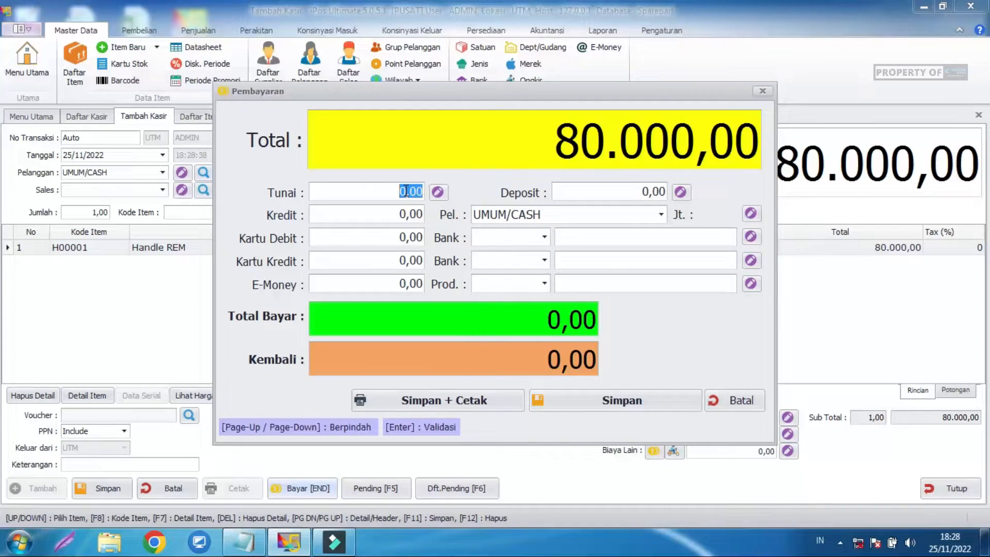
type("80000")
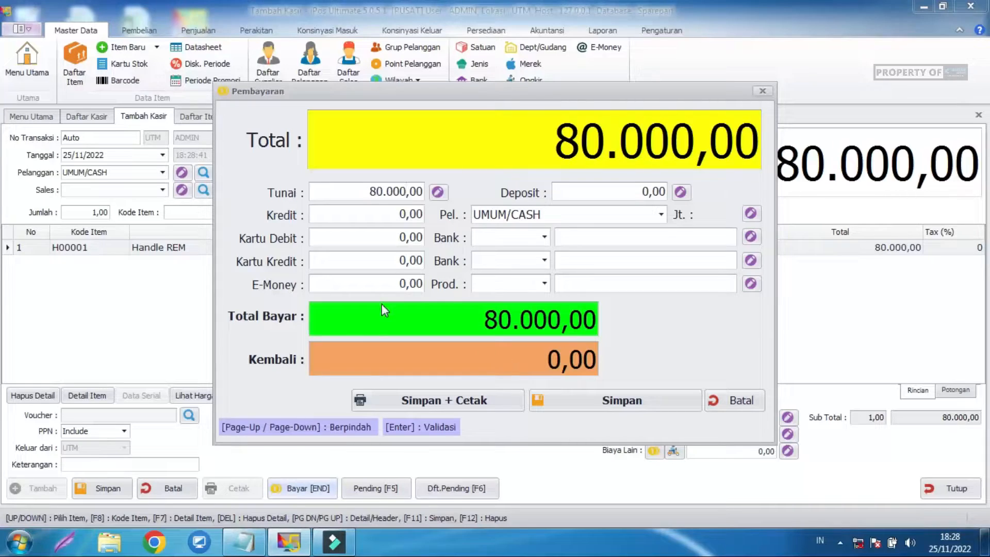
left_click(437, 192)
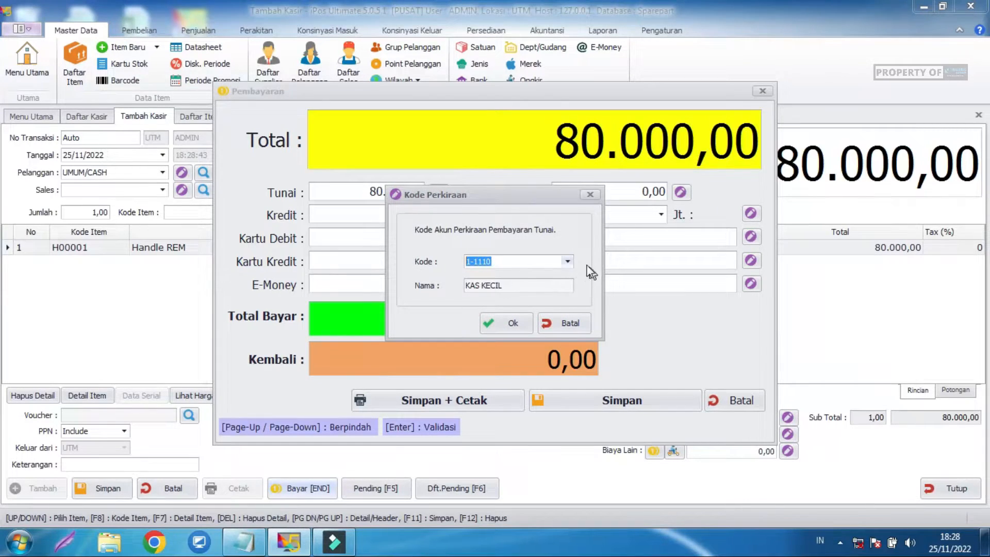
left_click(567, 261)
left_click(539, 303)
left_click(503, 325)
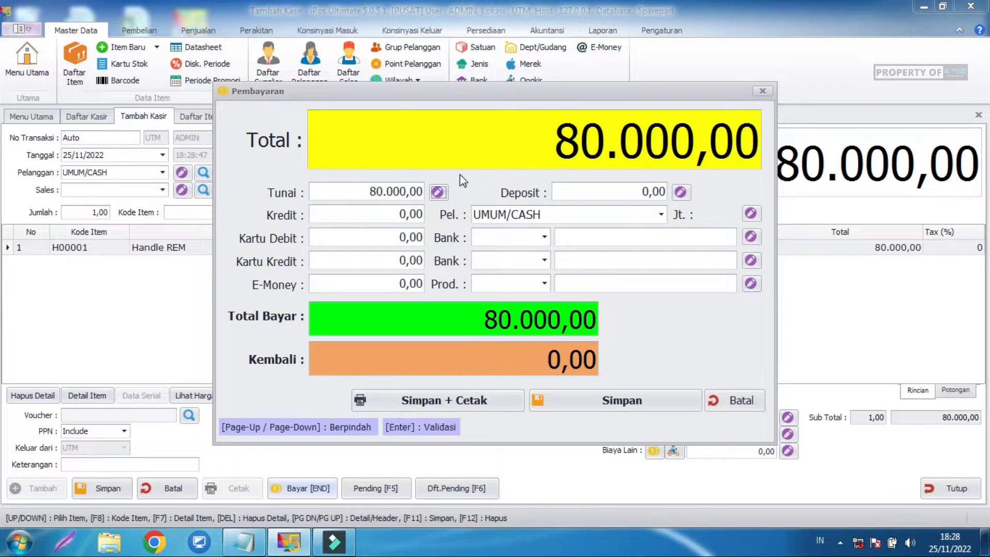
left_click(734, 410)
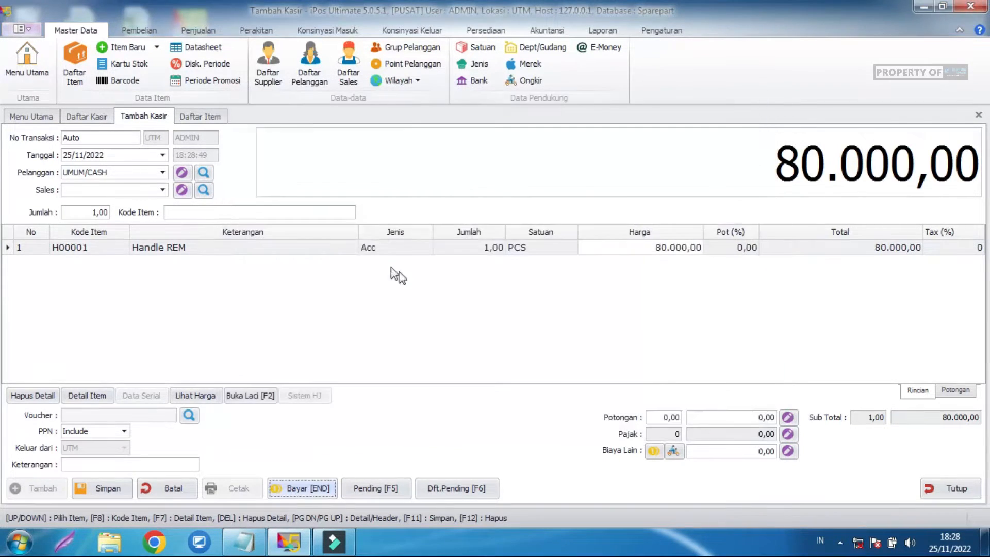
Preview the cashier sales report for 25/11/2022 from the cashier transaction list.
left_click(91, 117)
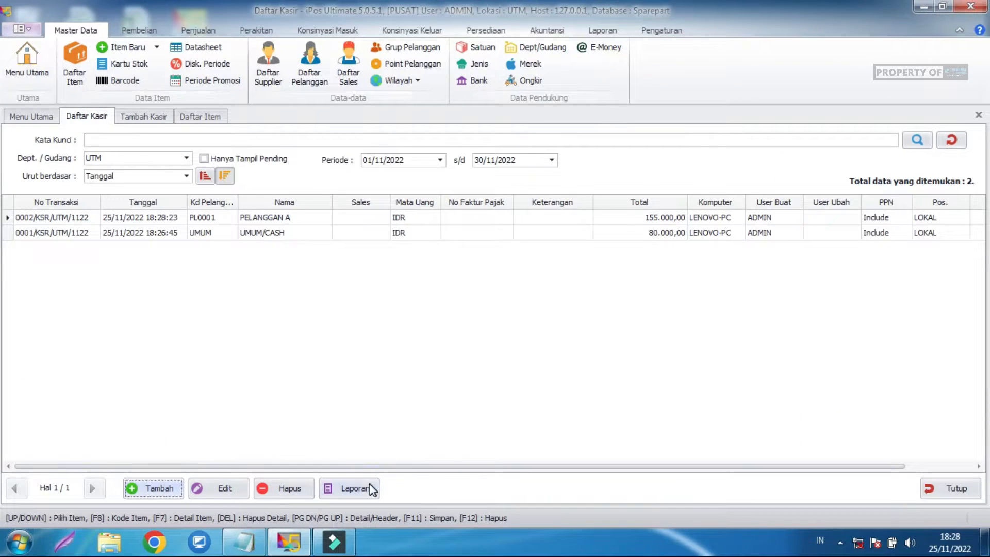
left_click(367, 488)
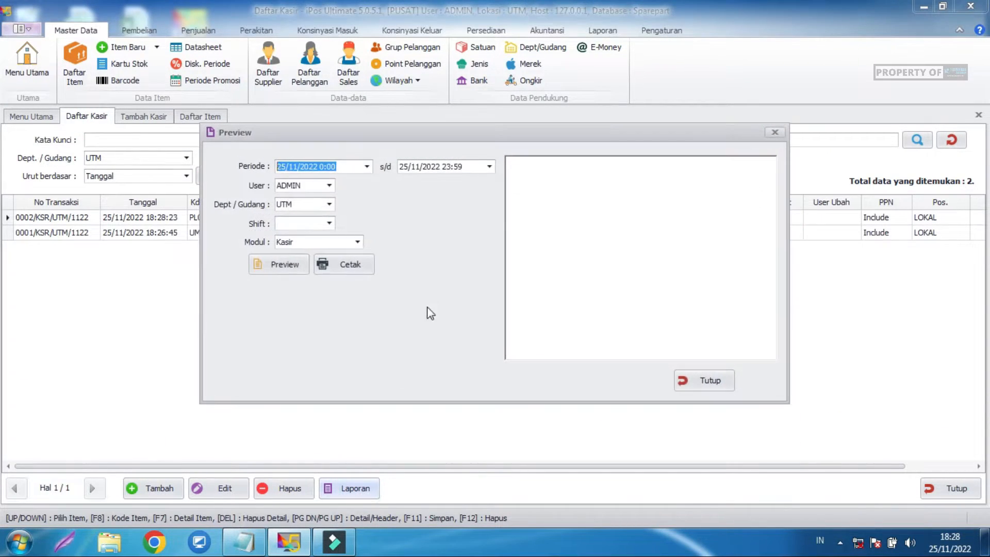
left_click(296, 269)
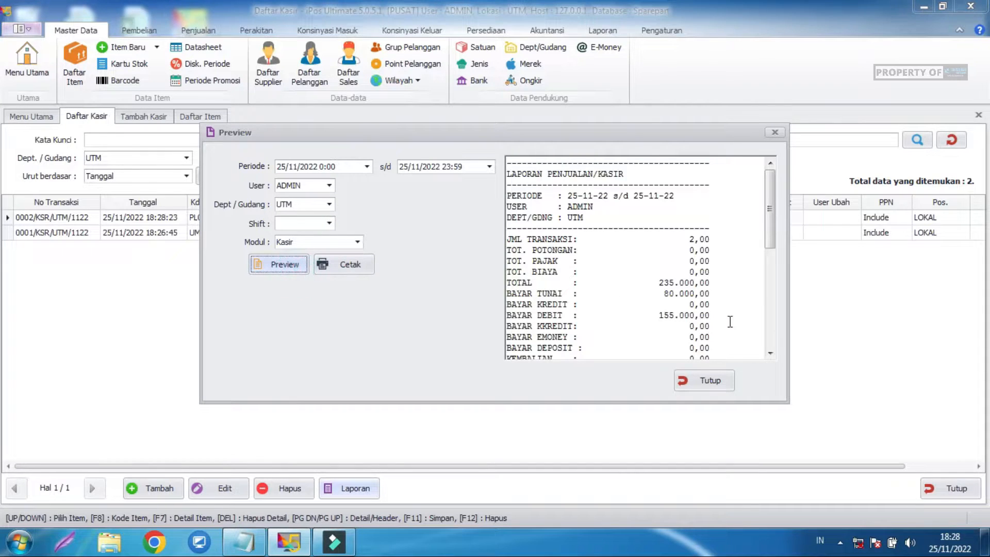
Examine the cash and debit payment amounts in the report preview and close it.
left_click_drag(658, 294, 701, 302)
left_click(695, 295)
left_click_drag(642, 315, 707, 318)
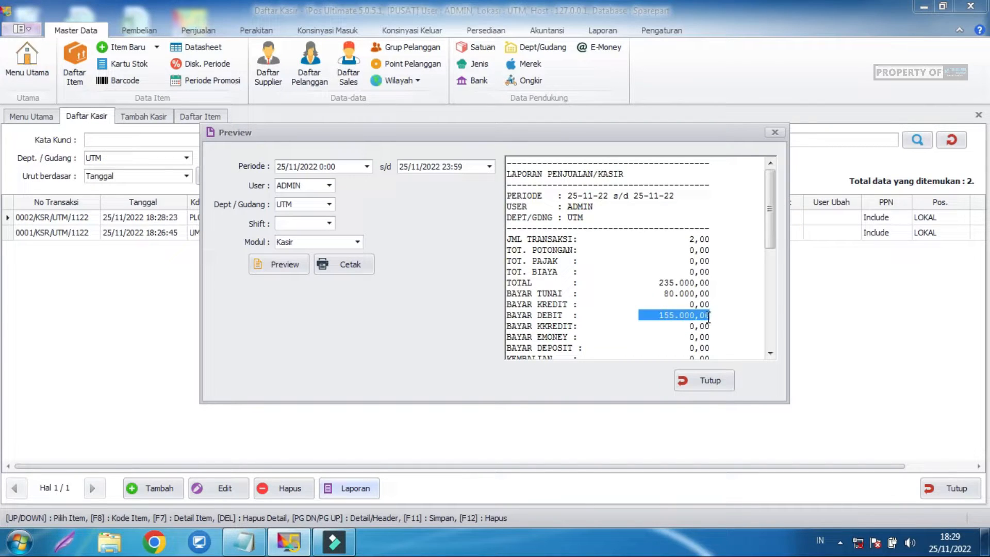
left_click(660, 315)
left_click_drag(664, 316, 705, 298)
left_click(661, 293)
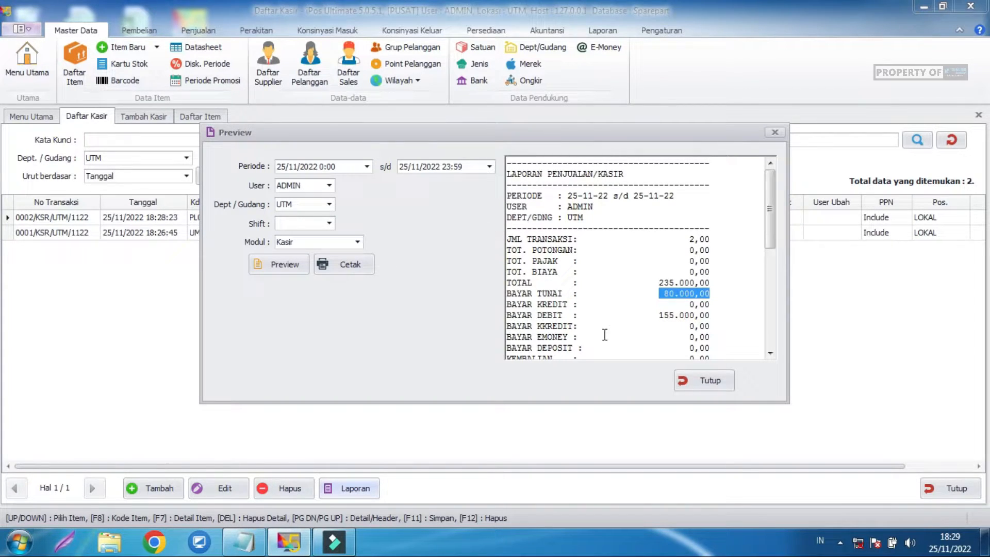
left_click(693, 381)
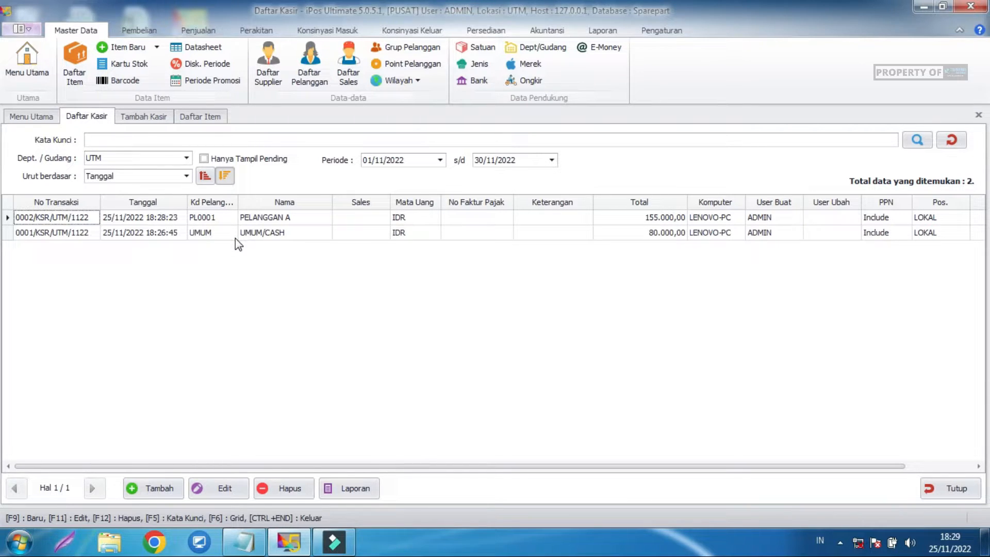
Check the stock in the item list and close all open pages, discarding the unsaved cashier sale.
left_click(201, 117)
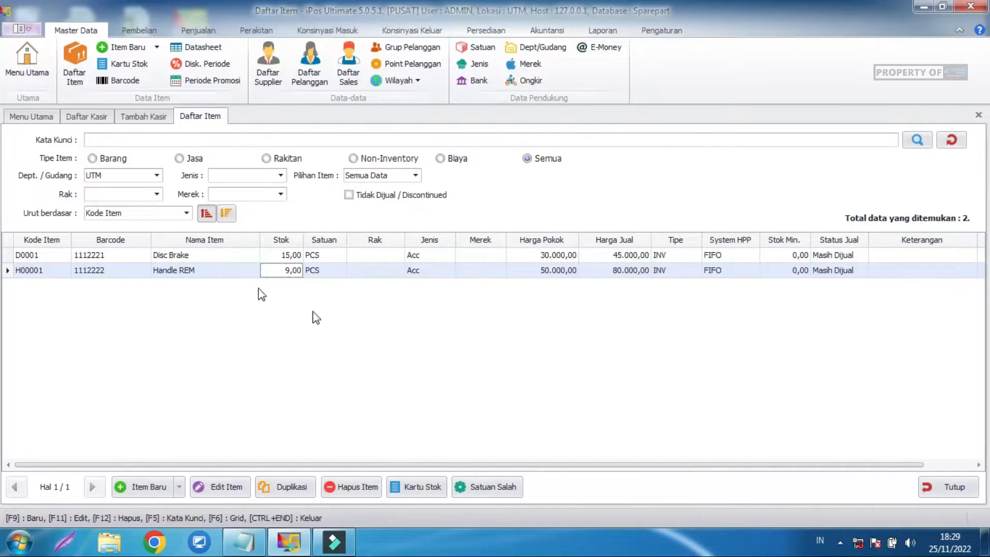
left_click(964, 491)
left_click(957, 489)
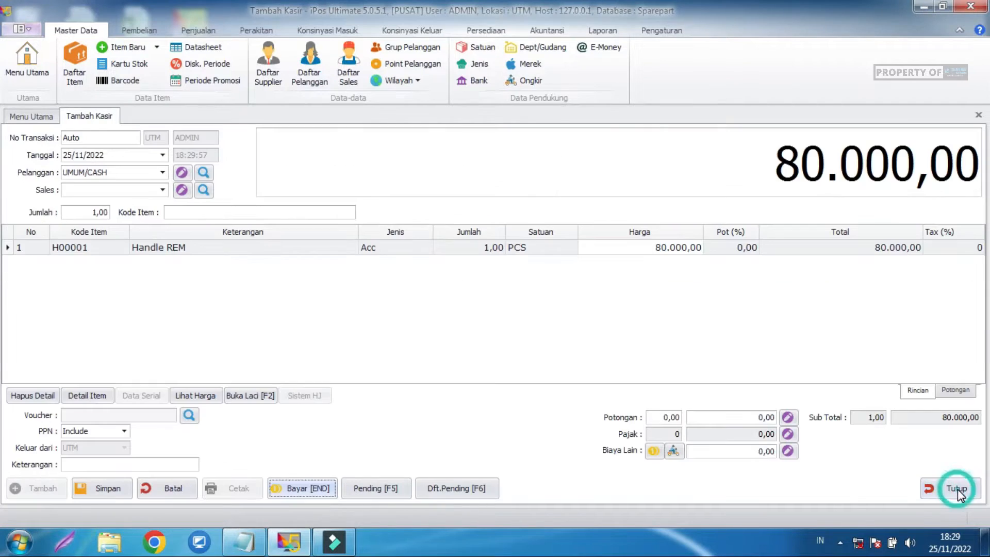
left_click(957, 488)
left_click(550, 320)
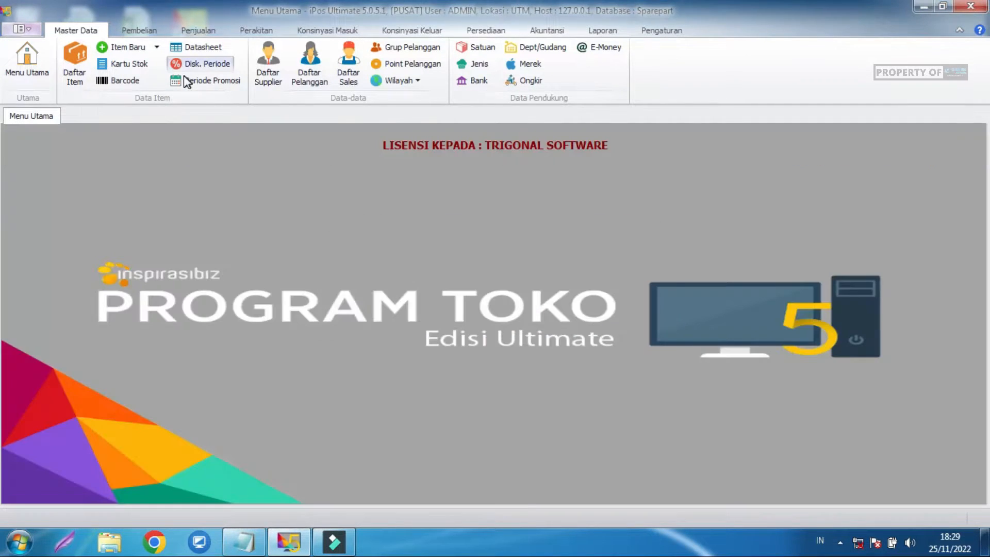
Start a new item from the item list with the item type Rakitan (ASM).
left_click(82, 30)
left_click(83, 82)
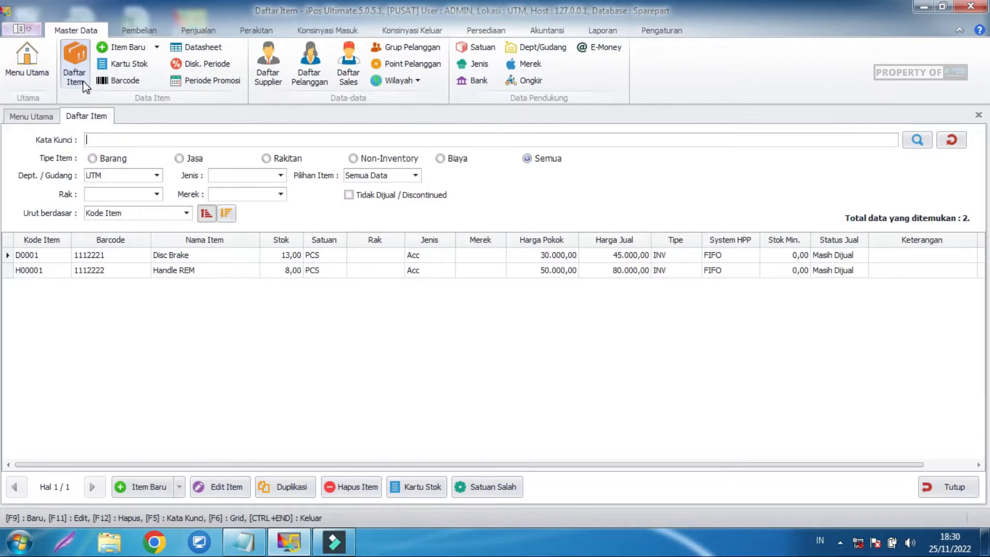
left_click(128, 485)
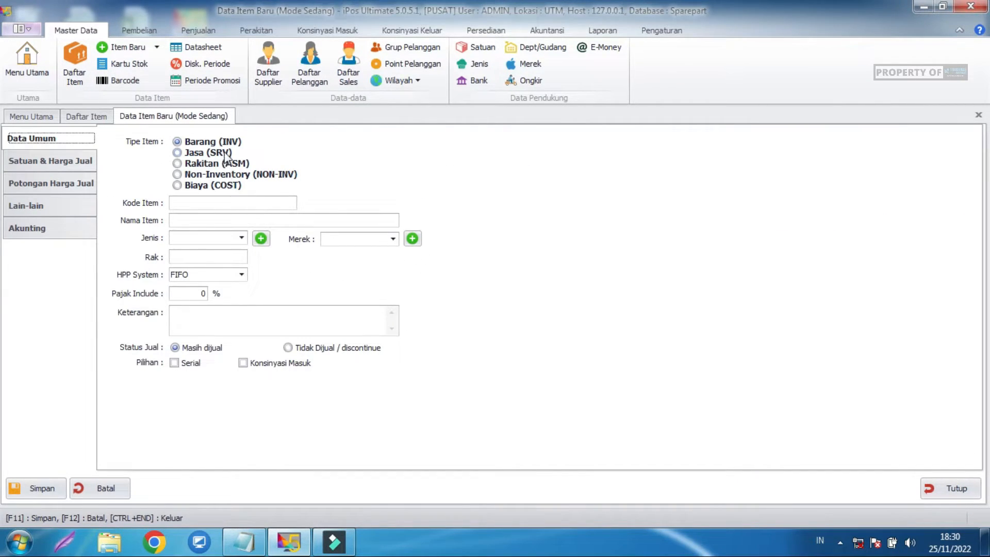
left_click(196, 171)
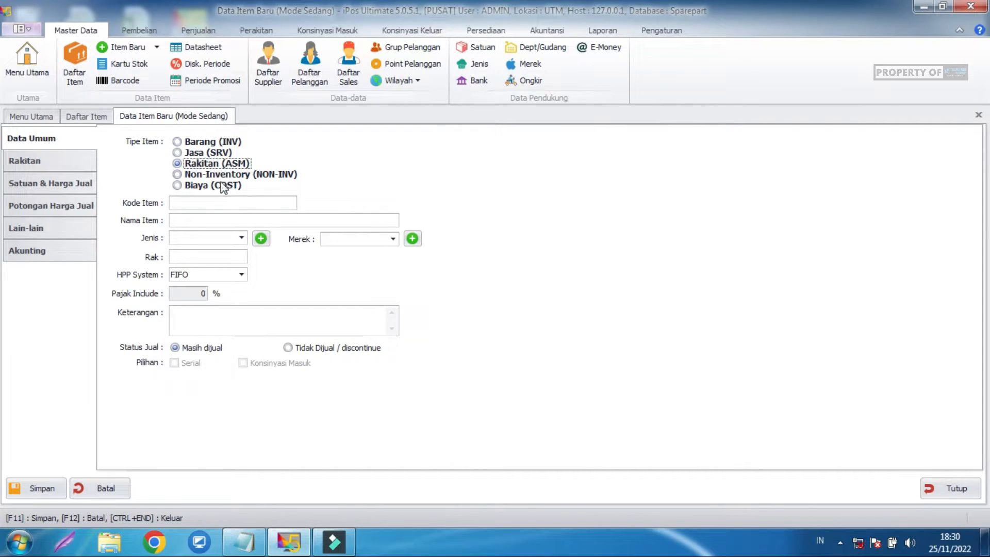
Give the new item the code P00001, the name Paket Rem and the category Acc.
left_click(219, 205)
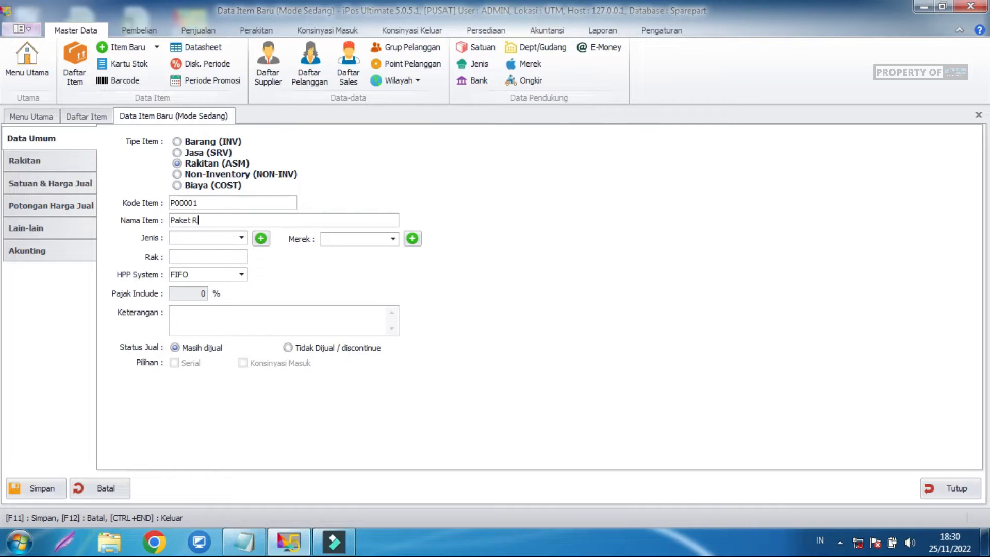
left_click(243, 240)
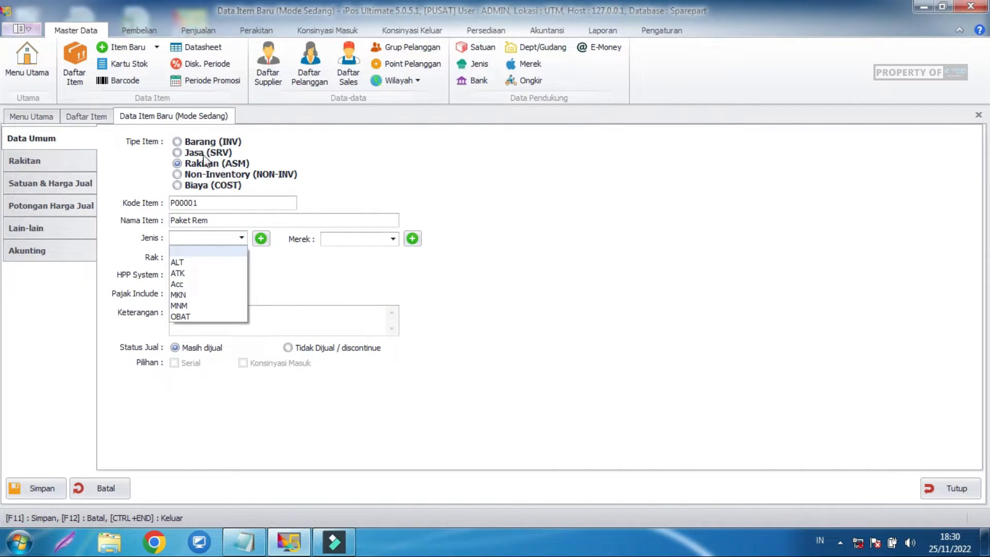
left_click(202, 281)
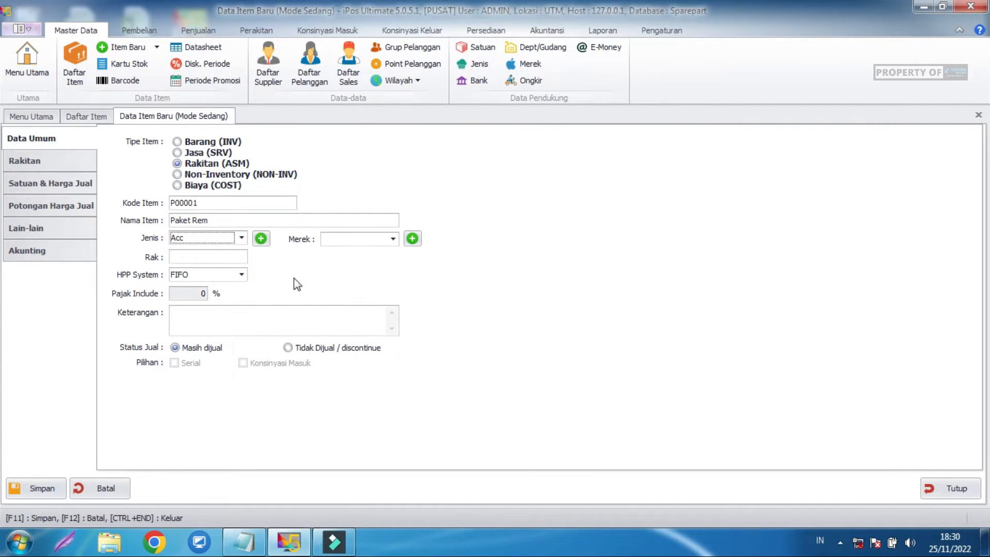
Add Handle REM (H00001) to the package's assembly item list with a quantity of 2.
left_click(87, 160)
left_click(161, 176)
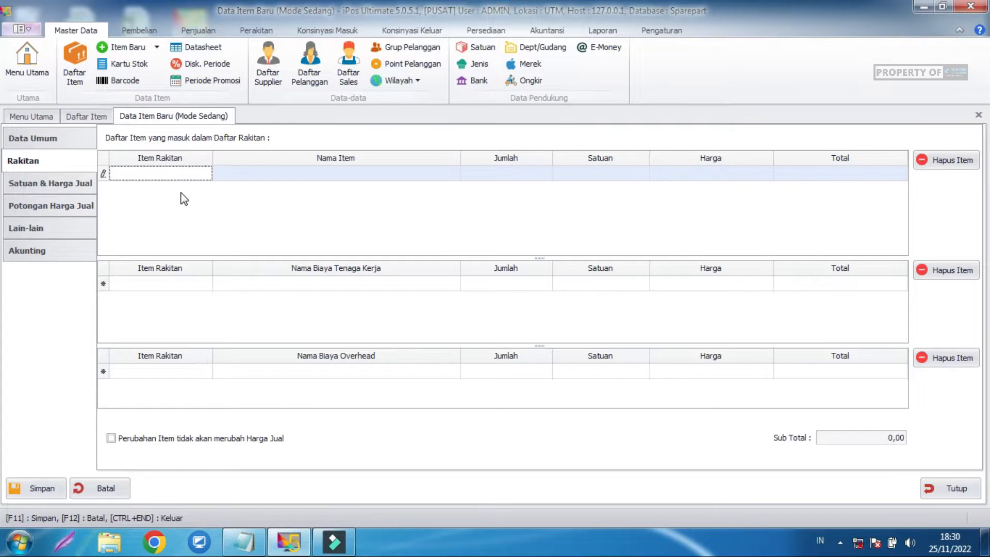
type("rem")
key("Return")
double_click(343, 225)
left_click(245, 198)
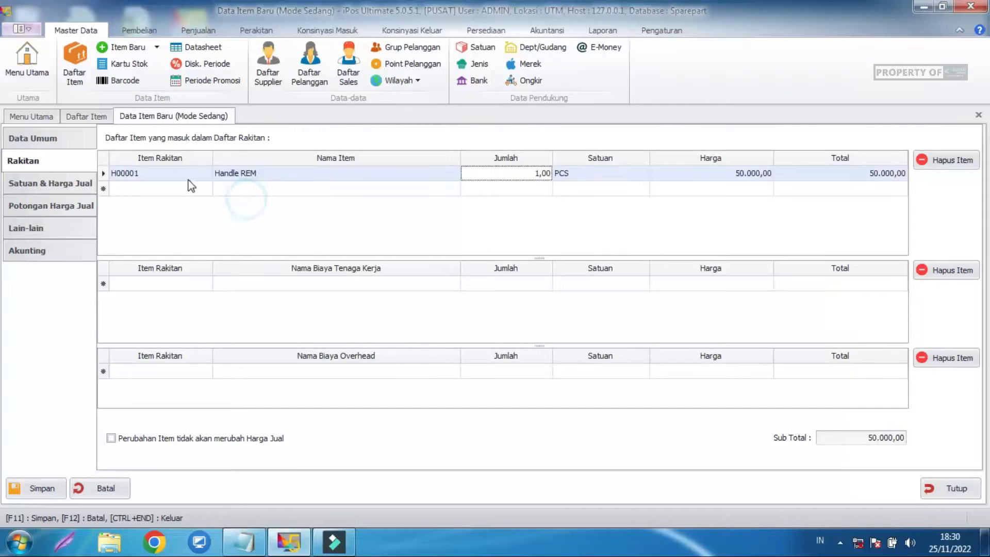
double_click(535, 173)
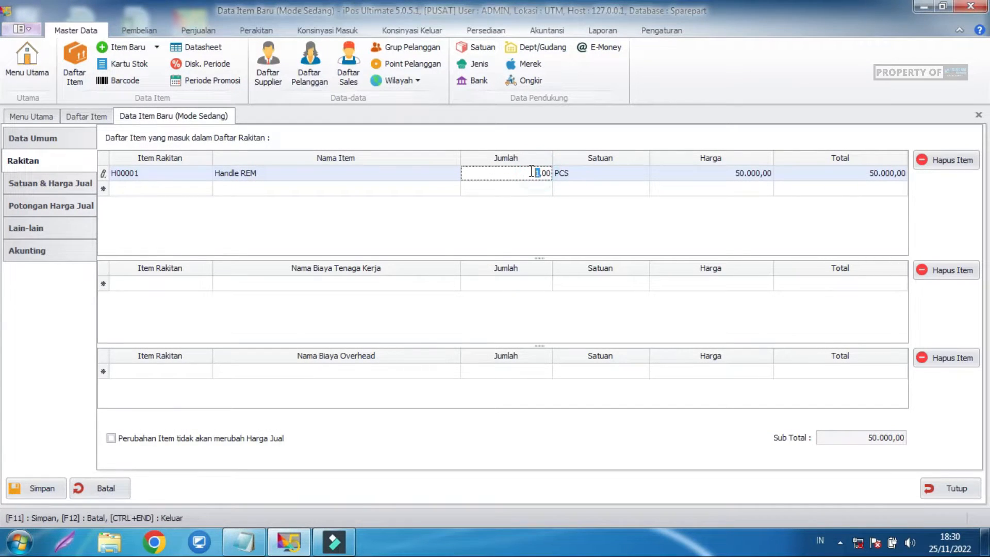
type("2")
Add Disc Brake (D0001) as the second component in the assembly item list.
left_click(191, 188)
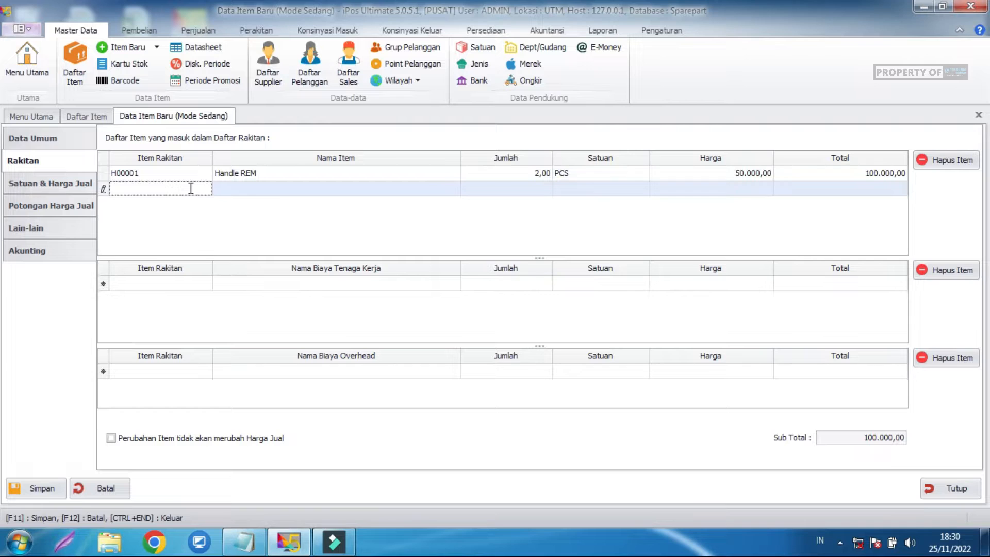
type("disc")
key("Return")
left_click(338, 224)
double_click(339, 224)
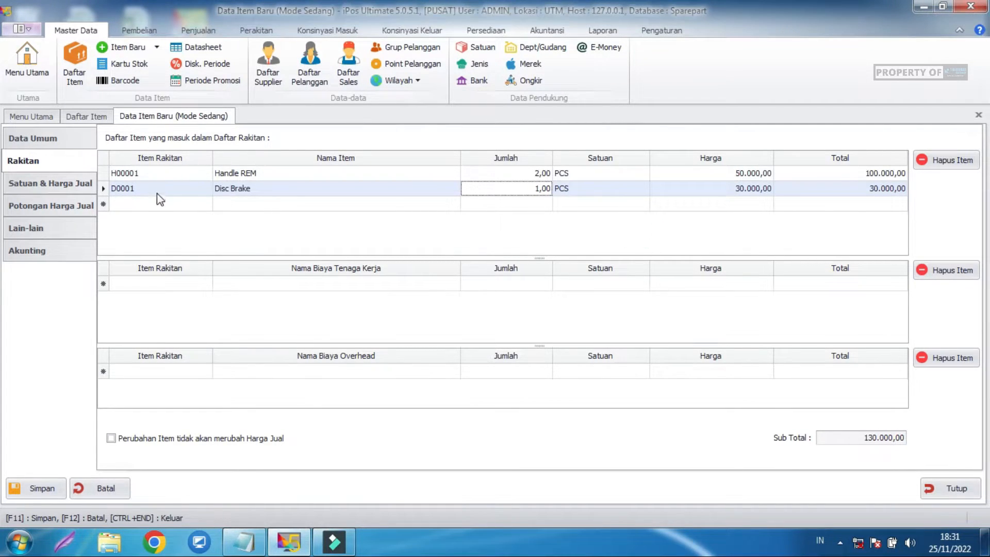
Try to find a third component with the keyword calip, and close the item search.
left_click(169, 204)
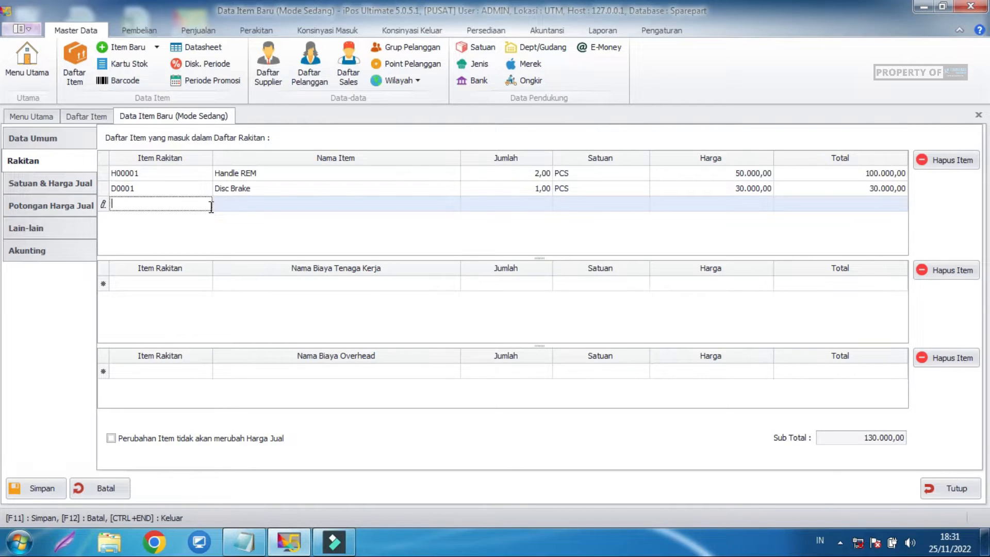
type("calip")
key("Return")
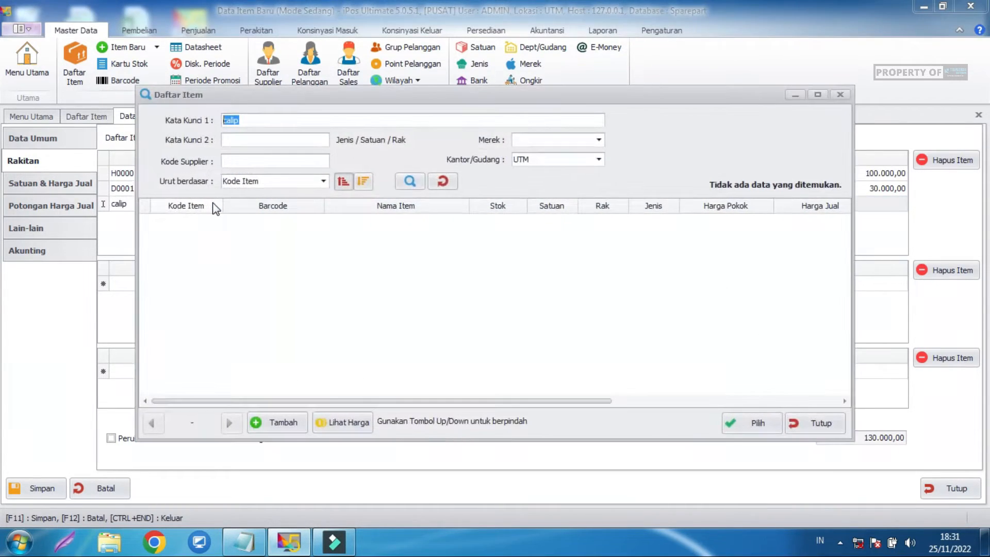
left_click(809, 432)
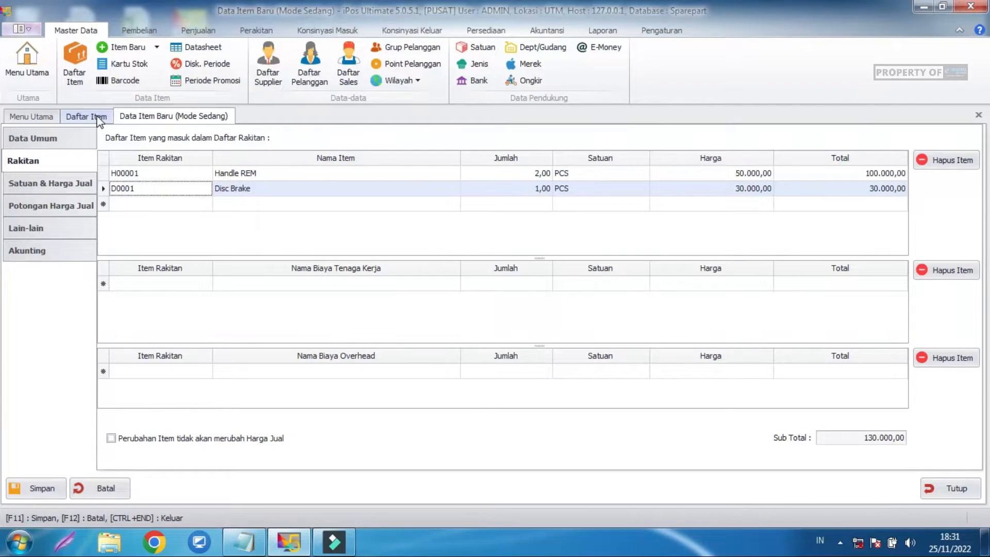
Set the package's base unit to PCS and review its component list alongside the price settings.
left_click(78, 189)
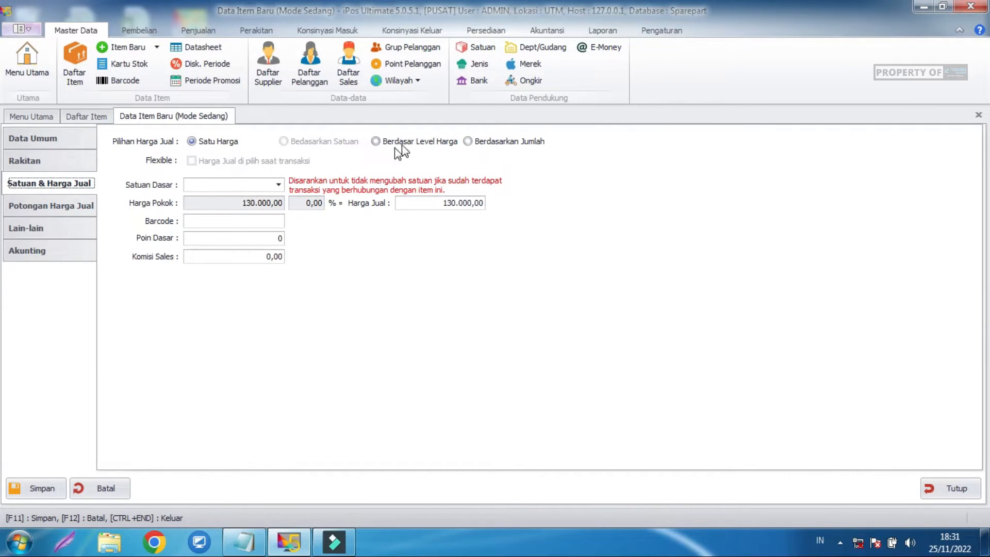
left_click(277, 186)
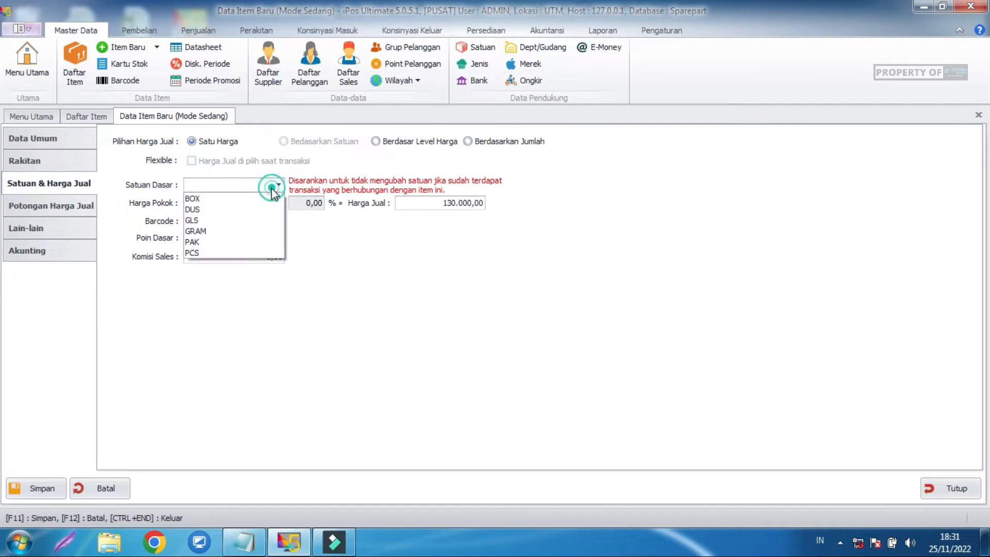
left_click(208, 252)
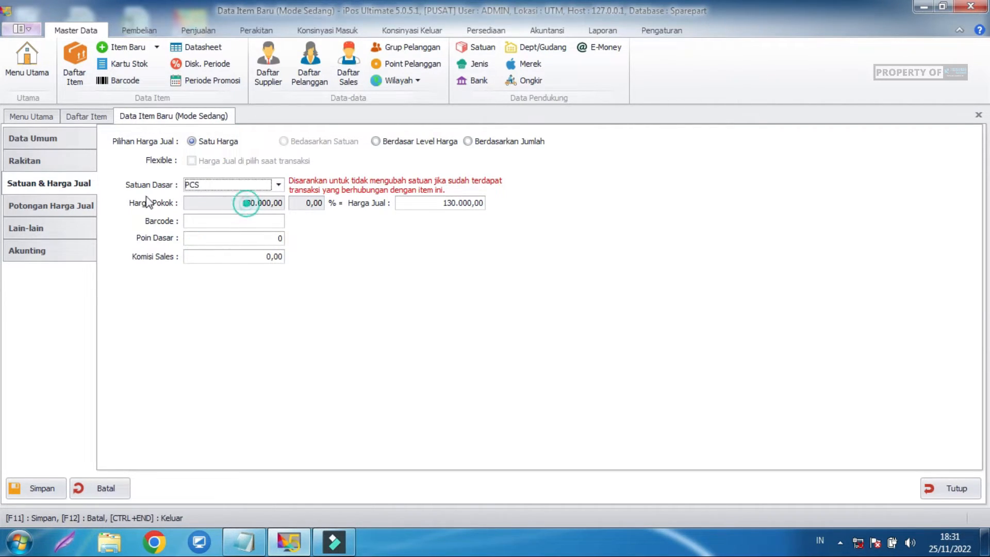
left_click(24, 160)
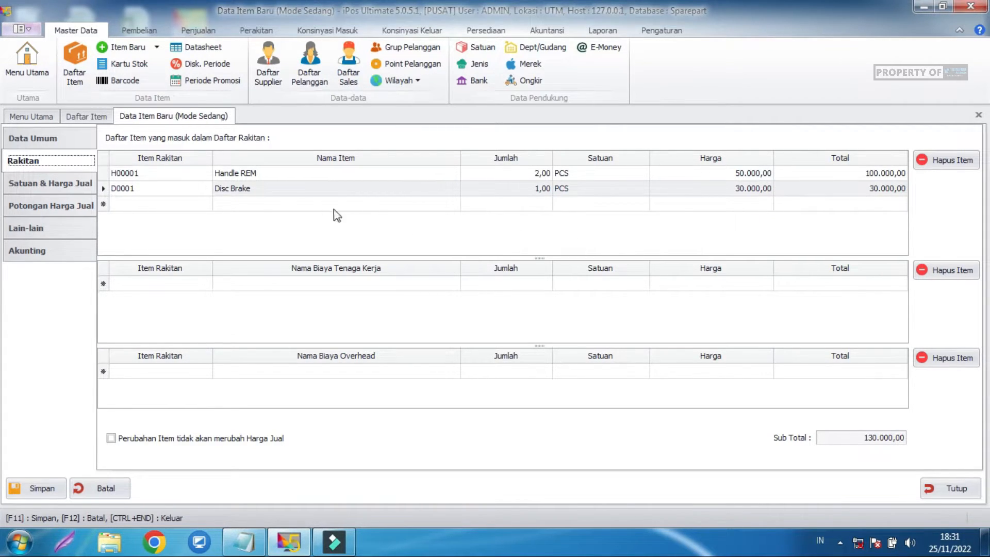
left_click(39, 187)
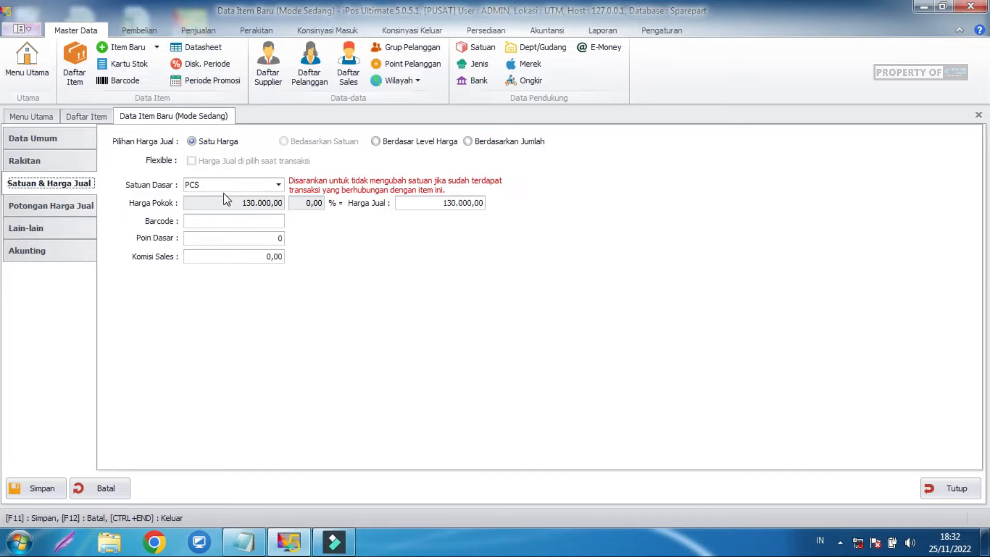
Set the Paket Rem selling price to 160.000, save the item, and finish item entry without creating another one.
left_click(67, 138)
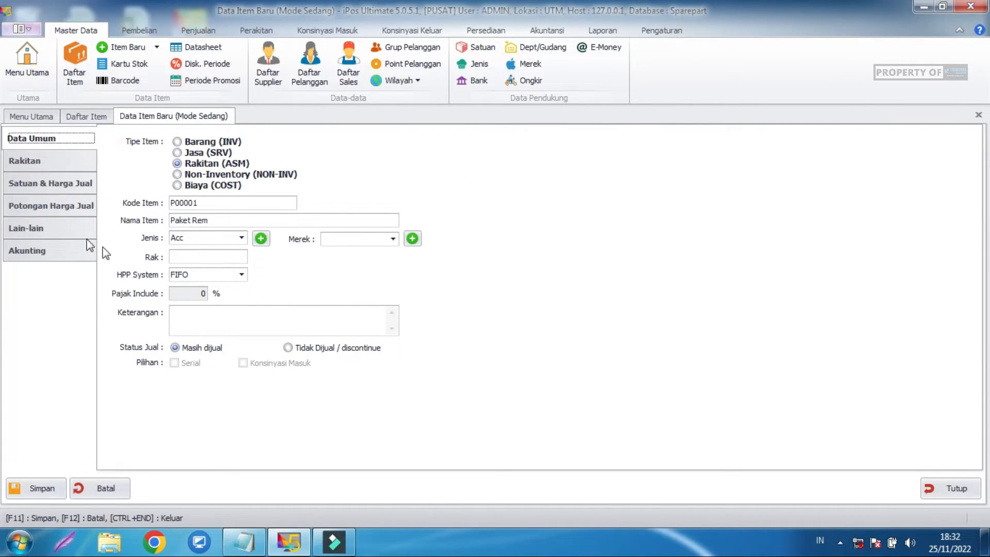
left_click(51, 186)
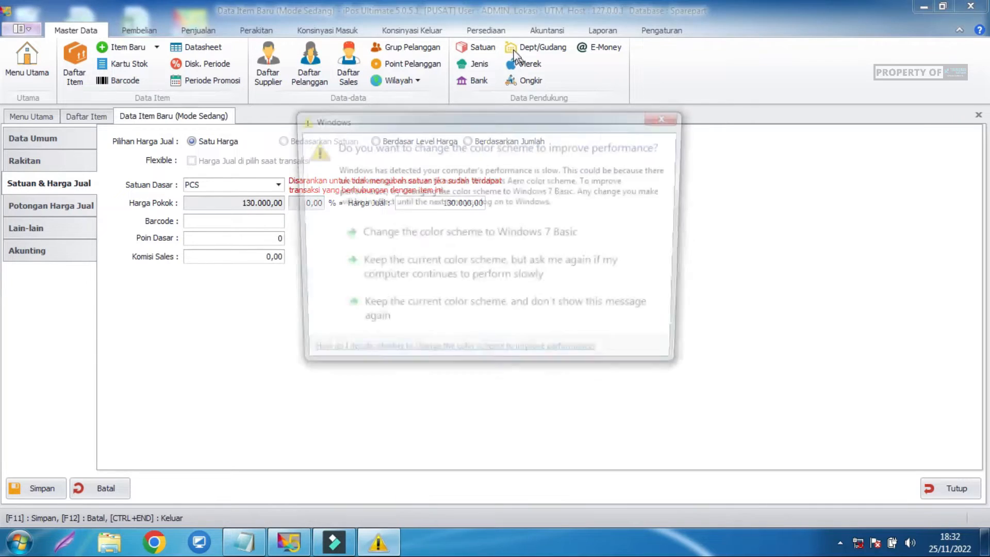
left_click(661, 119)
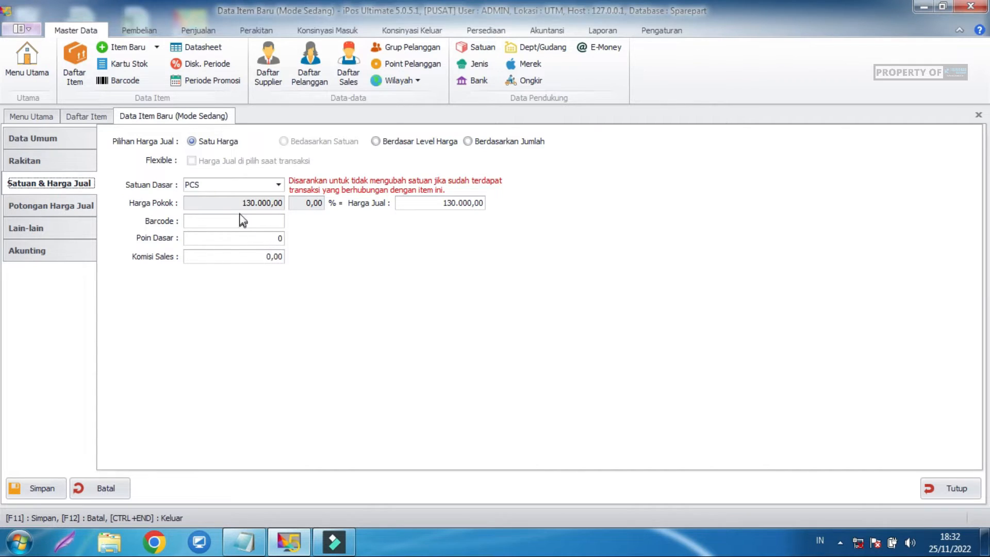
left_click(420, 202)
left_click(426, 201)
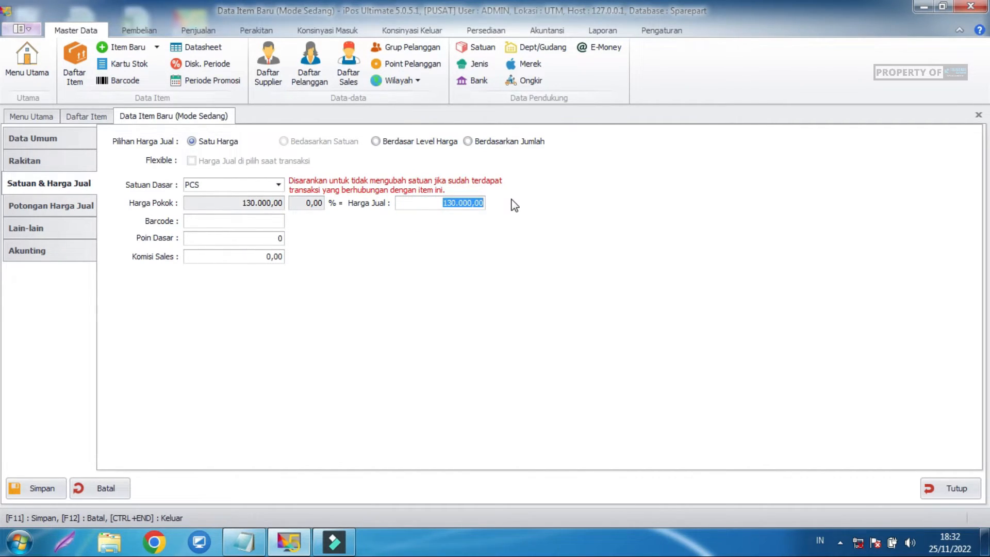
type("160.000")
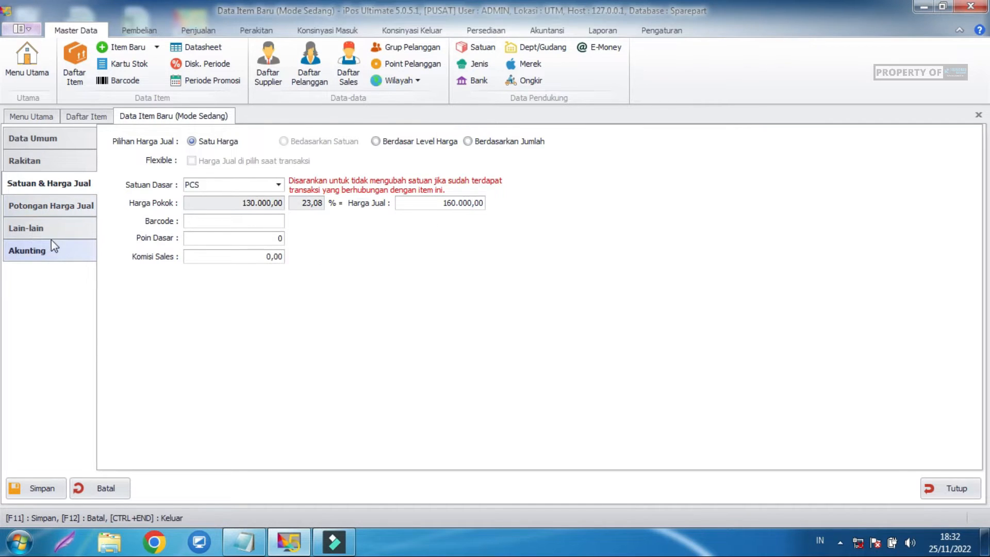
left_click(54, 491)
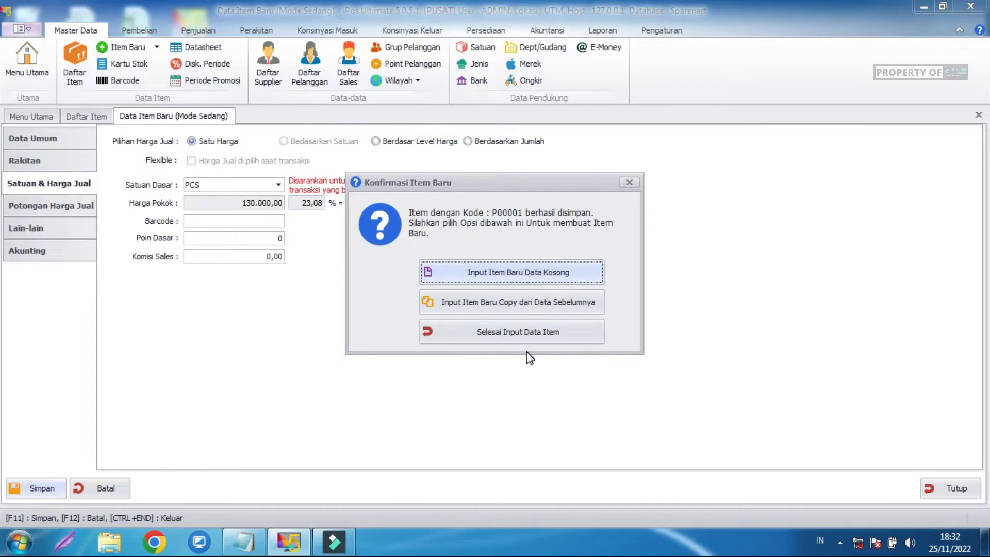
left_click(530, 336)
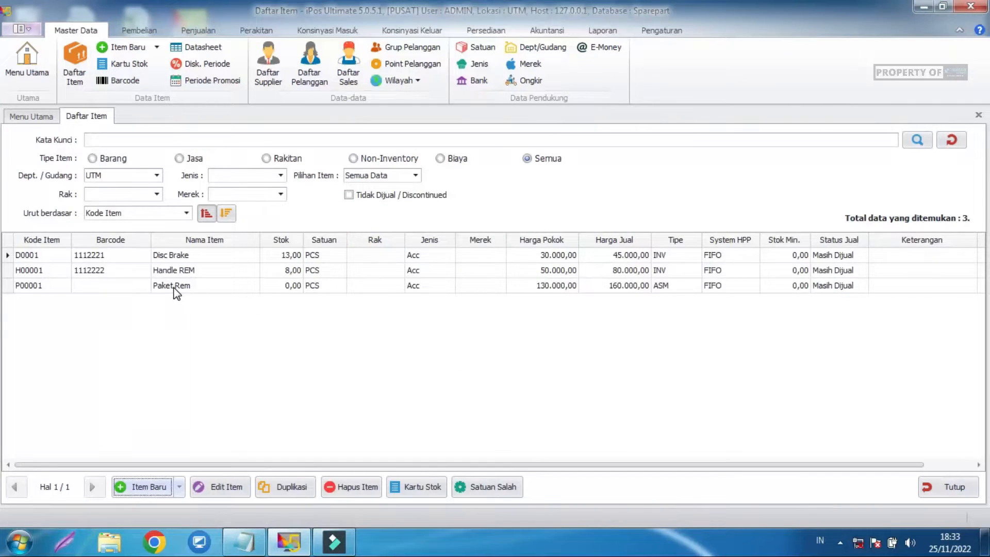
Check the stock of Paket Rem in the item list.
left_click(173, 287)
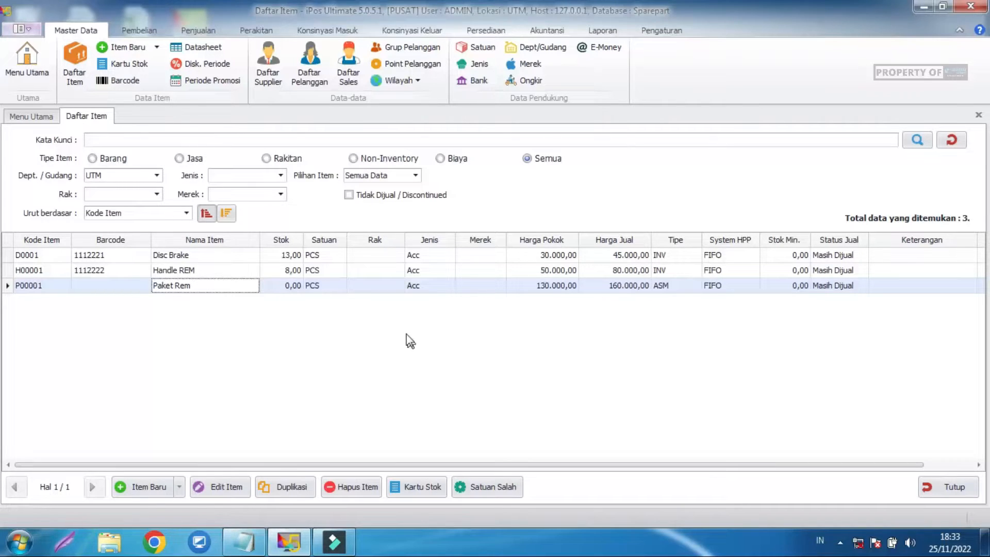
left_click(292, 290)
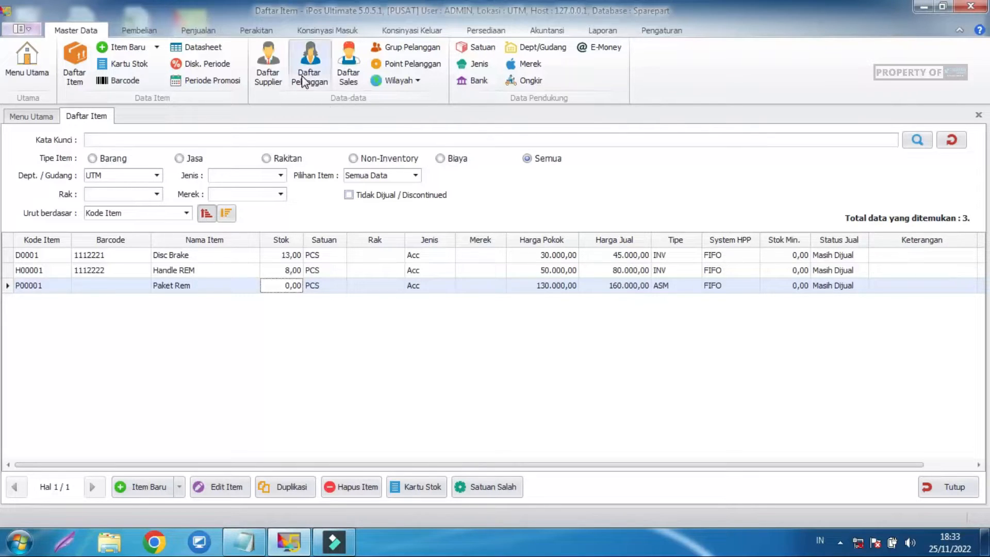
left_click(295, 289)
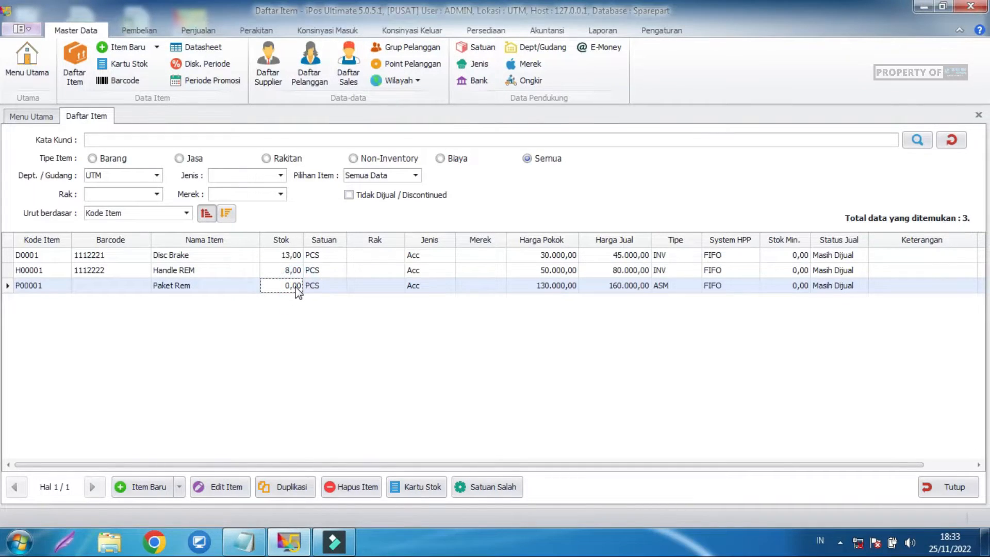
Start a new assembly process transaction for the customer UMUM/CASH.
left_click(249, 32)
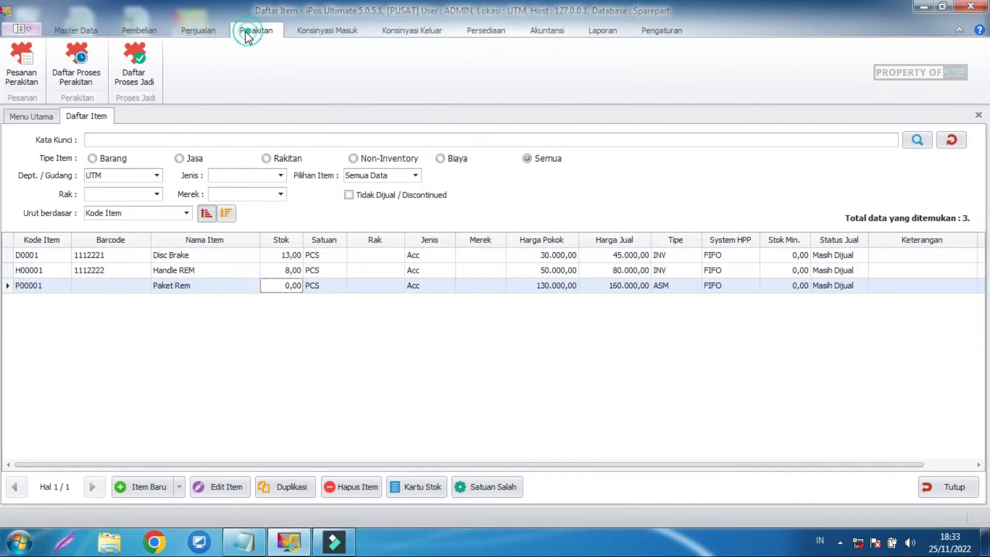
left_click(68, 72)
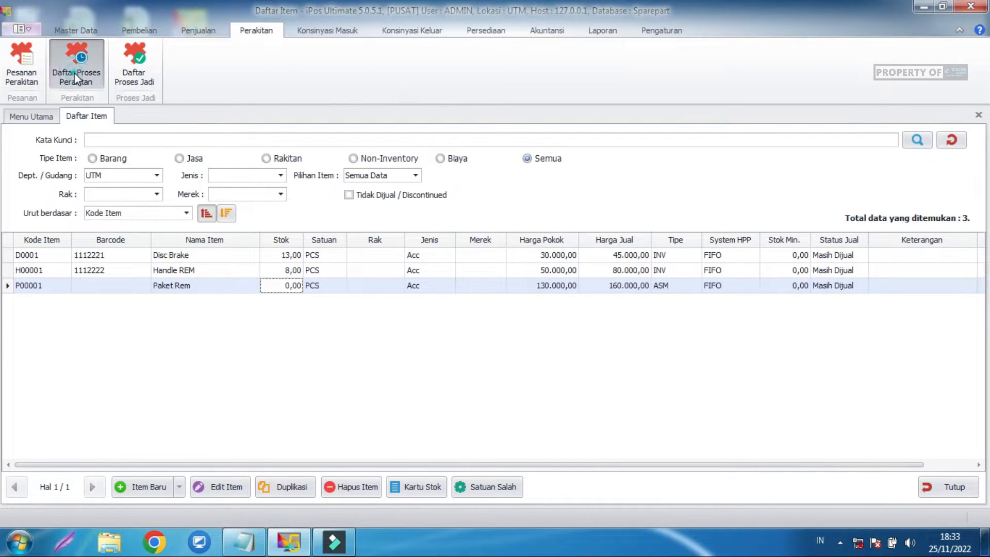
left_click(157, 487)
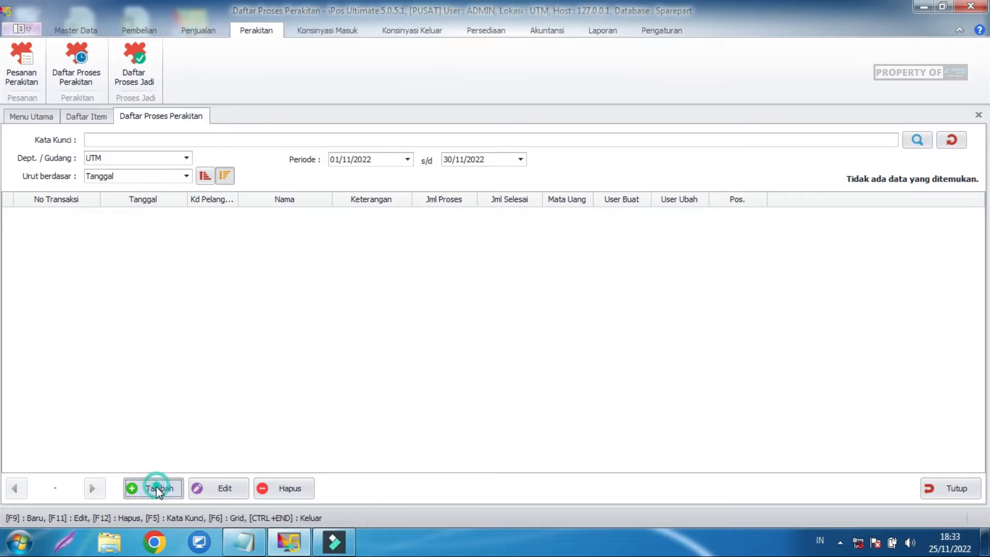
left_click(149, 171)
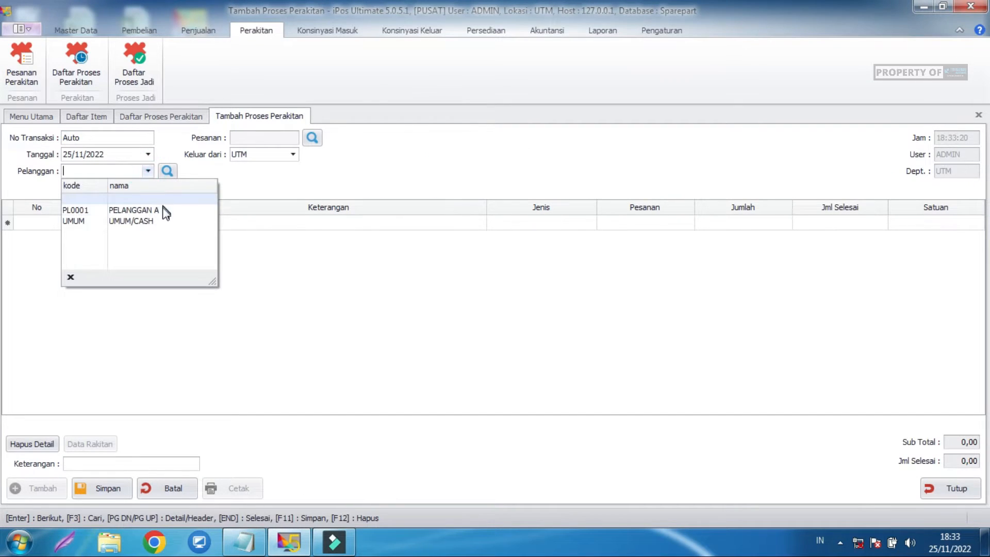
left_click(157, 223)
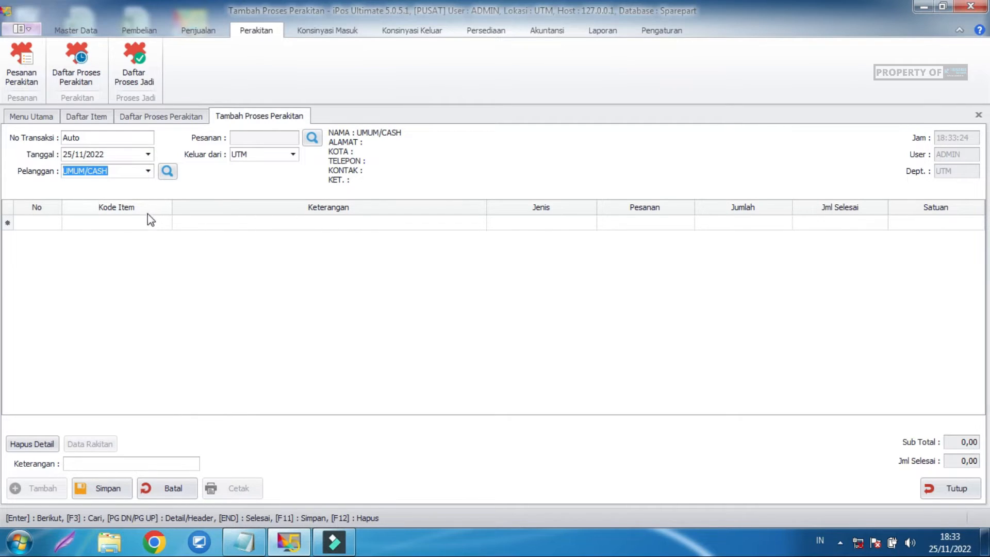
Find Paket Rem (P00001) with the keyword p, add it to the assembly process, and set its quantity to 3.
left_click(155, 222)
type("p")
key("Return")
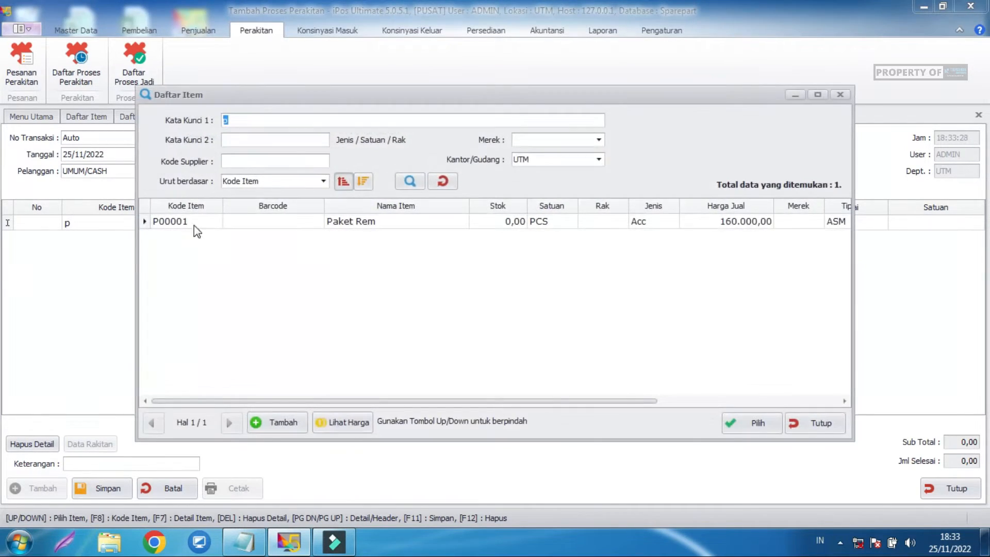
double_click(364, 221)
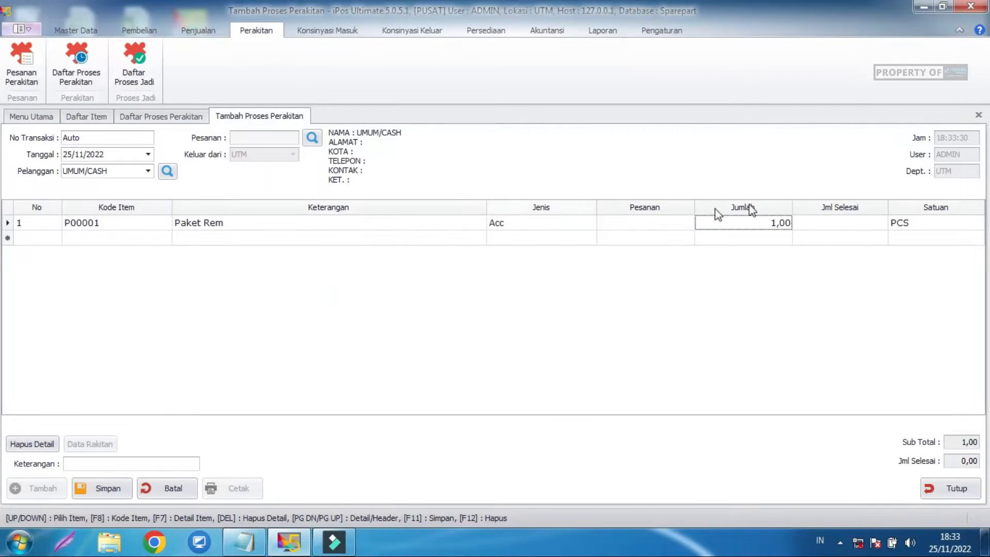
left_click(777, 223)
key("BackSpace")
type("3")
left_click(737, 266)
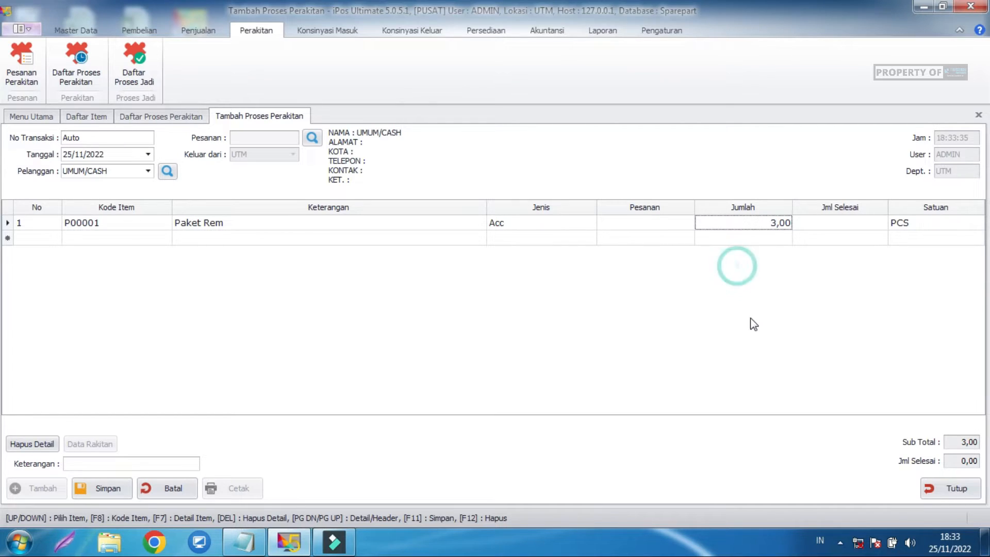
left_click(721, 332)
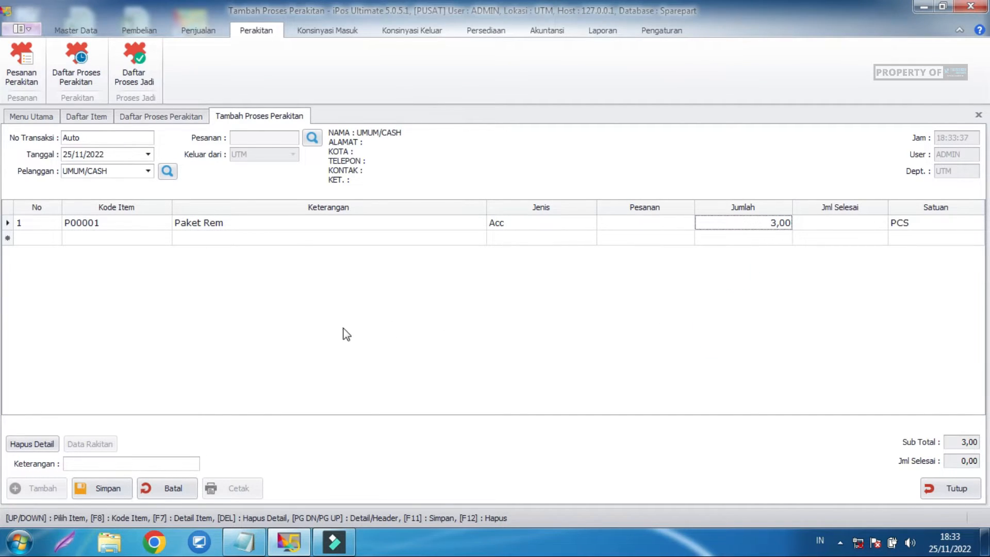
Check the component stocks in the item list, then save the assembly process for Paket Rem.
left_click(99, 120)
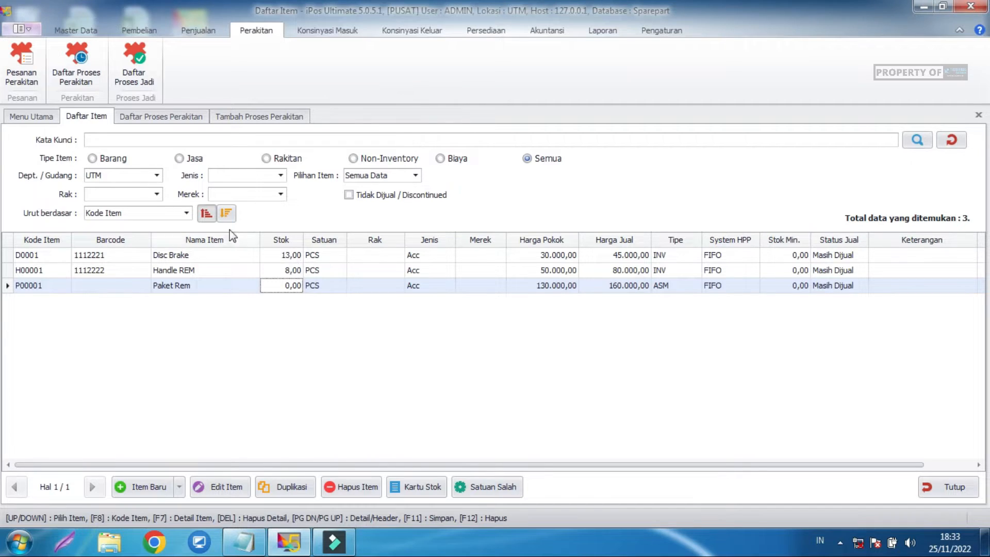
left_click(237, 115)
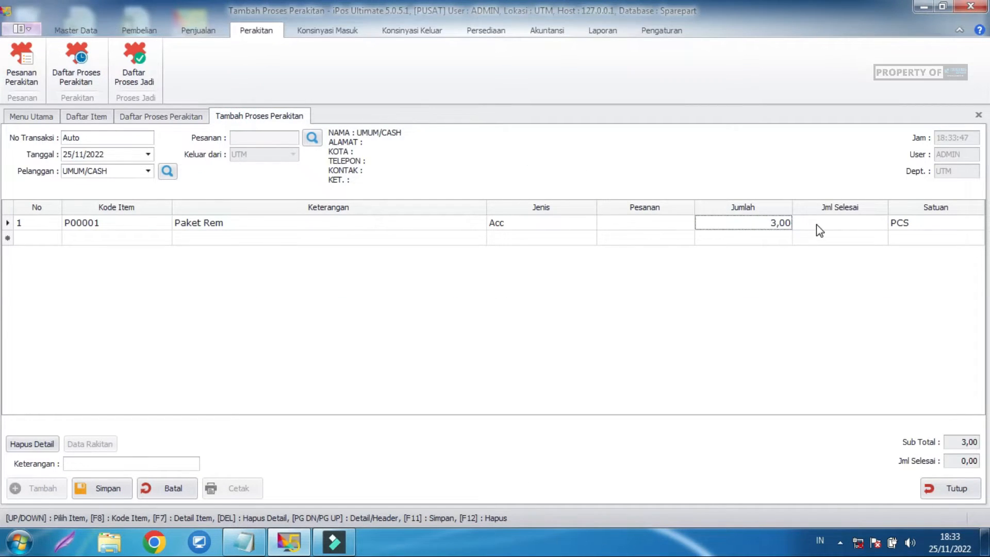
left_click(118, 494)
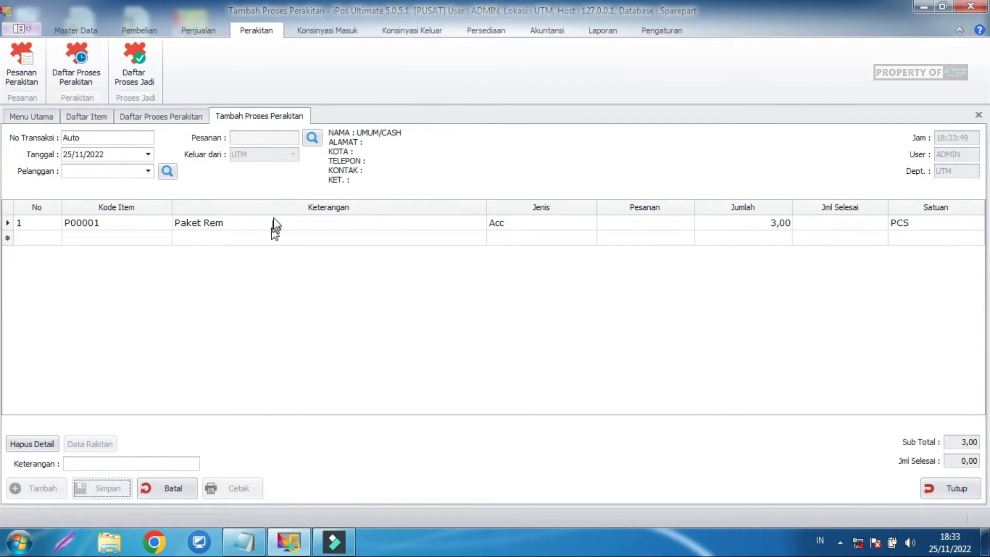
left_click(608, 320)
Refresh the item list, compare the stocks of the components and Paket Rem, and return to the saved assembly process.
left_click(91, 122)
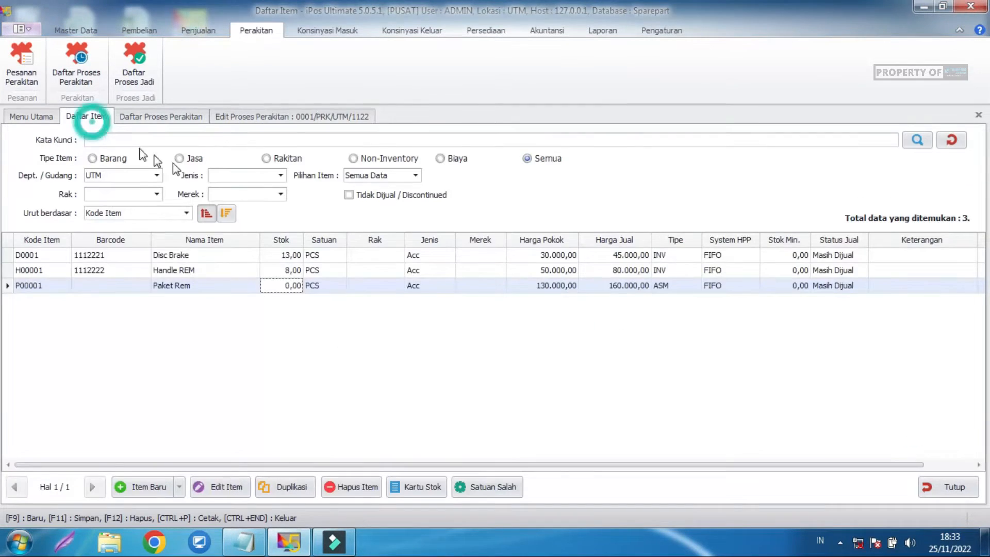
left_click(951, 140)
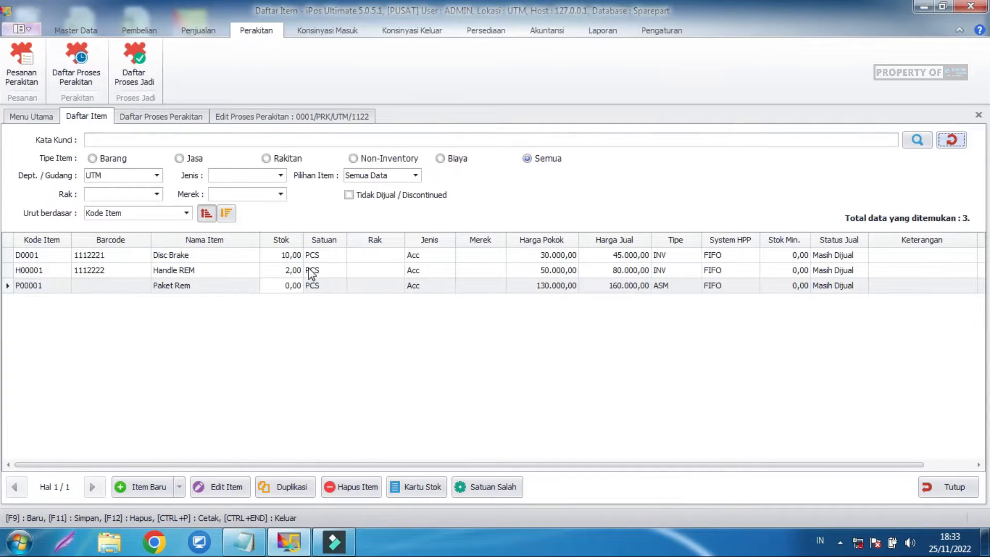
left_click(291, 289)
left_click(298, 117)
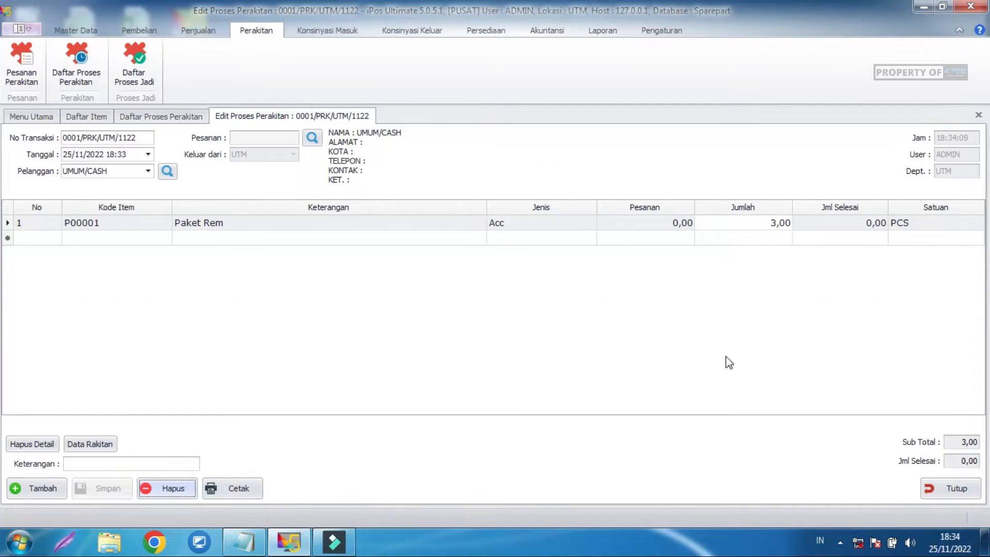
Close the saved assembly process and the assembly process list.
left_click(952, 483)
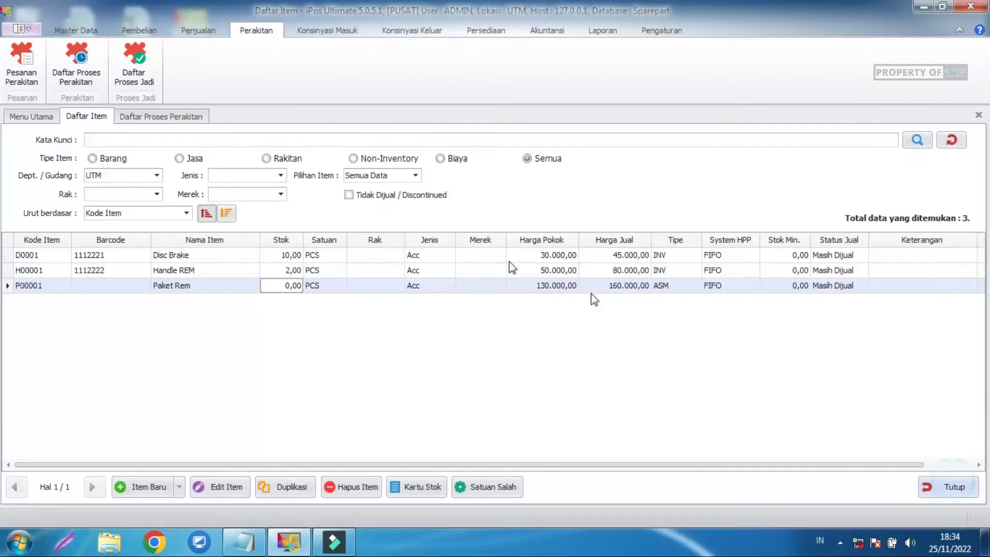
left_click(200, 116)
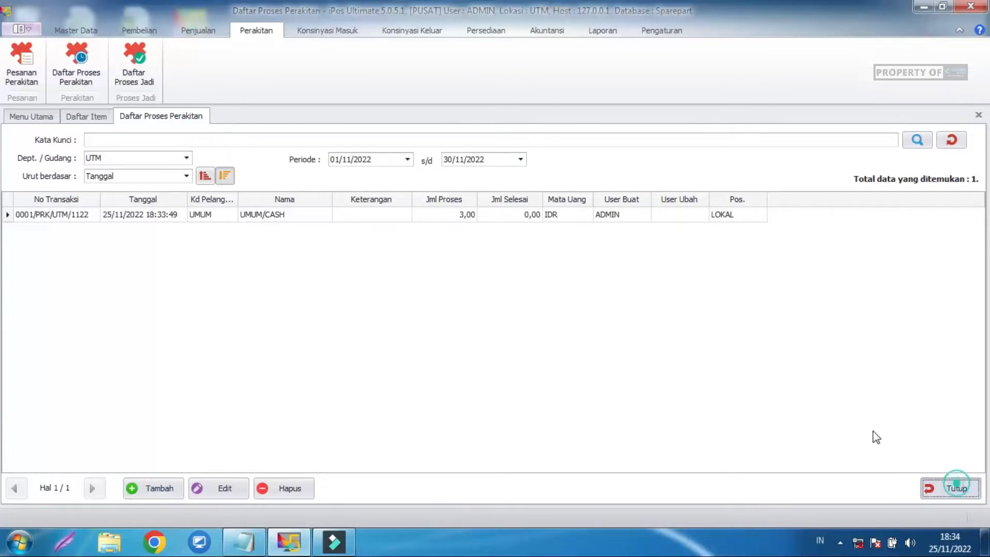
left_click(957, 487)
Start a finished-assembly transaction for the customer UMUM/CASH and load the saved Paket Rem assembly process into it.
left_click(154, 73)
left_click(154, 487)
left_click(151, 169)
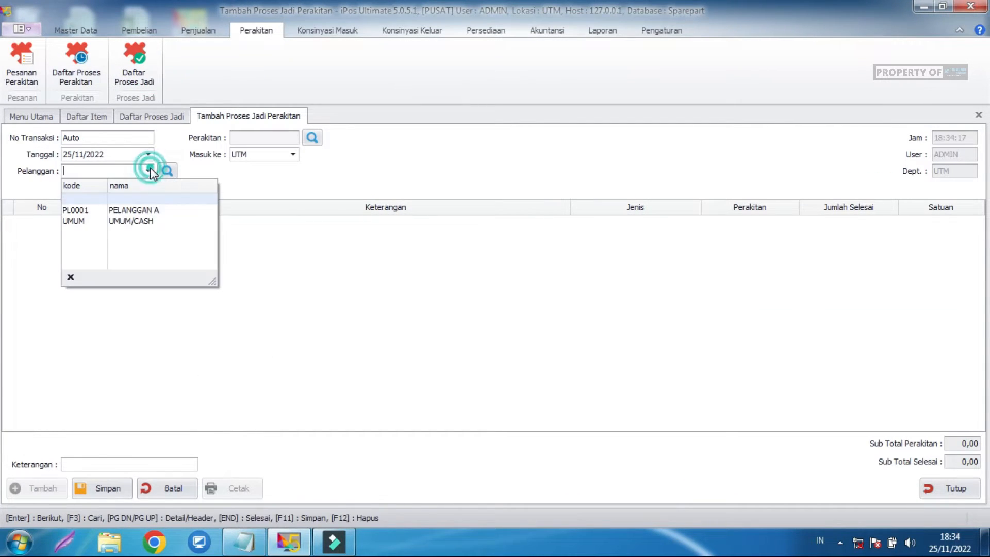
left_click(149, 222)
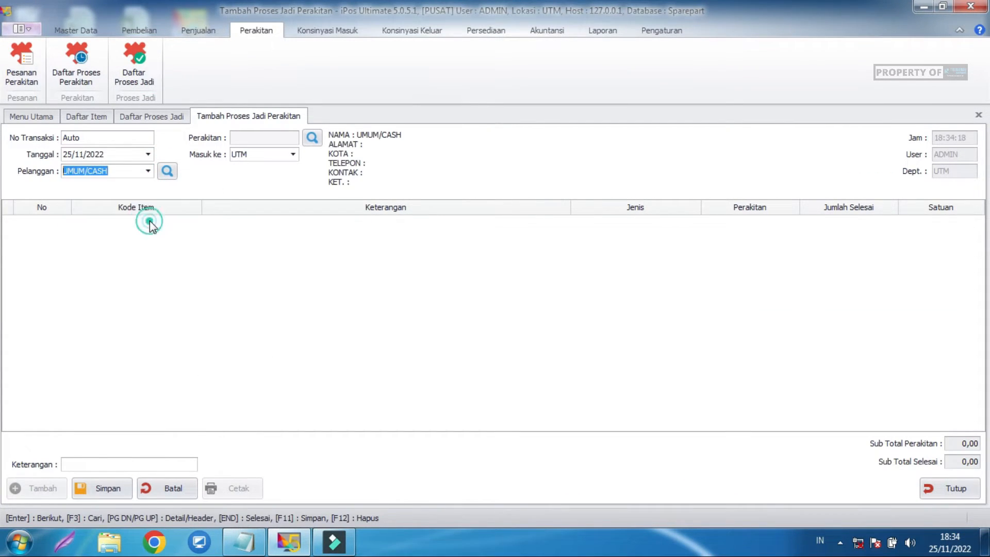
left_click(312, 139)
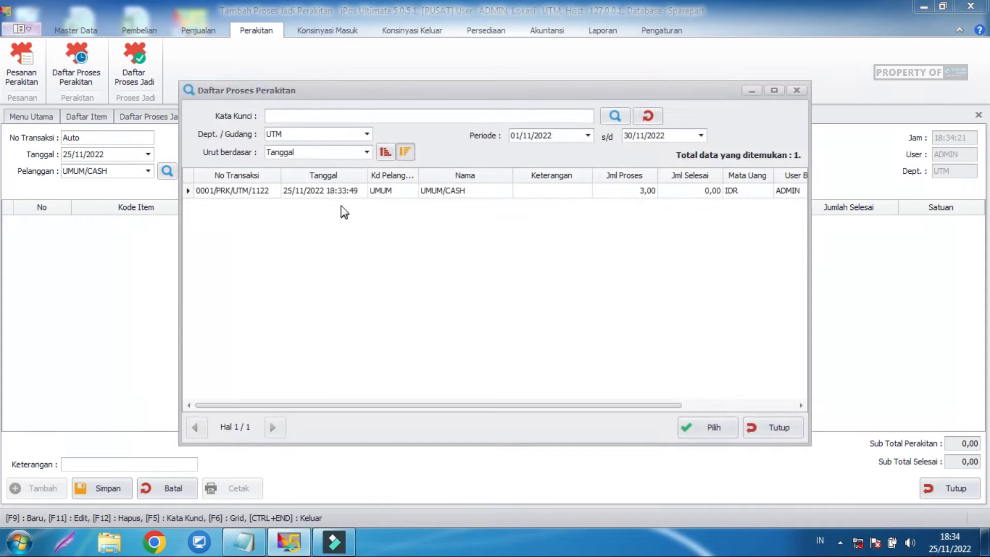
left_click(332, 193)
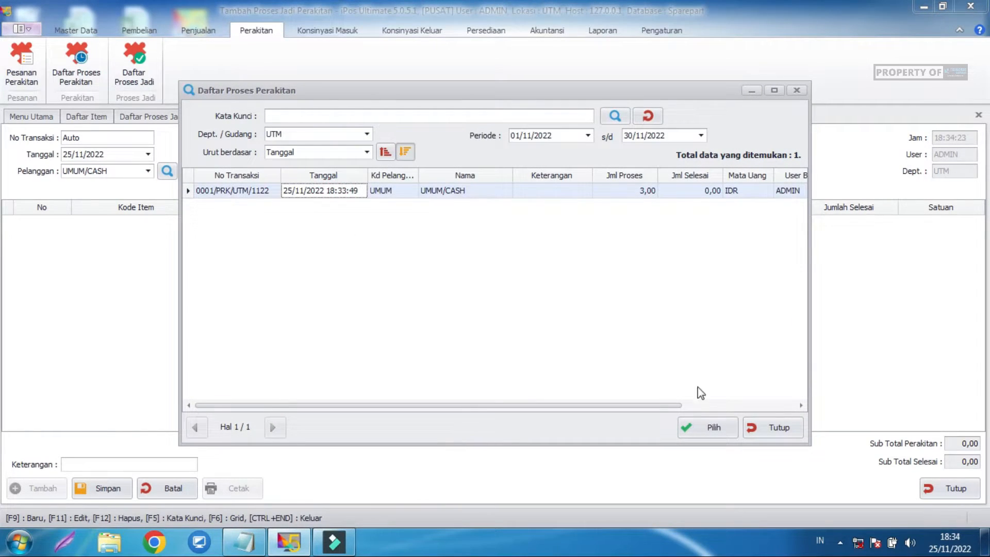
left_click(697, 427)
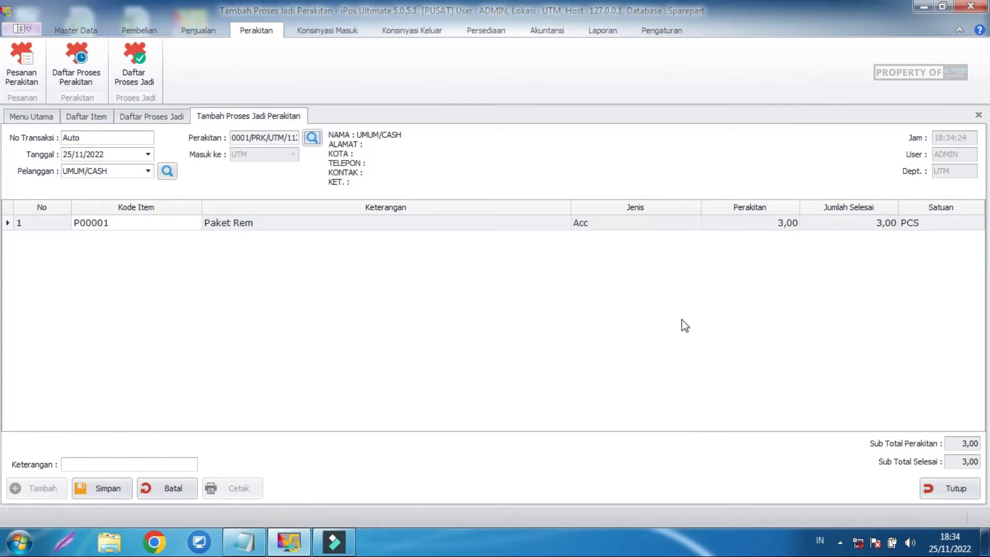
Save the finished-assembly transaction for Paket Rem with a completed quantity of 3 and close its form.
left_click(778, 232)
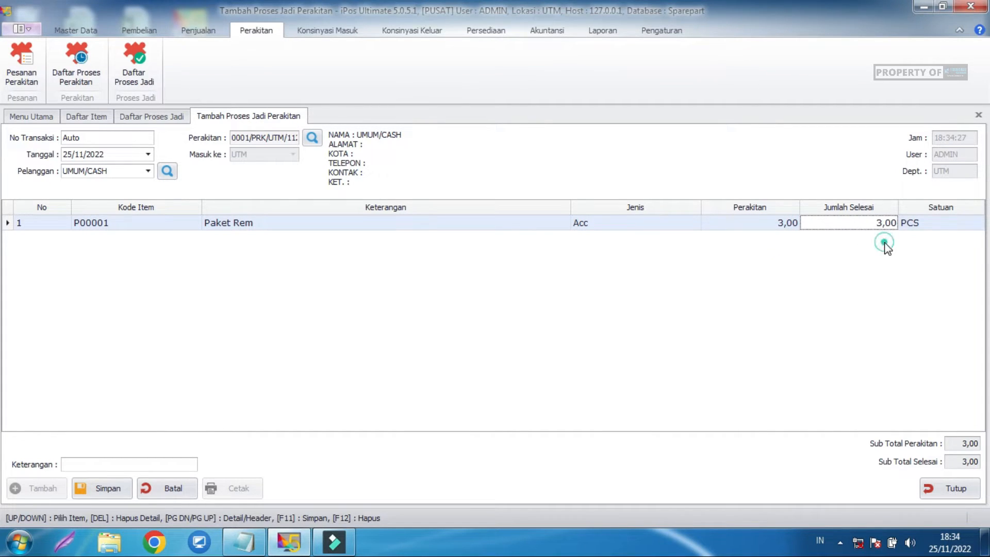
left_click(123, 493)
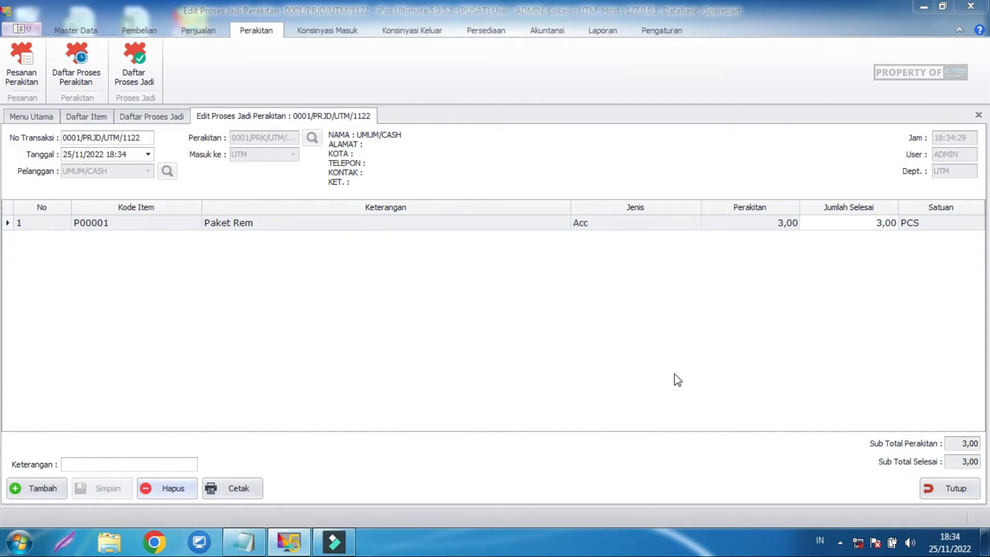
left_click(621, 317)
left_click(949, 488)
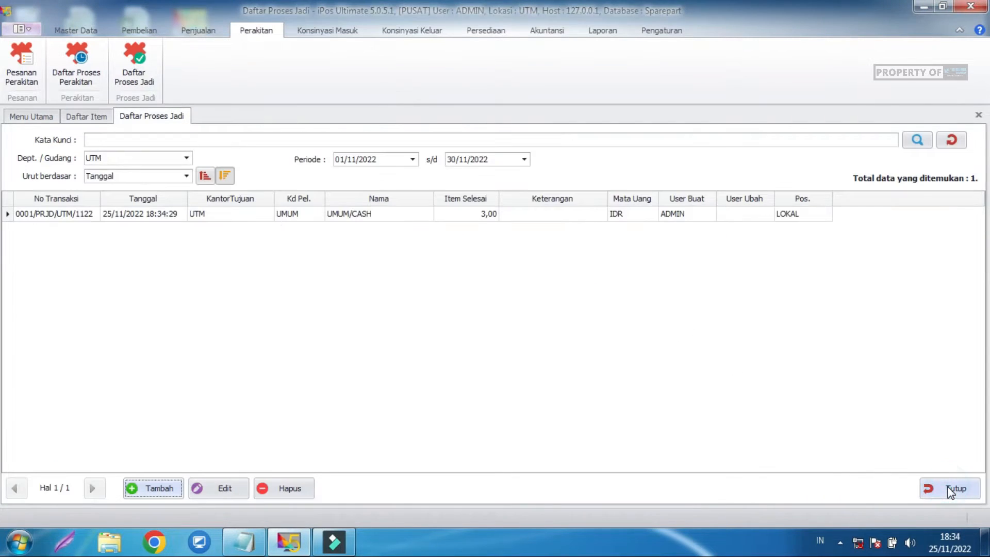
Close the finished-assembly list, refresh the item list and check the stock of Paket Rem.
left_click(947, 489)
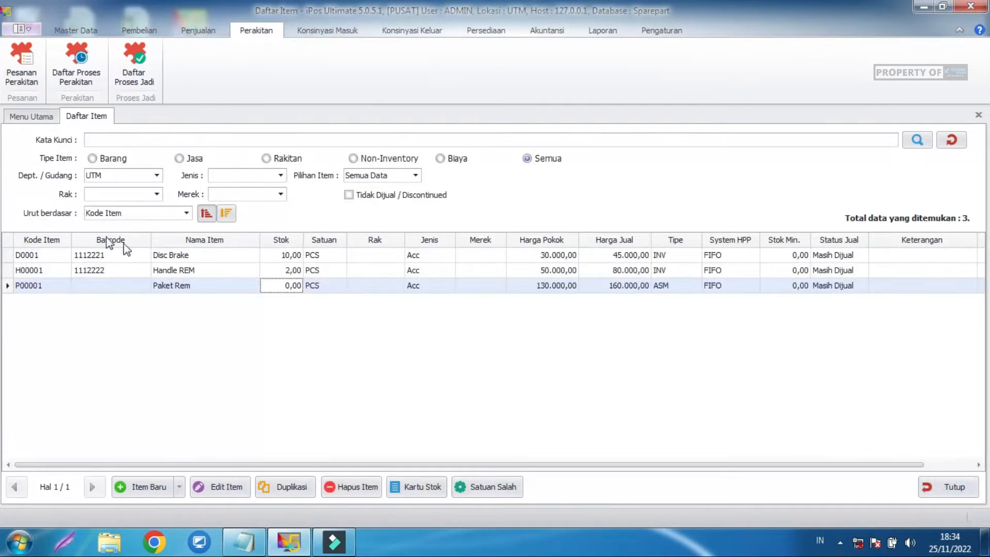
left_click(954, 140)
left_click(271, 288)
Start a new cashier sale, search the items for "pak" and add Paket Rem to the sale.
left_click(198, 30)
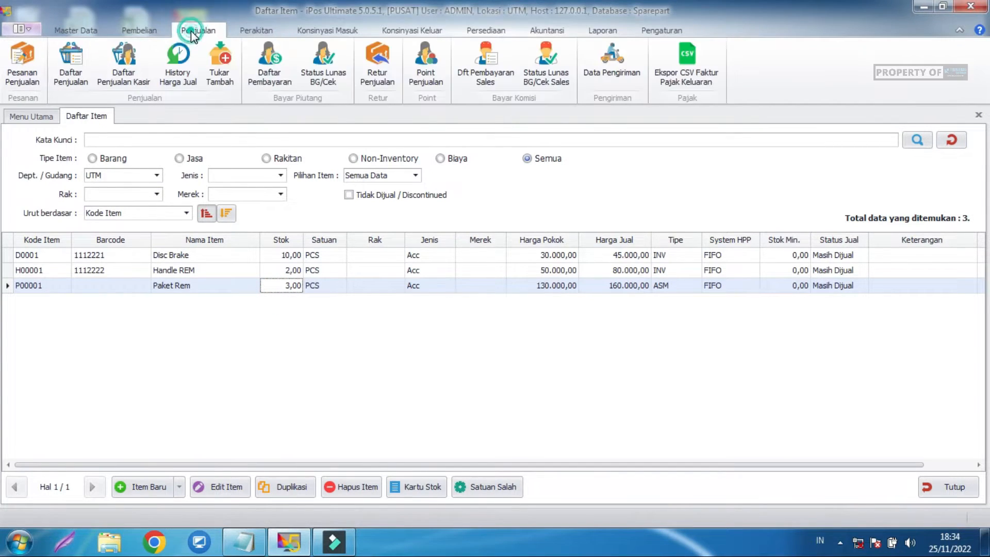
left_click(114, 72)
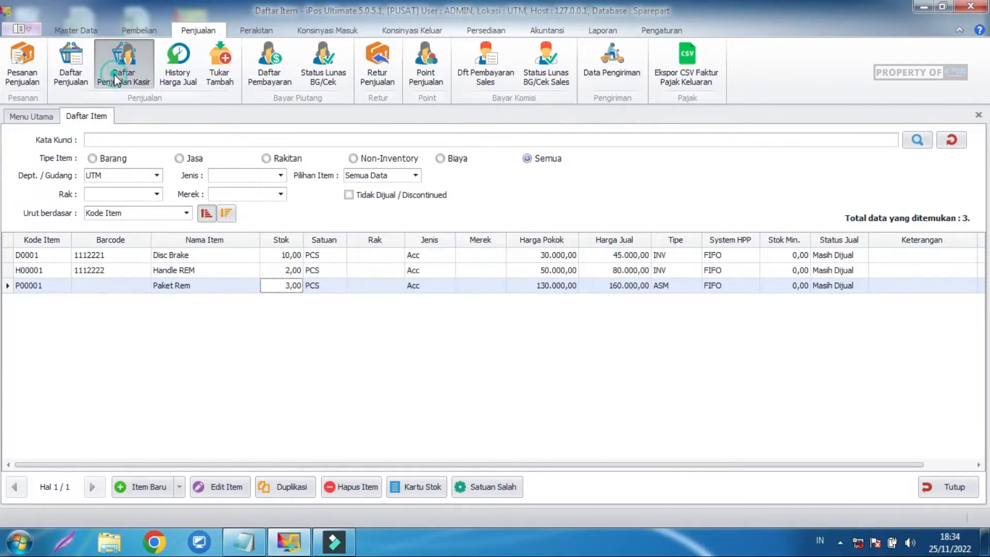
left_click(155, 488)
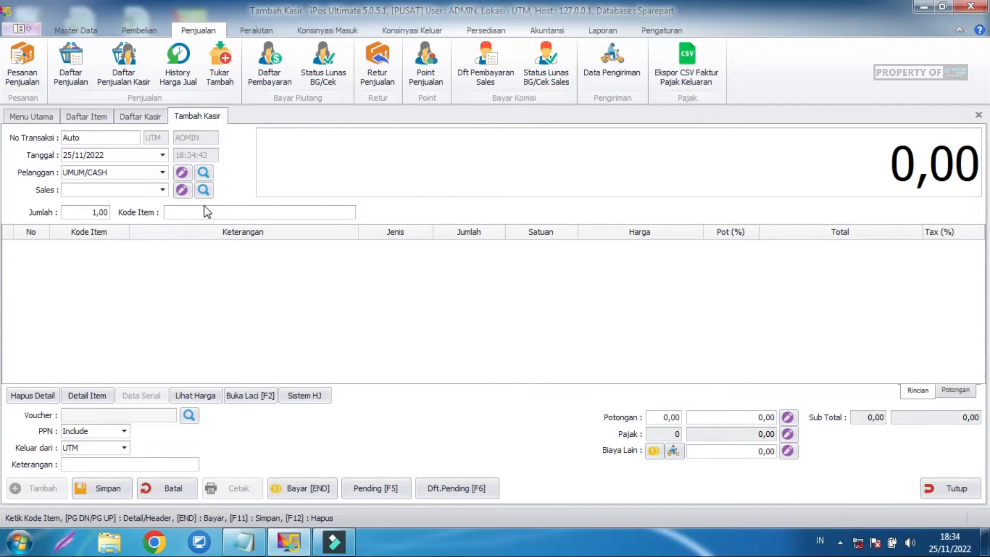
type("pak")
key("Return")
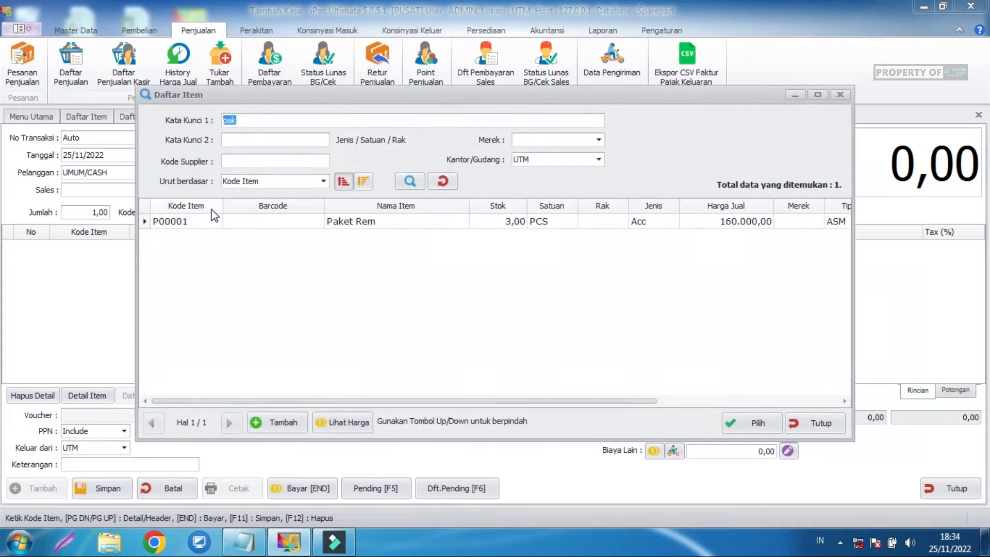
left_click(323, 222)
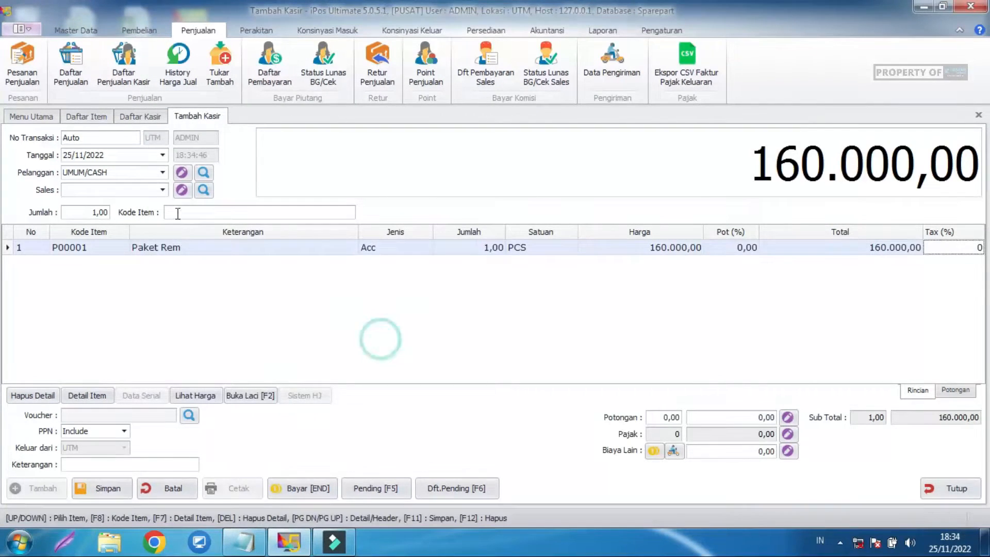
Try PELANGGAN A as the customer of the cashier sale, and set the customer back to UMUM/CASH.
left_click(162, 173)
left_click(154, 212)
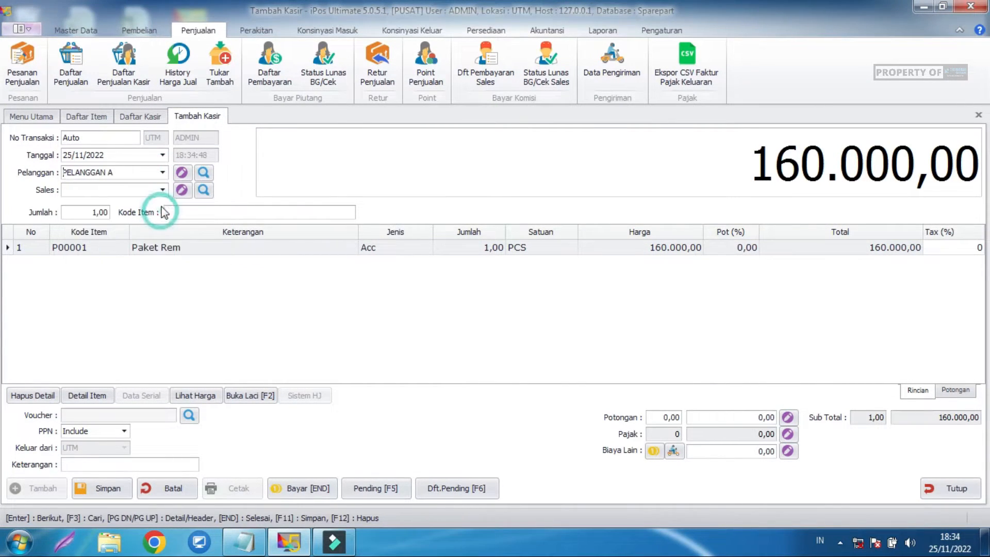
left_click(163, 172)
left_click(164, 221)
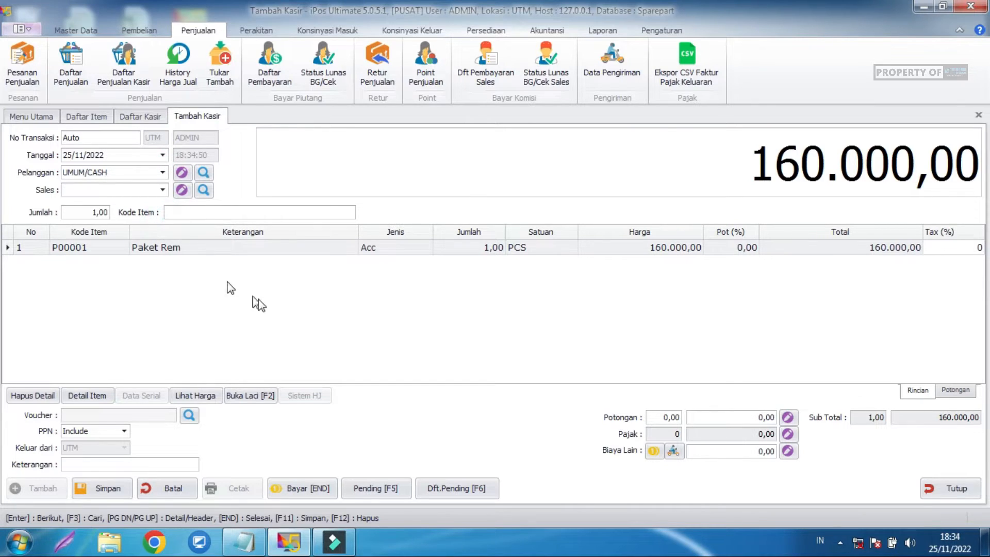
left_click(338, 296)
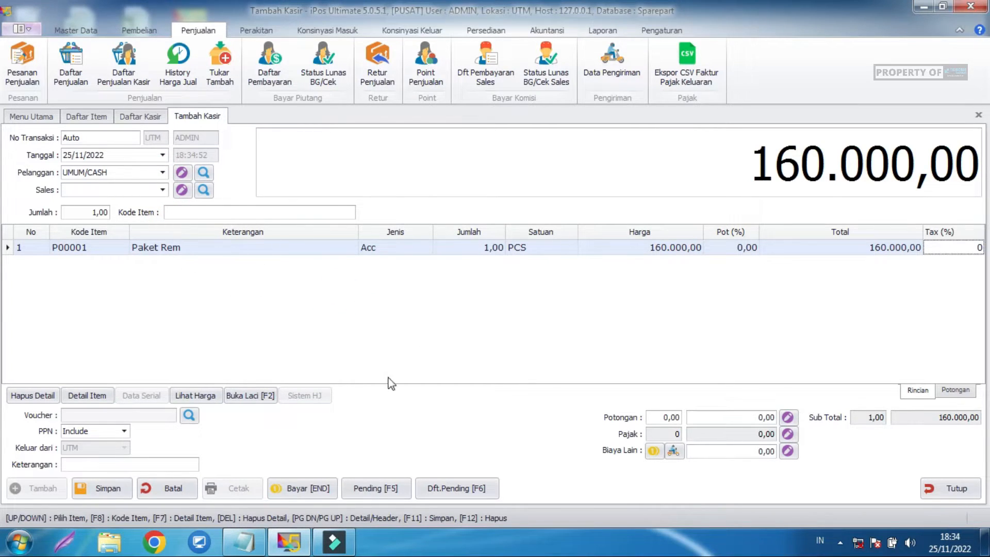
Pay the Paket Rem sale with 160000 in cash and save the transaction.
left_click(329, 490)
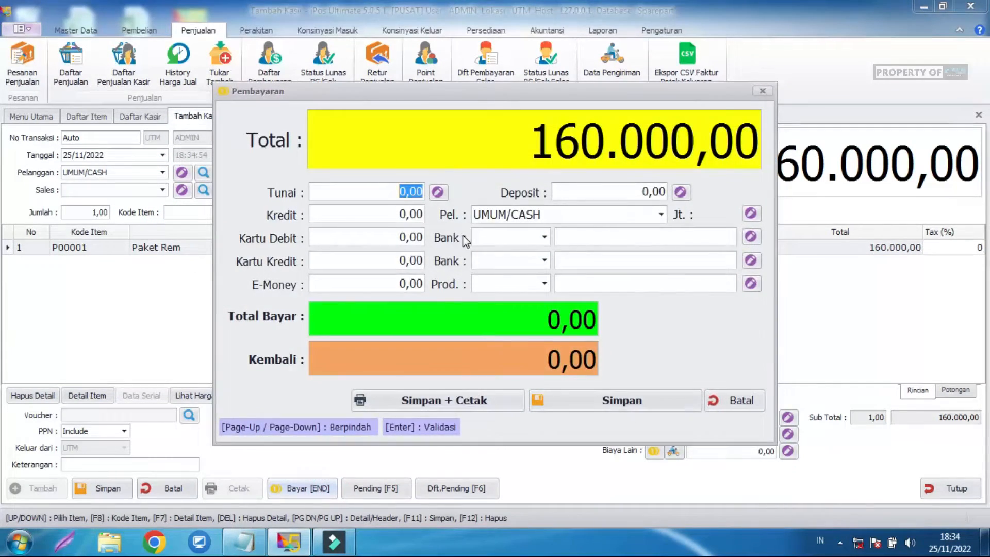
type("160000")
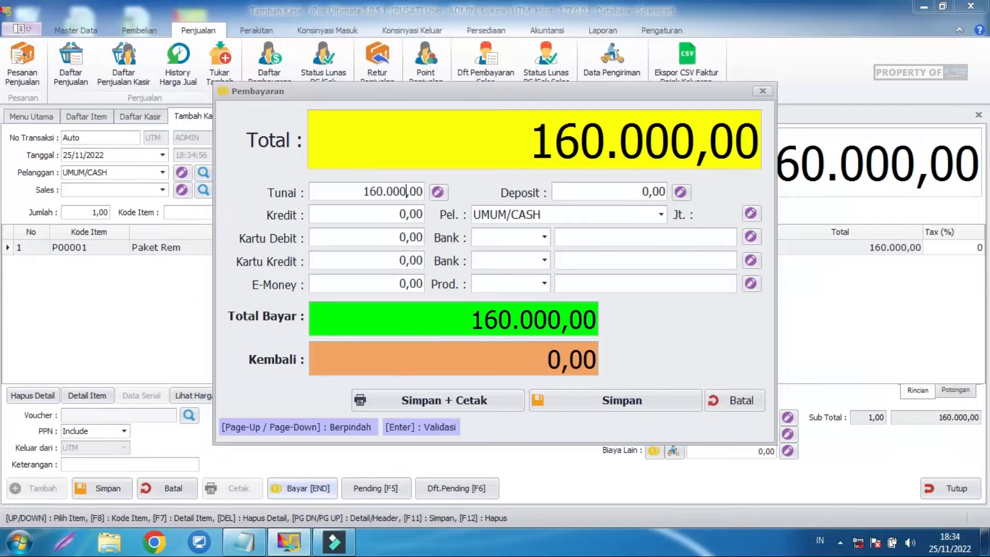
left_click(595, 400)
left_click(623, 408)
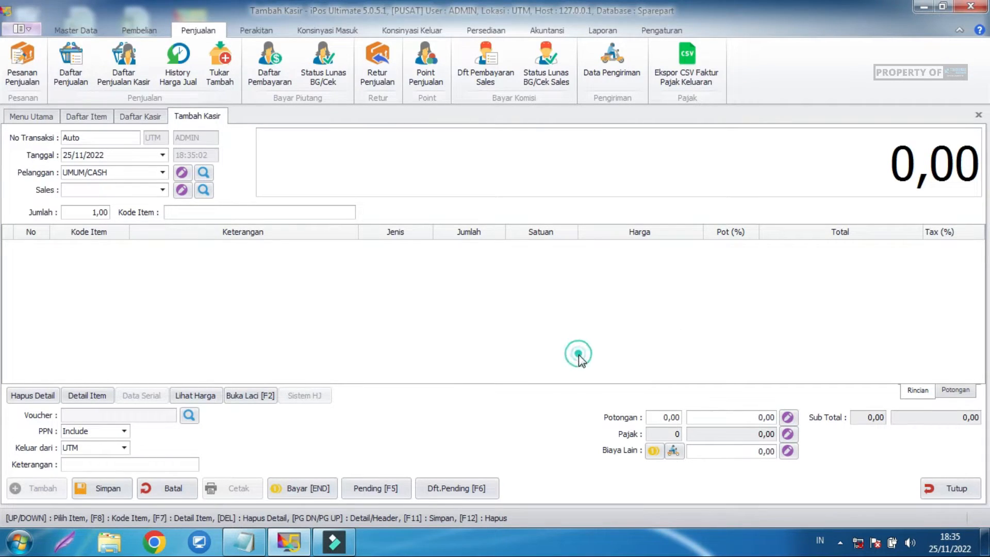
Preview the Laporan Laba Kotor Jual Rekap report to check the Paket Rem sale's profit, and close all open reports and lists.
left_click(601, 31)
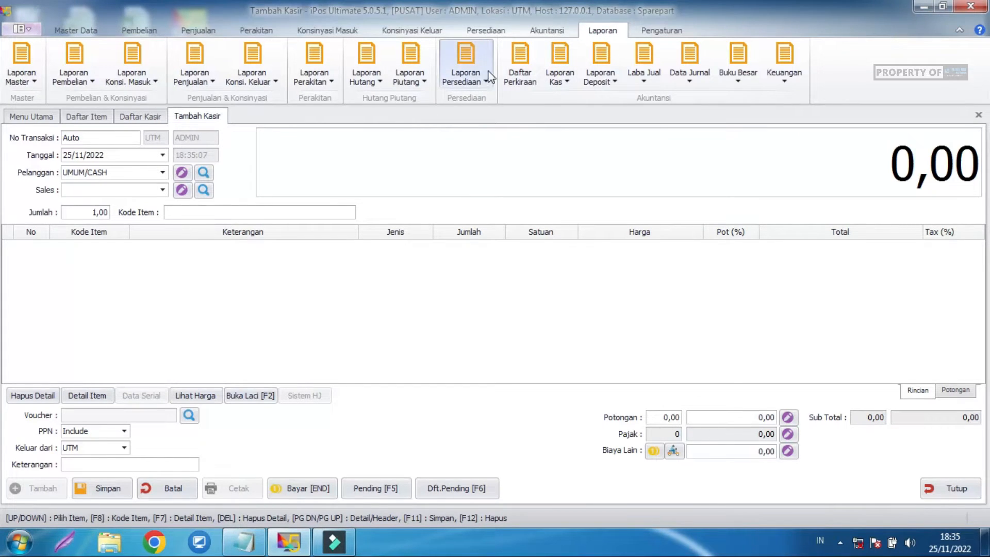
left_click(640, 62)
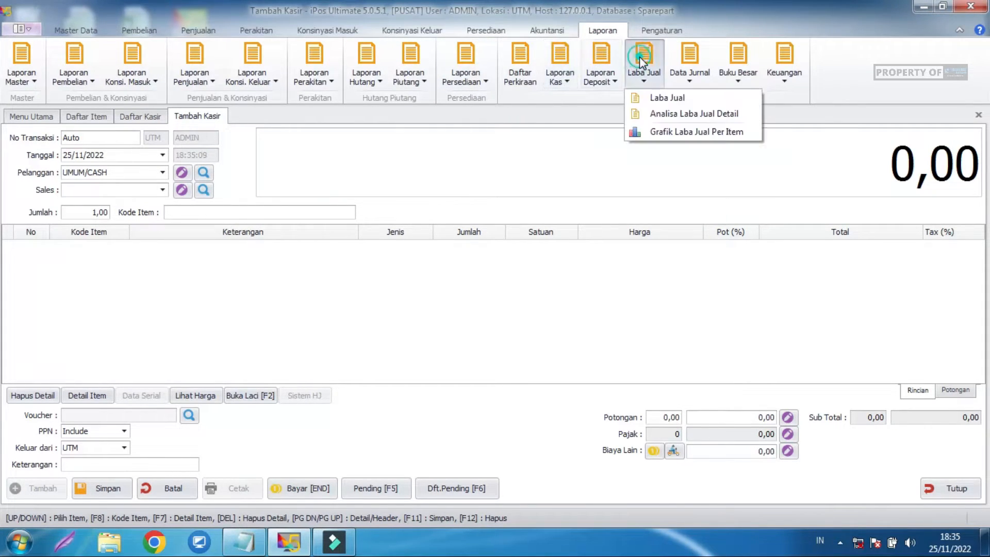
left_click(657, 115)
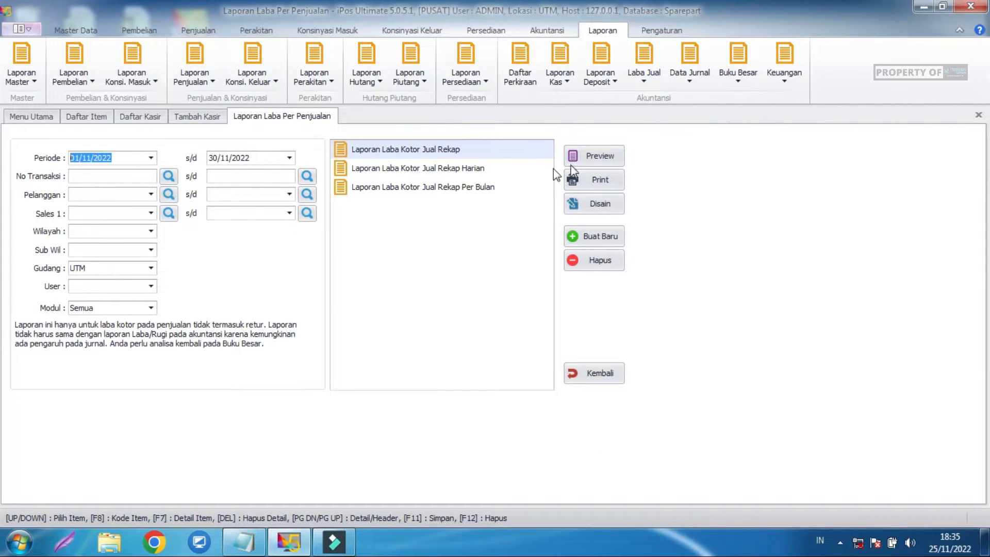
left_click(612, 156)
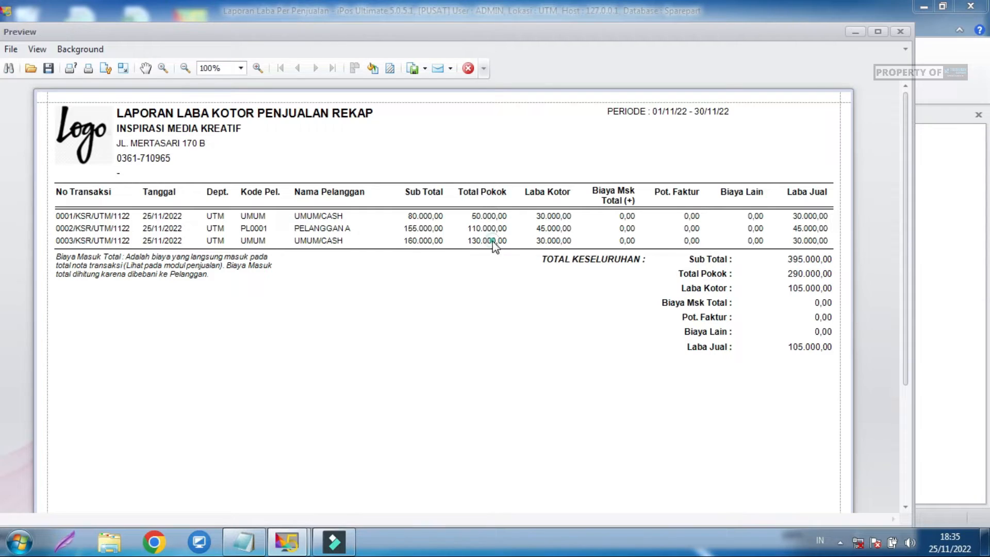
left_click(535, 242)
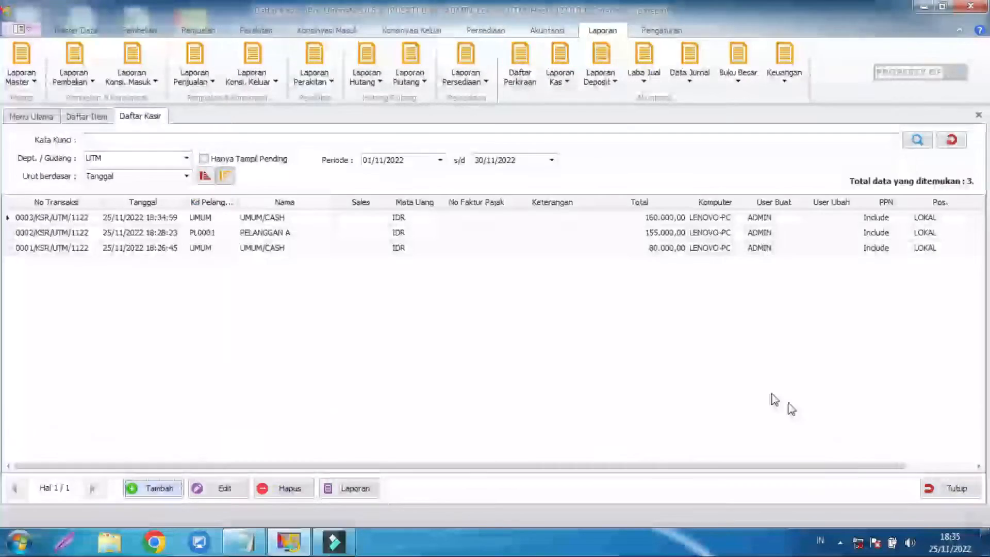
left_click(951, 488)
left_click(951, 488)
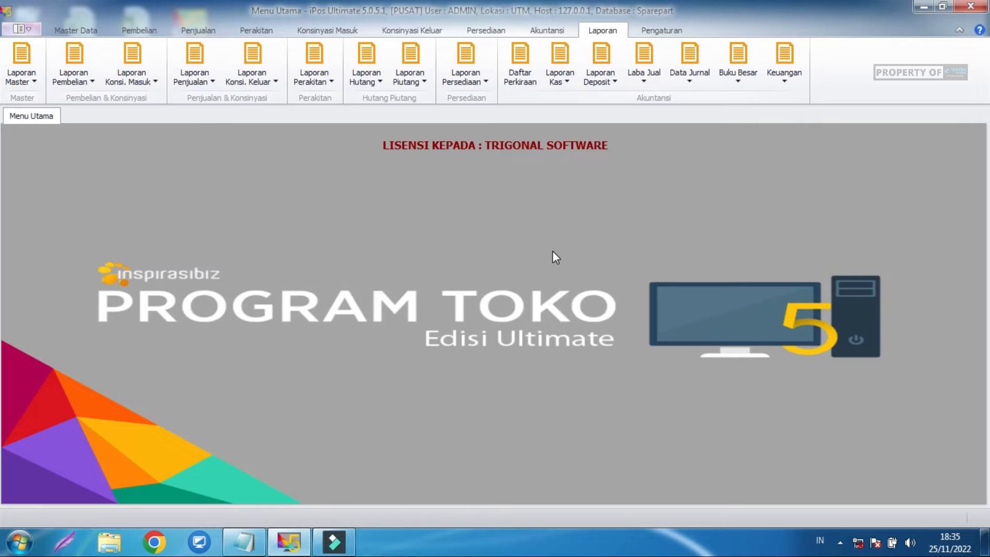
Start a new sales return for the customer PELANGGAN A.
left_click(218, 33)
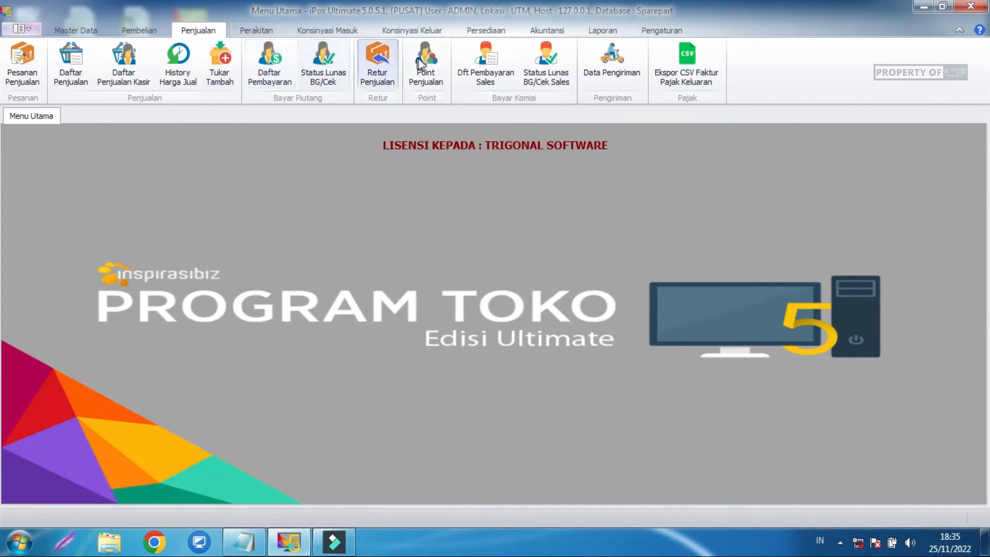
left_click(378, 72)
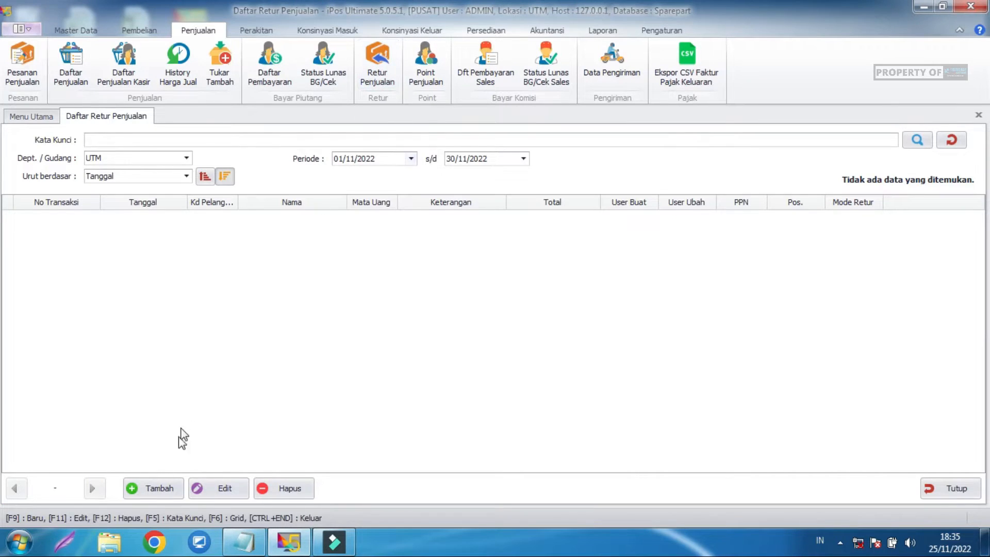
left_click(158, 488)
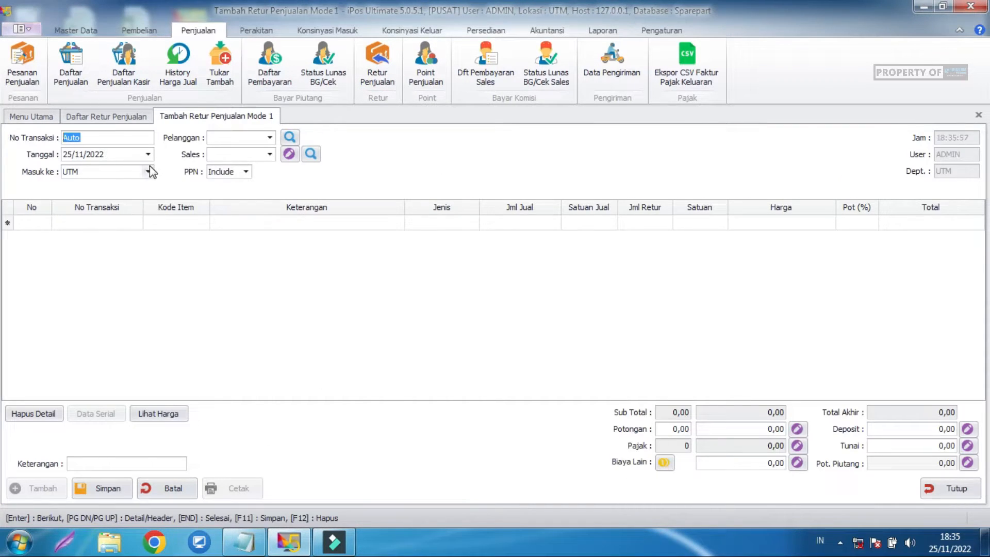
left_click(271, 138)
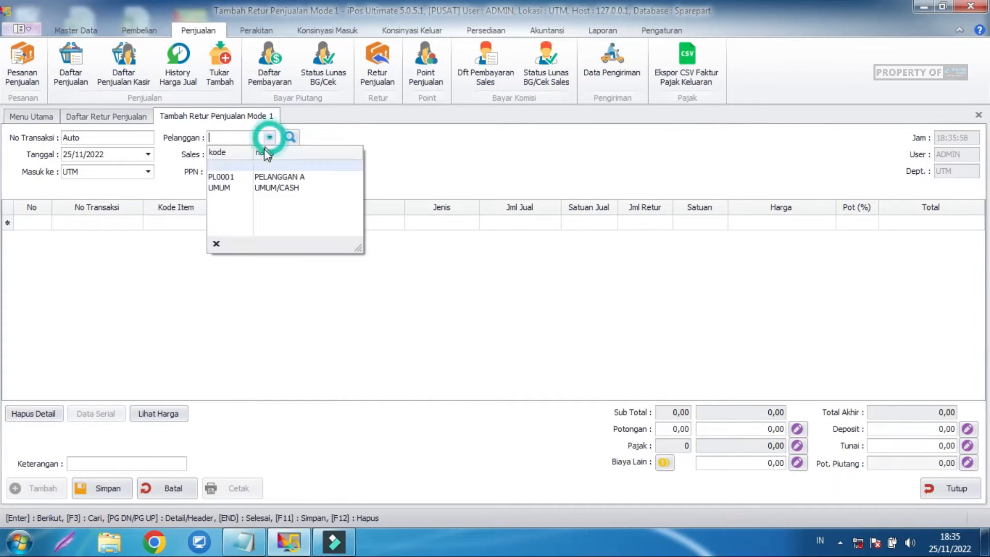
left_click(260, 176)
Add Disc Brake from the customer's earlier cashier sale to the return with a return quantity of 1.
left_click(78, 224)
left_click(168, 224)
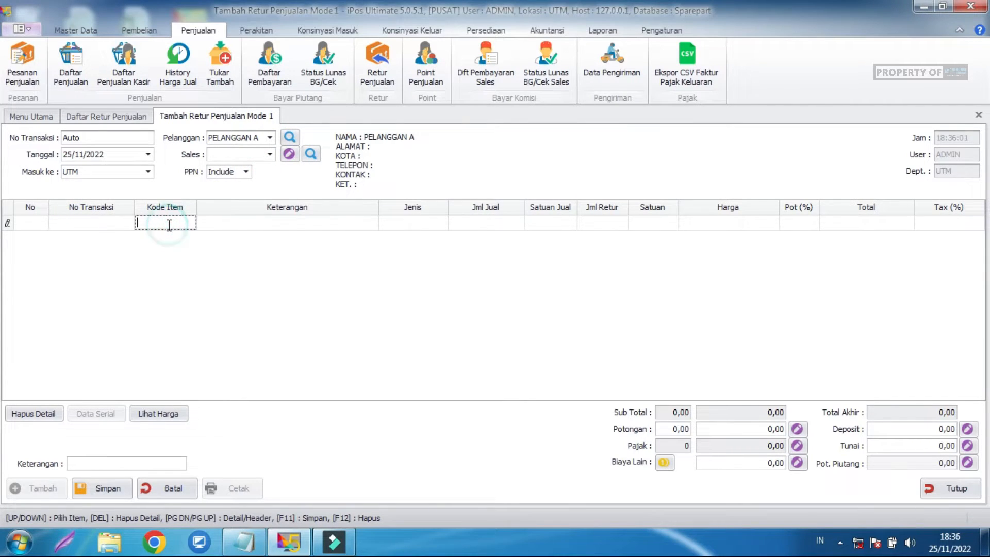
key("Return")
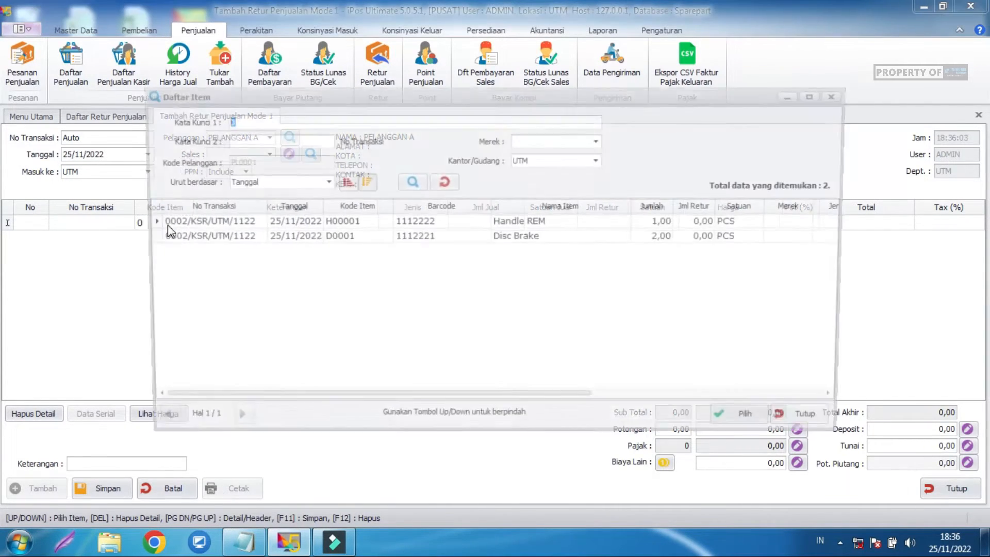
double_click(526, 237)
left_click(627, 258)
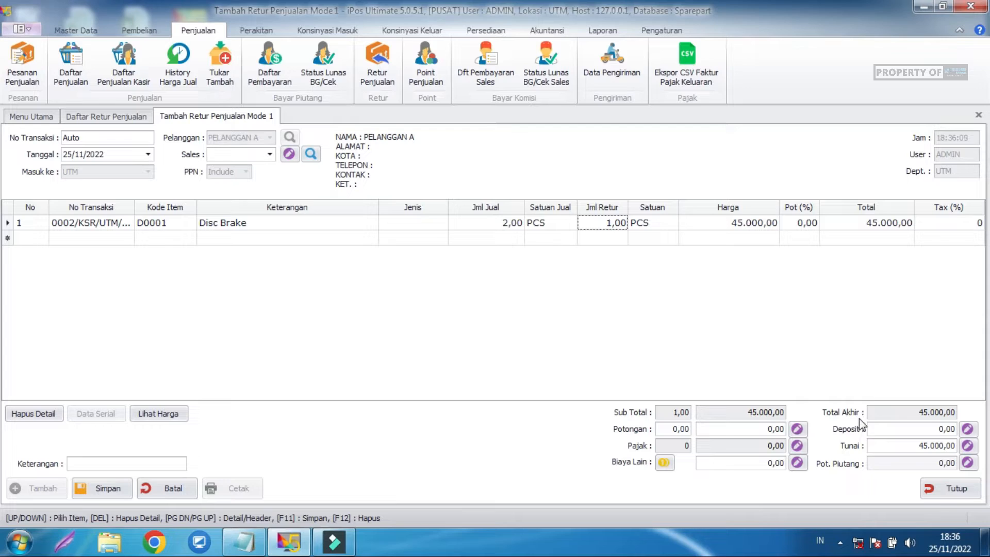
Examine the cash refund amount and the unit price of the returned Disc Brake.
left_click(884, 444)
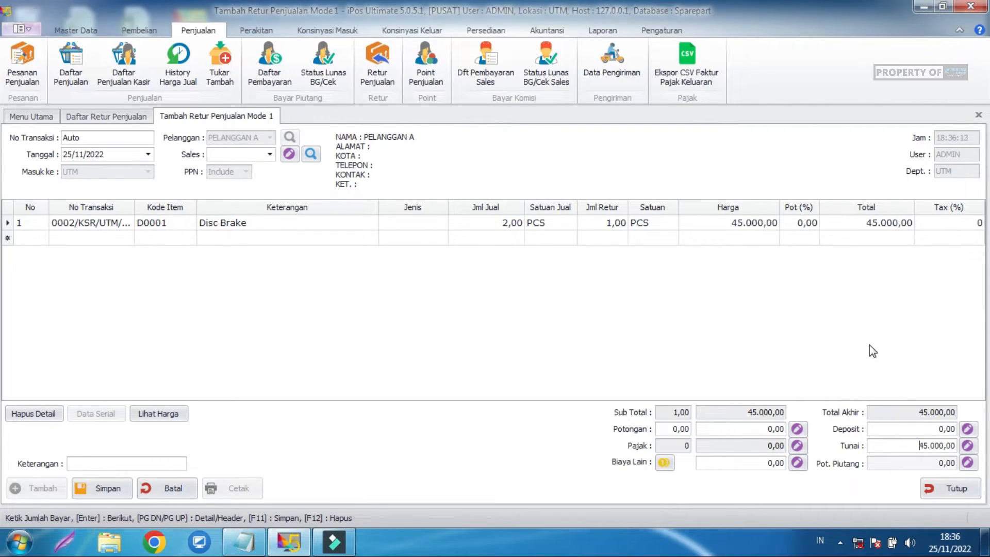
left_click(737, 222)
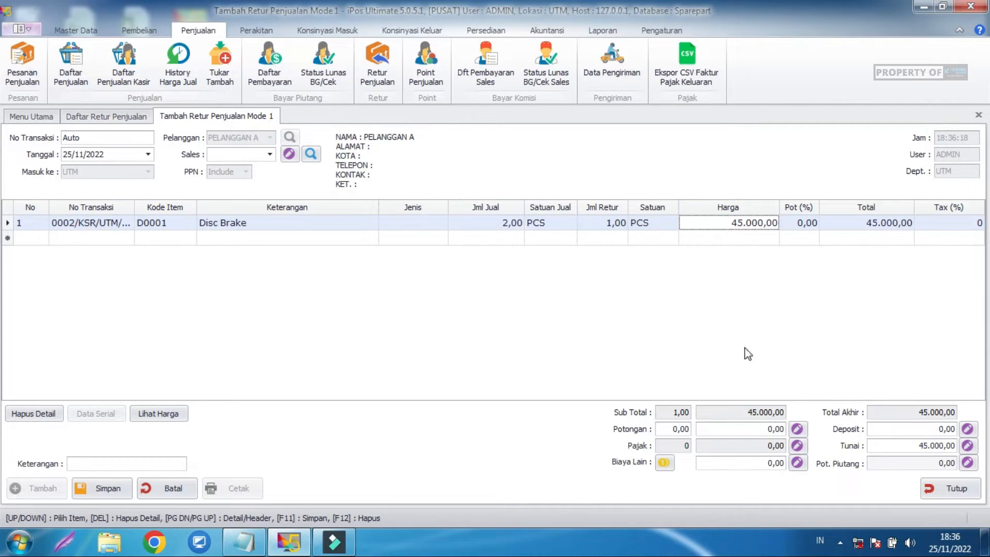
left_click(929, 351)
Try BANK BCA (1-1120) as the account for the cash refund, and set it back to KAS KECIL (1-1110).
left_click(968, 446)
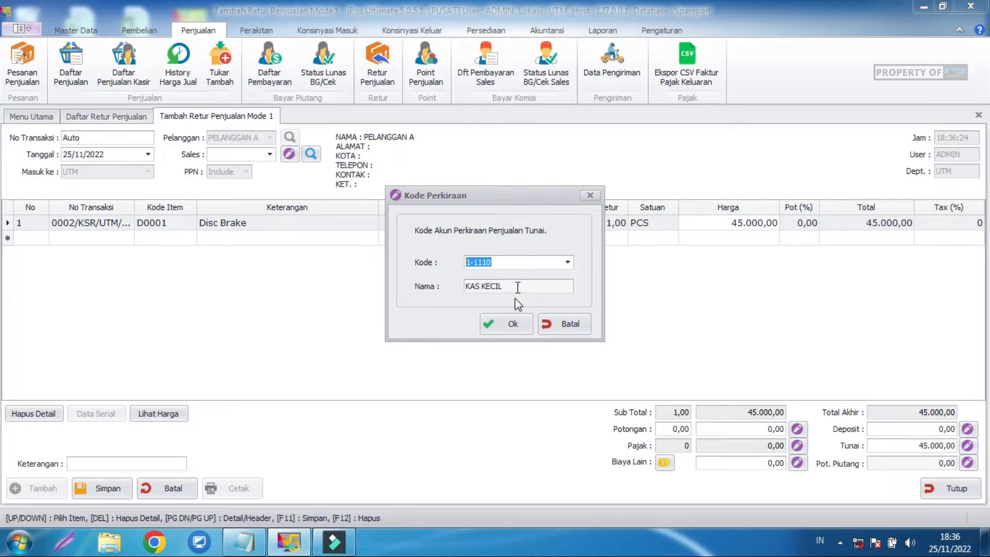
left_click(568, 262)
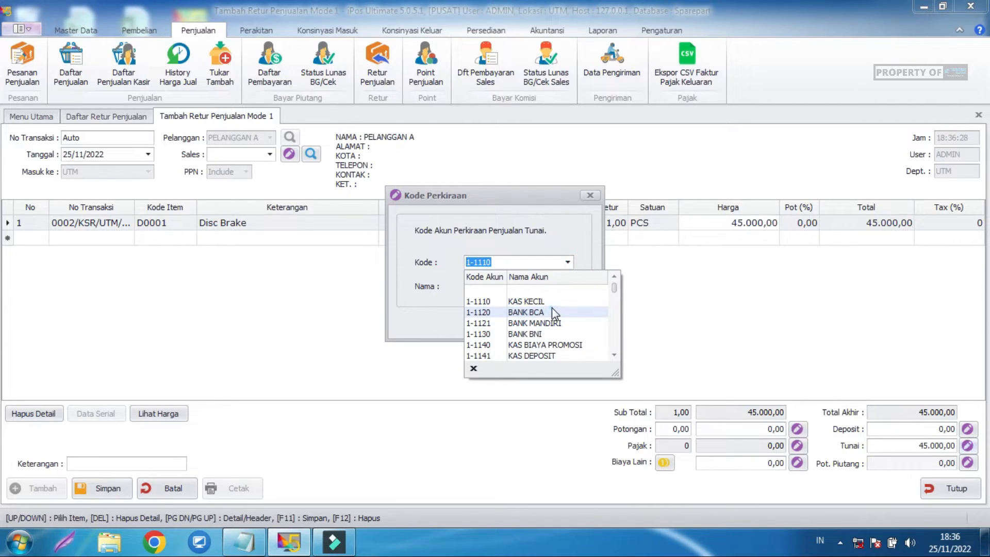
left_click(552, 310)
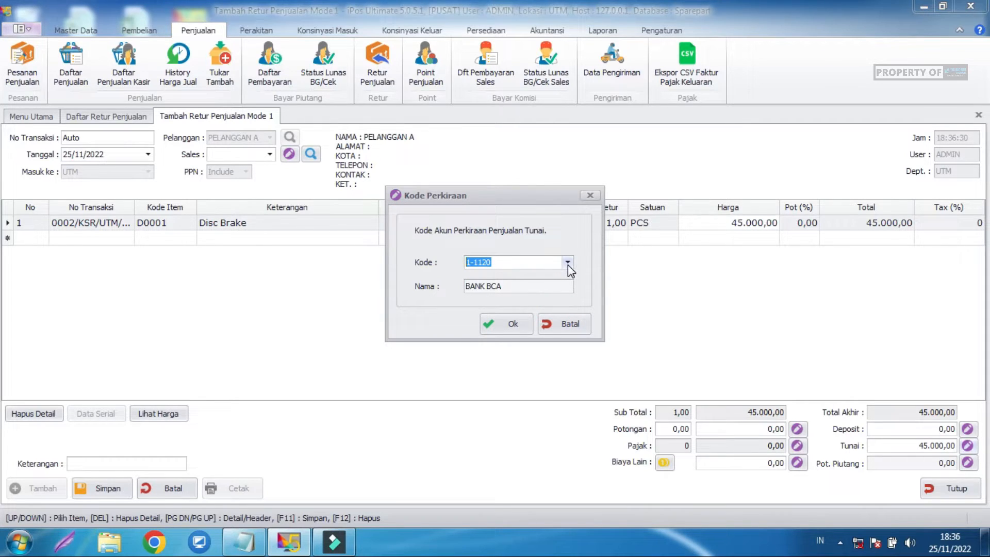
left_click(567, 263)
left_click(557, 276)
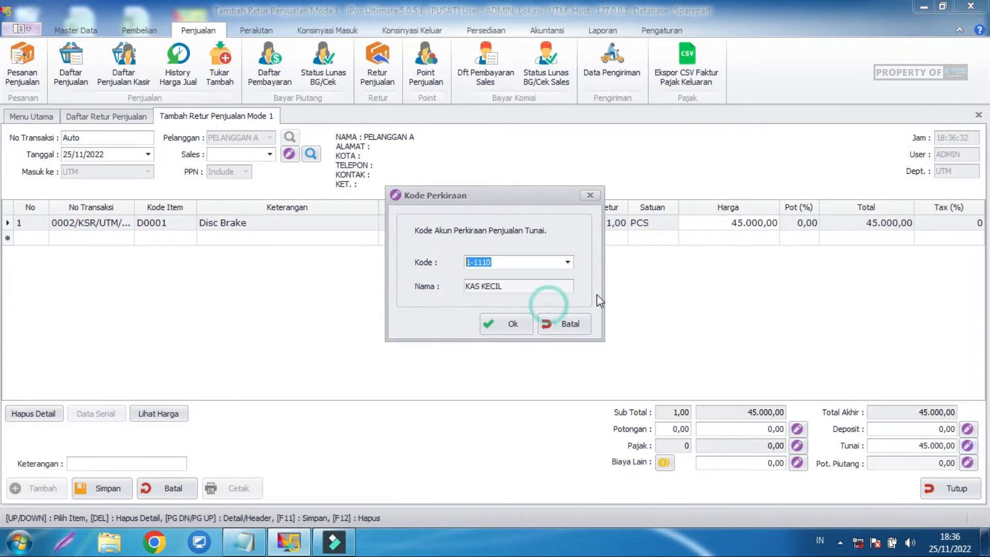
left_click(507, 323)
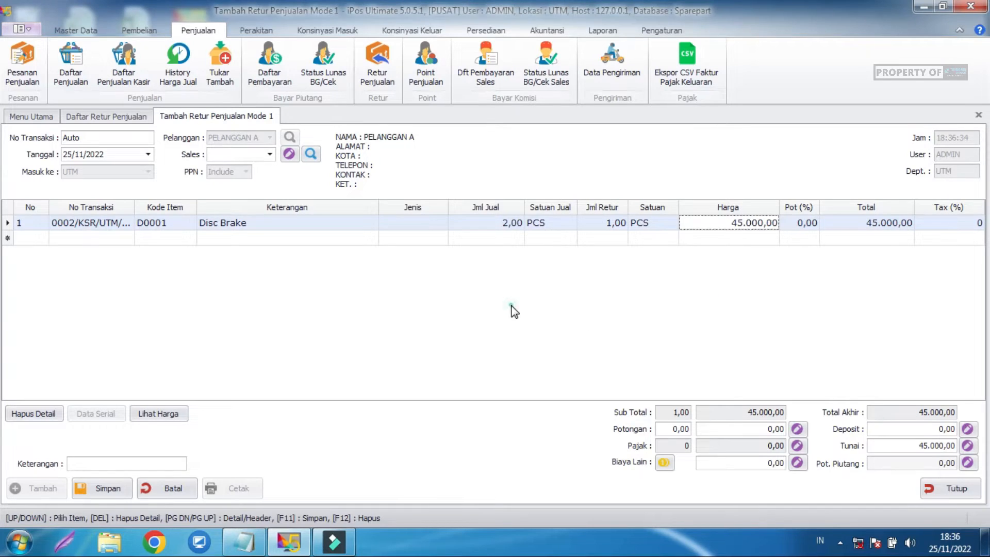
Save the Disc Brake sales return, and close its form and the sales return list.
left_click(105, 487)
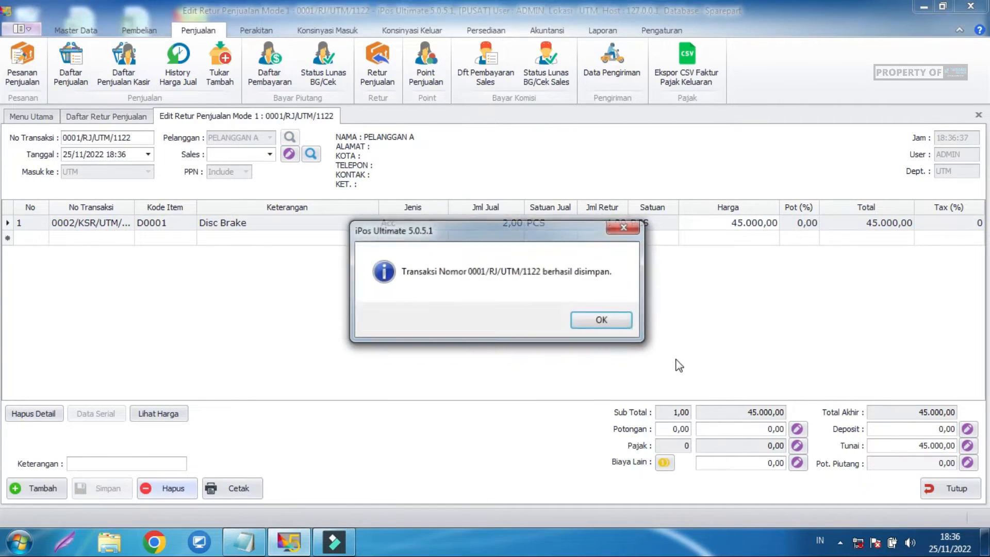
left_click(608, 322)
left_click(954, 482)
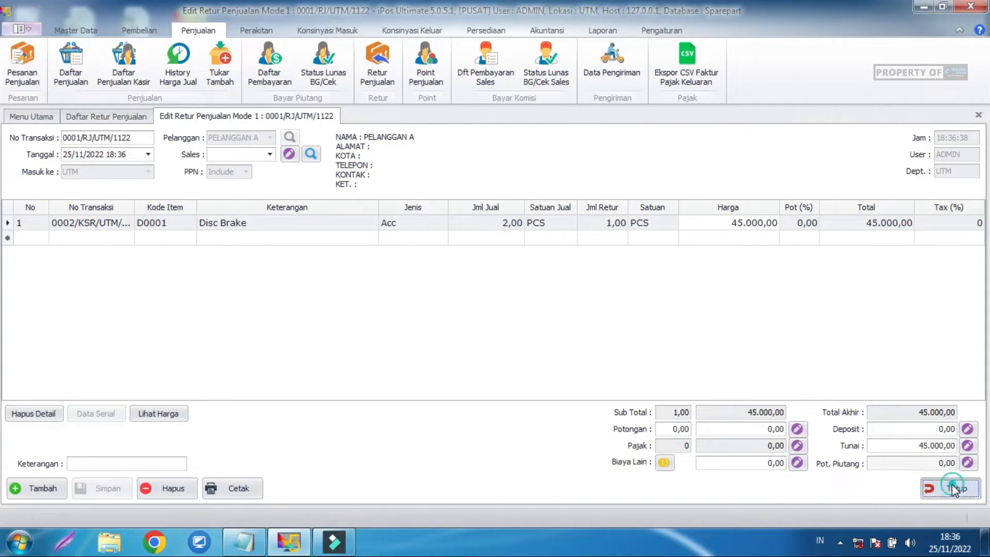
left_click(954, 487)
Open the stock card of Disc Brake from the refreshed item list.
left_click(78, 29)
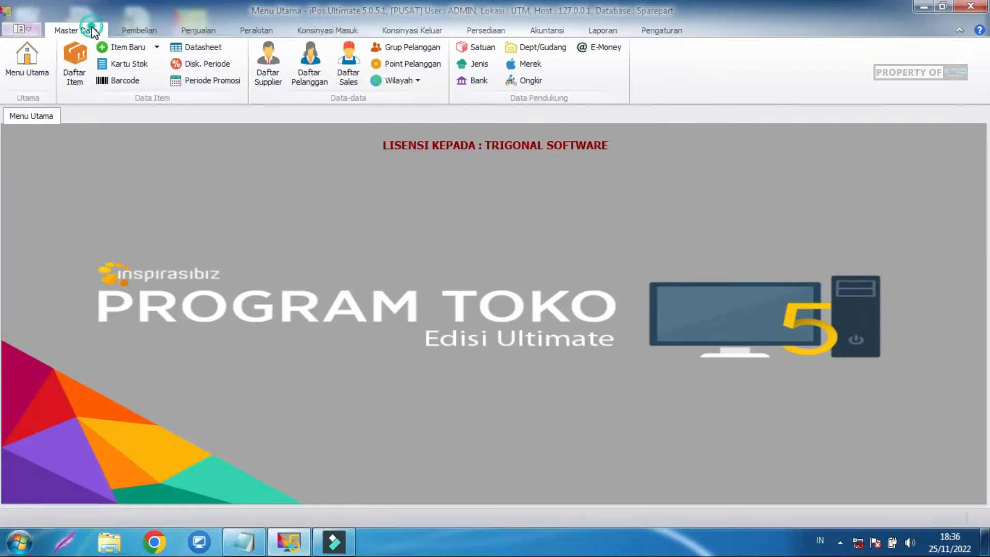
left_click(77, 55)
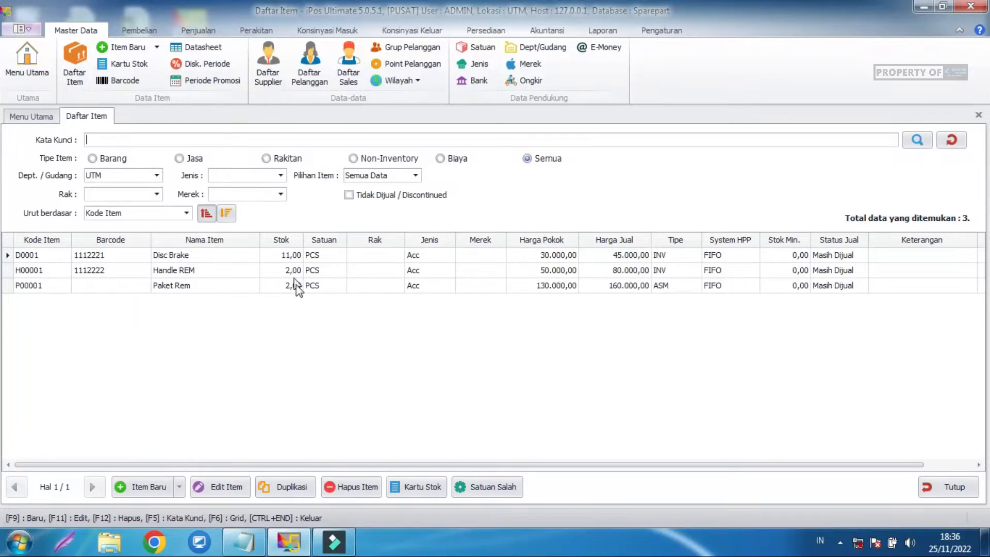
left_click(951, 139)
left_click(265, 254)
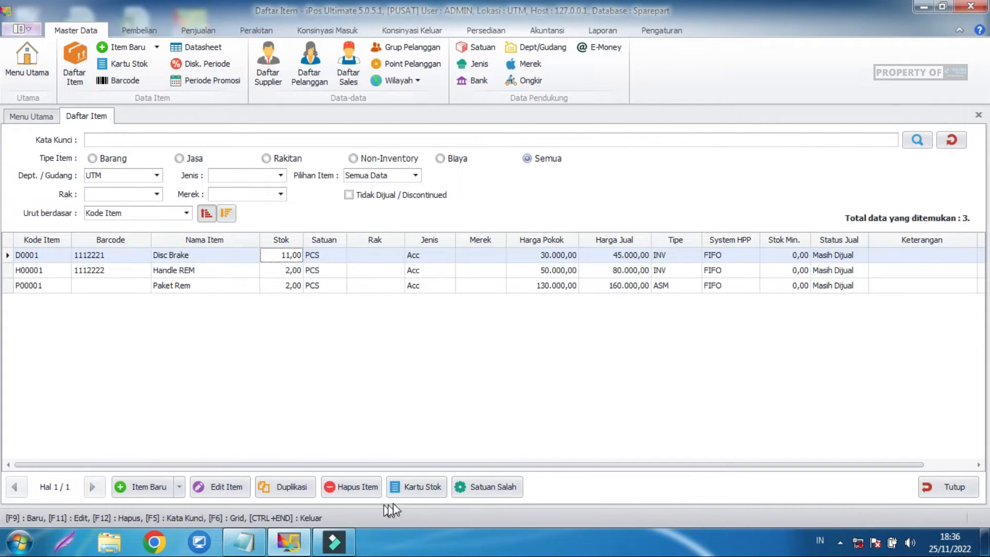
left_click(416, 487)
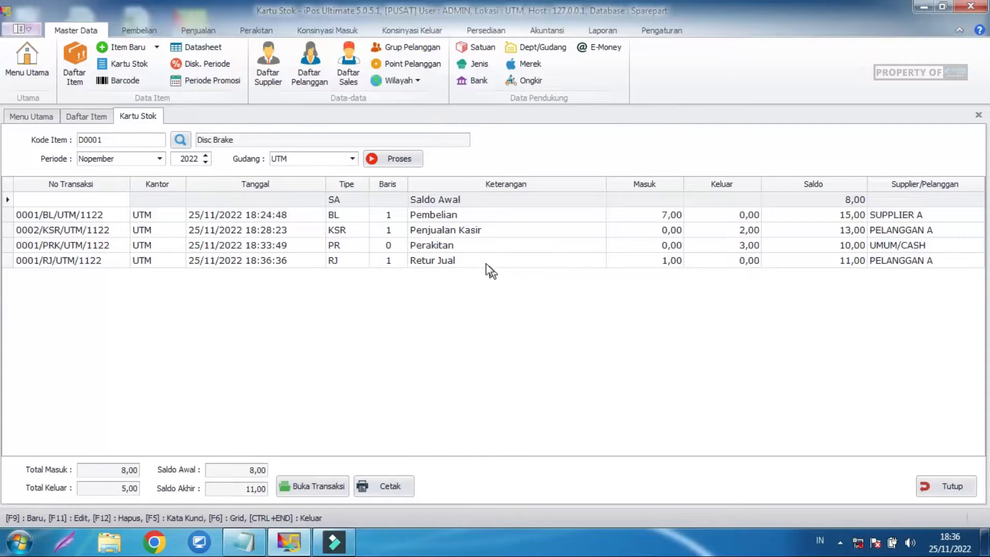
Examine Disc Brake's stock movements and balances from the opening balance through the sales return, and close the stock card and item list.
left_click(482, 258)
left_click(527, 216)
left_click(845, 200)
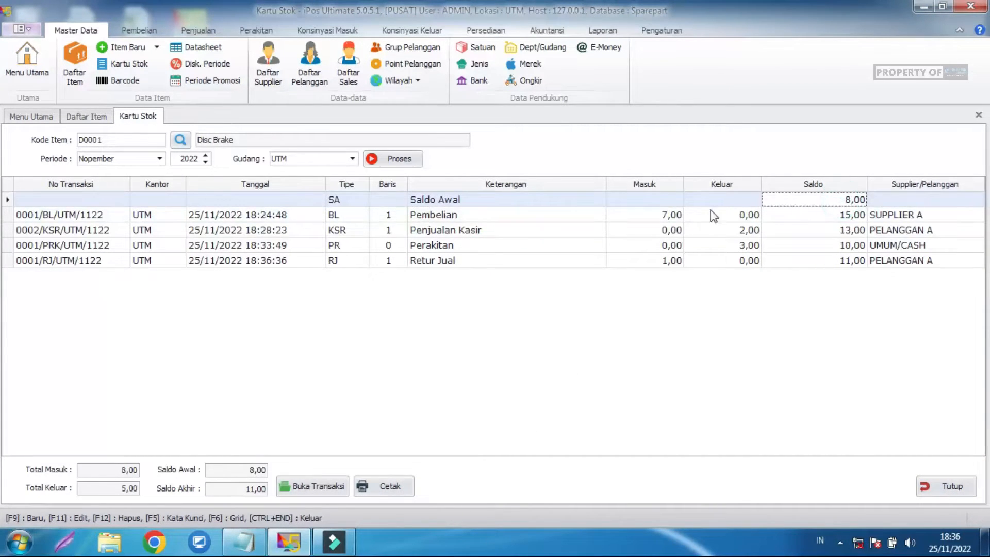
left_click(585, 215)
left_click(676, 217)
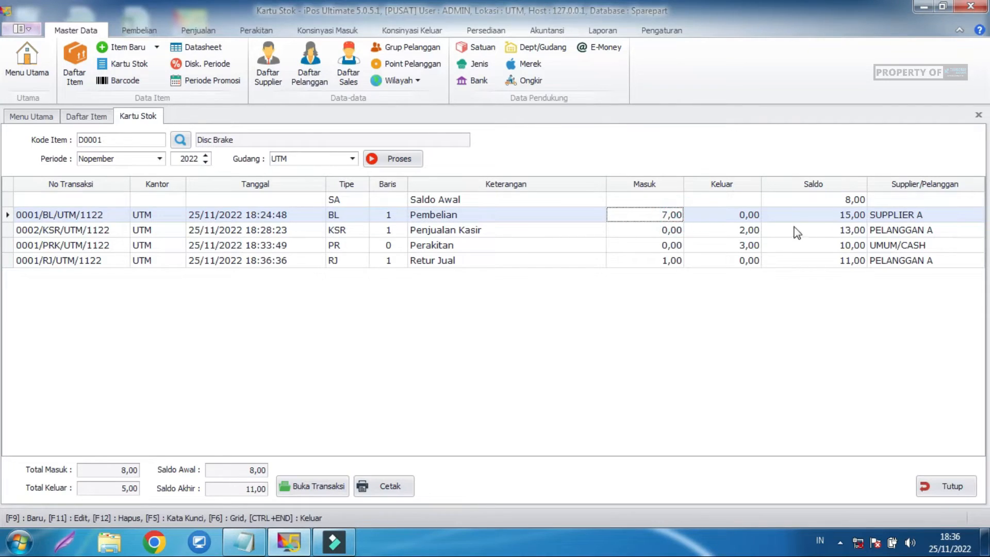
left_click(809, 216)
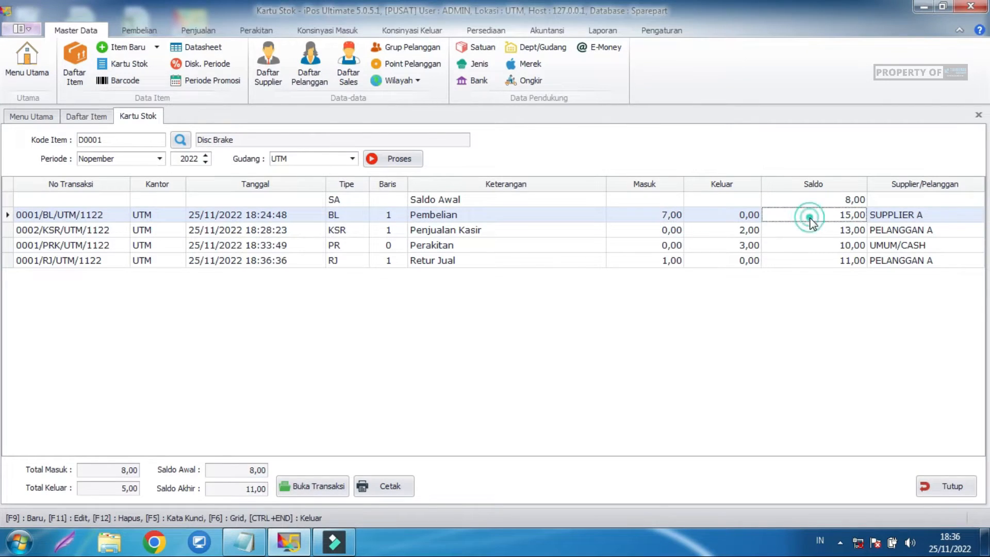
left_click(682, 233)
left_click(742, 249)
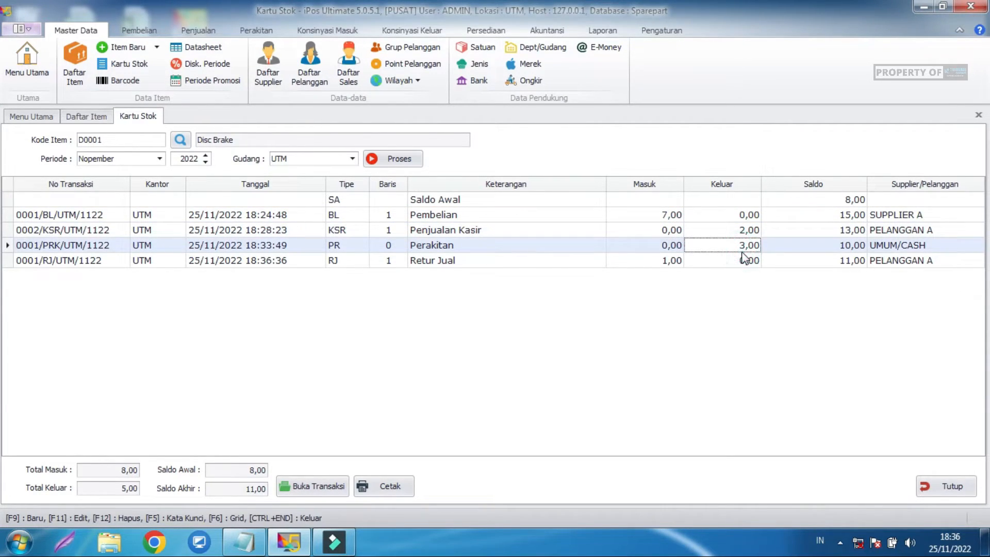
left_click(550, 259)
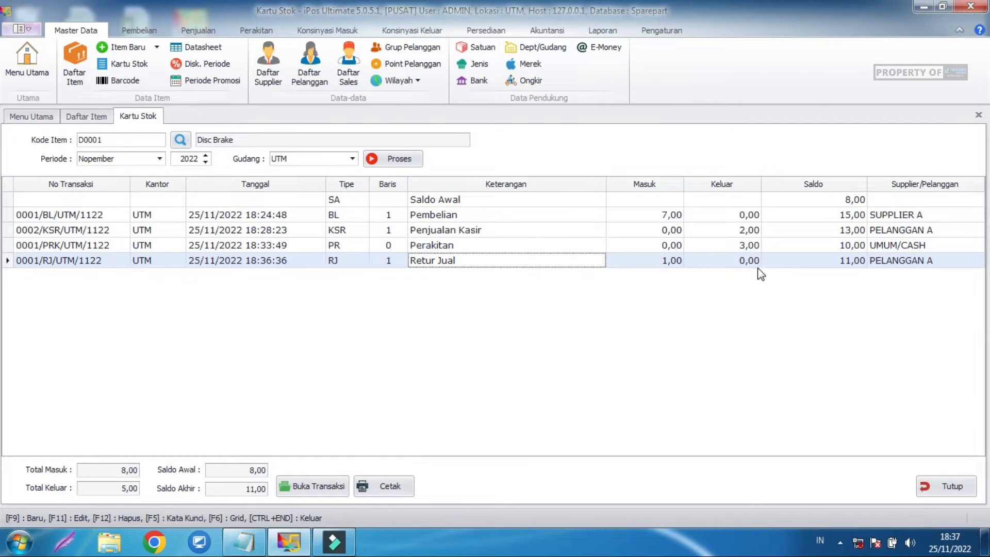
left_click(670, 260)
left_click(840, 262)
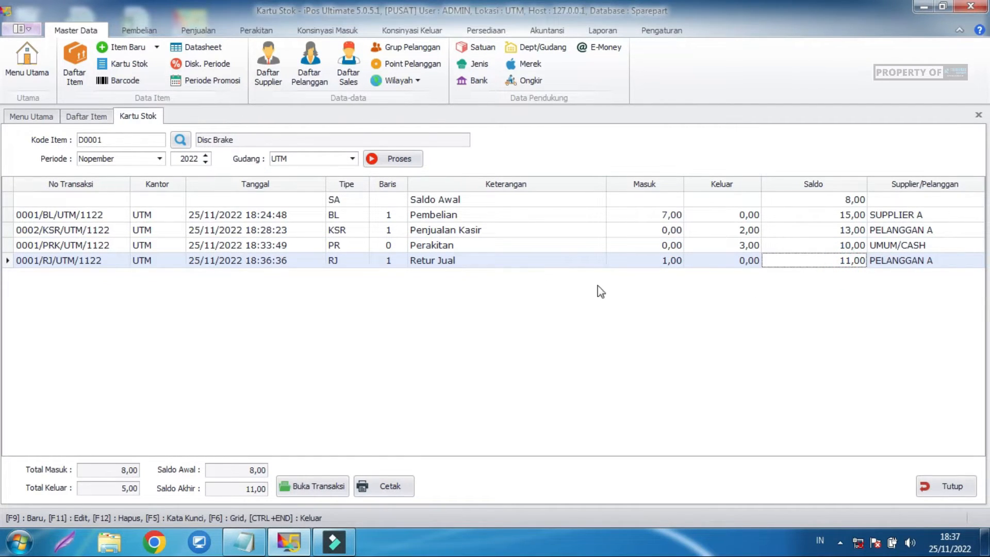
left_click(964, 492)
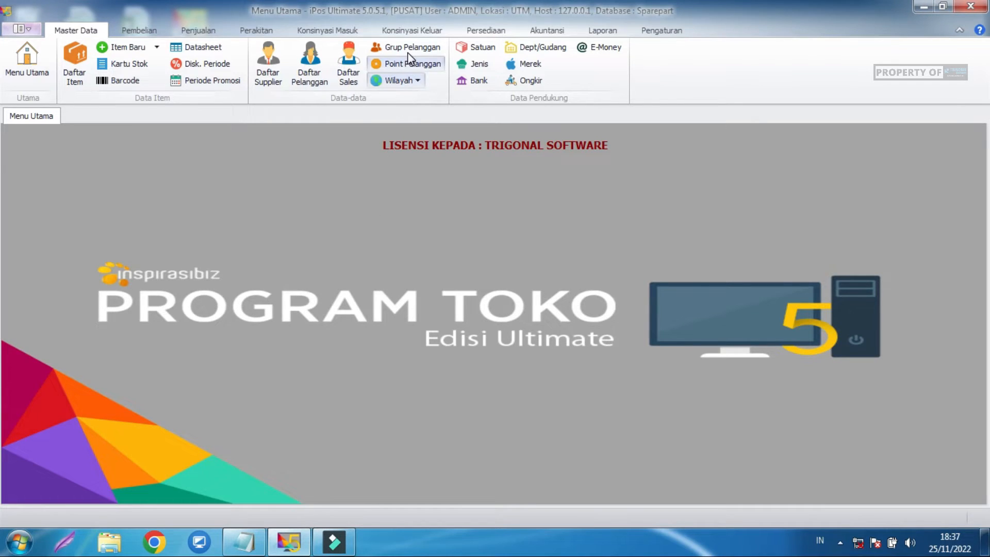
Start a new outgoing item (Item Keluar) transaction and add Handle REM with a quantity of 1.
left_click(475, 34)
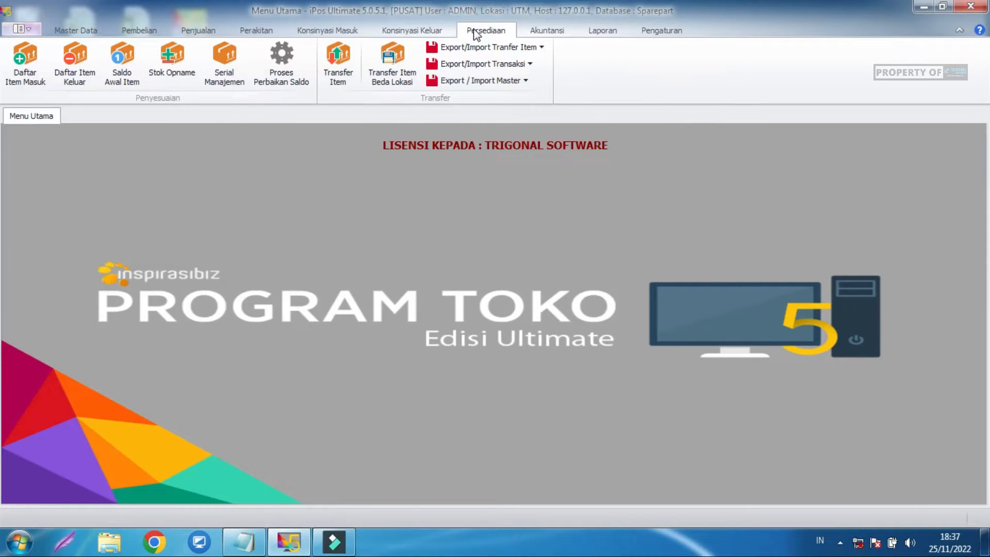
left_click(75, 61)
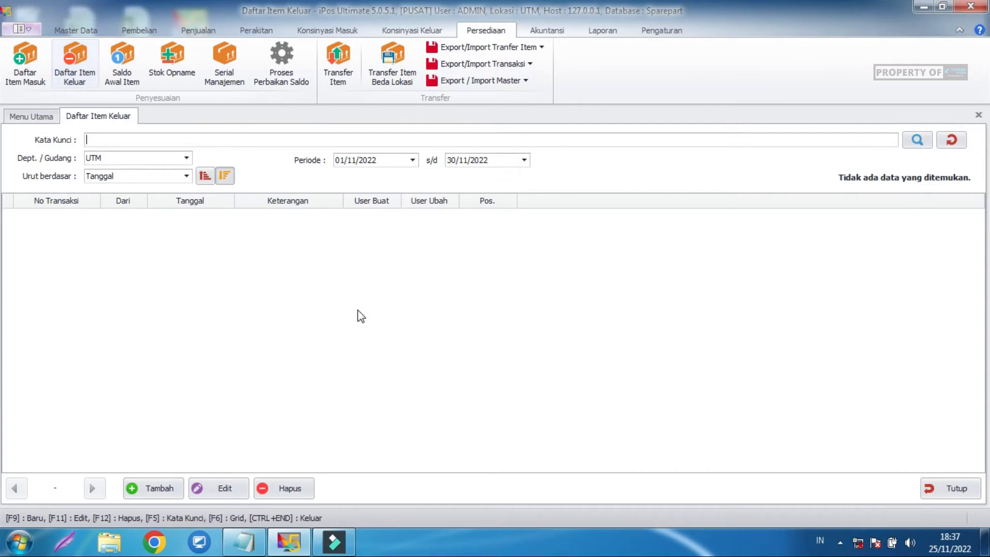
left_click(147, 489)
left_click(134, 206)
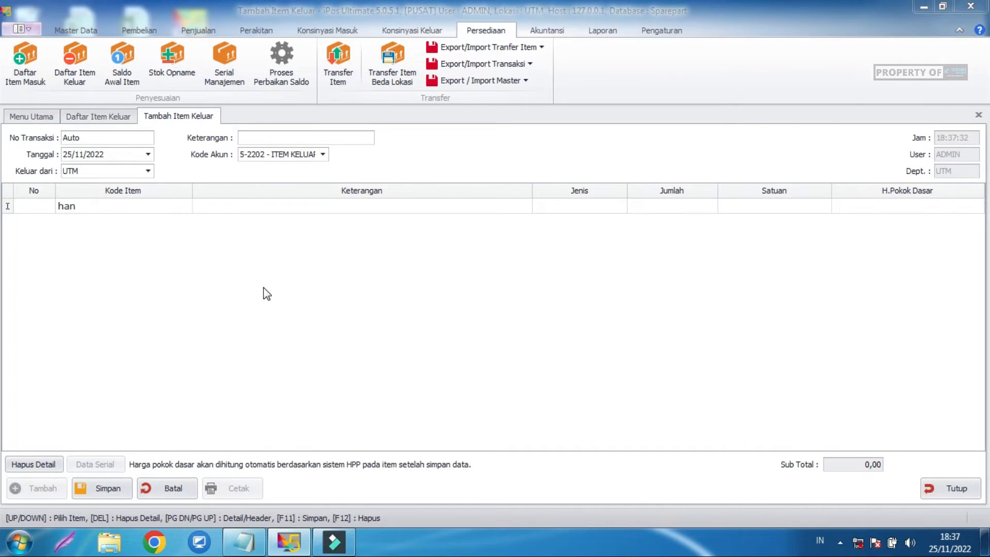
key("Return")
double_click(469, 222)
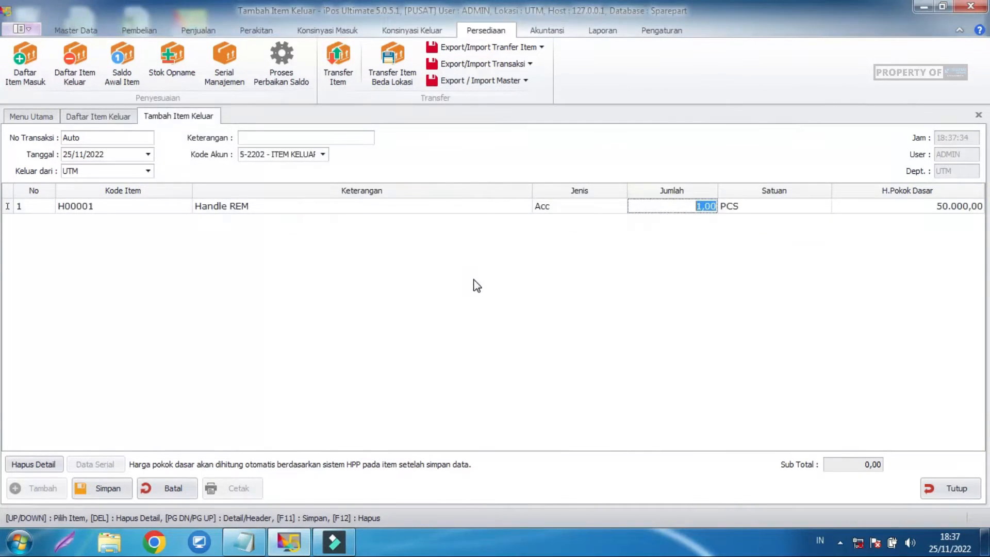
left_click(702, 208)
left_click(735, 286)
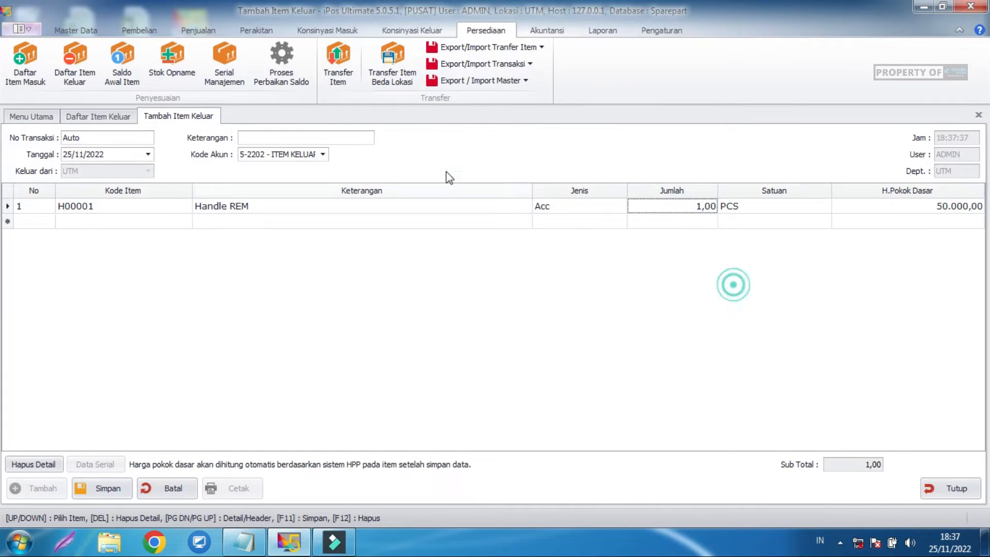
Enter PATAH/RUSAK as the description of the outgoing item transaction and save it.
left_click(322, 144)
type("PATAH")
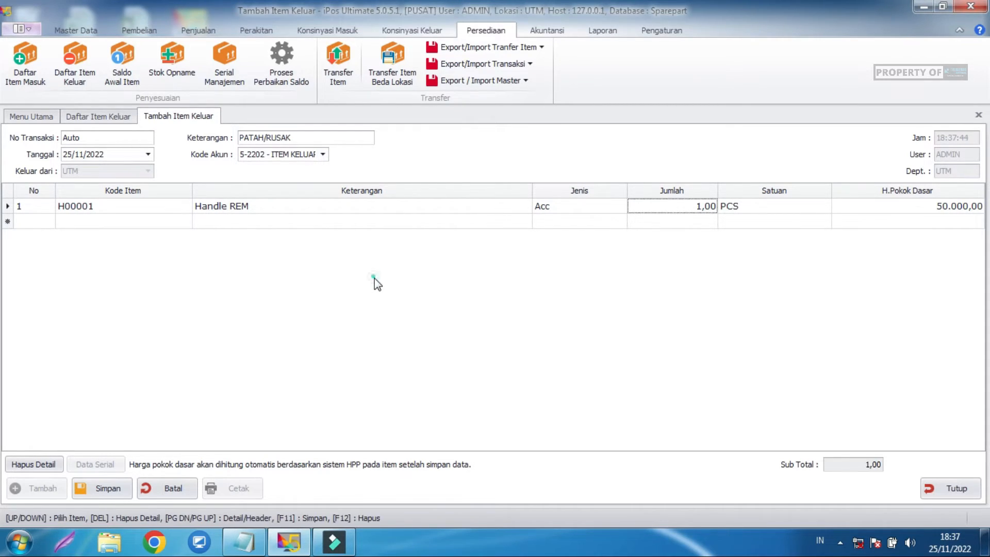
left_click(121, 488)
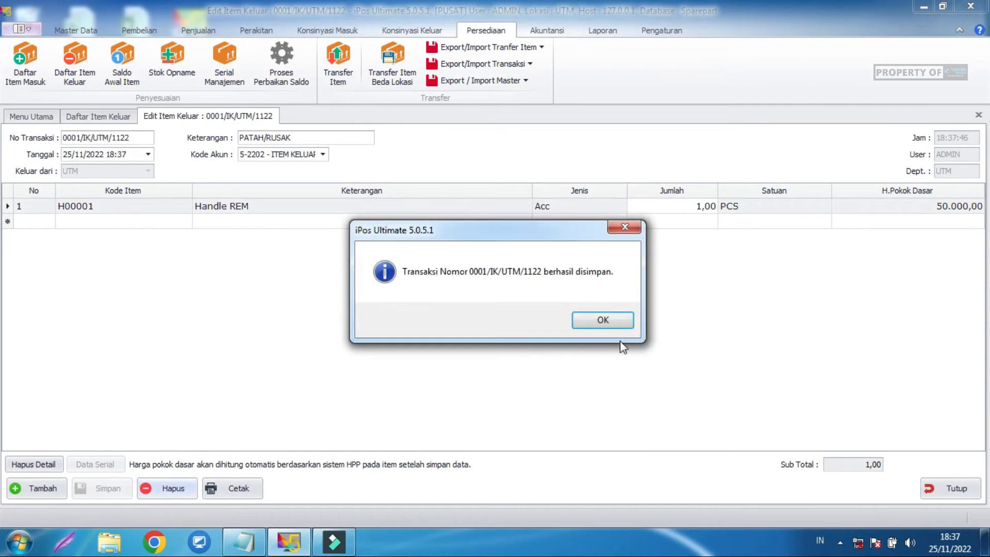
left_click(607, 322)
Check Handle REM's stock in the item list and return to the outgoing item transaction.
left_click(88, 31)
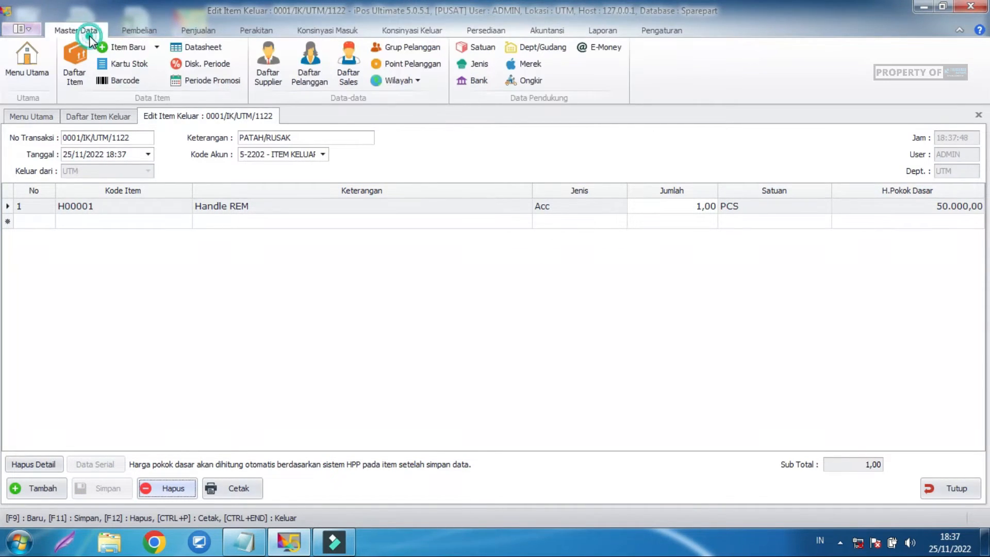
left_click(84, 63)
left_click(300, 269)
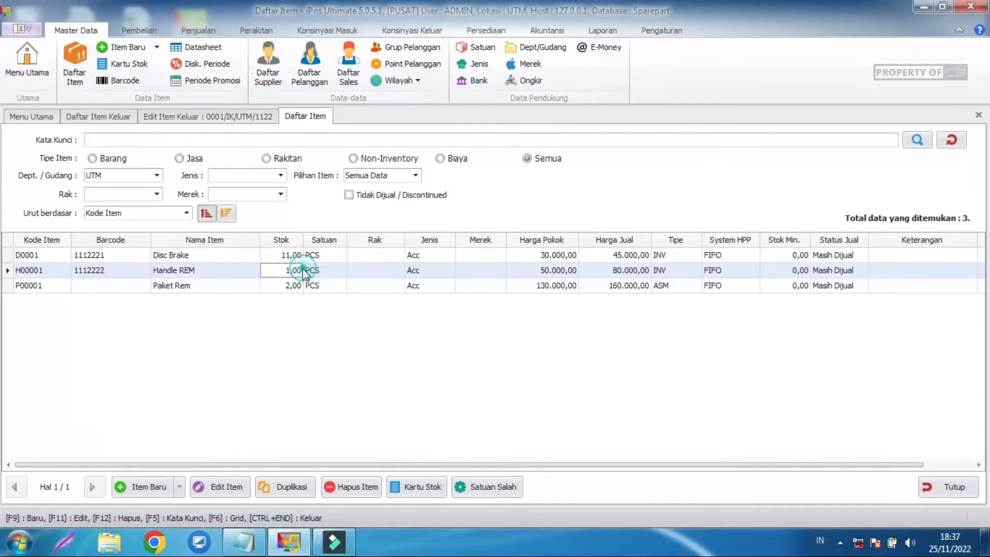
left_click(249, 114)
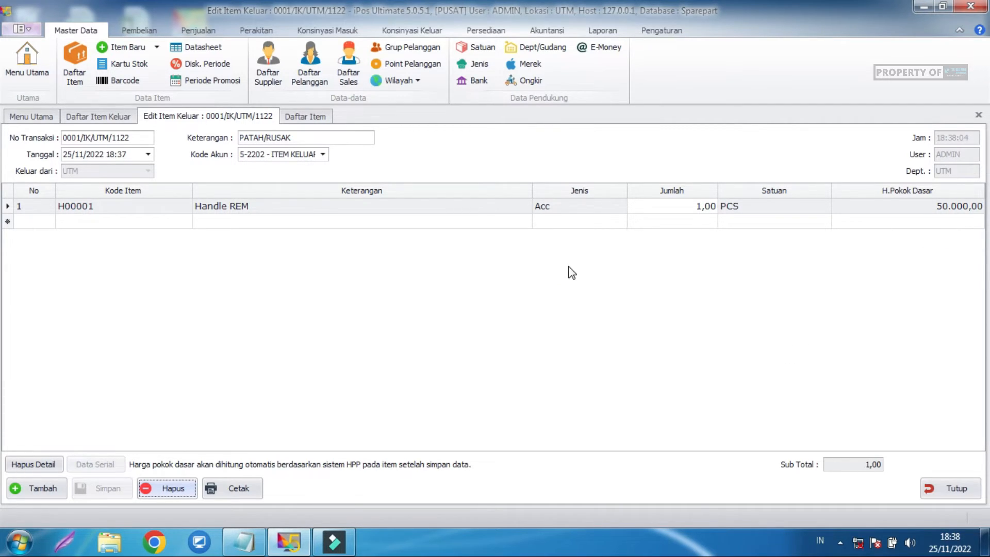
left_click(555, 295)
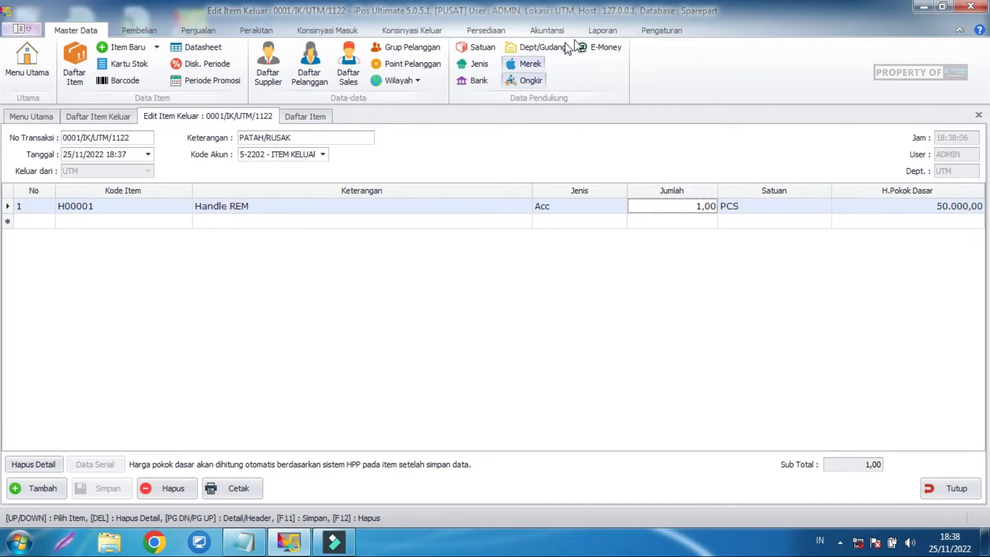
Preview the Laba Rugi report for Nopember 2022, examine the Item Keluar cost and total HPP, and close the report.
left_click(597, 32)
left_click(780, 59)
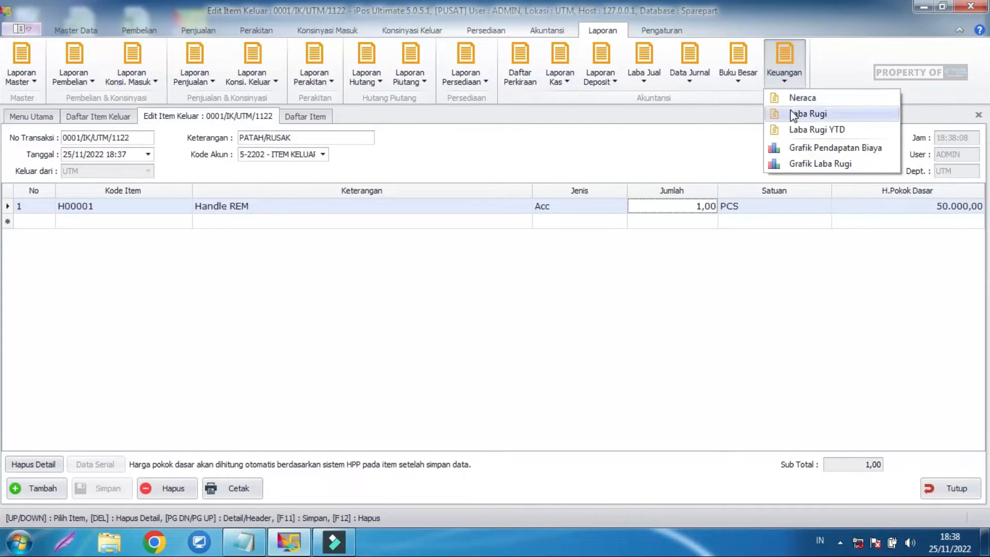
left_click(791, 114)
left_click(376, 147)
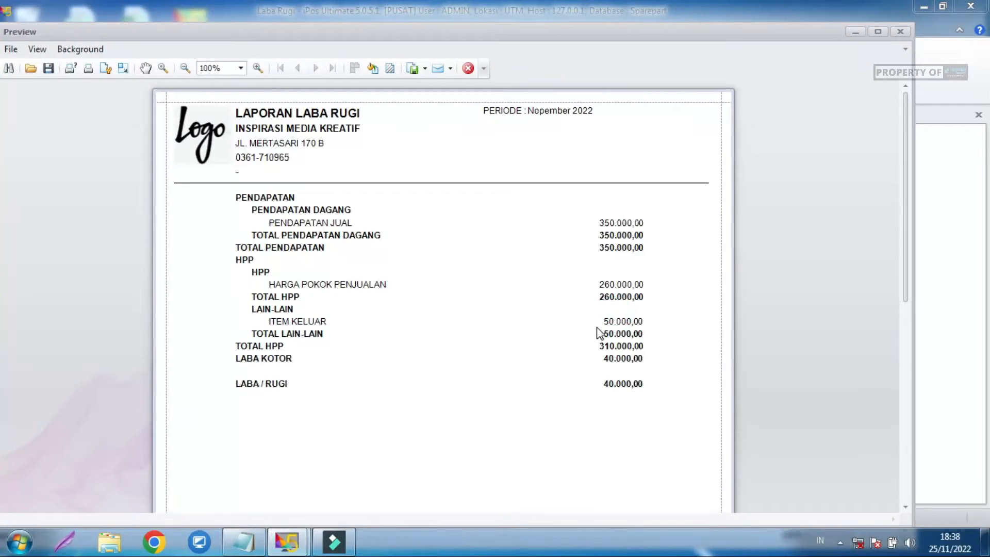
left_click(615, 320)
left_click(609, 342)
left_click(897, 33)
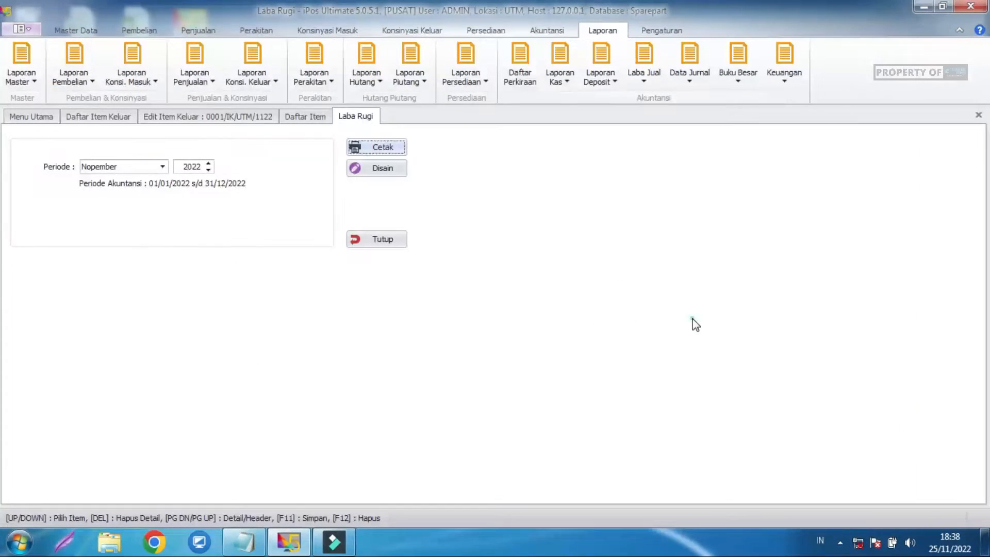
left_click(365, 242)
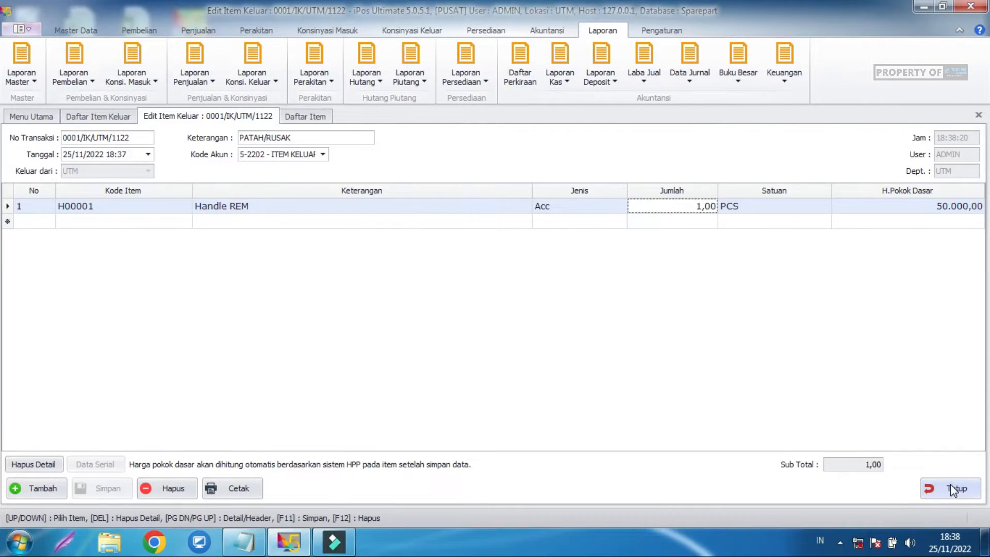
Close the outgoing item transaction, the item list and the outgoing items list.
left_click(950, 487)
left_click(950, 488)
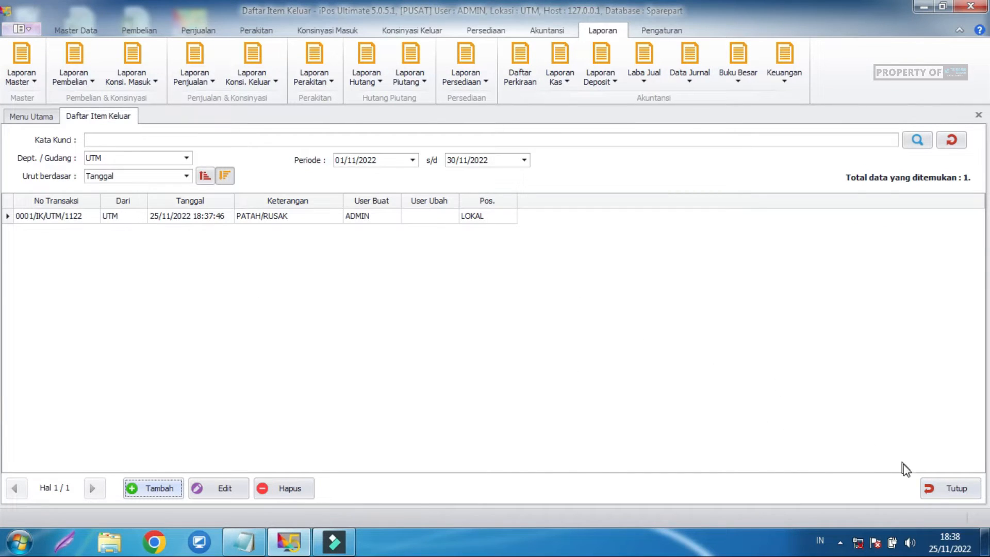
left_click(948, 487)
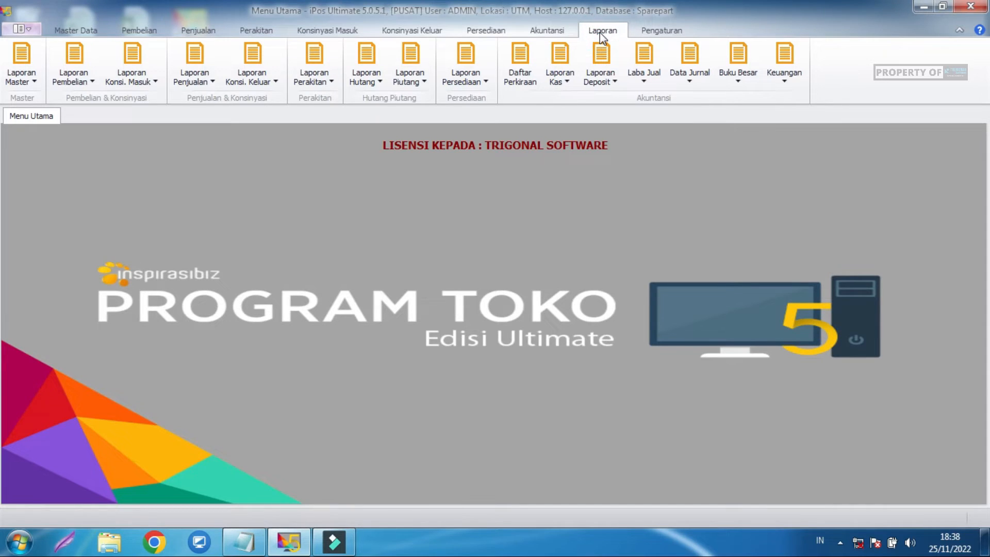
Preview the Daftar Item Tanpa Harga report from the master item reports.
left_click(33, 69)
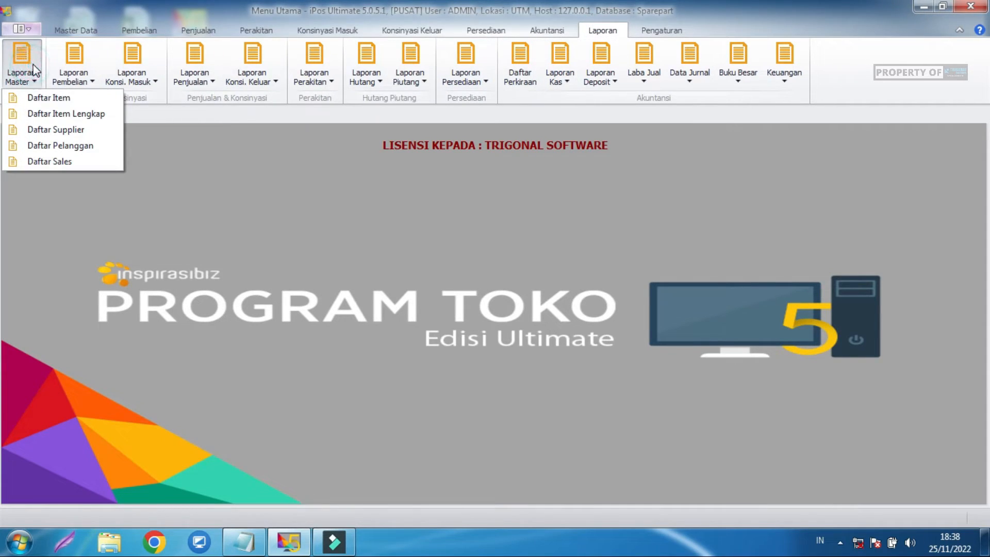
left_click(39, 98)
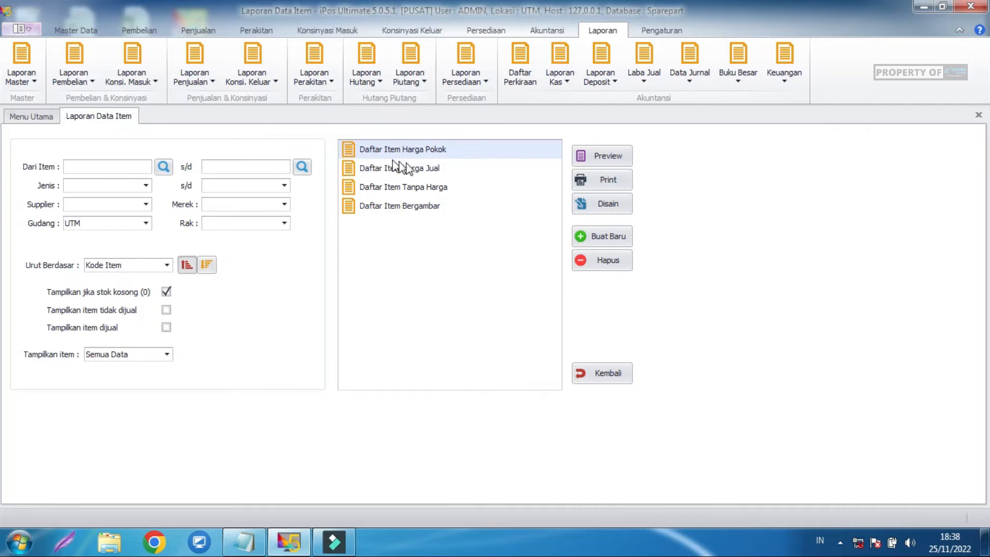
left_click(433, 187)
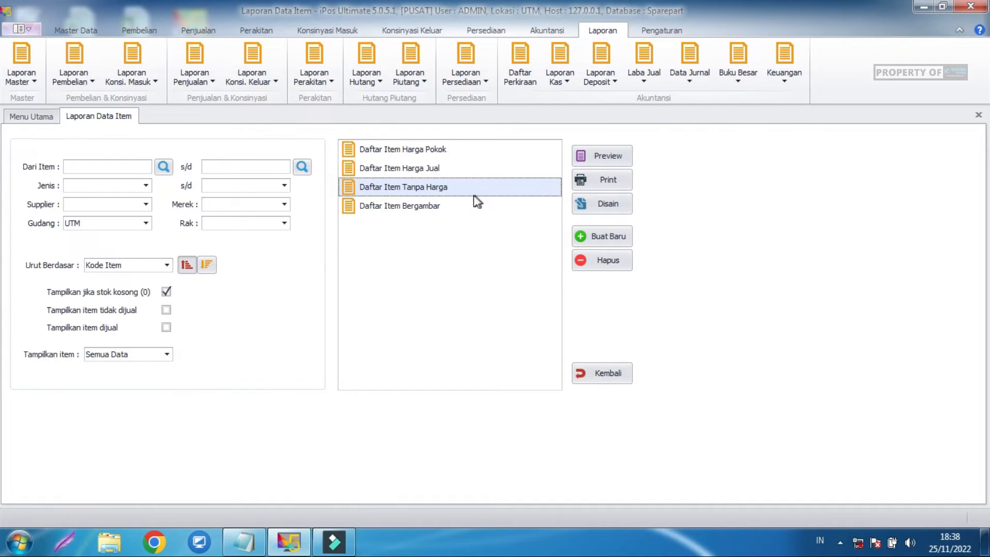
left_click(591, 159)
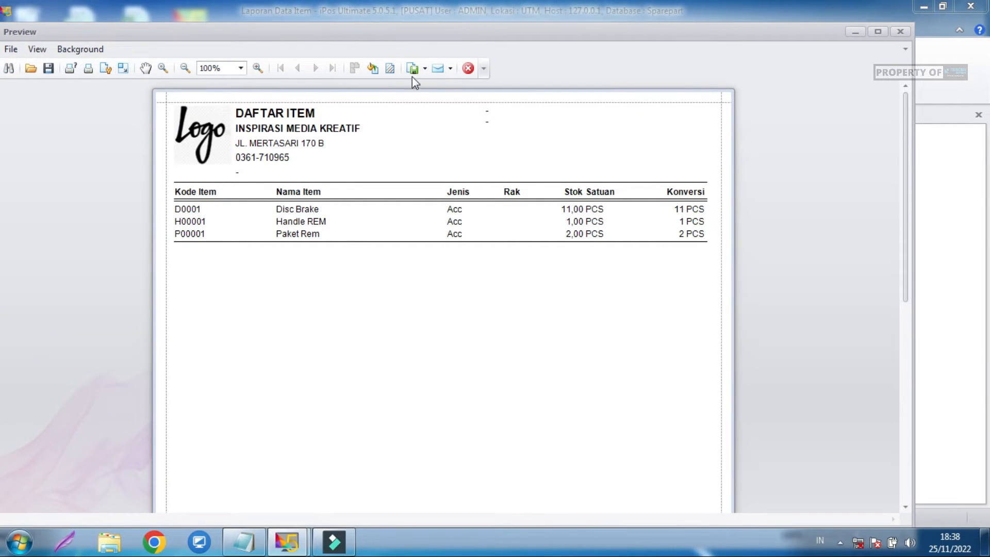
View the item report's export file formats and print options, and leave without exporting or printing.
left_click(426, 69)
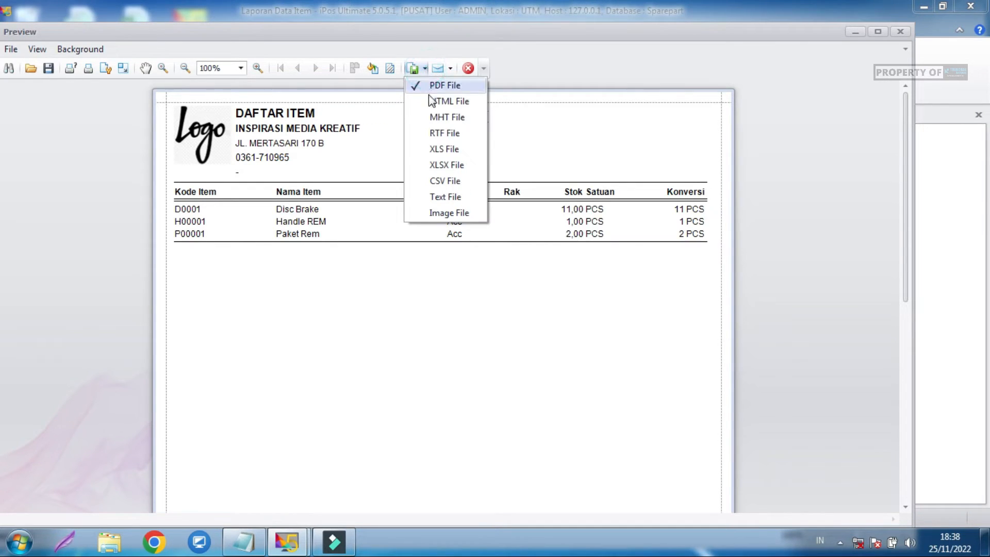
left_click(543, 113)
left_click(73, 70)
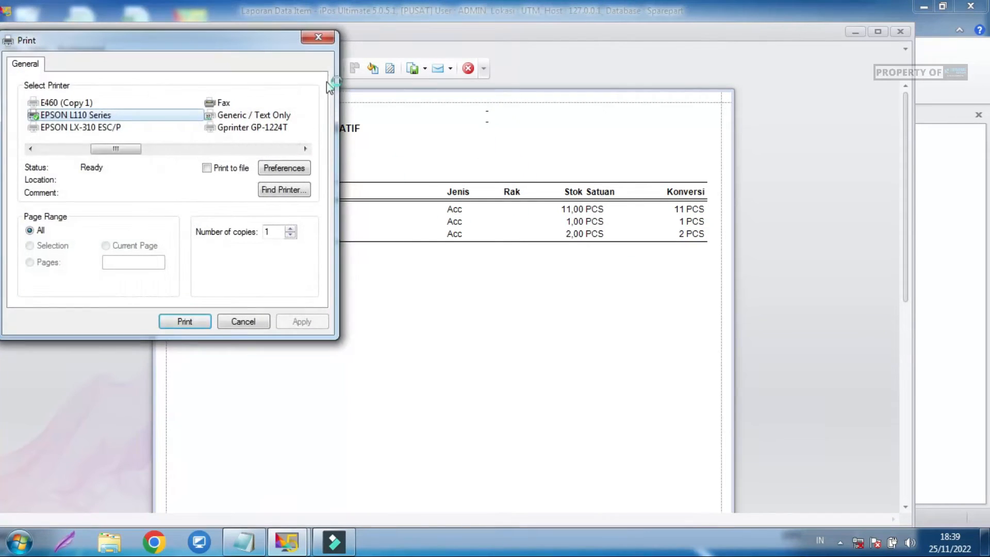
left_click(319, 36)
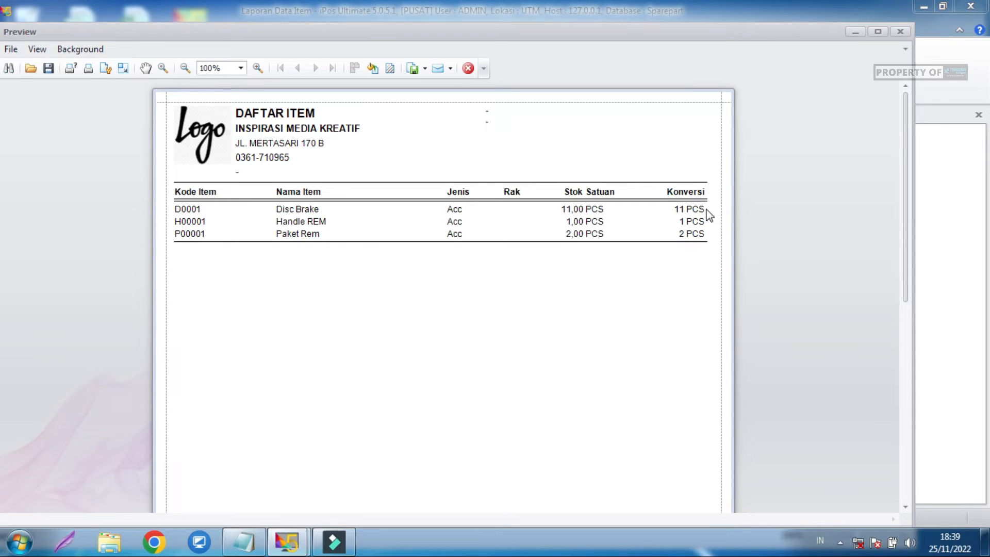
Close the item report preview and start a stock opname for the Disc Brake item found with the keyword "disc".
left_click(901, 32)
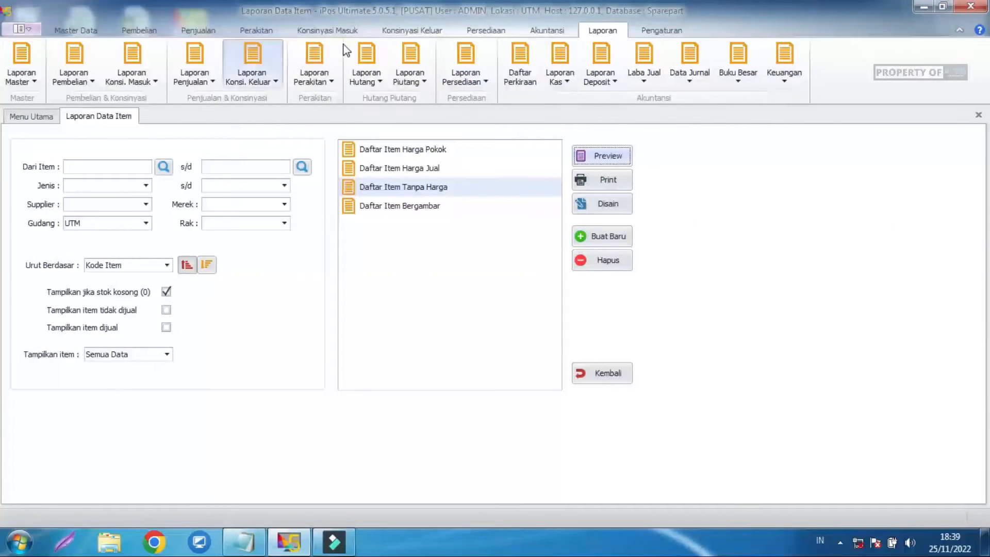
left_click(497, 31)
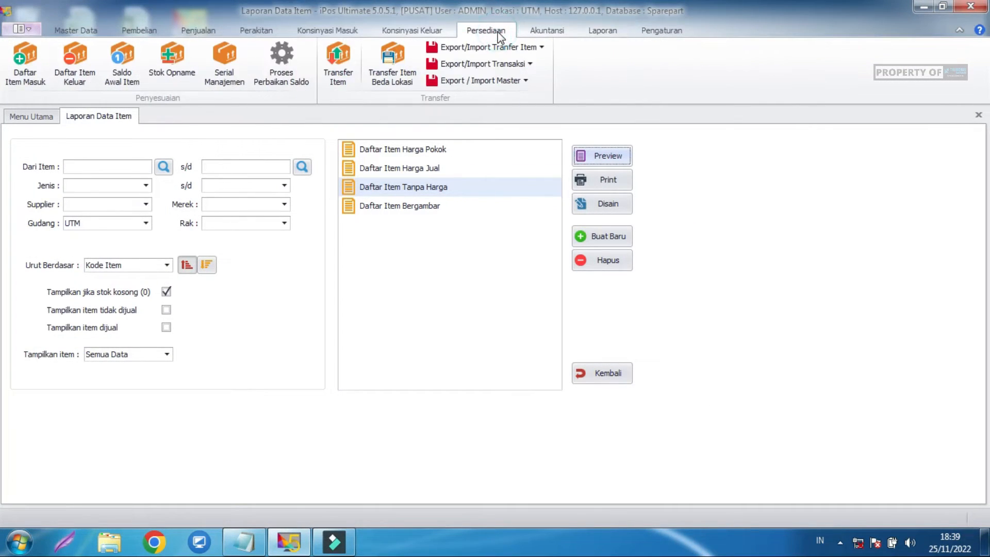
left_click(154, 67)
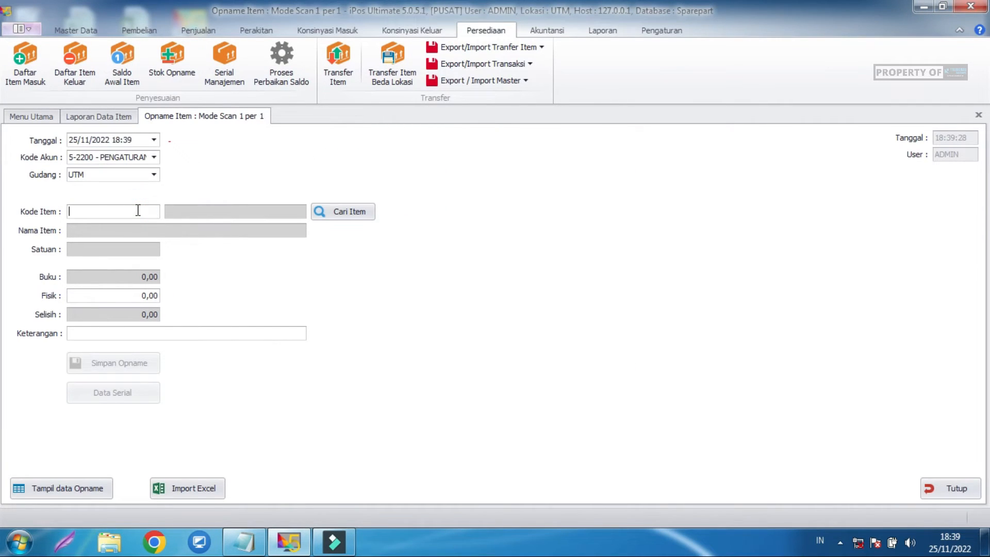
type("disc")
key("Return")
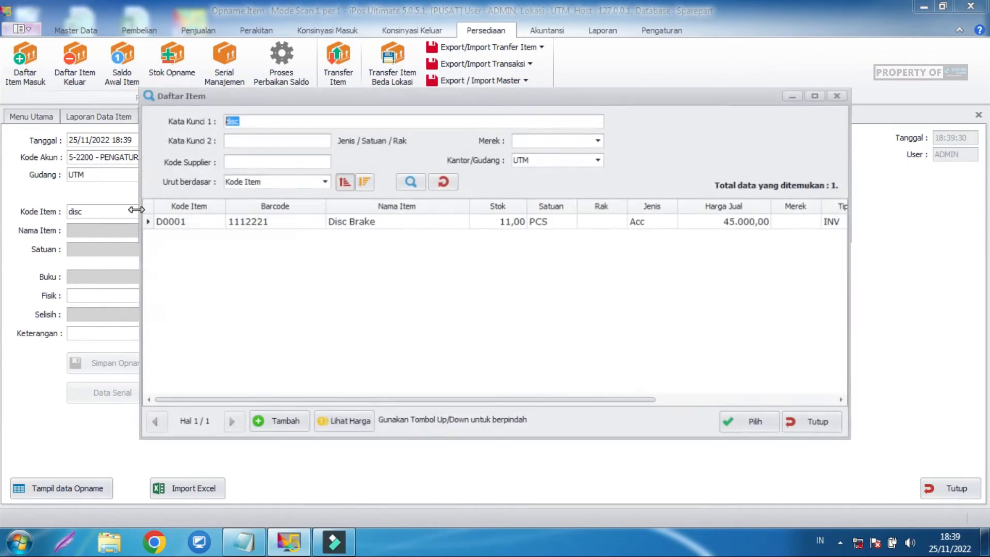
left_click(491, 222)
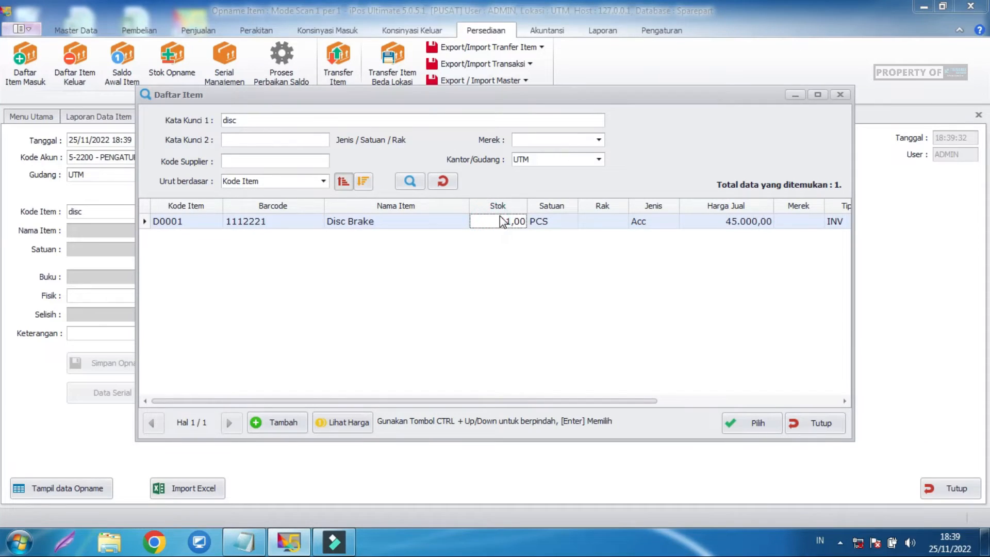
double_click(501, 222)
Set the Disc Brake's physical count (Fisik) to 10 and save the opname.
left_click(122, 294)
left_click_drag(124, 294, 167, 307)
type("10")
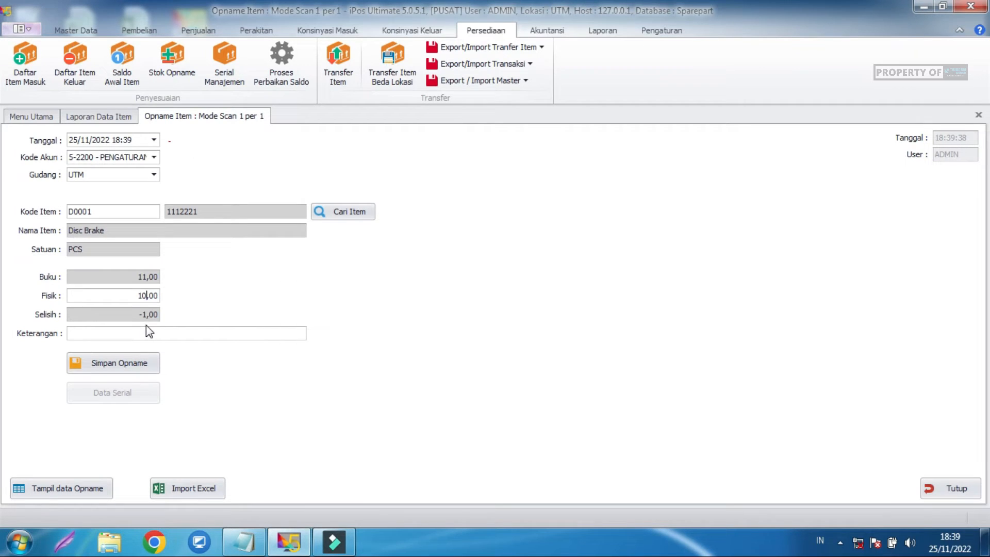
left_click_drag(134, 315, 170, 314)
left_click(227, 155)
left_click(211, 314)
left_click(135, 364)
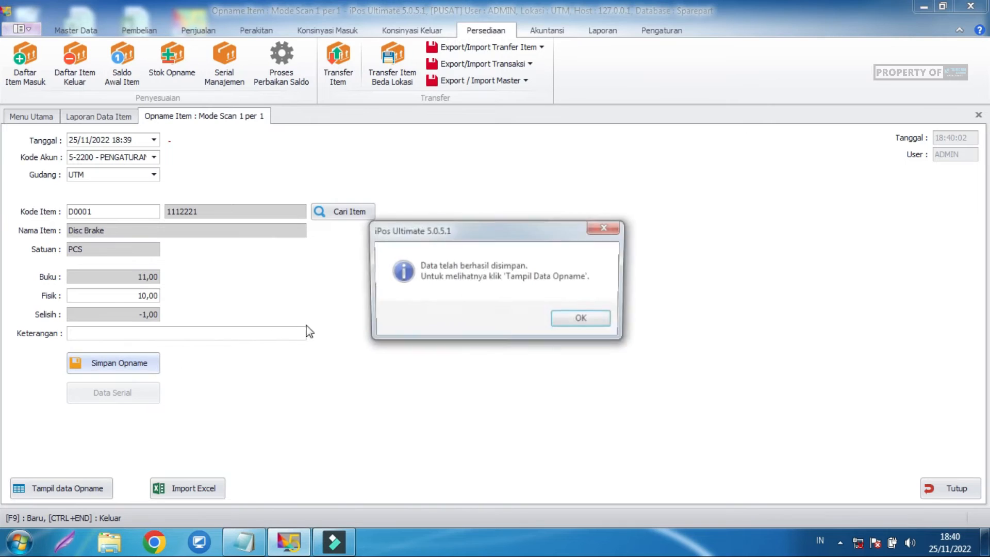
left_click(582, 319)
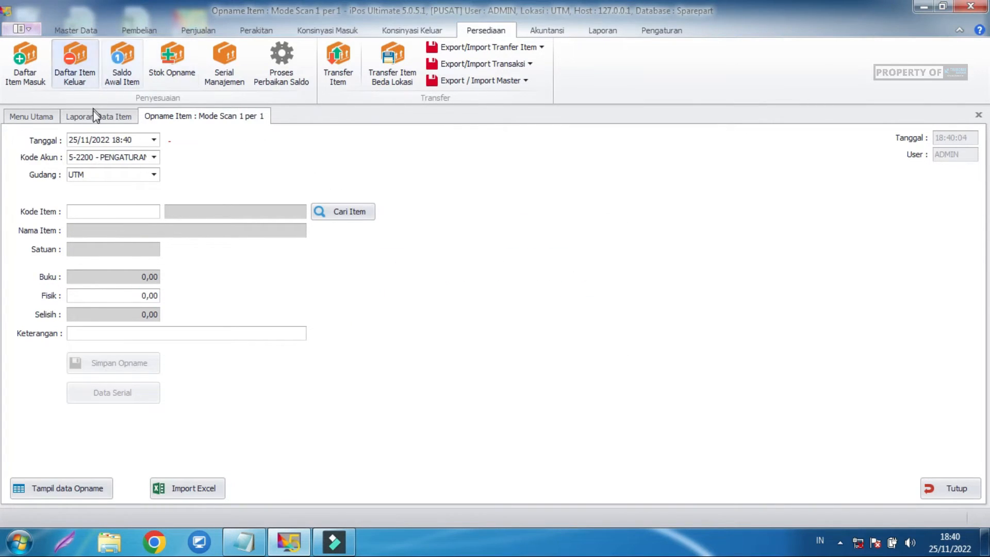
Open the master item list and check the Disc Brake's stock.
left_click(76, 30)
left_click(74, 67)
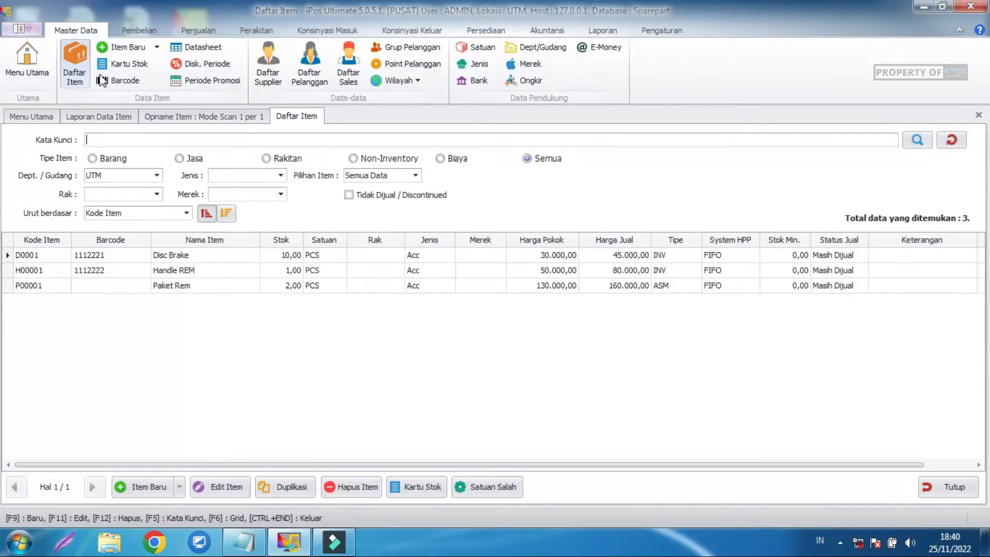
left_click(287, 253)
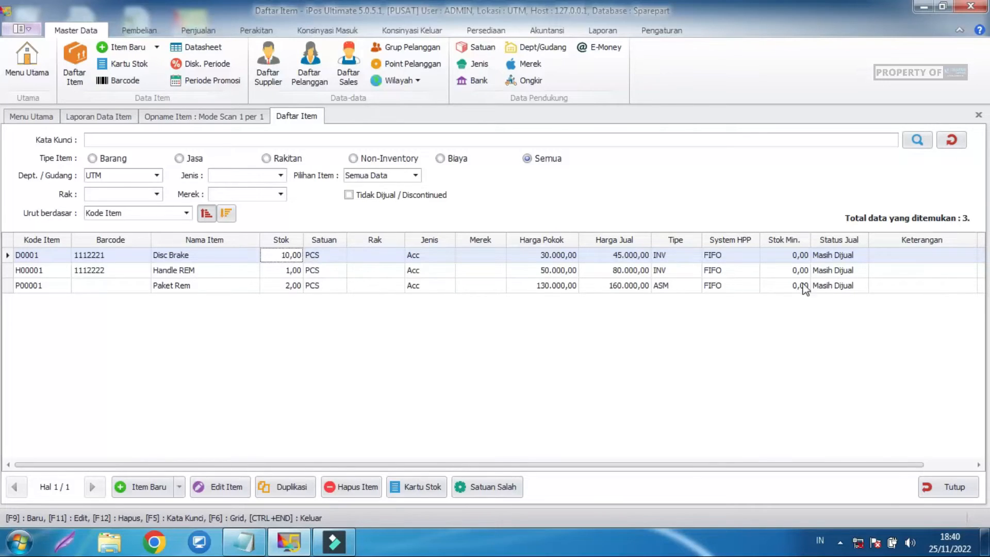
left_click(951, 140)
Preview the Laba Rugi report for Nopember 2022, examine the Pengaturan Stok and Item Keluar costs, and close the preview.
left_click(602, 31)
left_click(784, 60)
left_click(808, 120)
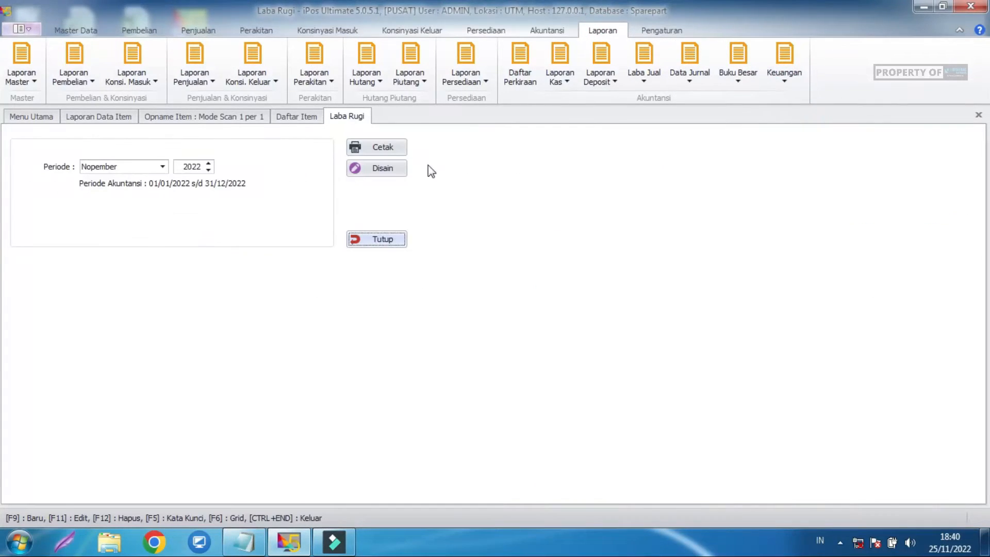
left_click(388, 148)
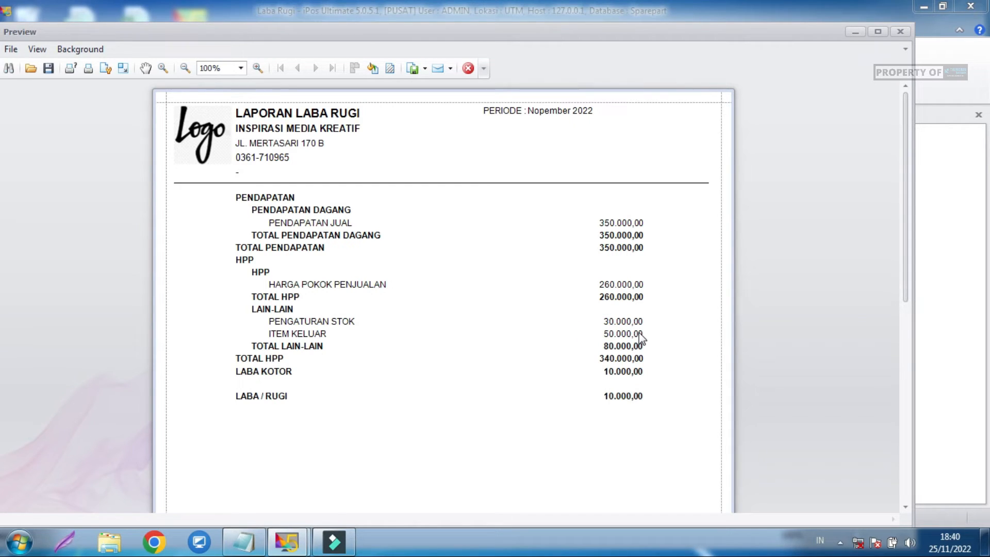
left_click(896, 31)
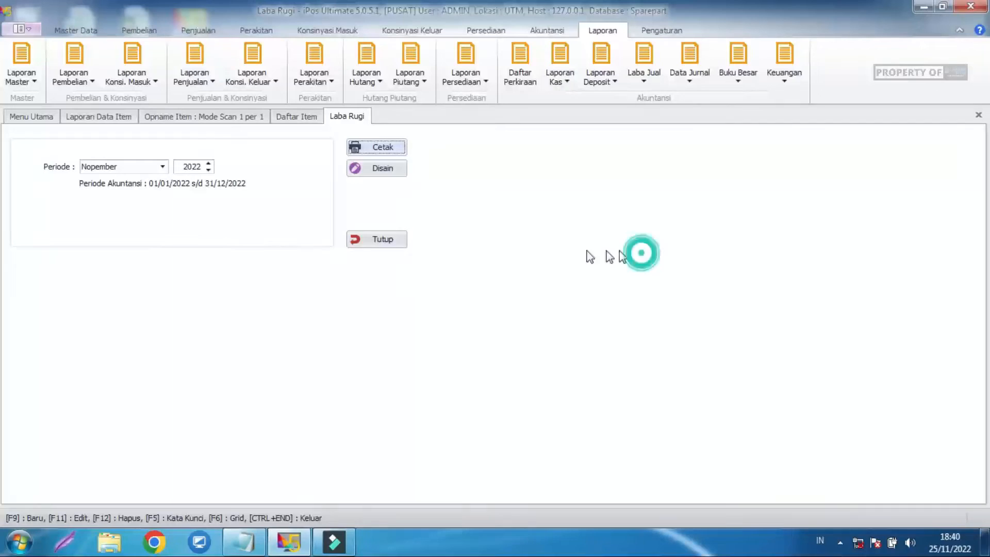
Close the Laba Rugi form, the item list and the stock opname form.
left_click(384, 238)
left_click(955, 487)
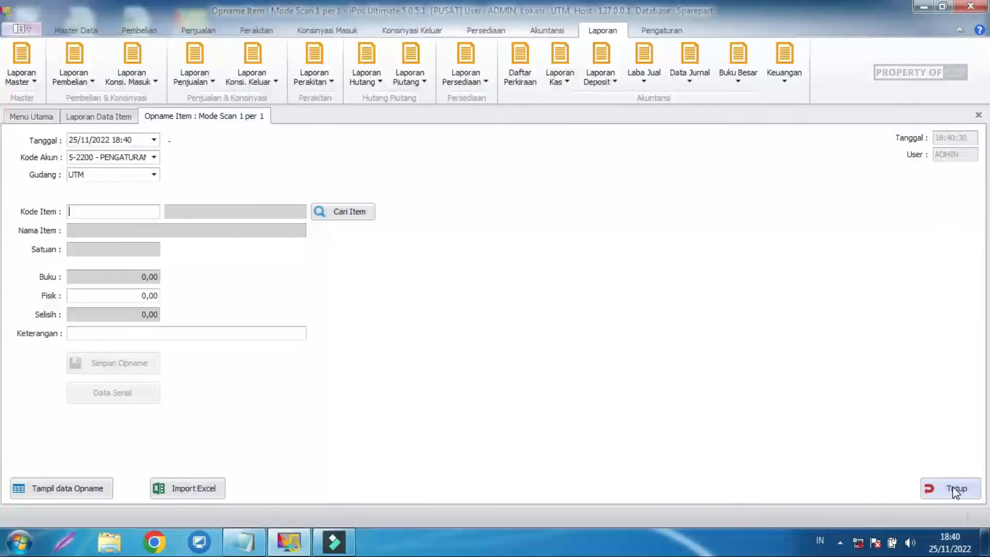
left_click(954, 488)
left_click(571, 320)
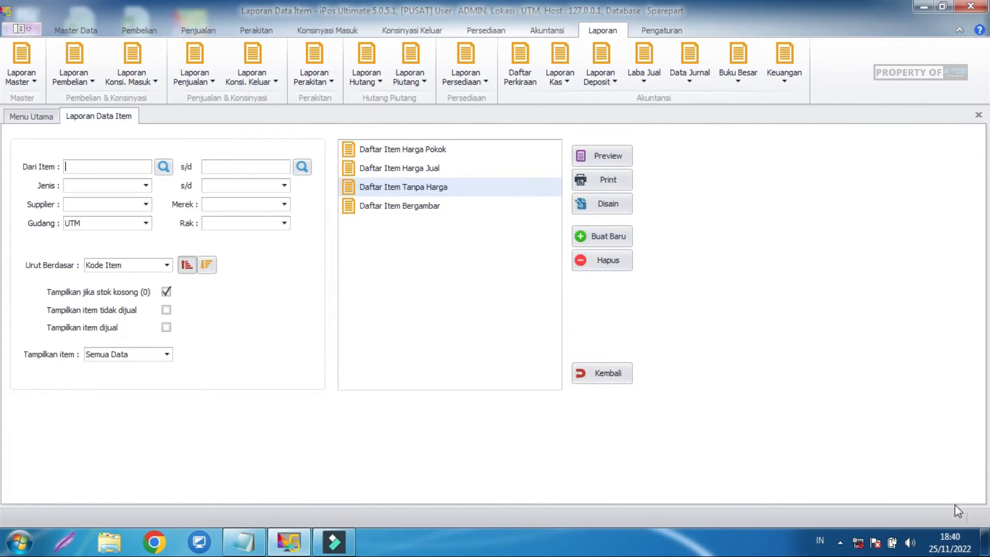
Create a new incoming item (Item Masuk) transaction and add the Disc Brake with a quantity of 1.
left_click(493, 30)
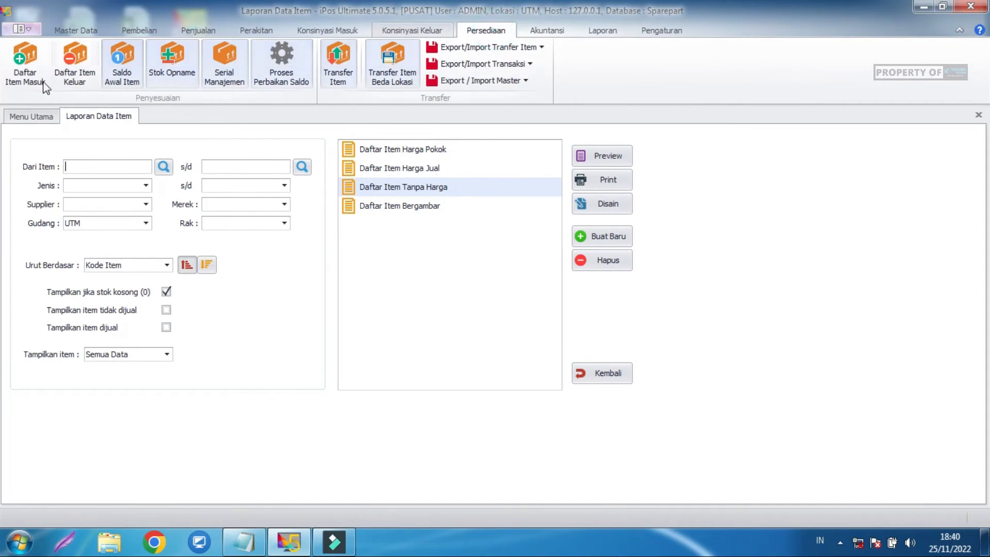
left_click(25, 78)
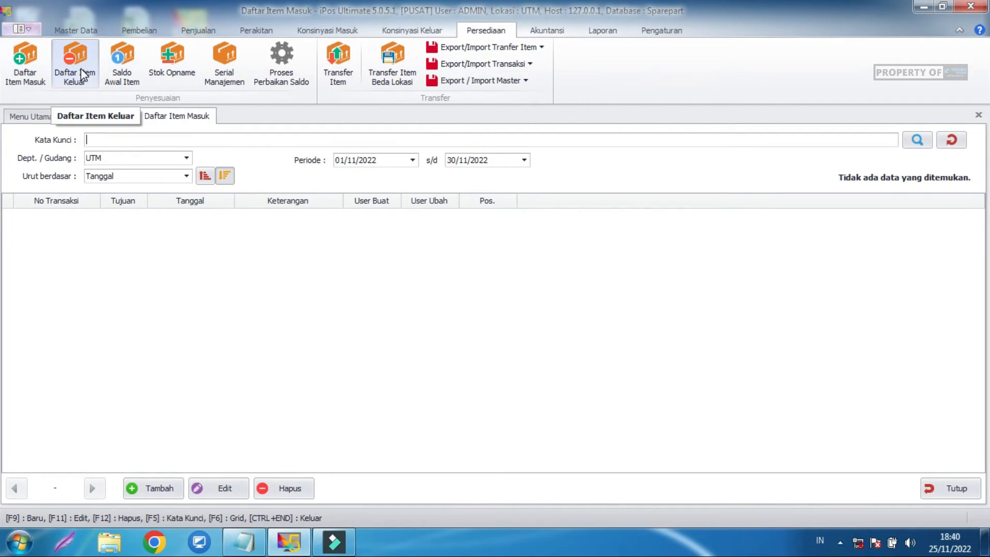
left_click(31, 82)
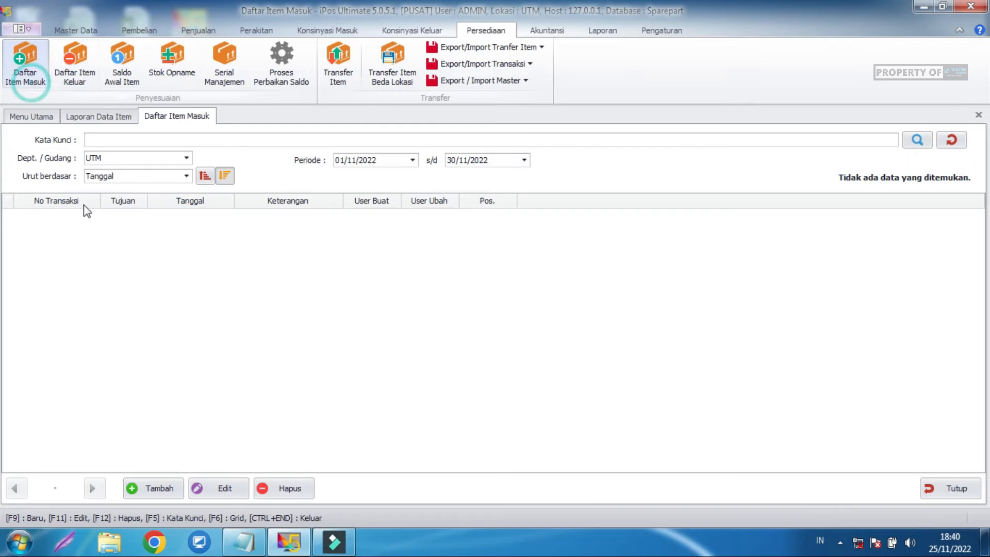
left_click(148, 489)
left_click(130, 206)
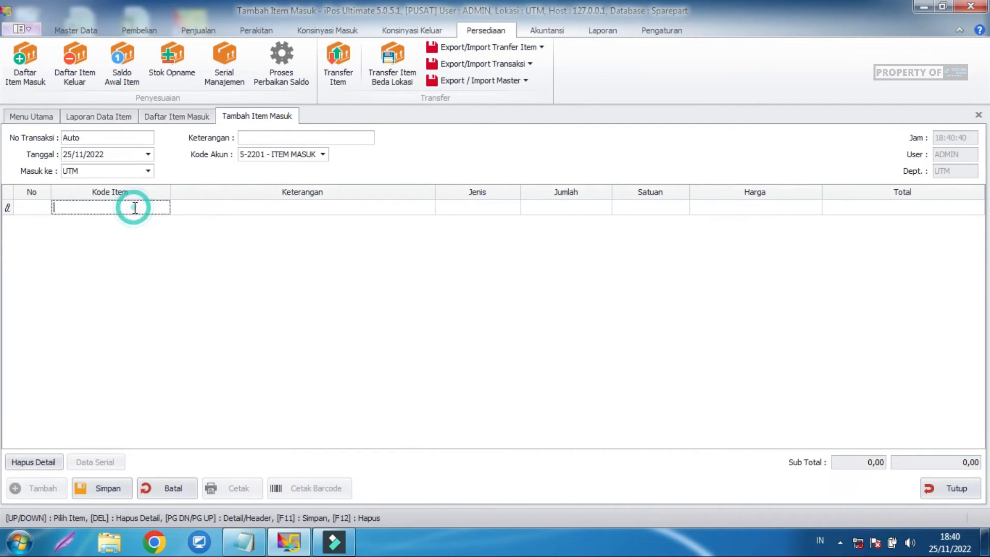
type("disc")
key("Return")
double_click(470, 221)
left_click(567, 245)
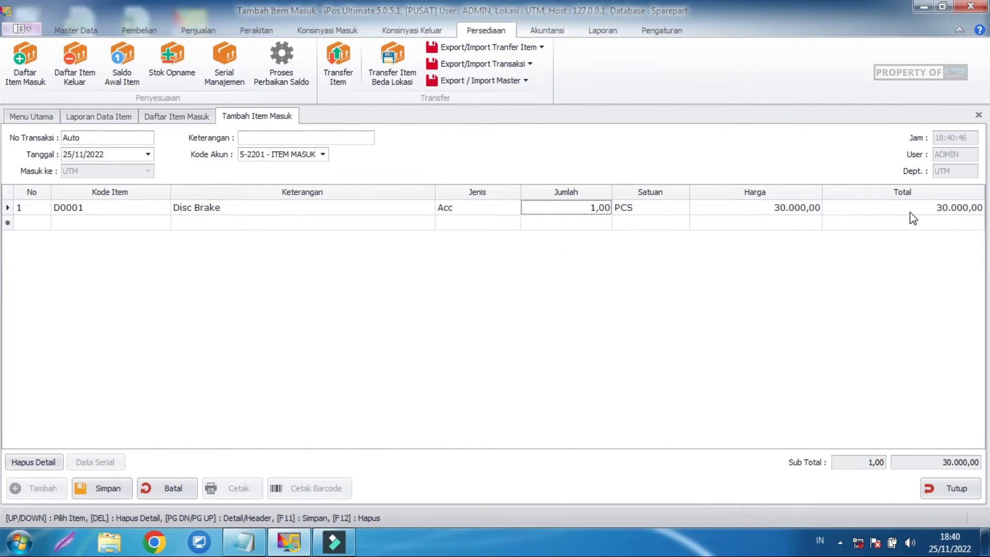
Try setting the Disc Brake's Harga to 0 on the incoming item line.
left_click(796, 209)
left_click(772, 208)
double_click(783, 210)
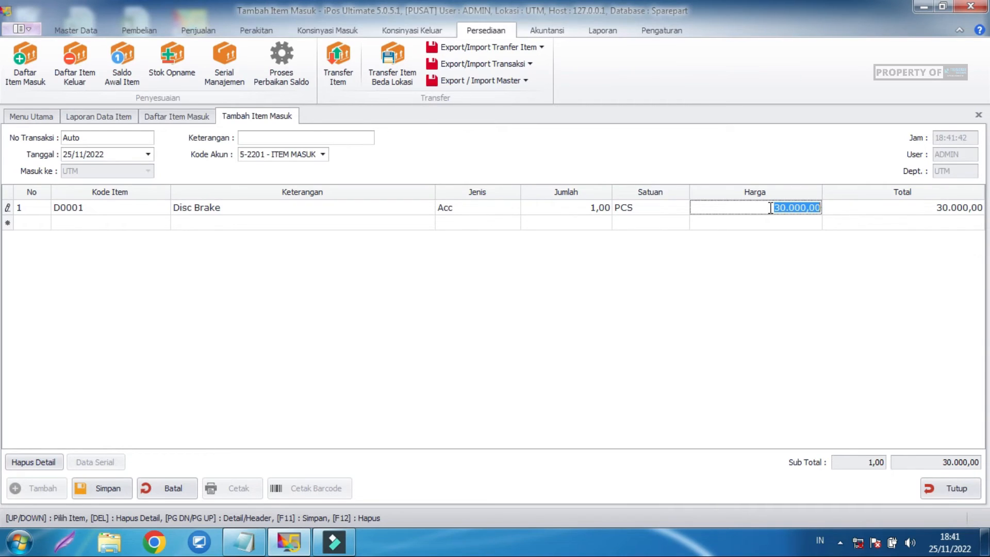
key("BackSpace")
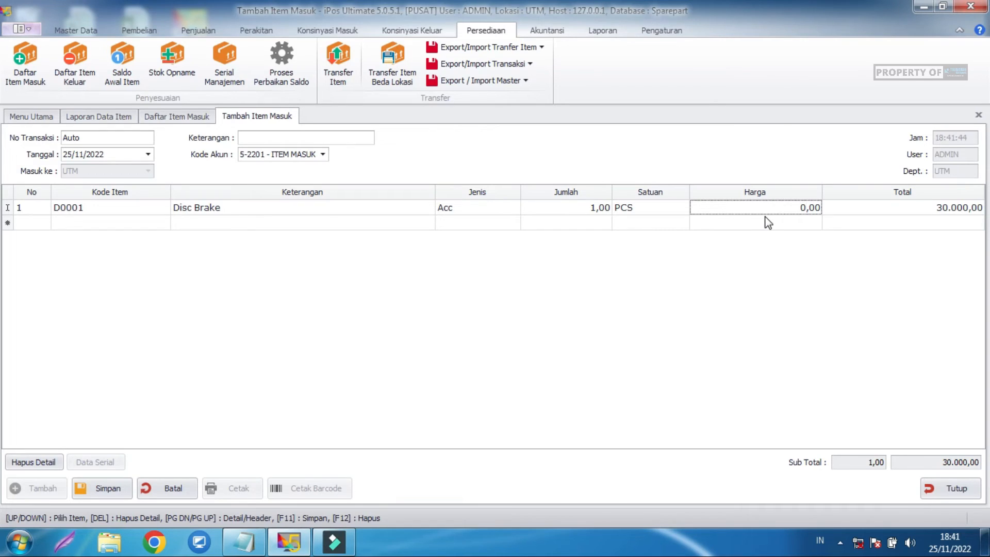
double_click(807, 211)
left_click(807, 210)
left_click_drag(806, 209, 798, 207)
Enter "bonus" as the incoming item transaction's Keterangan and save the transaction.
left_click(251, 138)
type("bonus")
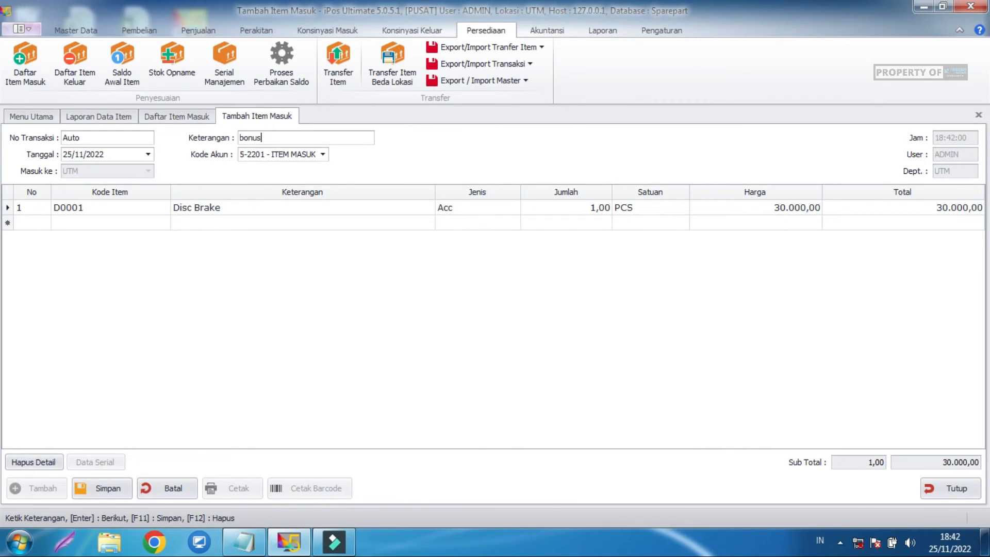
left_click(100, 490)
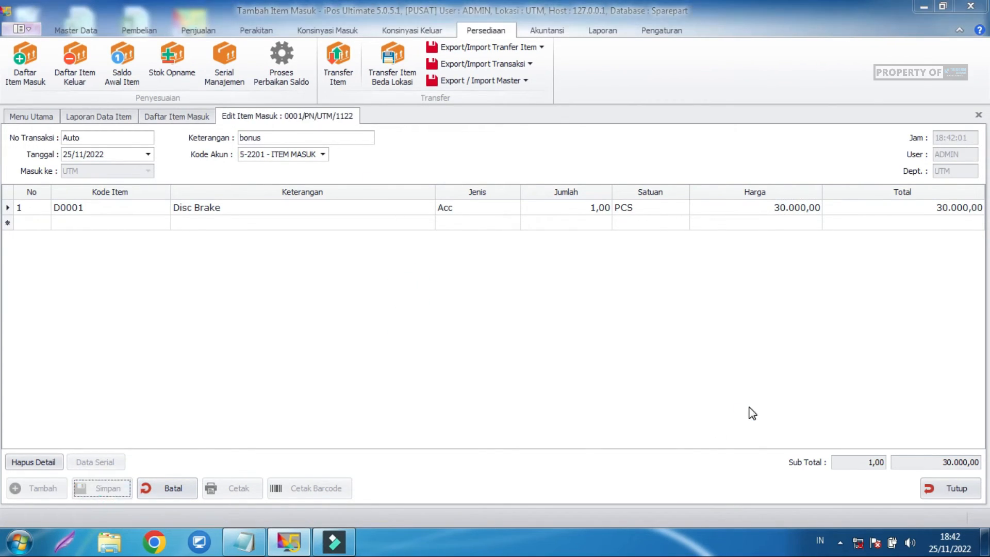
left_click(596, 320)
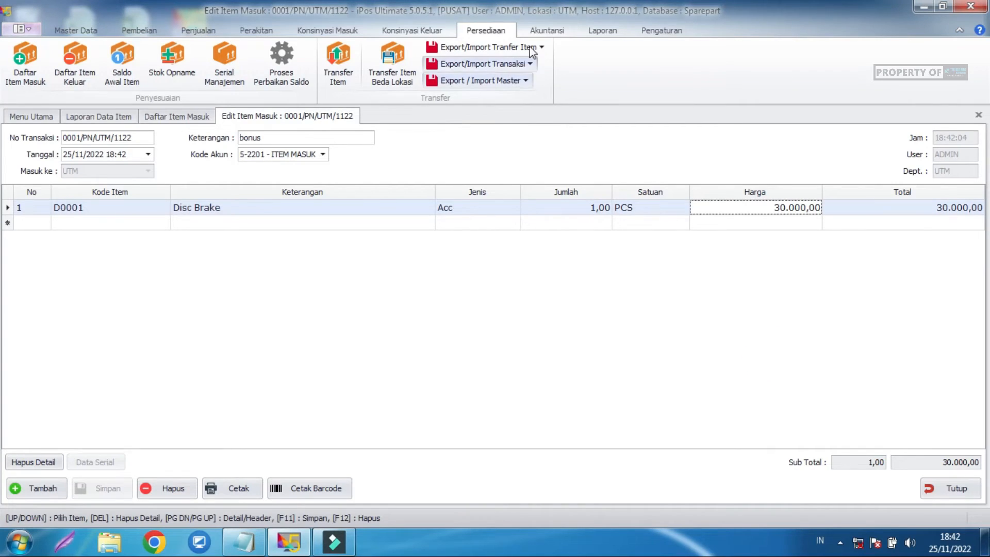
Preview the Nopember 2022 Laba Rugi report, examine the Item Masuk and Pendapatan Jual amounts, and close the preview.
left_click(602, 31)
left_click(786, 59)
left_click(806, 121)
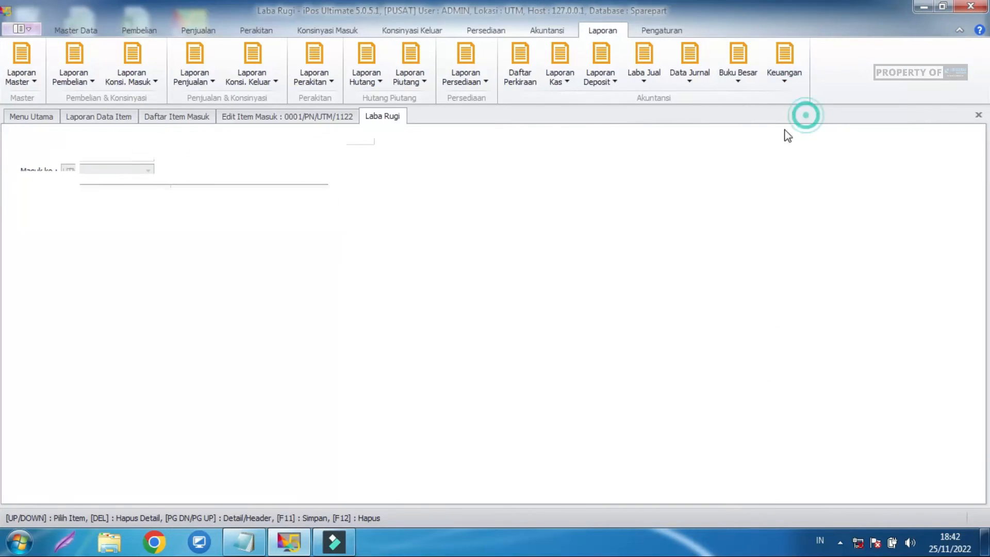
left_click(389, 146)
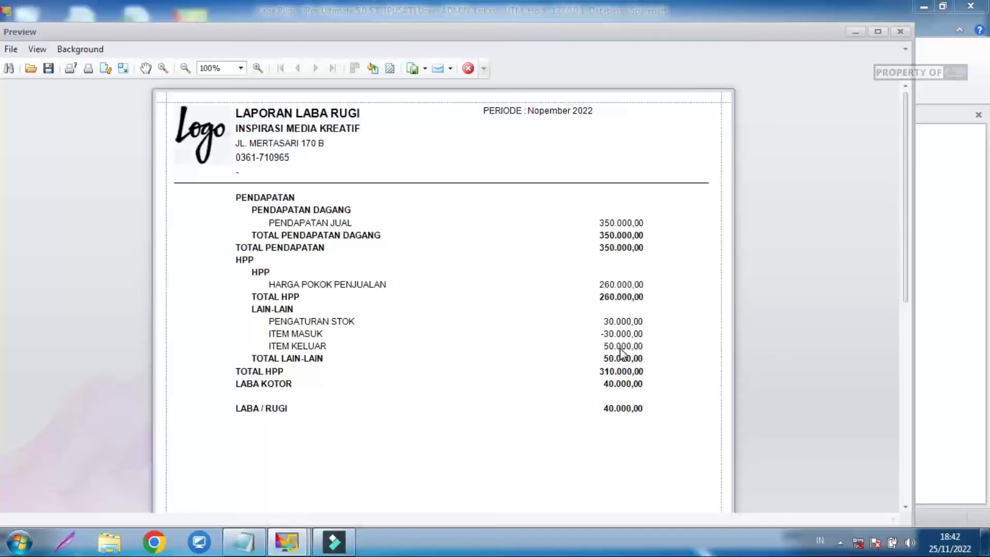
left_click(624, 329)
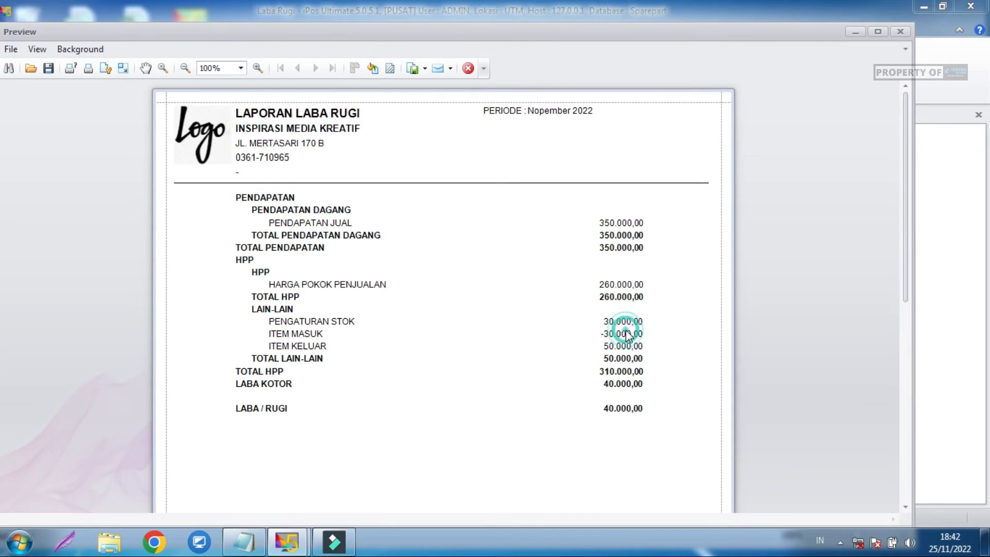
left_click(607, 221)
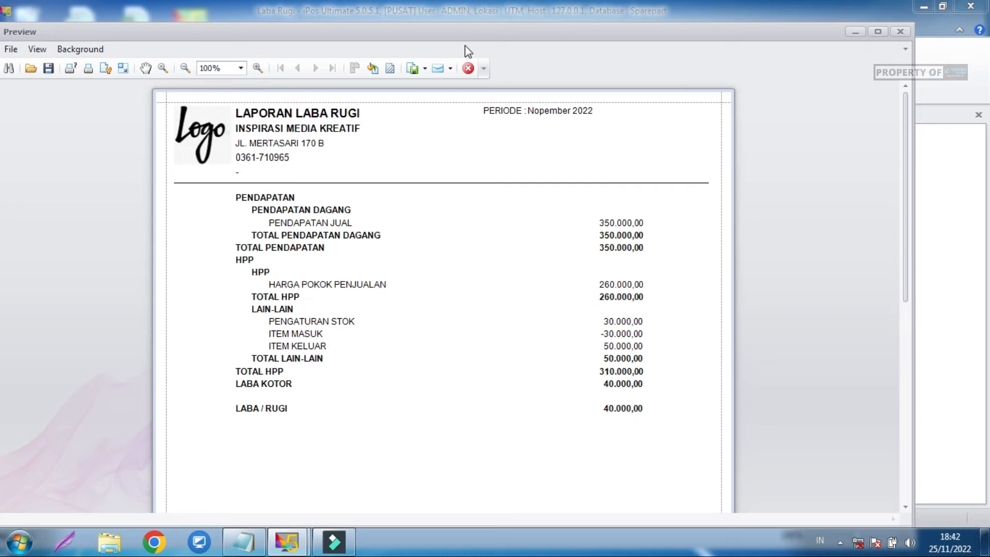
left_click(468, 68)
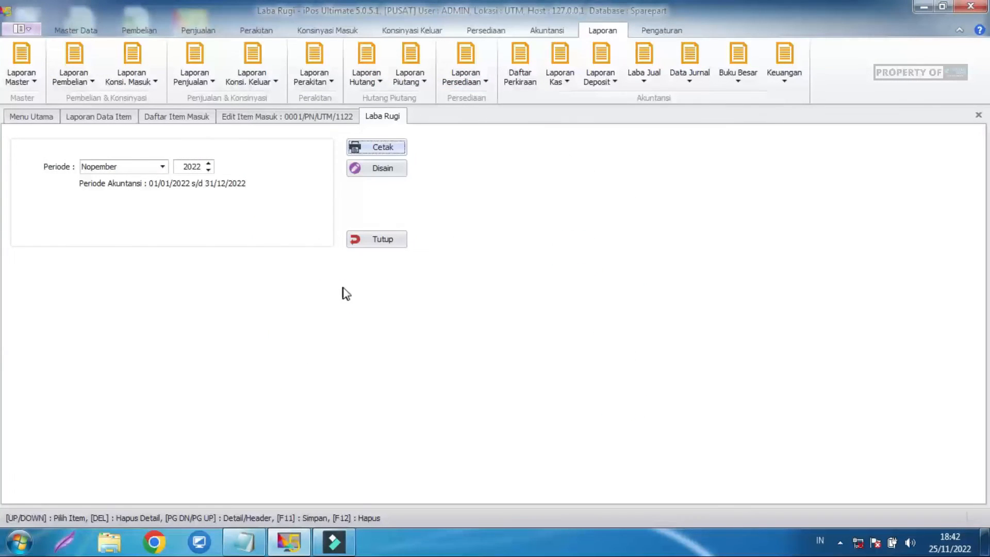
Close the Laba Rugi form, the incoming item transaction and the incoming items list.
left_click(354, 239)
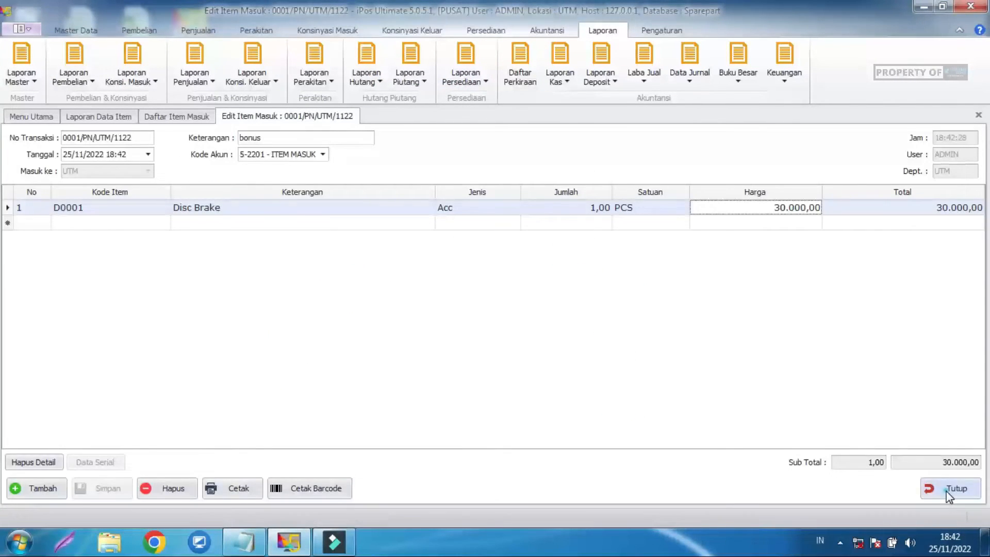
left_click(946, 490)
left_click(947, 492)
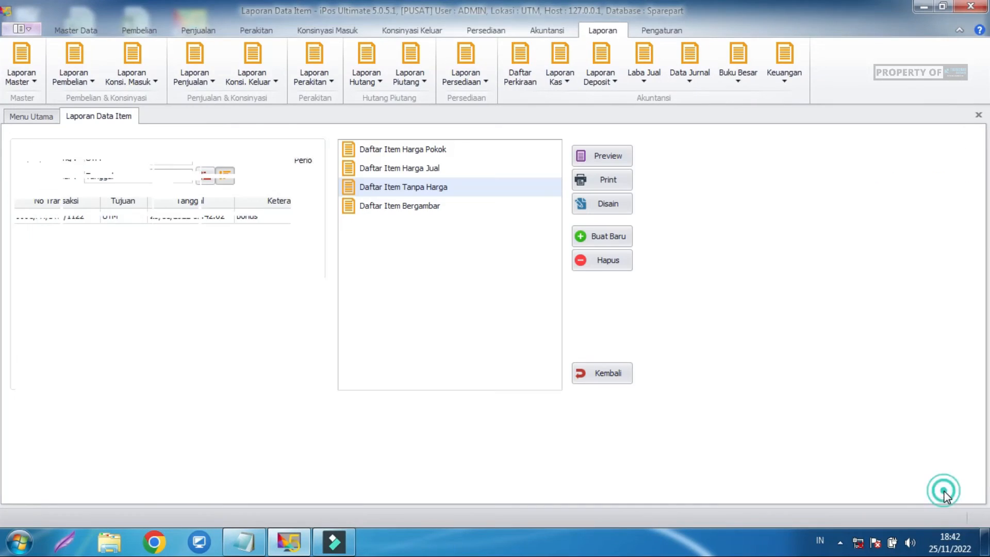
Check the Disc Brake's stock in the master item list, and close the list and the item report form.
left_click(76, 30)
left_click(77, 57)
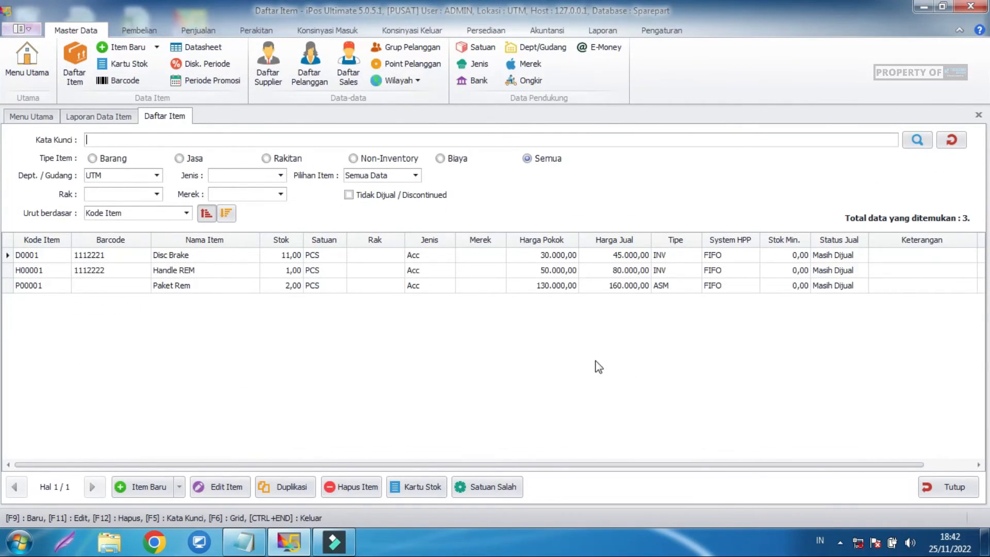
left_click(937, 486)
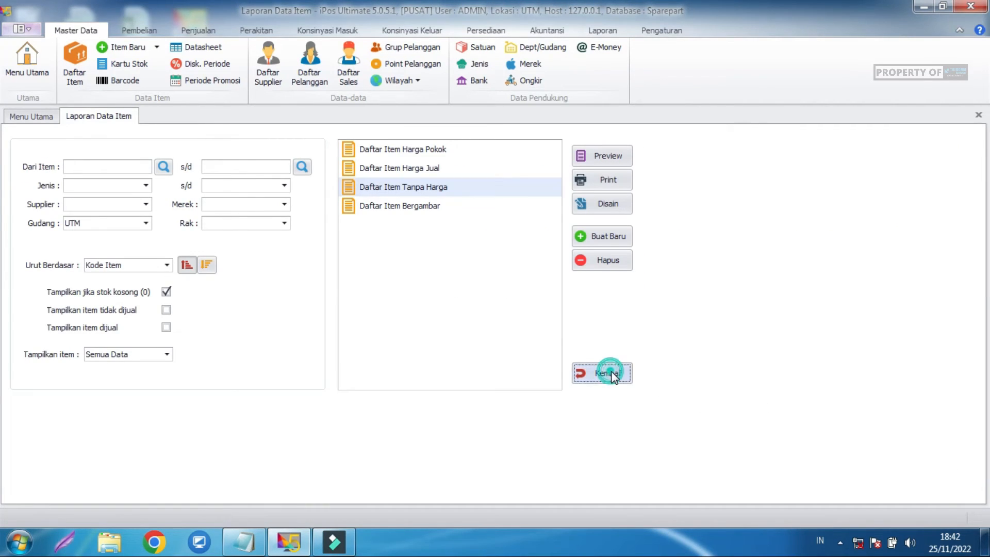
left_click(611, 374)
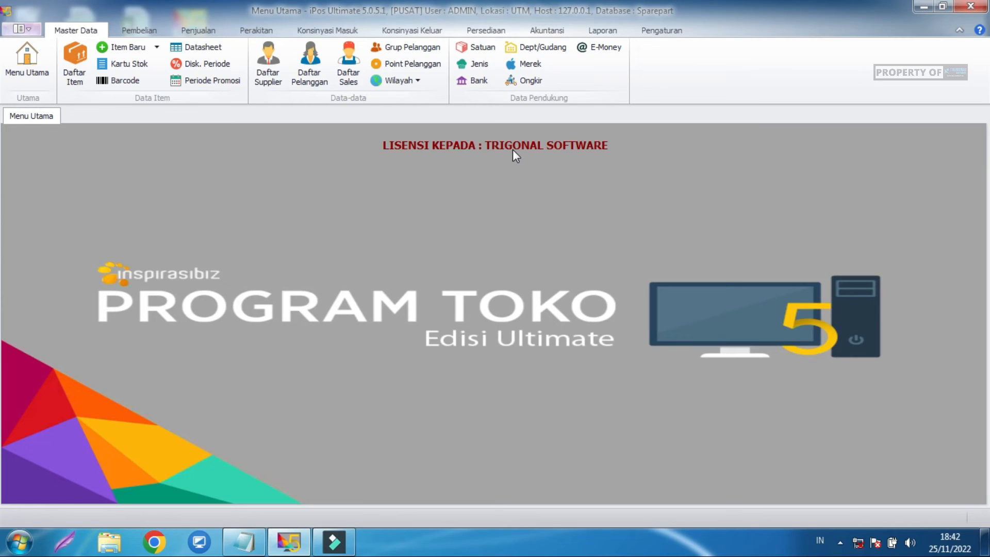
Start a new Kas Keluar transaction paid out from the KAS KECIL account.
left_click(528, 32)
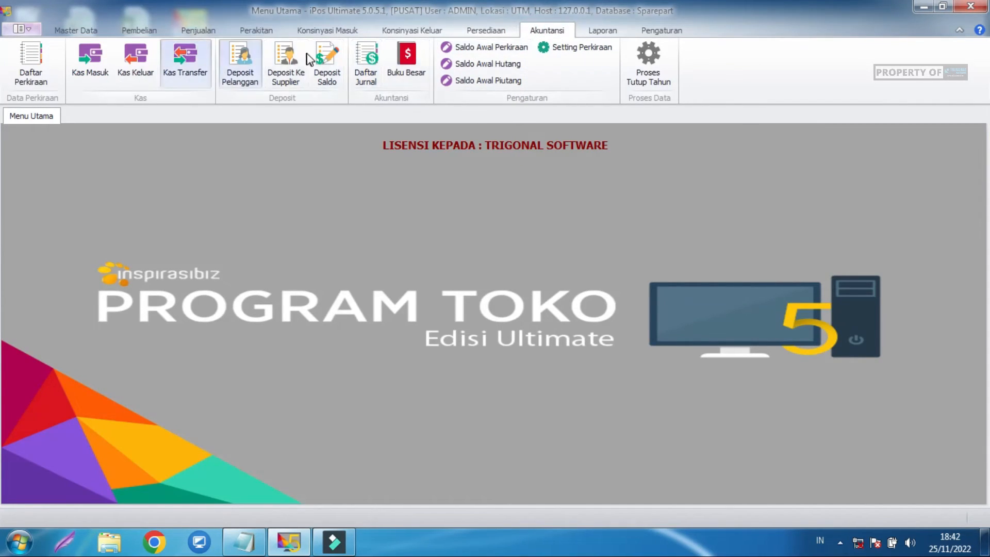
left_click(134, 61)
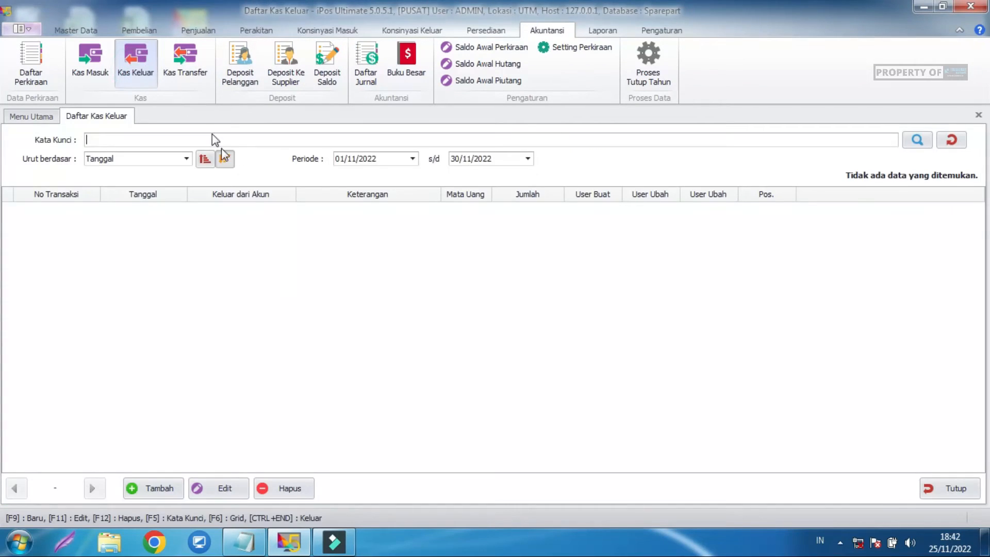
left_click(156, 488)
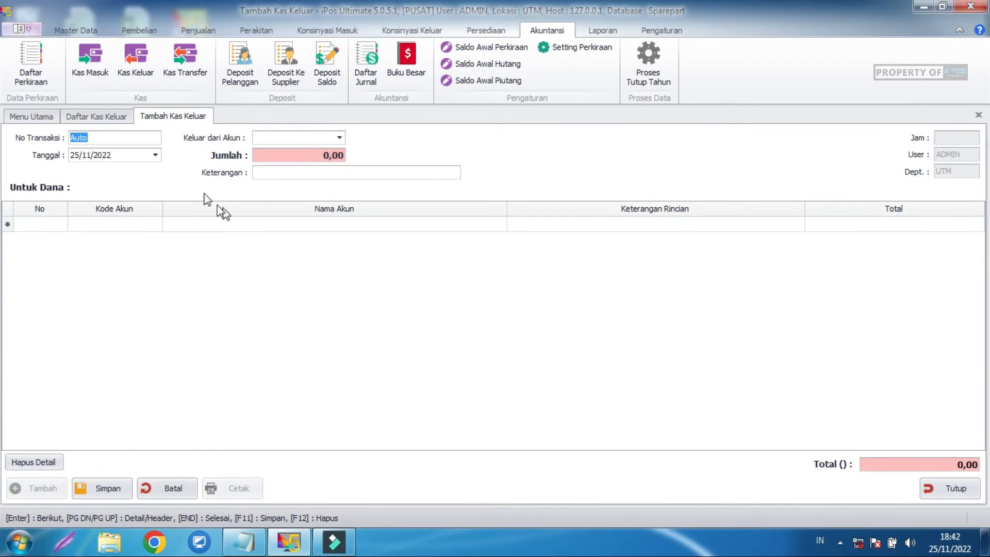
left_click(340, 137)
left_click(368, 218)
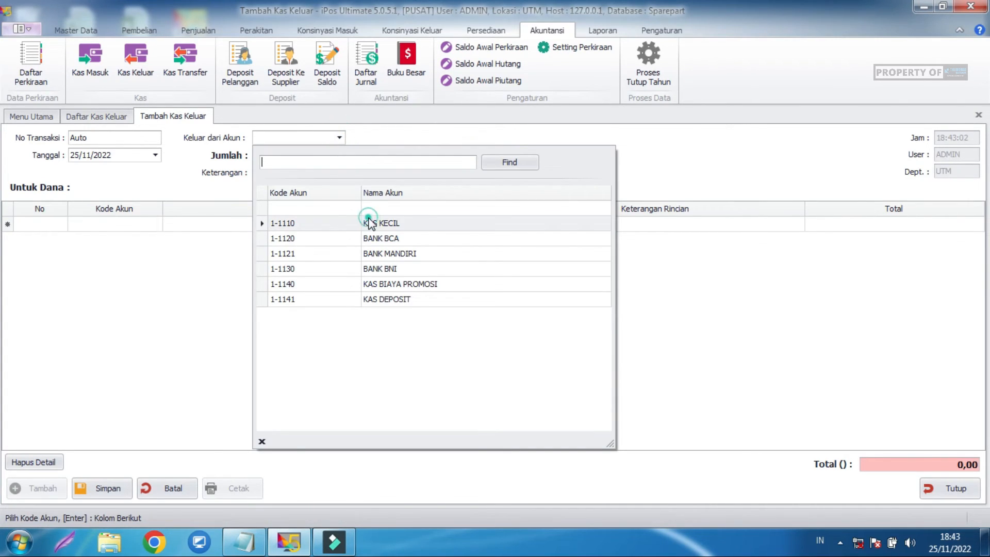
left_click(325, 245)
Add a detail line for account 6-1102 BIAYA ATK with a total of 2.000,00.
left_click(155, 225)
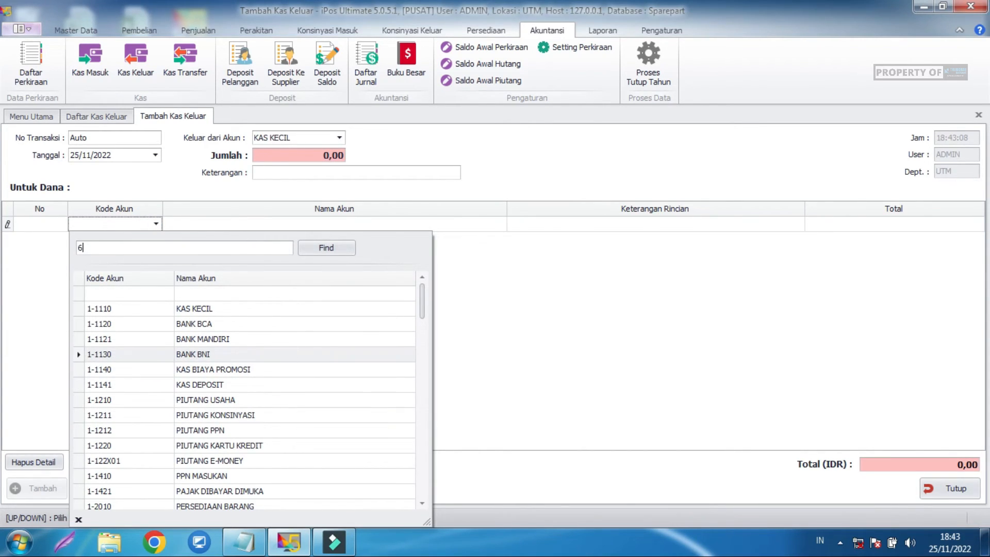
double_click(239, 355)
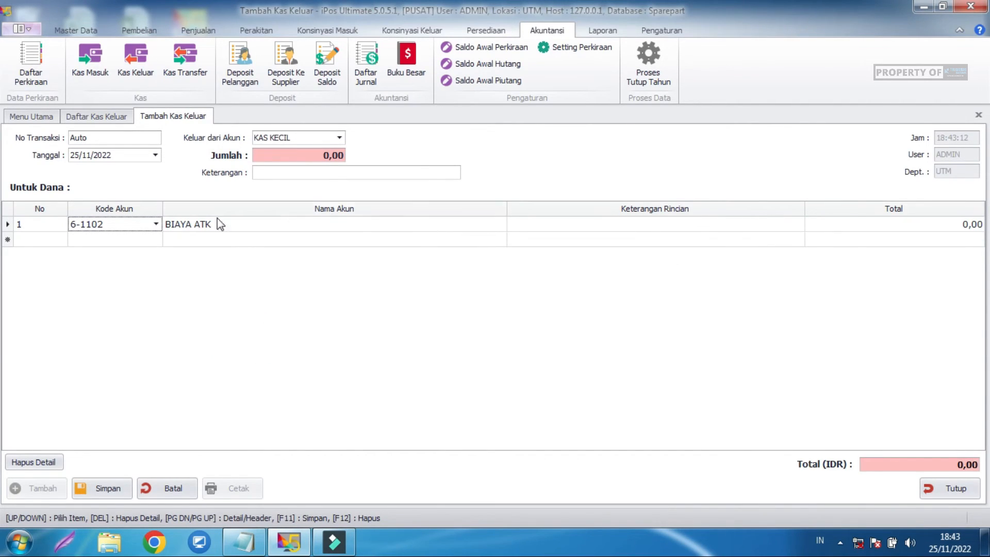
left_click(154, 239)
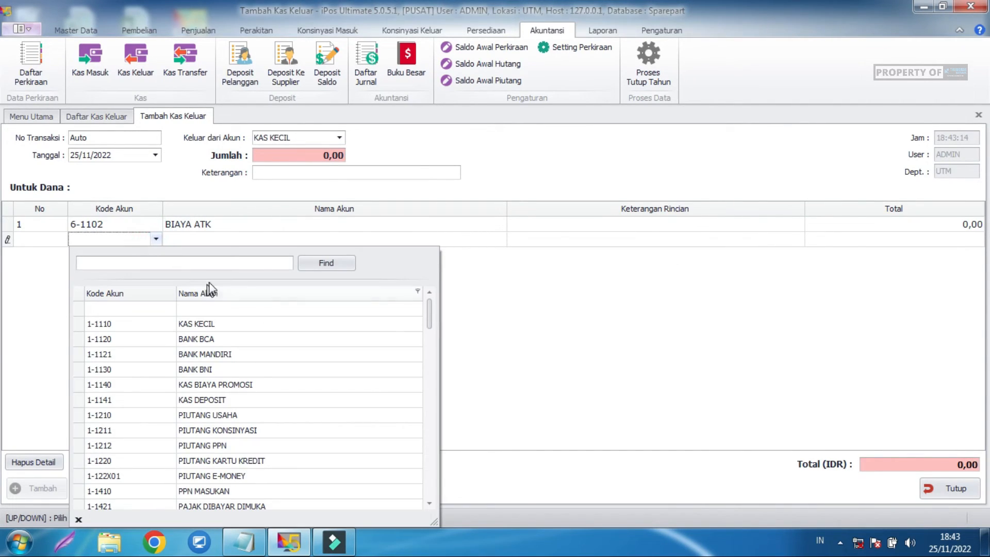
type("6")
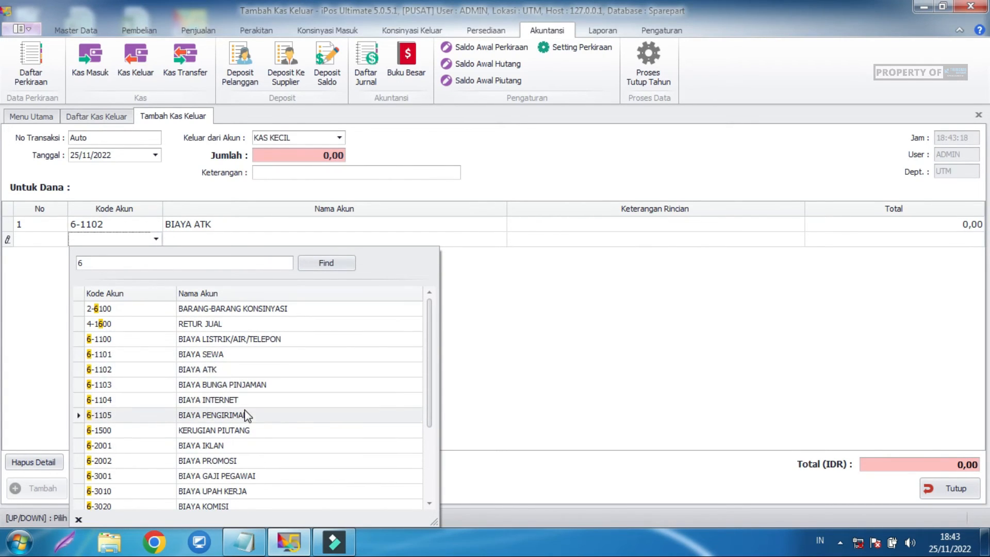
key("Escape")
left_click(847, 224)
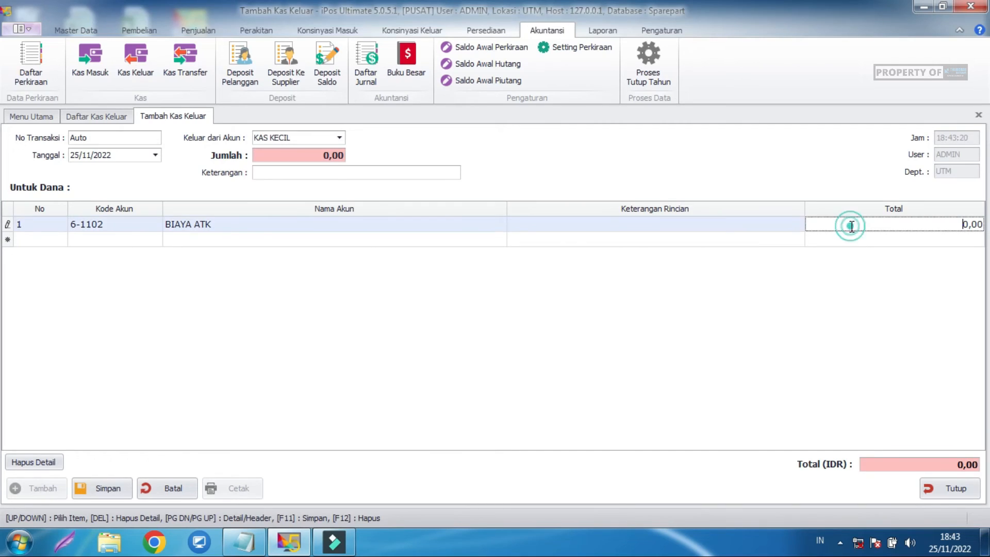
type("2")
left_click(700, 302)
Enter "Beli Pensil" as the cash-out transaction's Keterangan and try to save it.
left_click(348, 172)
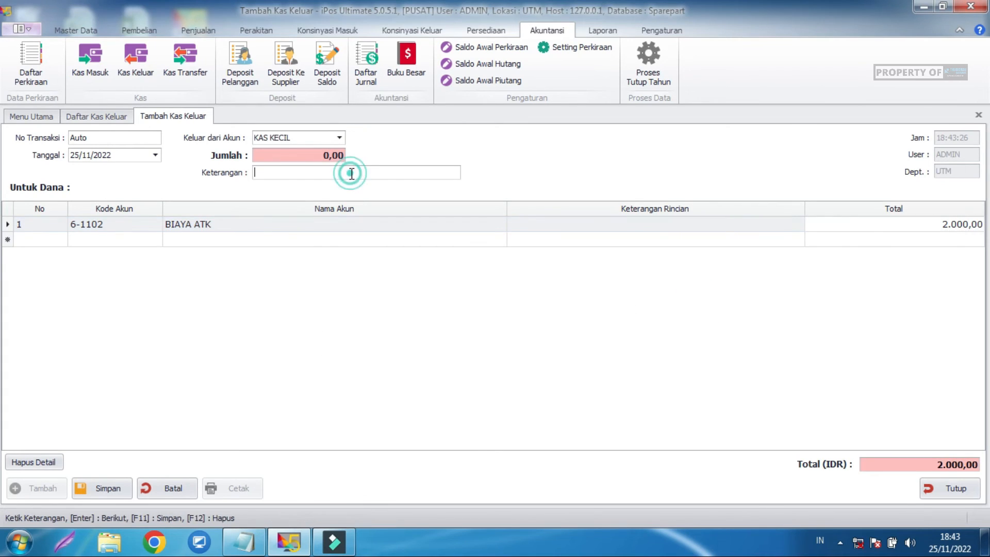
left_click(324, 311)
left_click(110, 490)
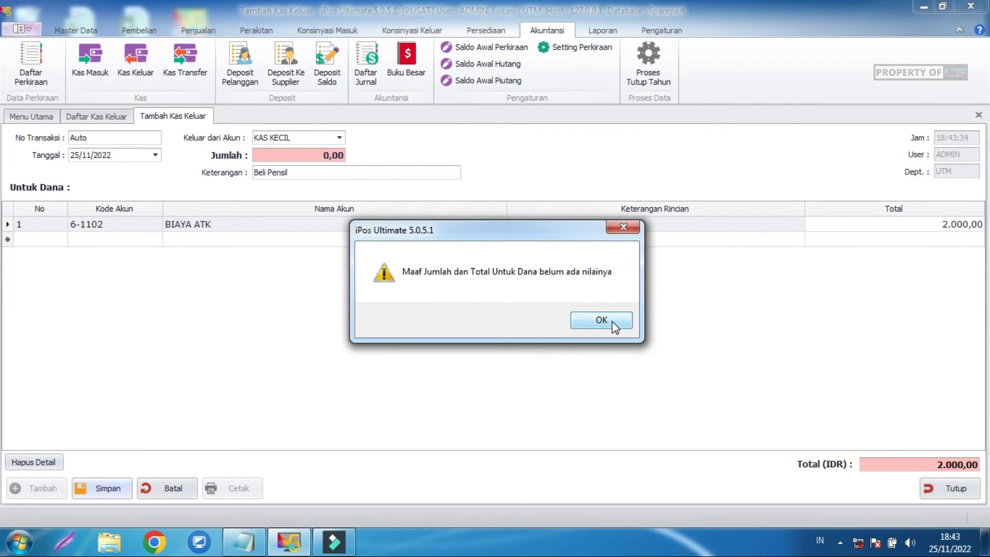
left_click(612, 320)
Set the transaction's Jumlah to 2.000,00 and try to save it again.
left_click(315, 154)
double_click(326, 156)
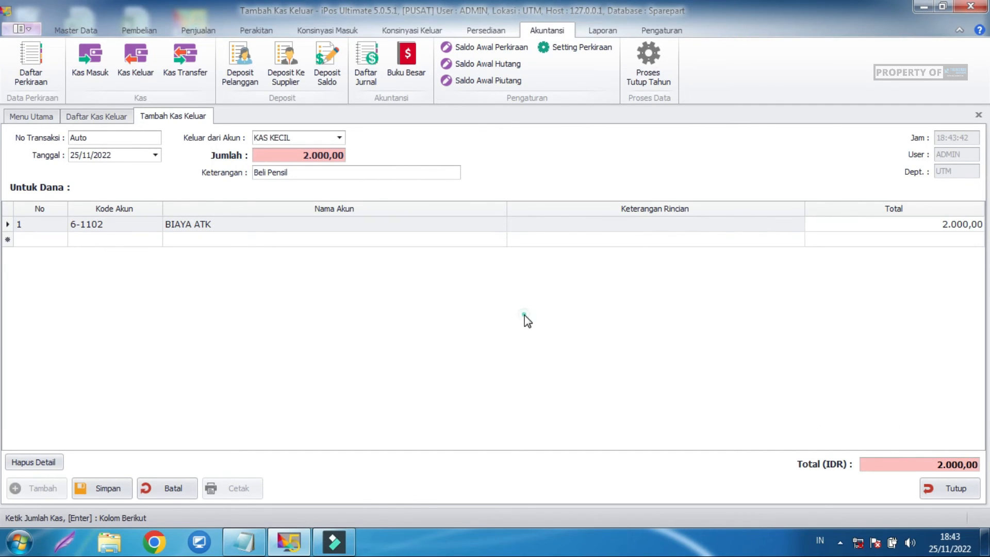
left_click(110, 482)
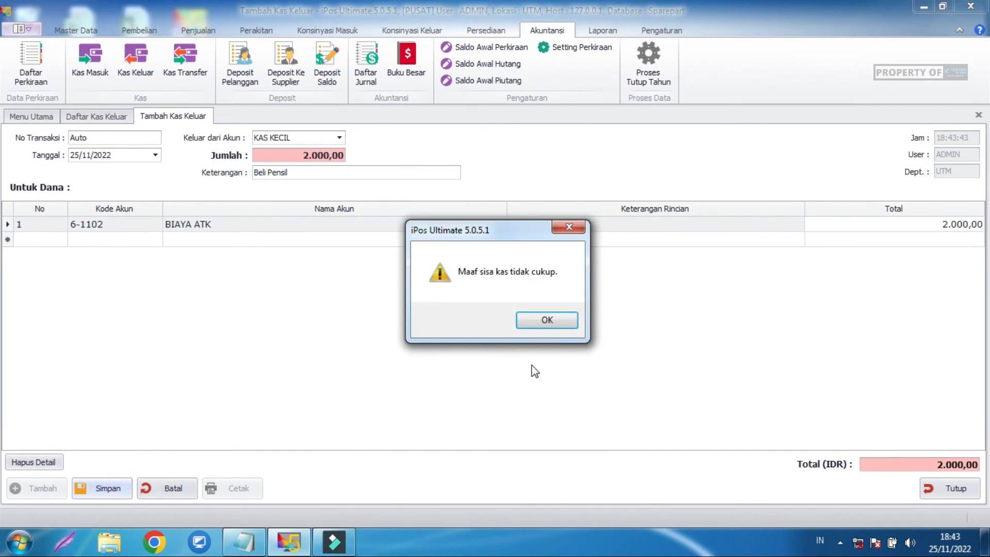
left_click(566, 322)
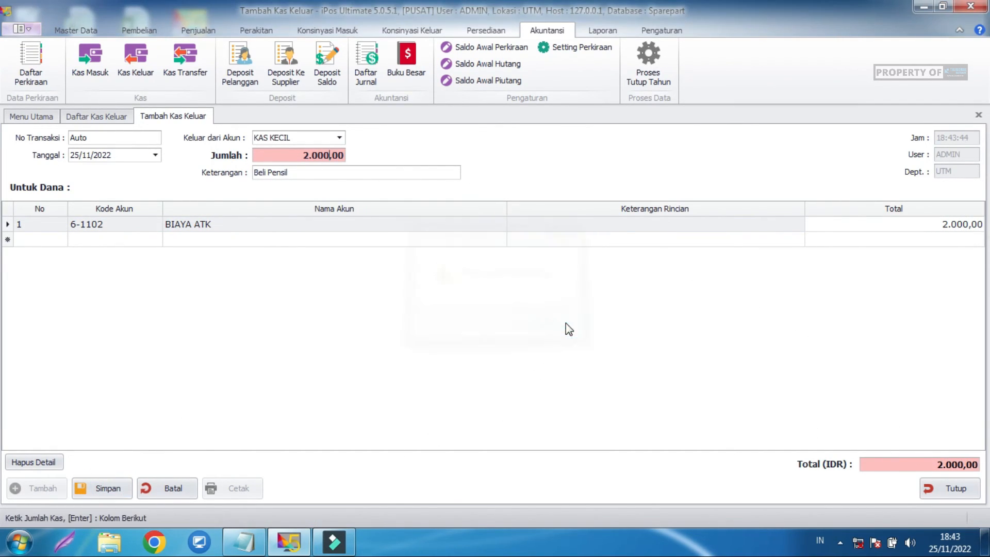
Review the available source accounts, discard the unsaved KAS KECIL transaction and close the Kas Keluar list.
left_click(404, 322)
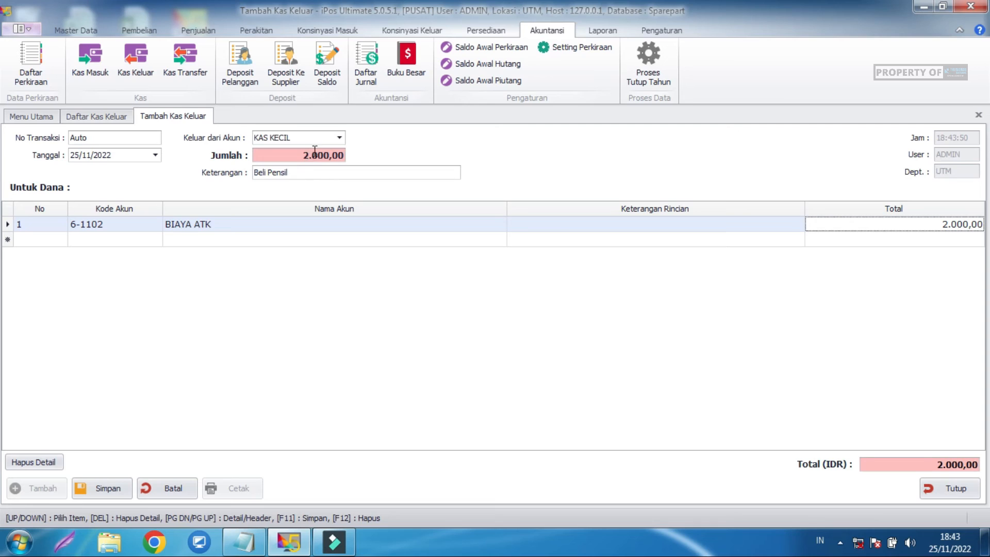
left_click(339, 137)
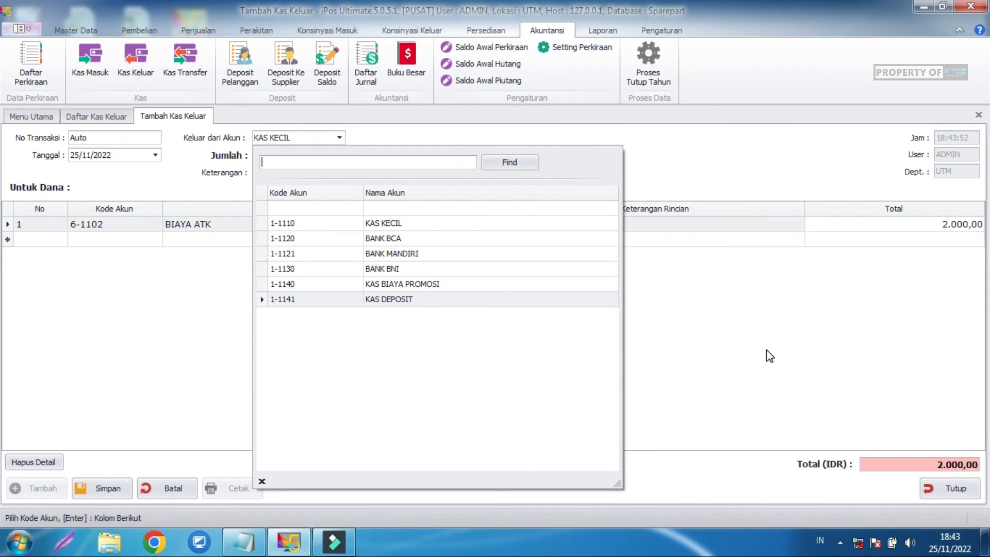
left_click(766, 349)
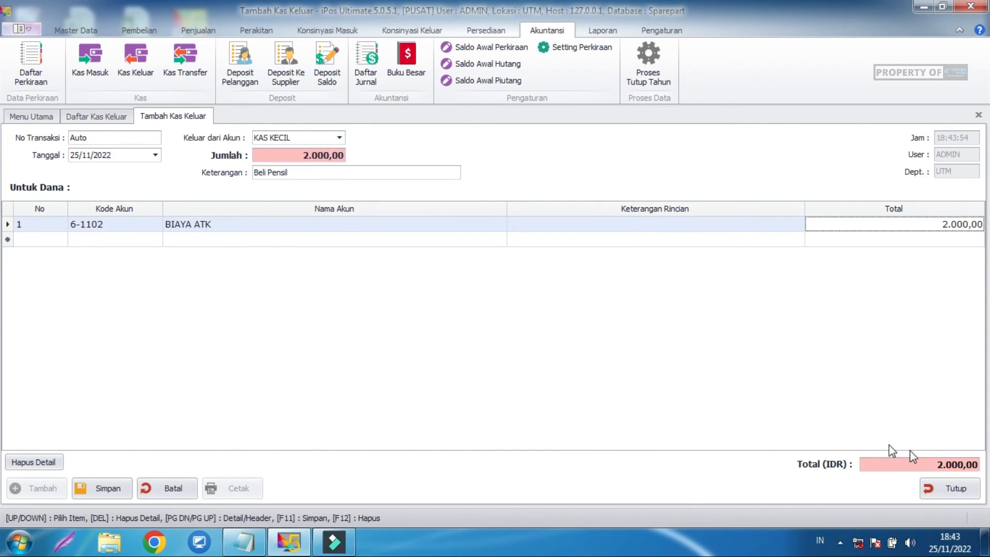
left_click(954, 488)
left_click(534, 326)
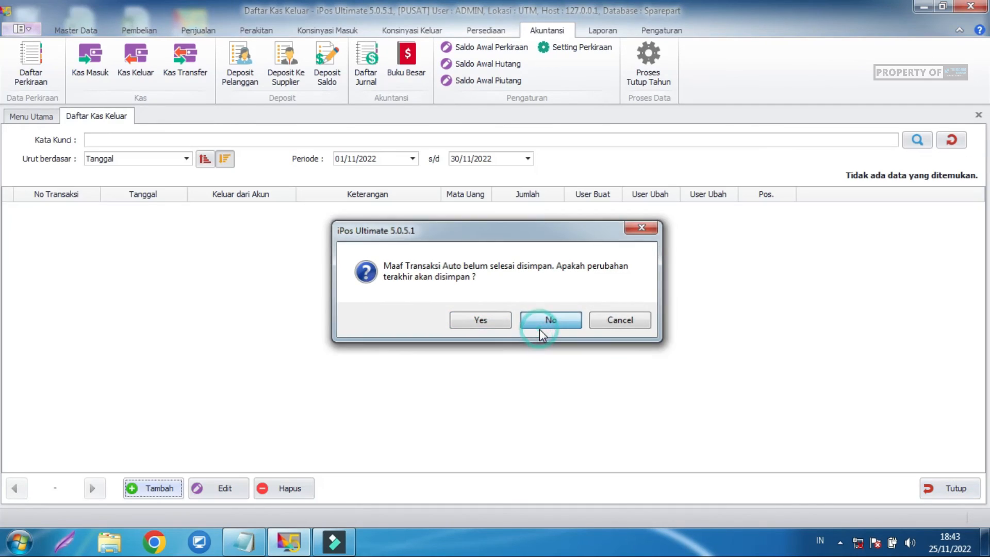
left_click(951, 487)
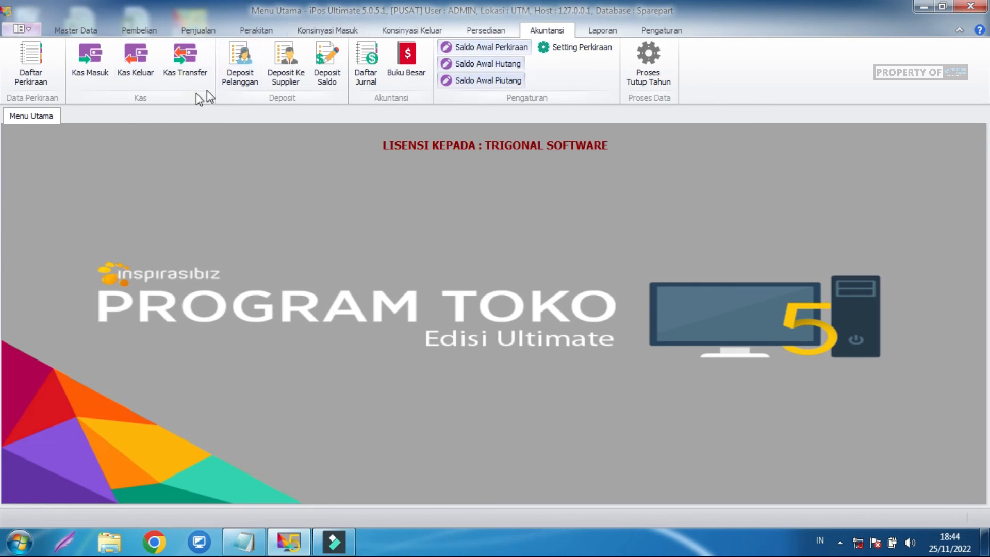
Start a new Kas Keluar transaction paid out from the BANK BCA account.
left_click(135, 58)
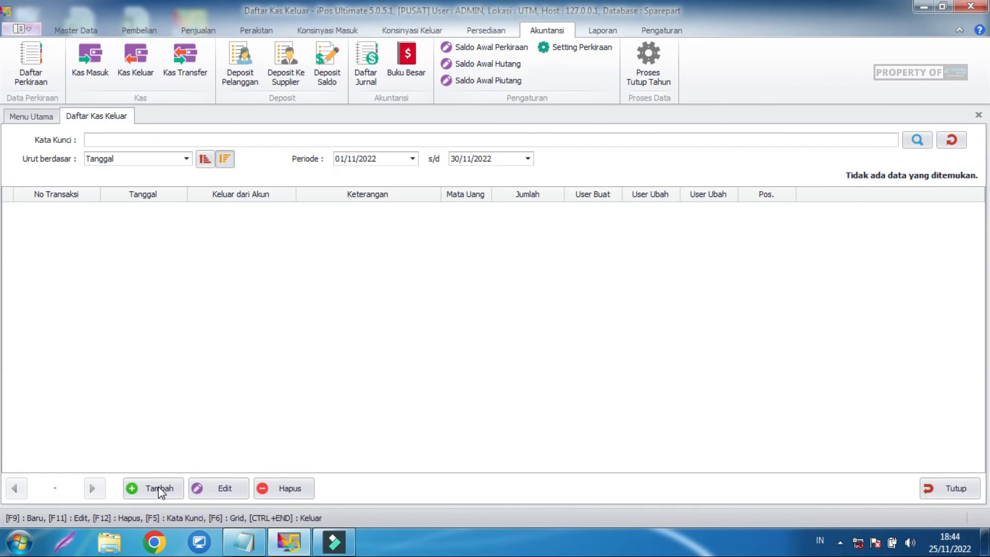
left_click(159, 488)
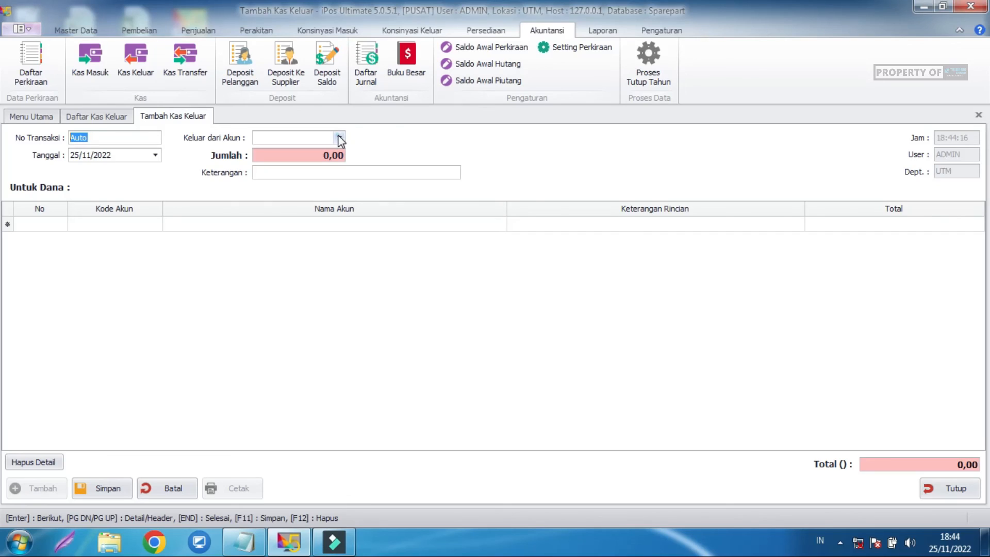
left_click(340, 138)
left_click(384, 235)
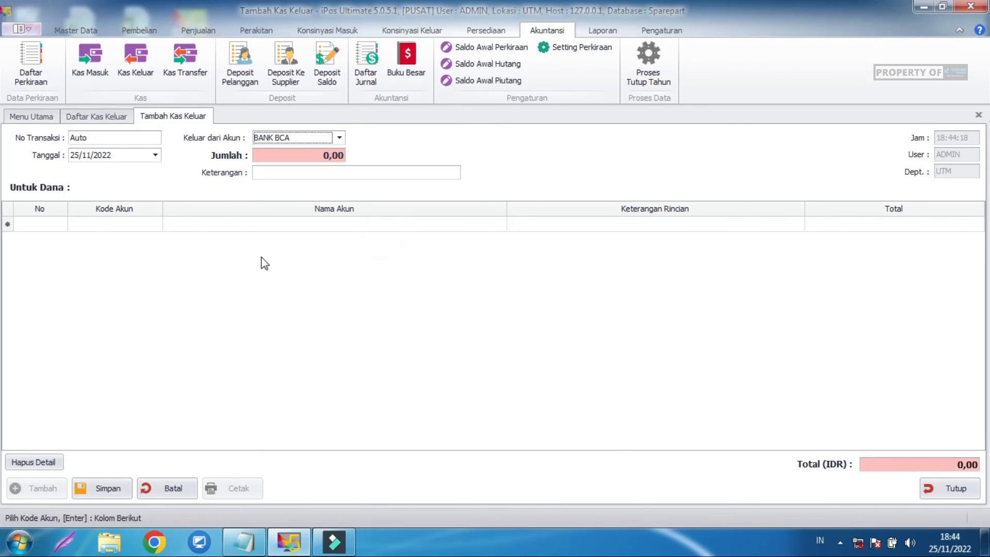
left_click(323, 155)
Add a detail line for account 6-1104 BIAYA INTERNET with a total of 50.000,00.
left_click(158, 221)
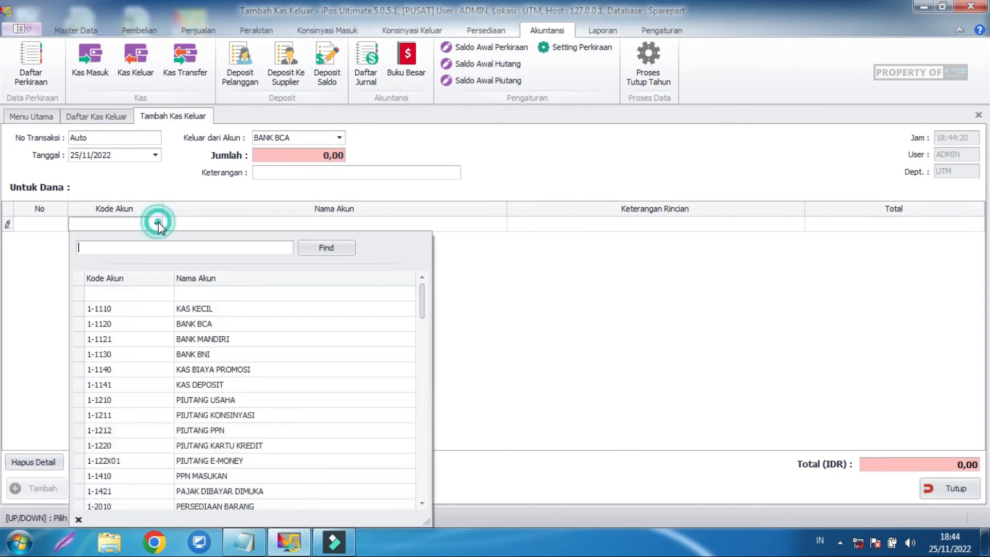
type("6")
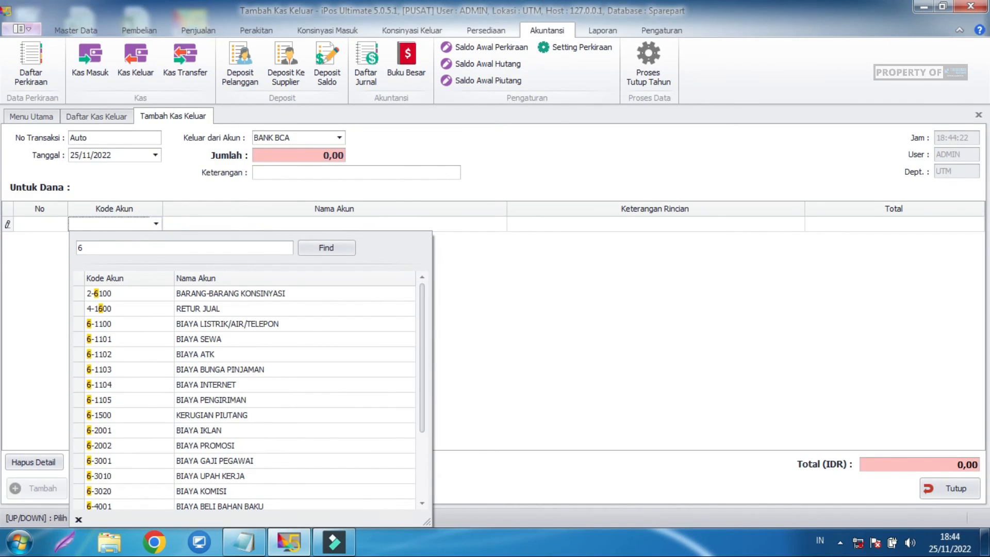
left_click(194, 385)
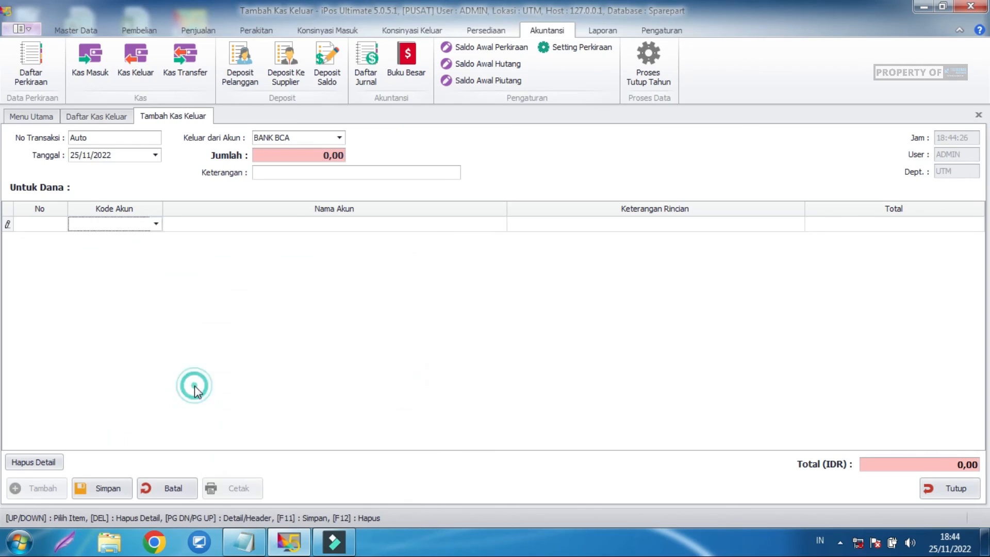
left_click(917, 225)
left_click(965, 225)
left_click_drag(965, 226, 952, 224)
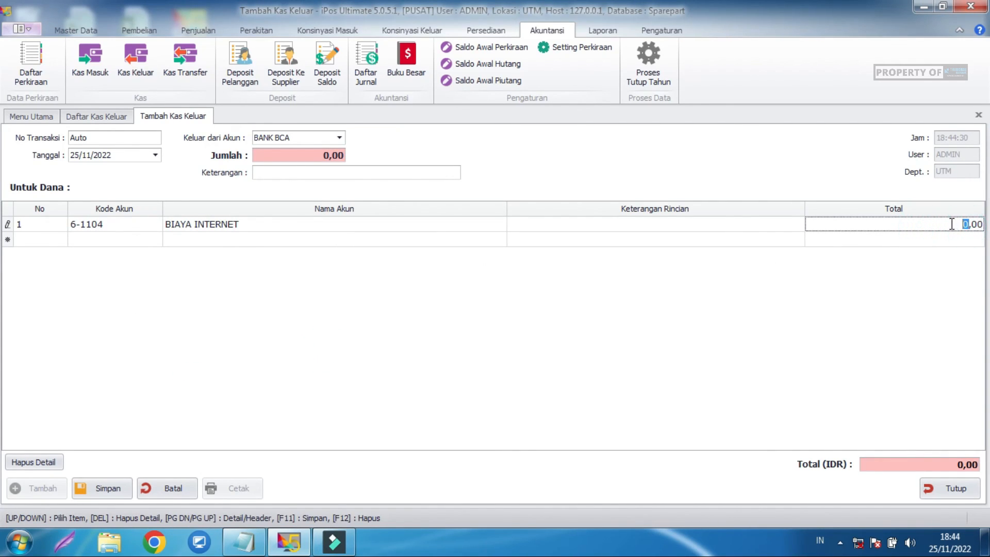
type("50.00")
left_click(432, 359)
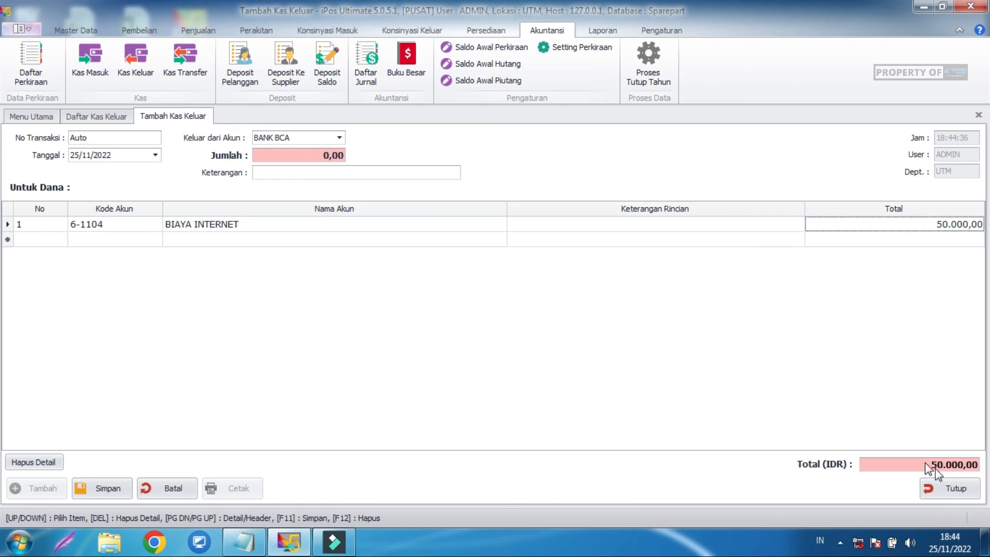
Set the BANK BCA transaction's Jumlah to 50.000,00 and save the transaction.
left_click(328, 160)
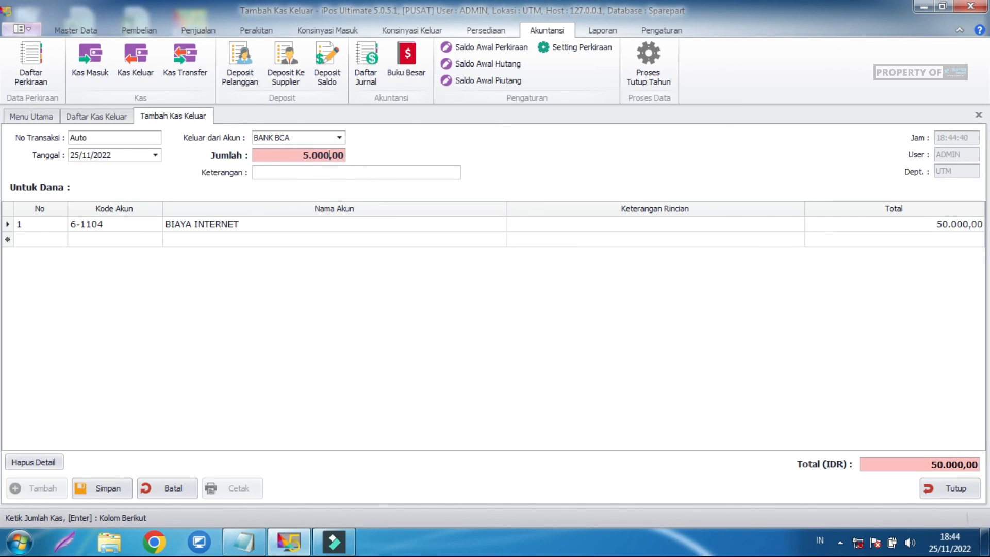
left_click(295, 362)
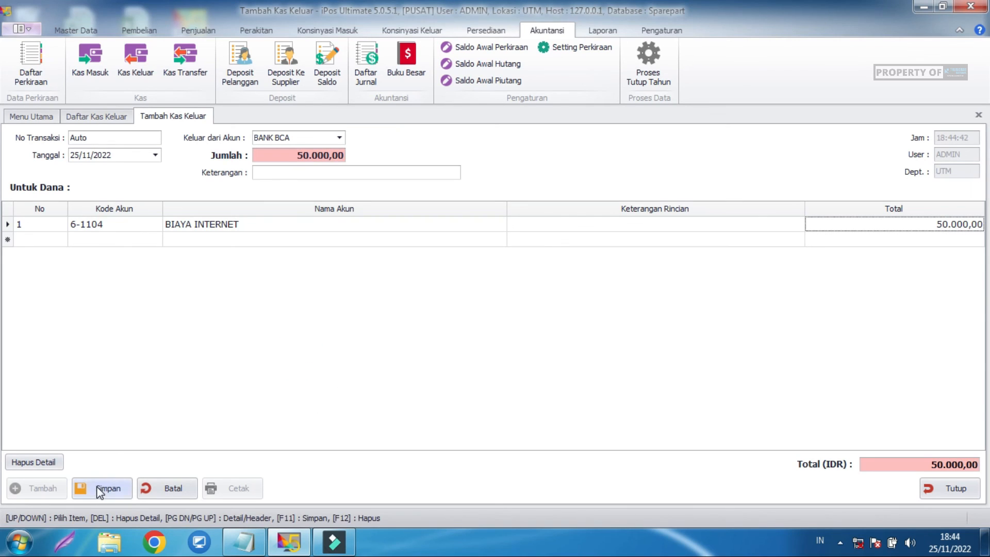
left_click(100, 487)
left_click(630, 320)
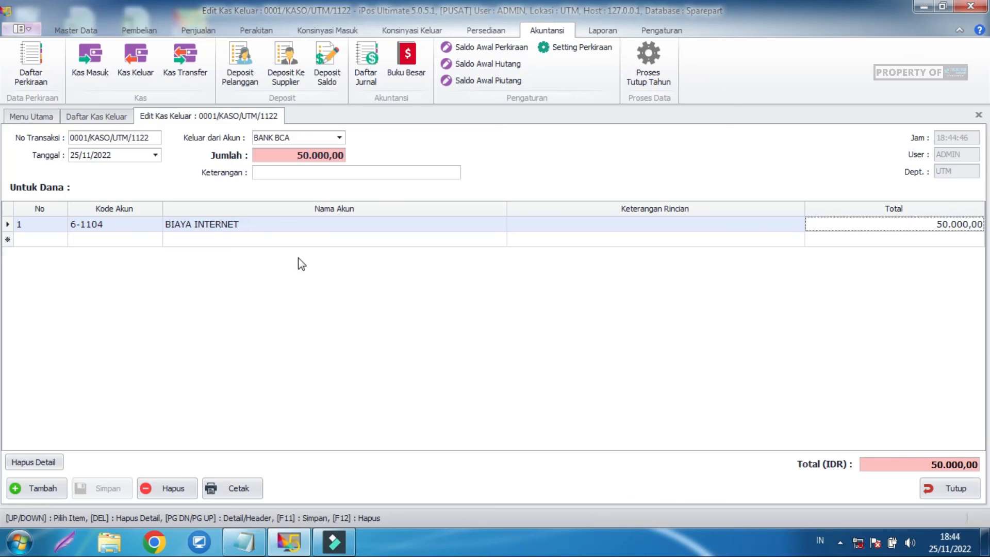
left_click(267, 225)
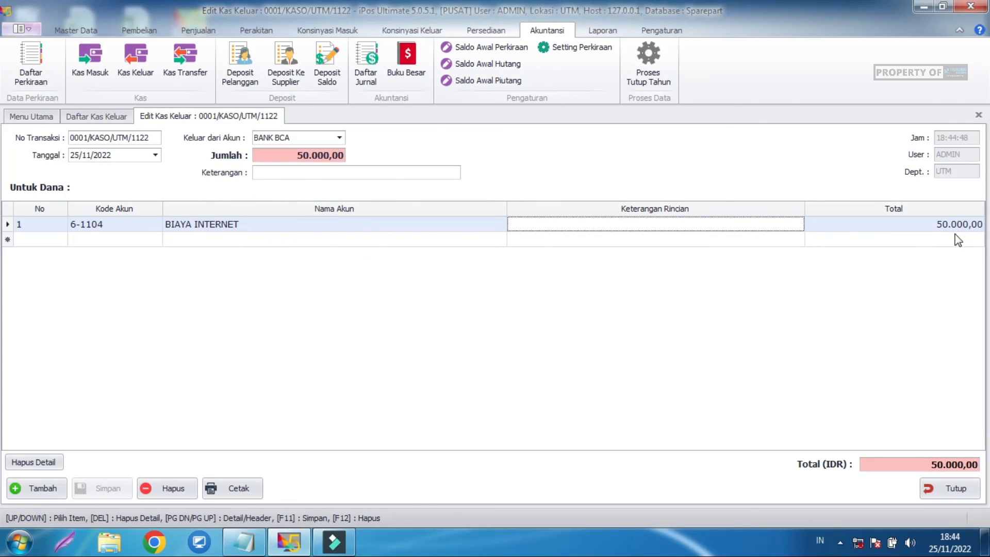